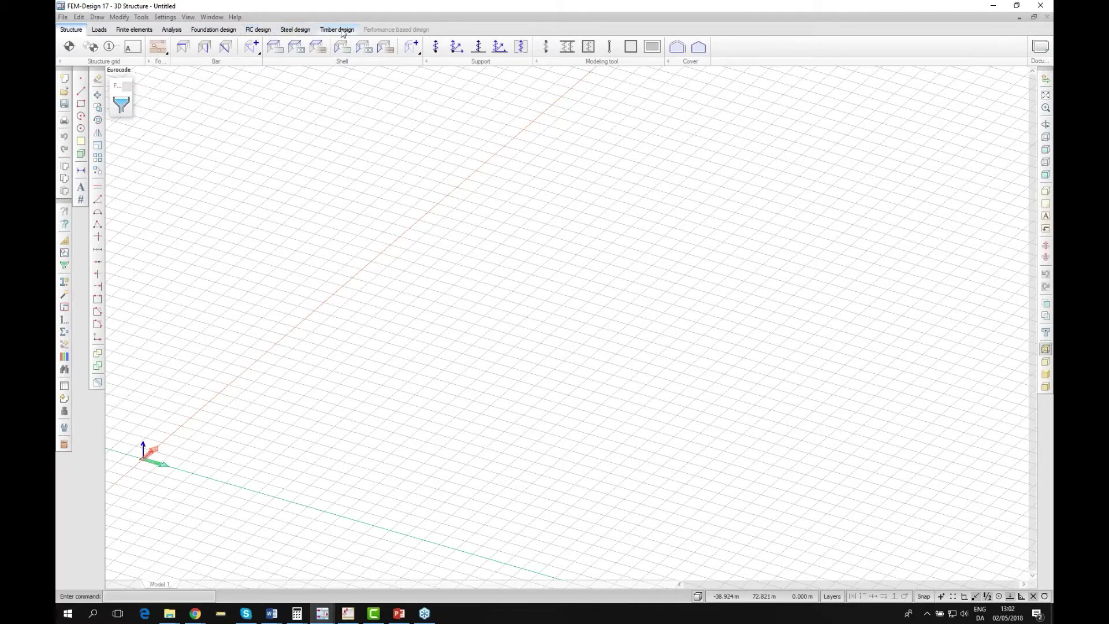
click(1046, 18)
scroll(129, 481, up, 1)
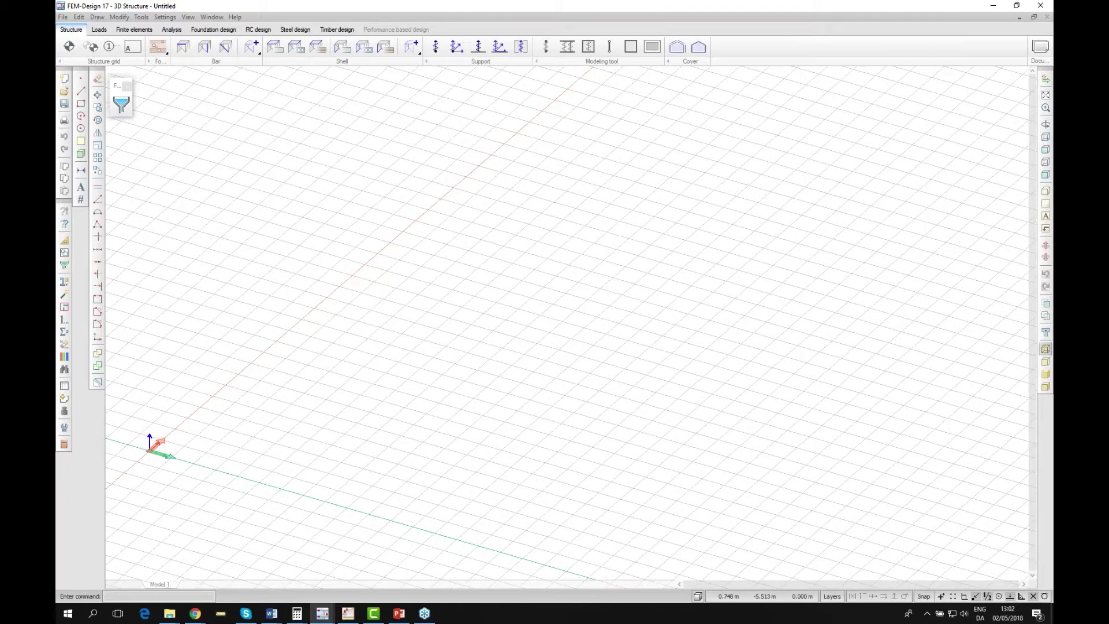
middle_drag(345, 451, 364, 396)
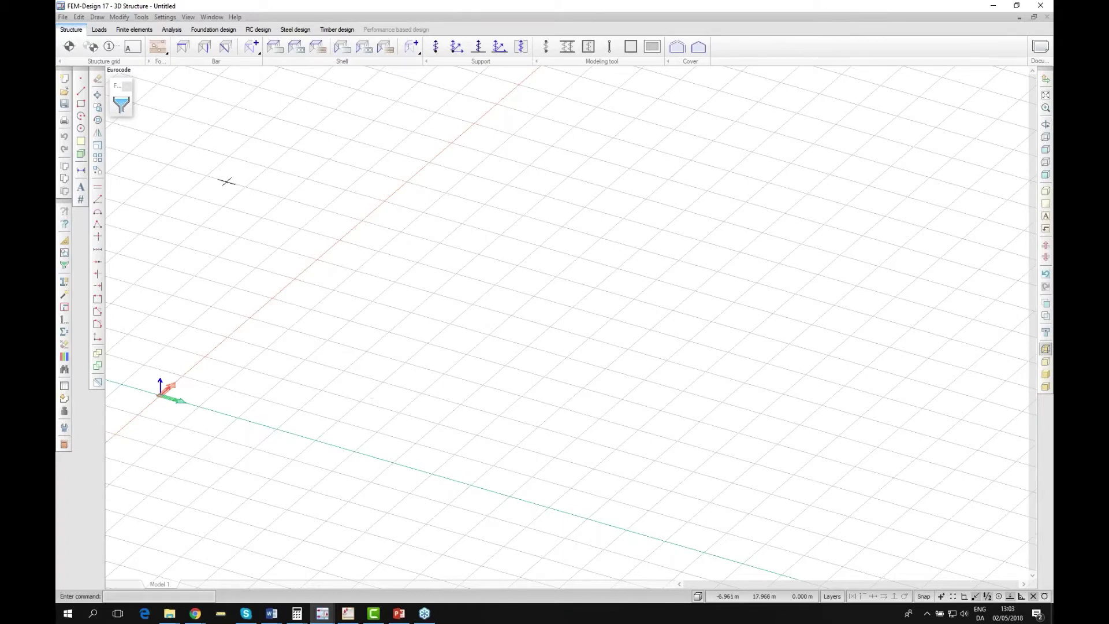
Start defining a column and review its default general, section and material settings.
click(205, 51)
click(638, 89)
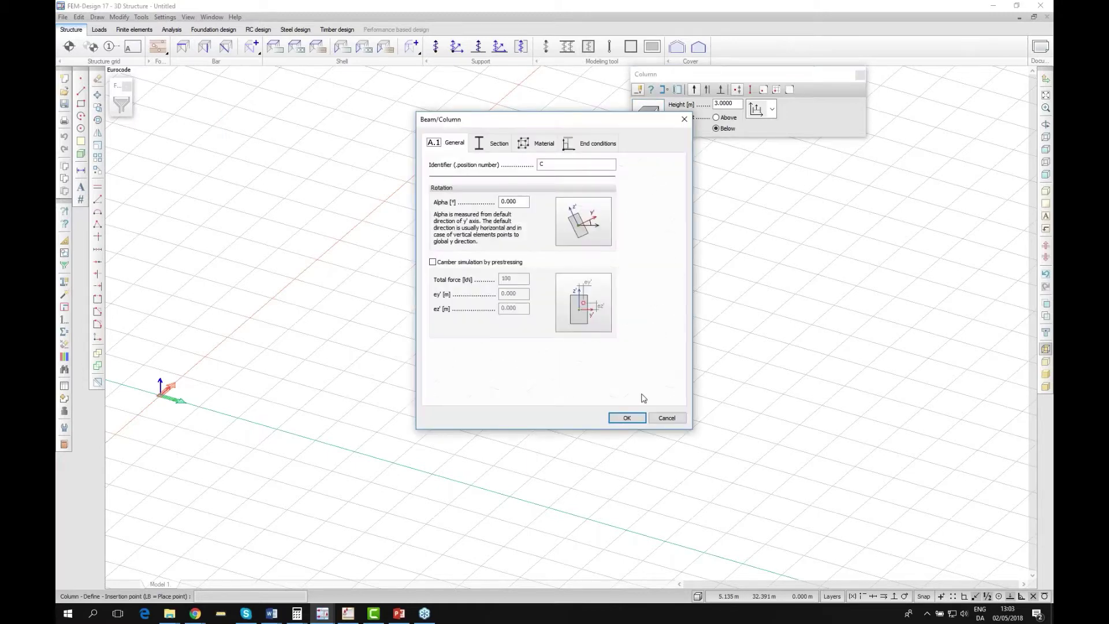
click(488, 145)
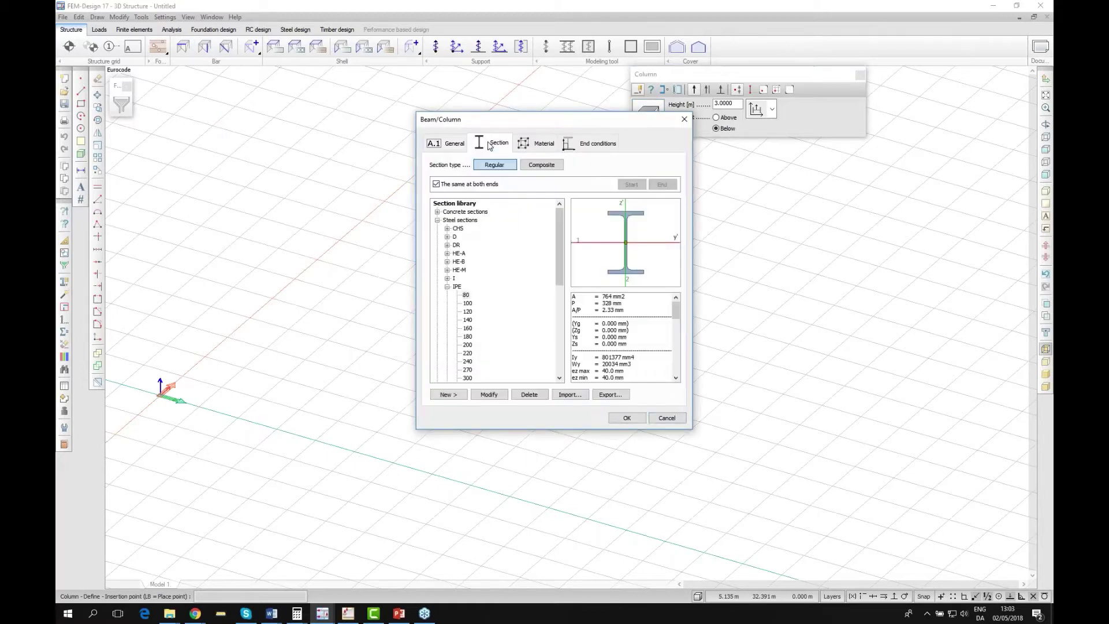
click(536, 146)
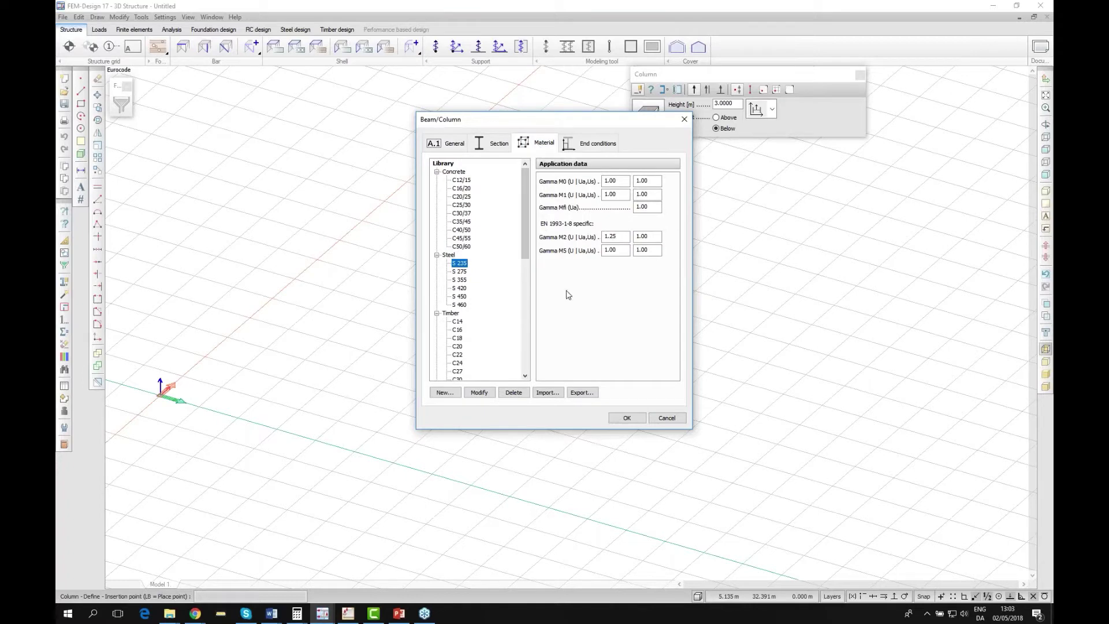
click(666, 419)
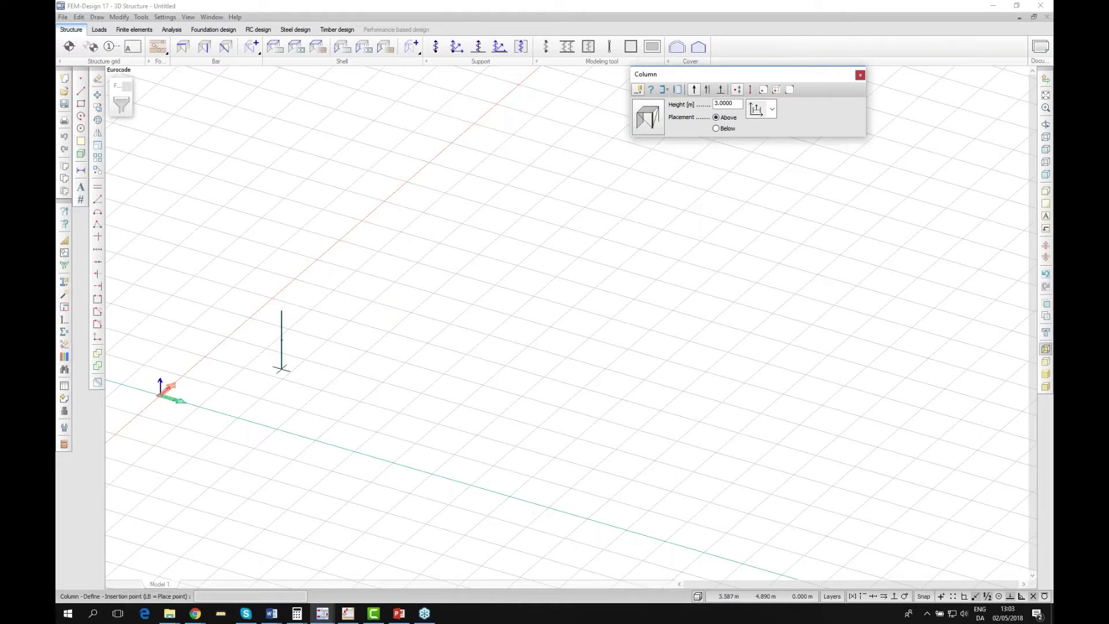
Place a 3 m high column above its insertion point near the origin, at about X 3.29 m, Y 2.86 m.
scroll(281, 368, up, 5)
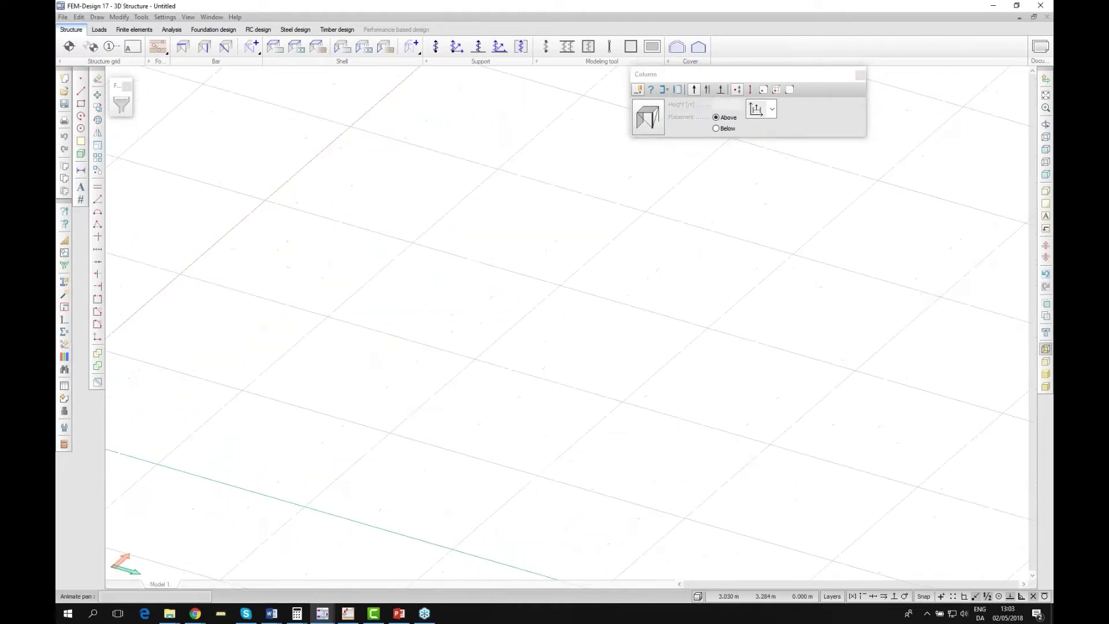
click(451, 371)
middle_drag(562, 405, 438, 377)
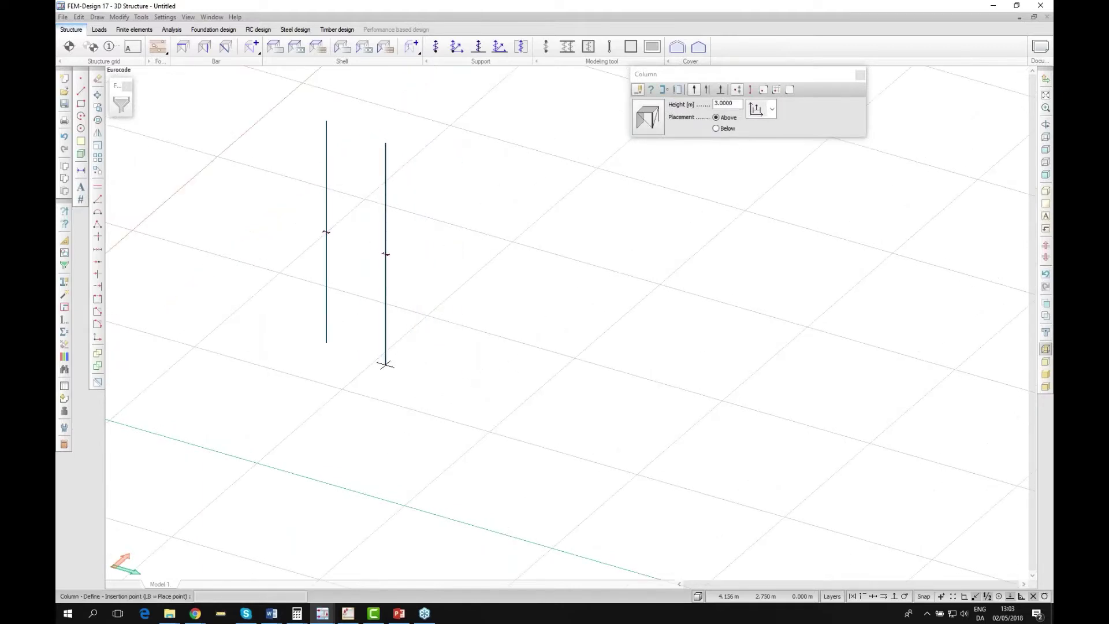
Place a second column offset 6 m in X from the first column's base, using relative coordinates.
click(230, 598)
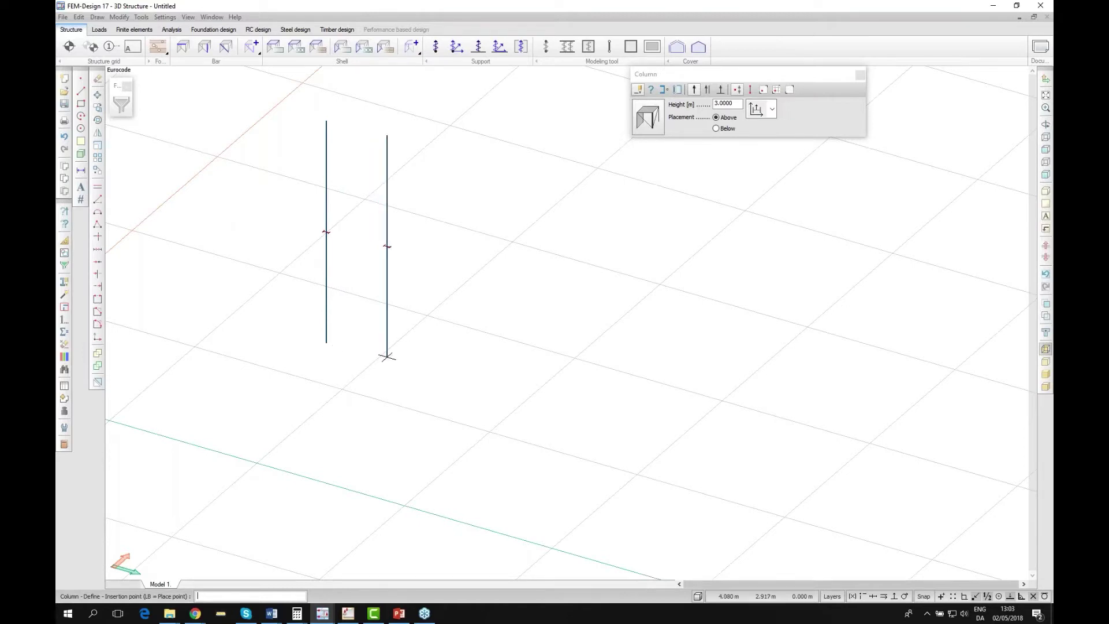
click(327, 343)
drag(692, 74, 765, 92)
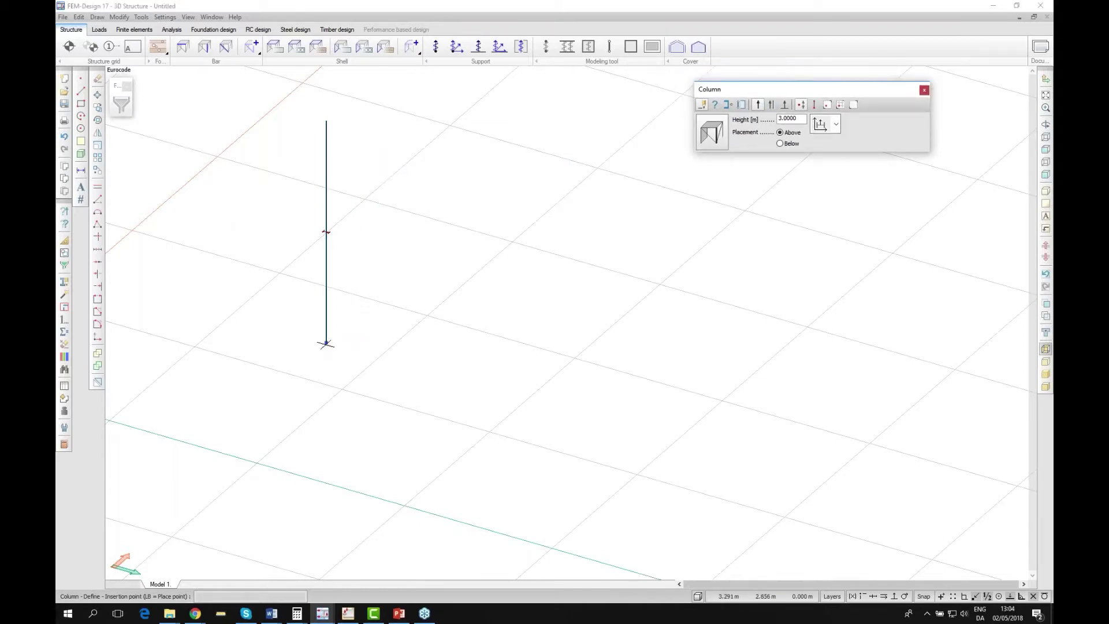
key(r)
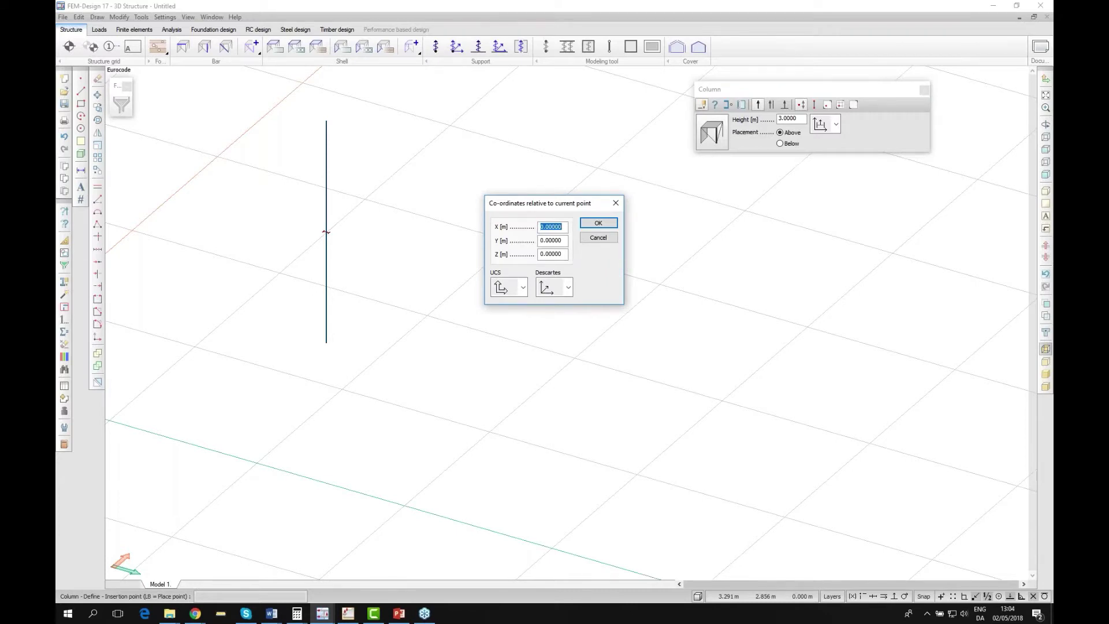
text(6)
click(599, 223)
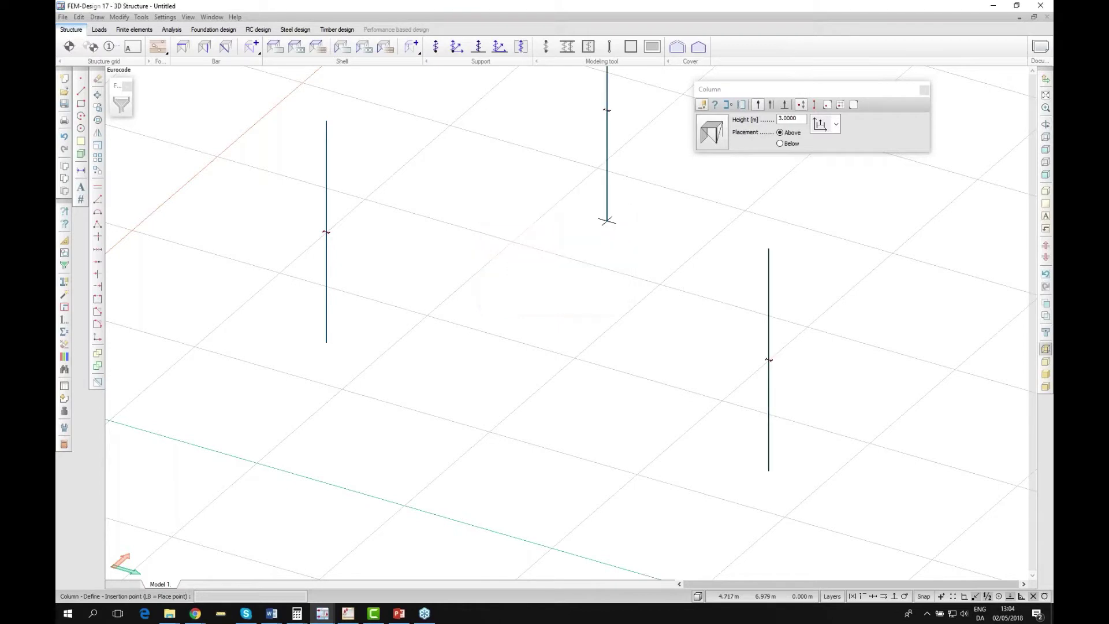
Add a third column to the row, another 6 m along X from the second column.
scroll(428, 414, down, 3)
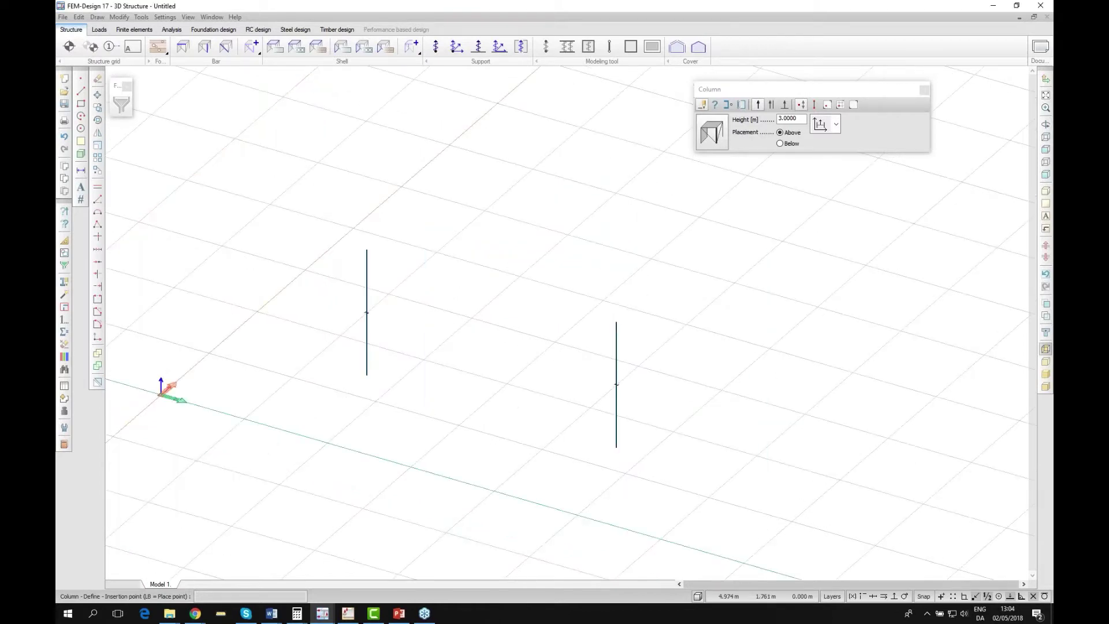
scroll(468, 421, down, 1)
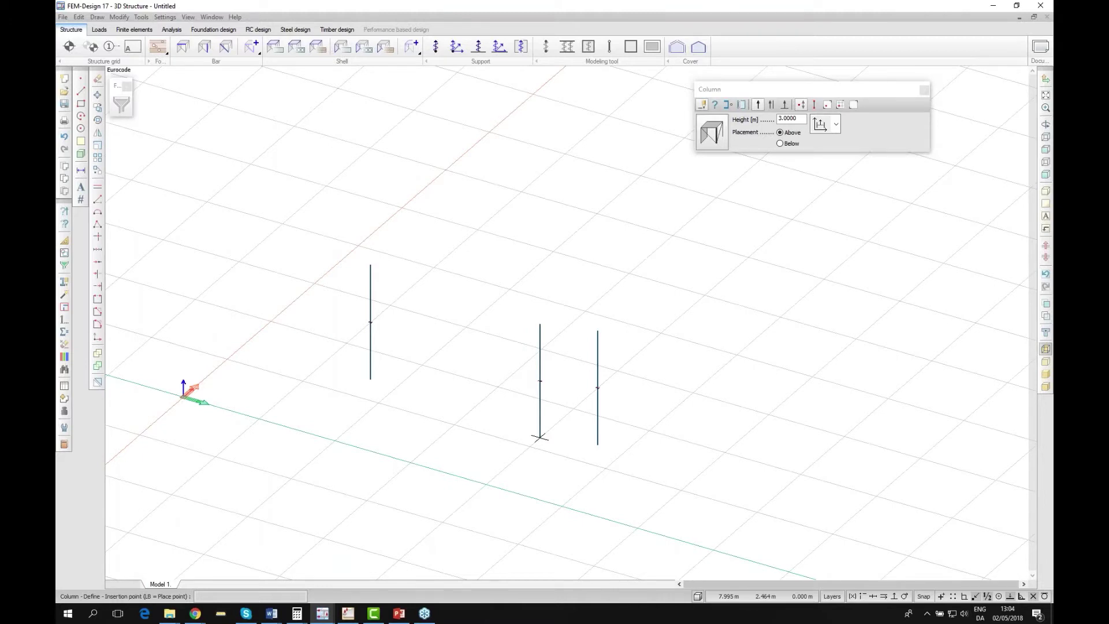
middle_drag(497, 432, 408, 421)
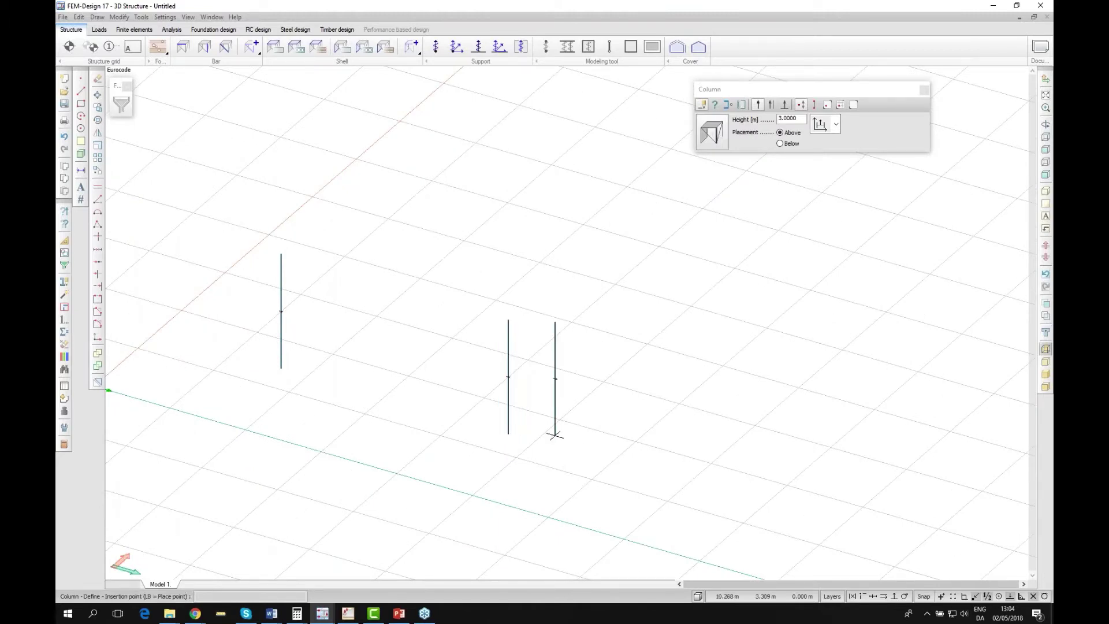
key(r)
key(Return)
Copy the three-column row from the last column's base with a relative displacement of X 0, Y 6 m.
scroll(326, 367, down, 2)
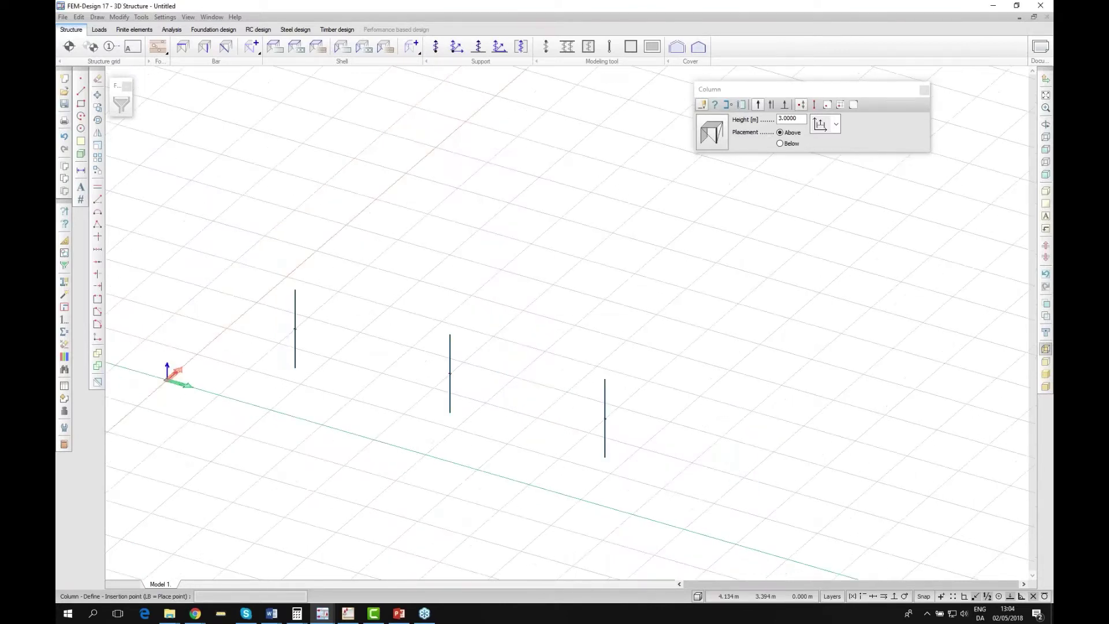
scroll(321, 372, down, 1)
key(ctrl+c)
click(630, 498)
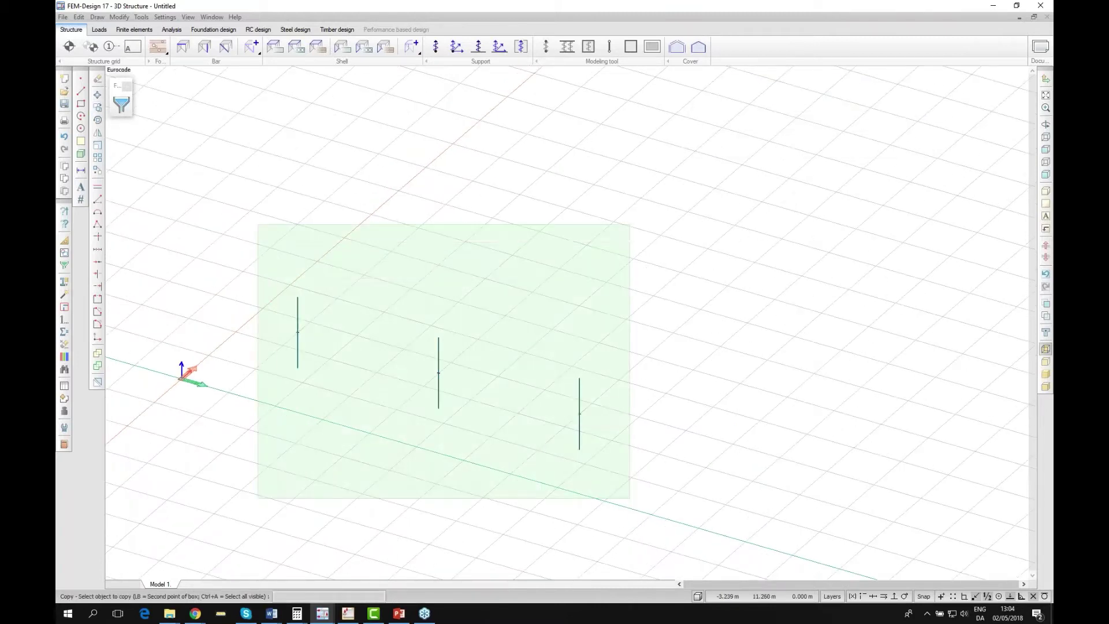
click(257, 225)
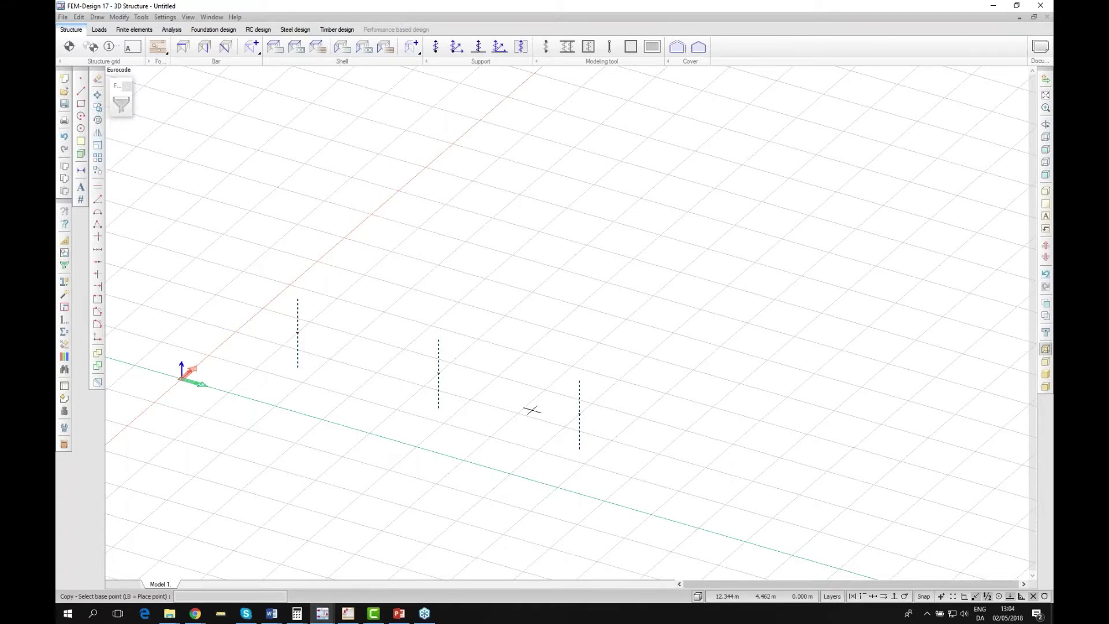
click(579, 449)
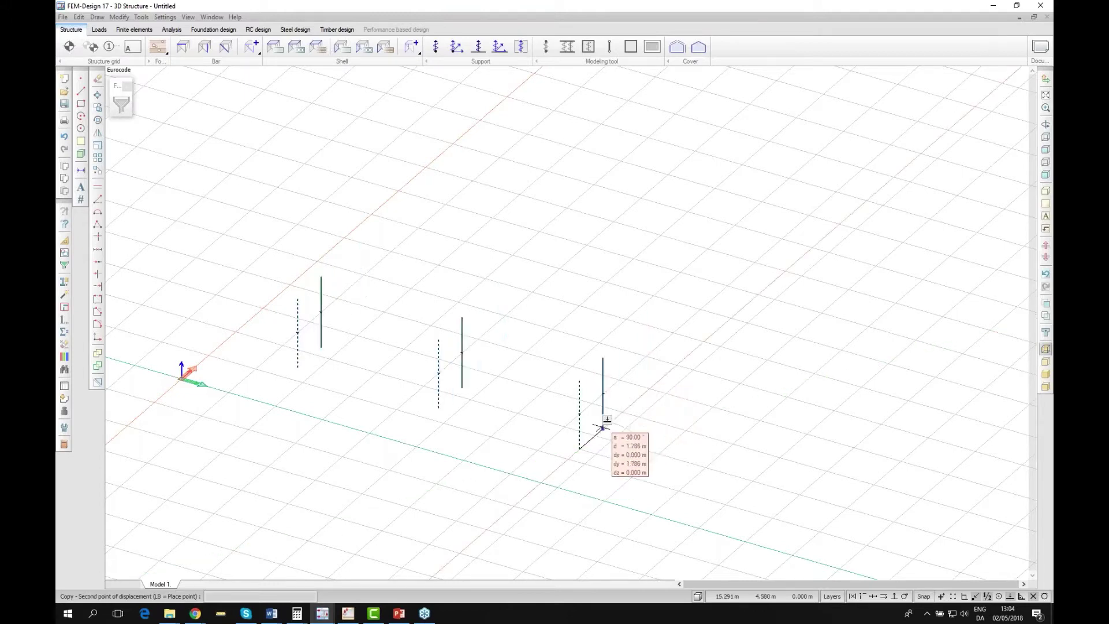
key(r)
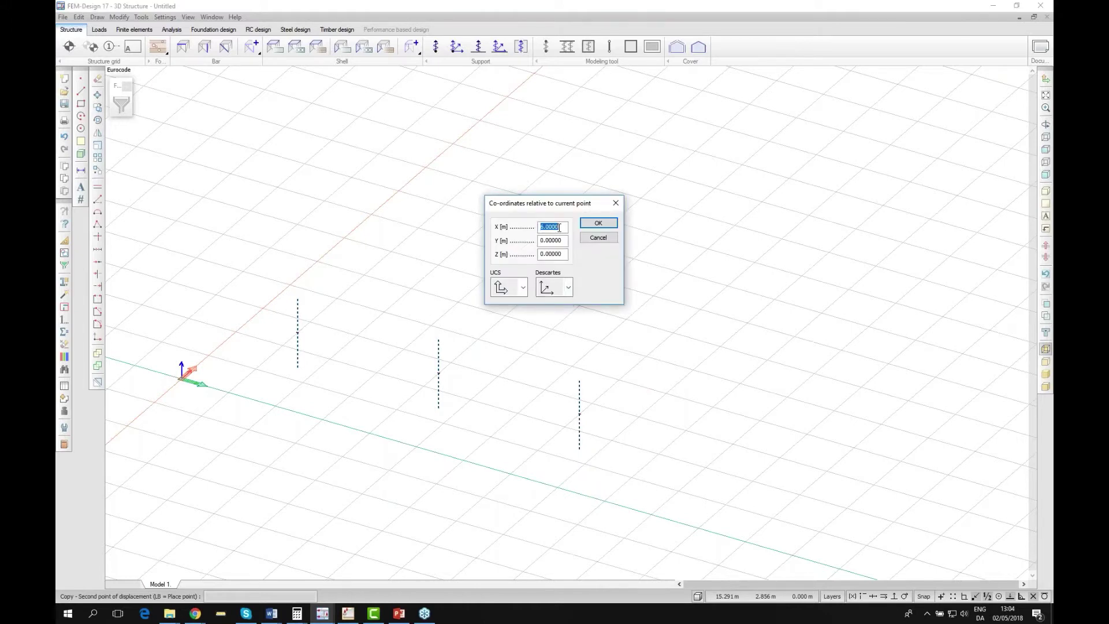
text(0)
key(Tab)
text(6)
click(598, 223)
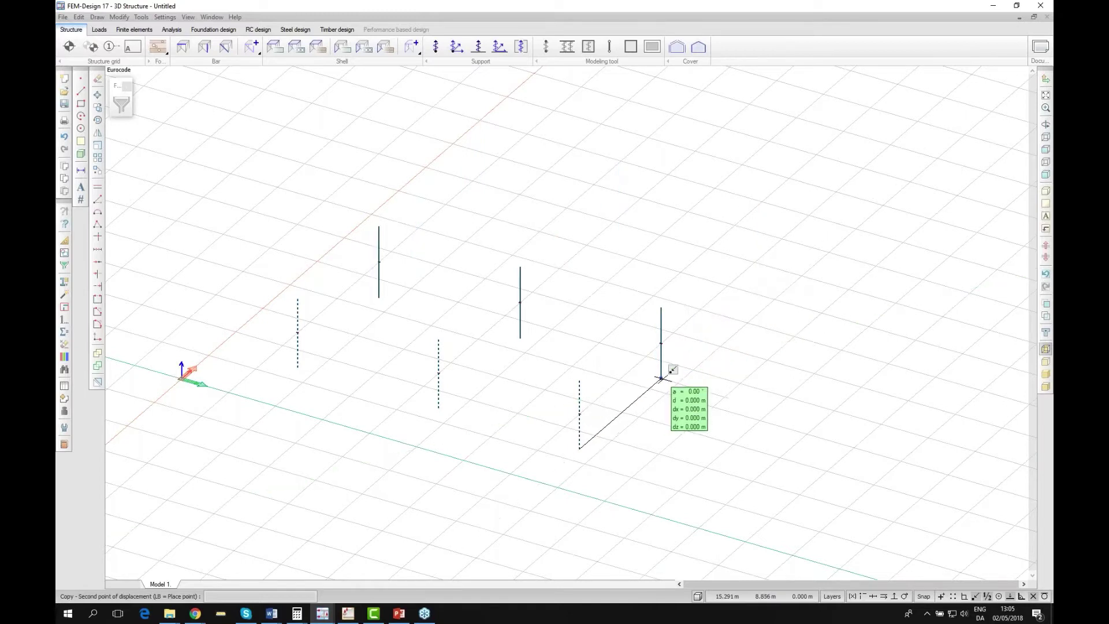
Place another copy of the column row a further 6 m along Y and finish this copy.
key(r)
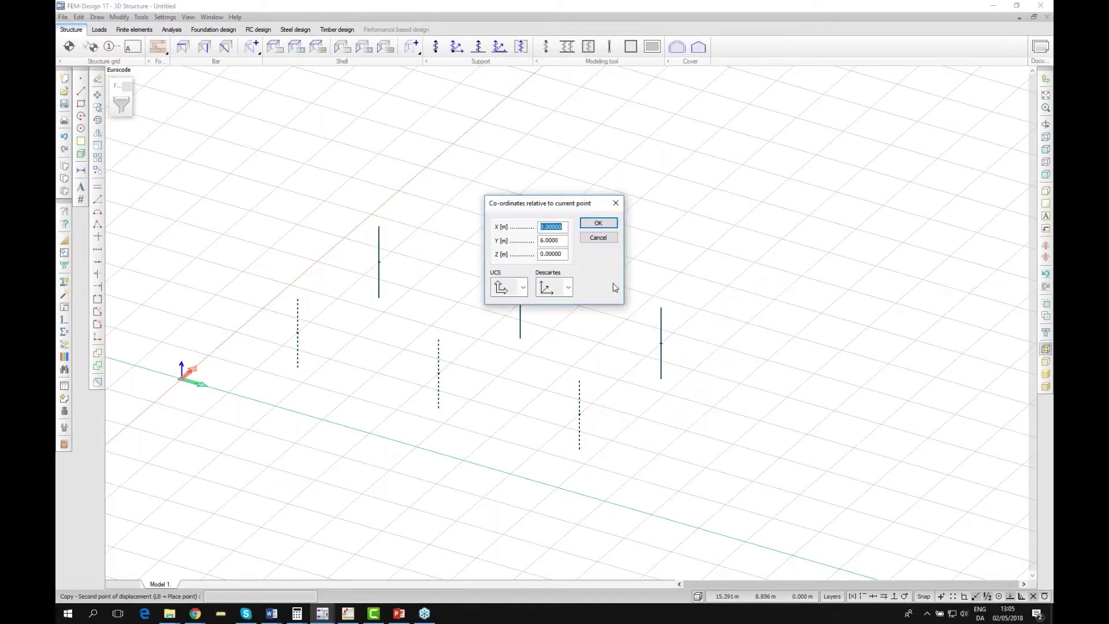
click(598, 224)
key(Escape)
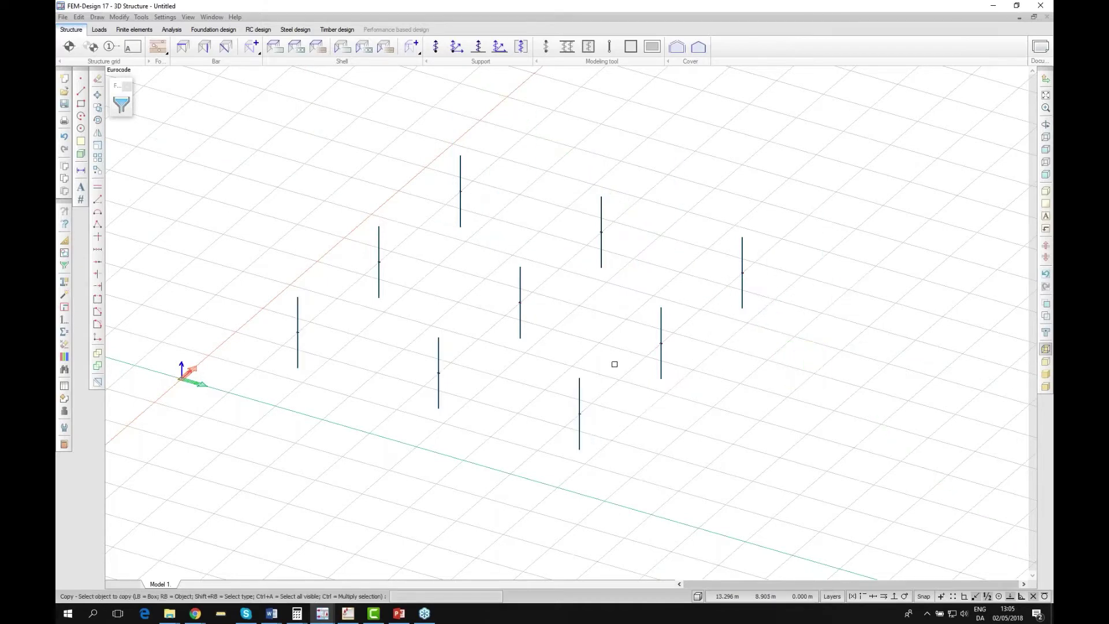
Draw a rectangular plane plate 0.2 m thick from the top of the column nearest the origin to the top of the diagonally opposite corner column.
scroll(615, 364, down, 1)
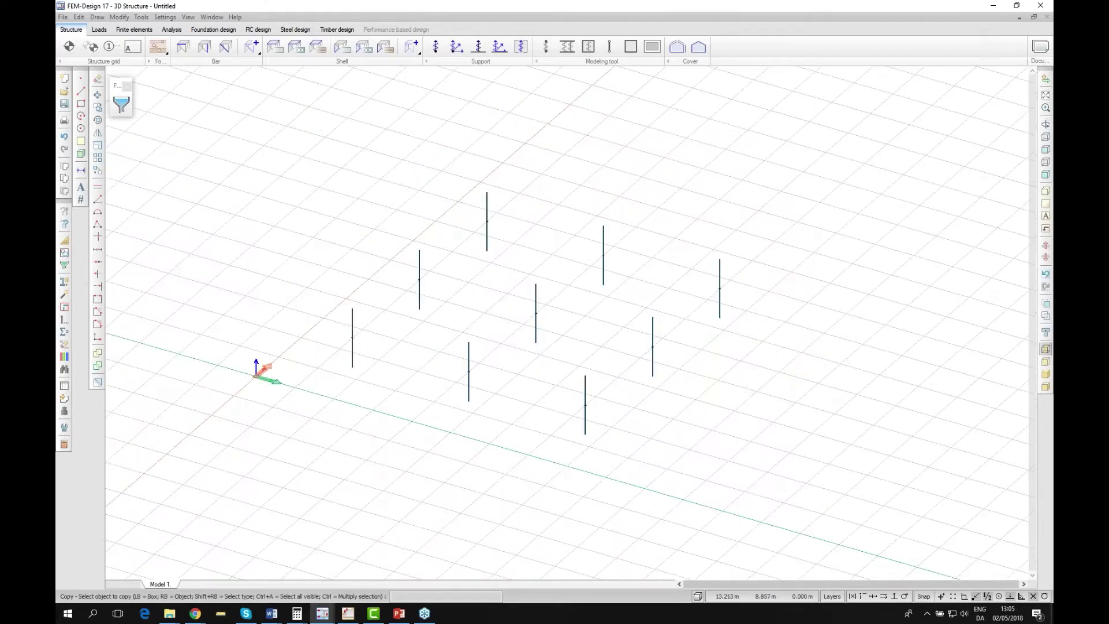
scroll(670, 353, up, 2)
scroll(670, 353, down, 1)
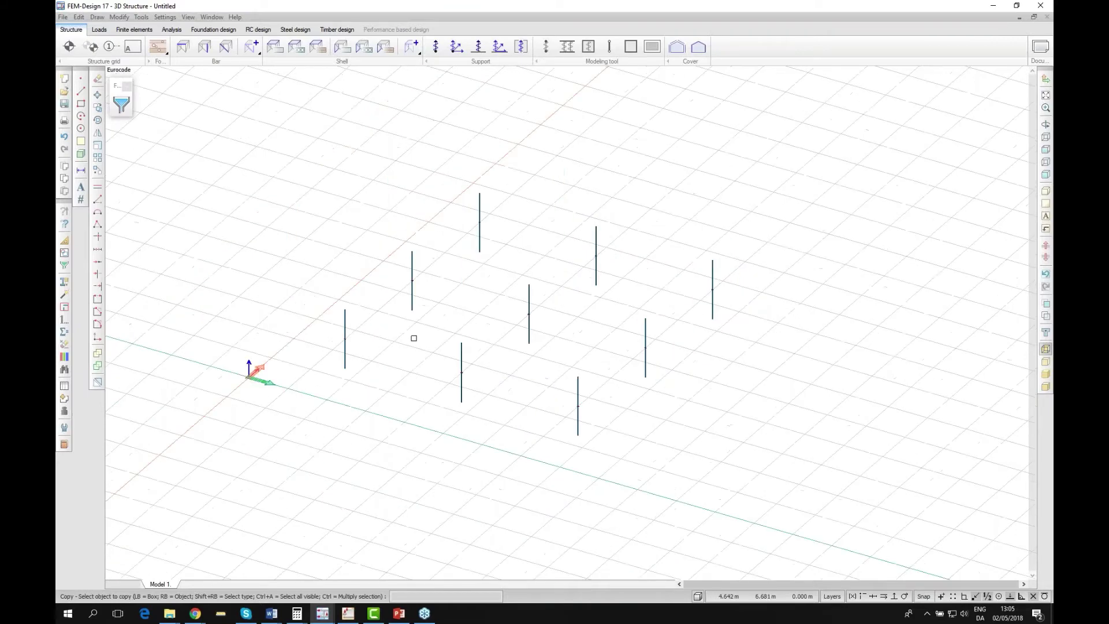
scroll(413, 338, up, 1)
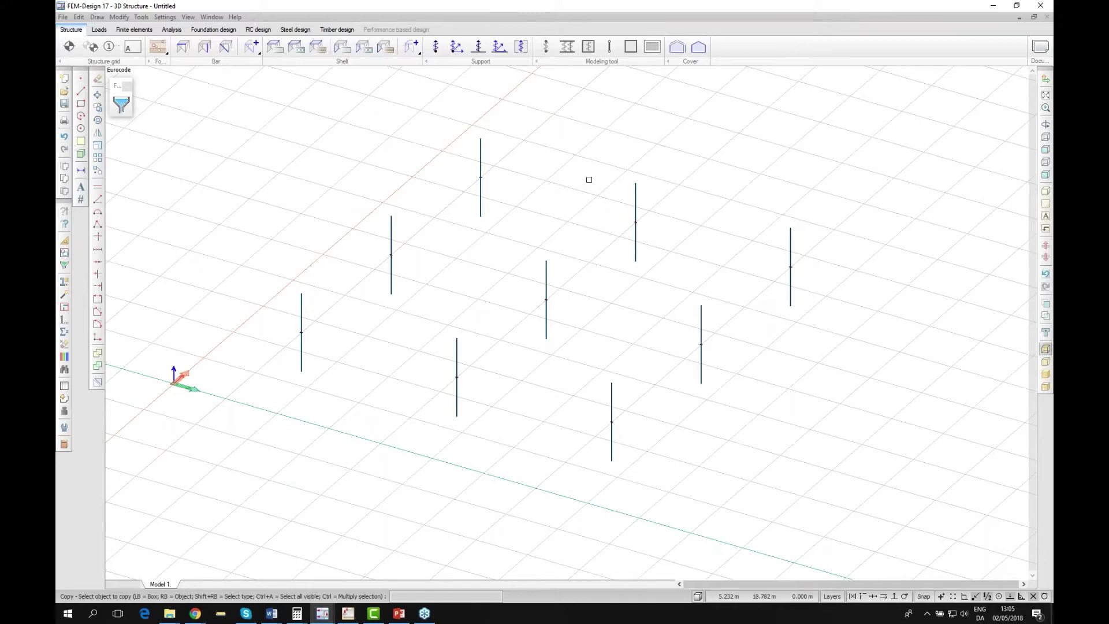
click(276, 50)
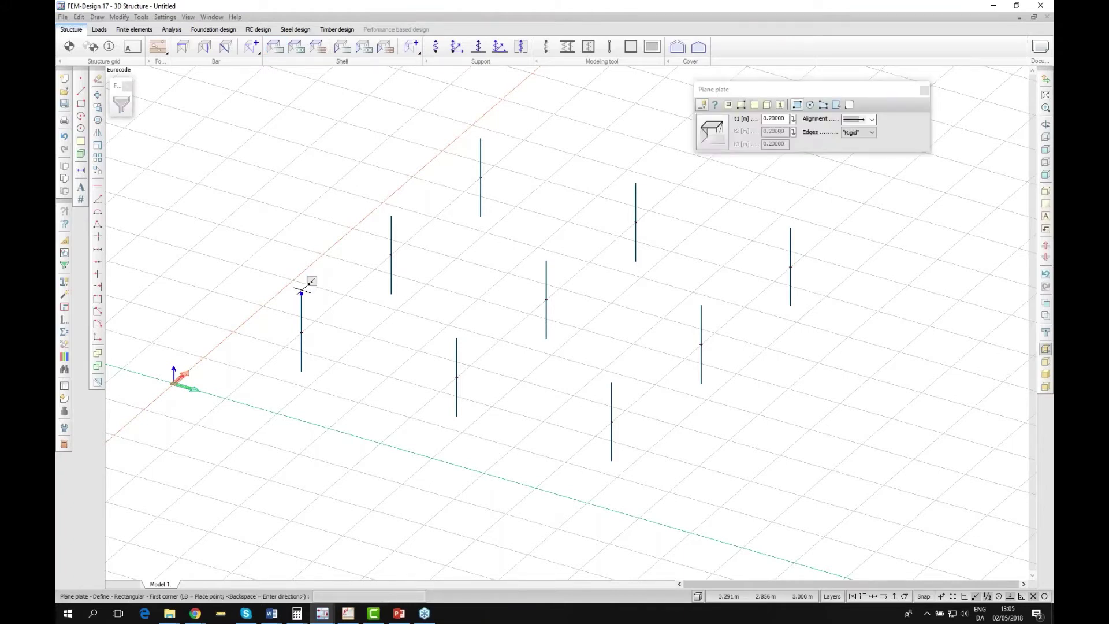
click(301, 294)
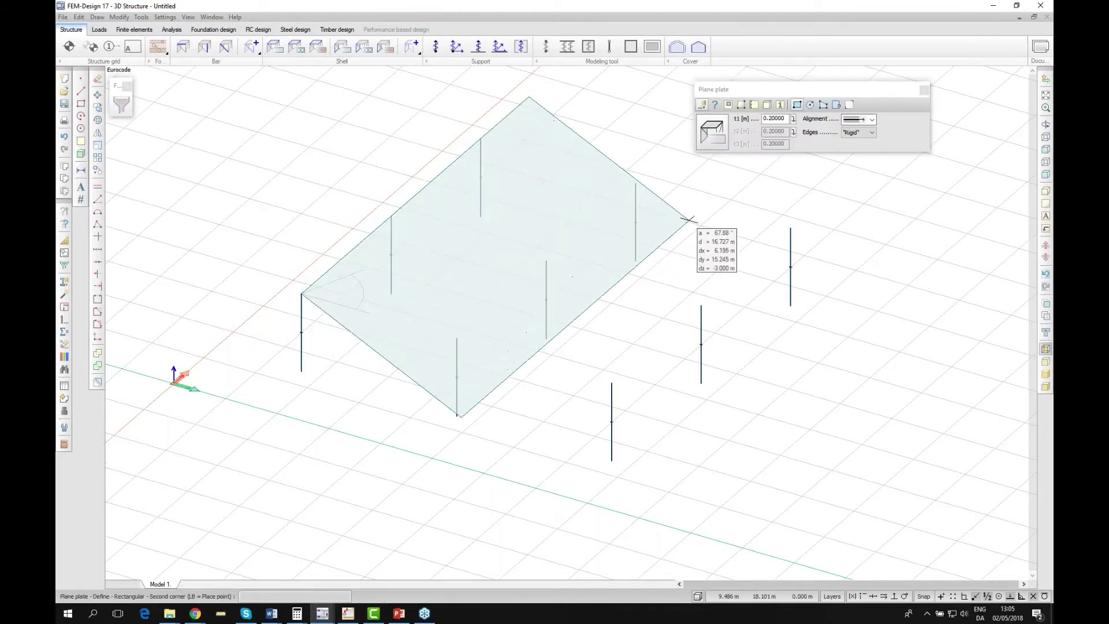
click(790, 228)
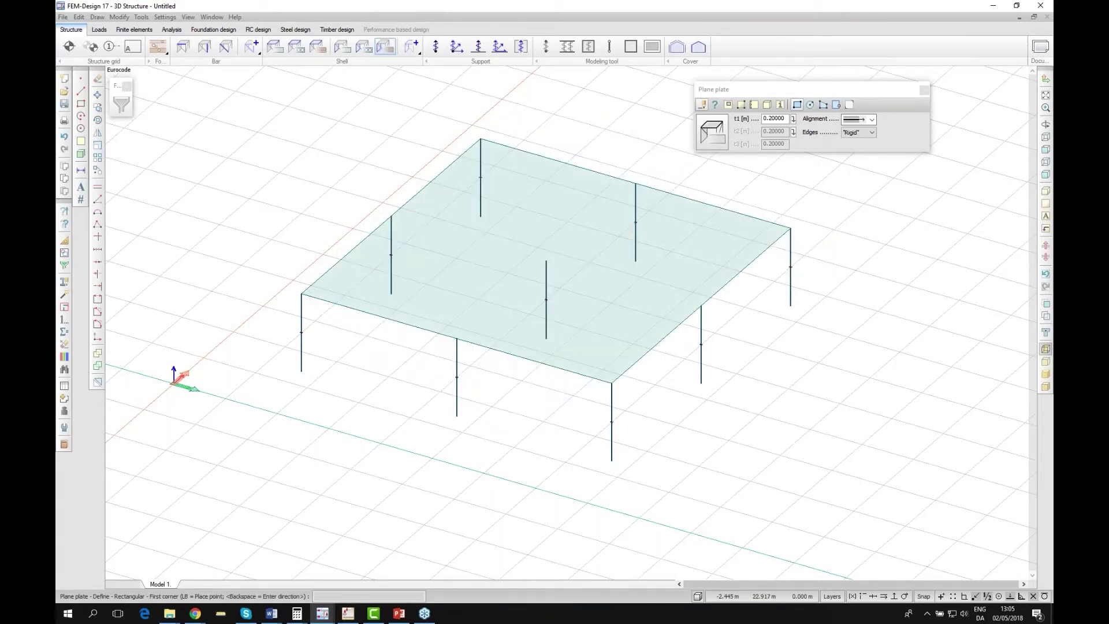
Draw a 3 m high, 0.2 m thick C25/30 wall with placement Above, from the middle column's base to the far corner column's on the plate's farthest X edge.
click(343, 48)
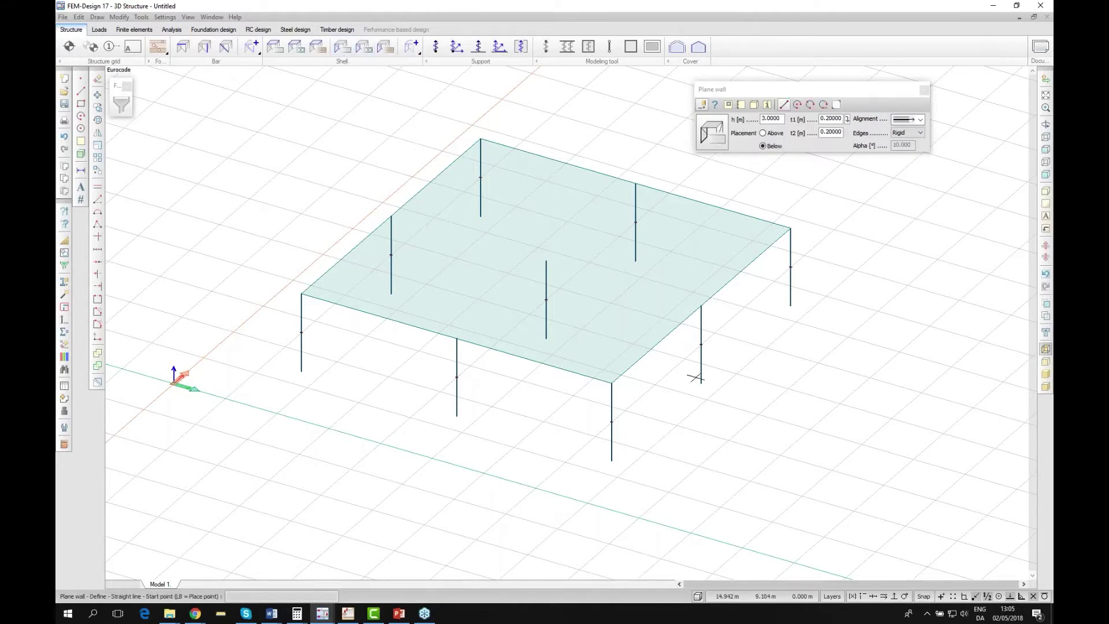
click(726, 138)
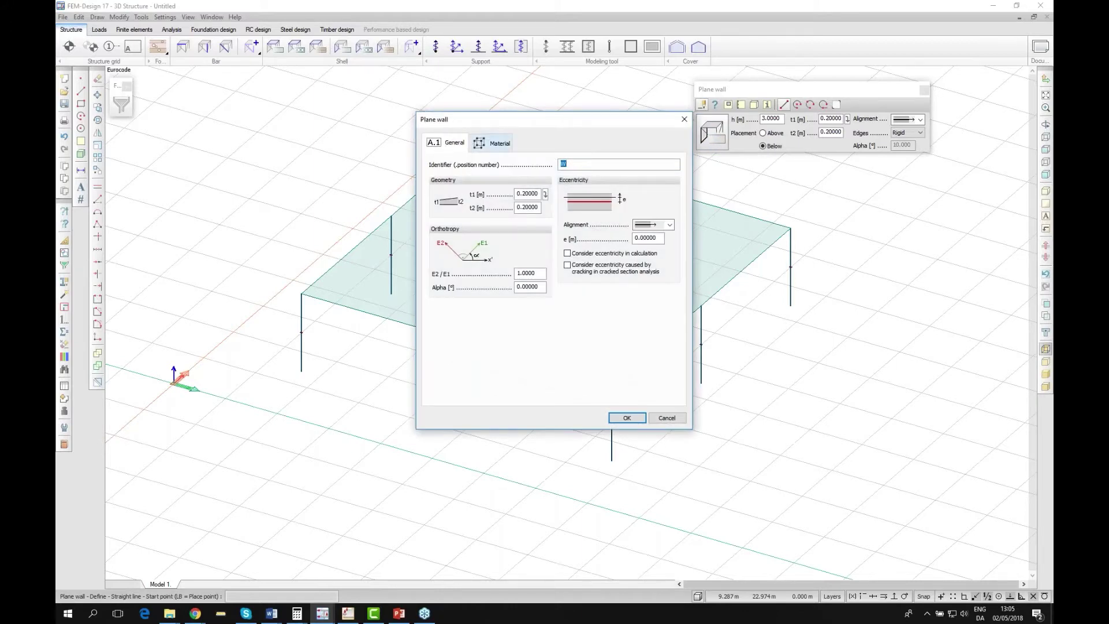
click(496, 144)
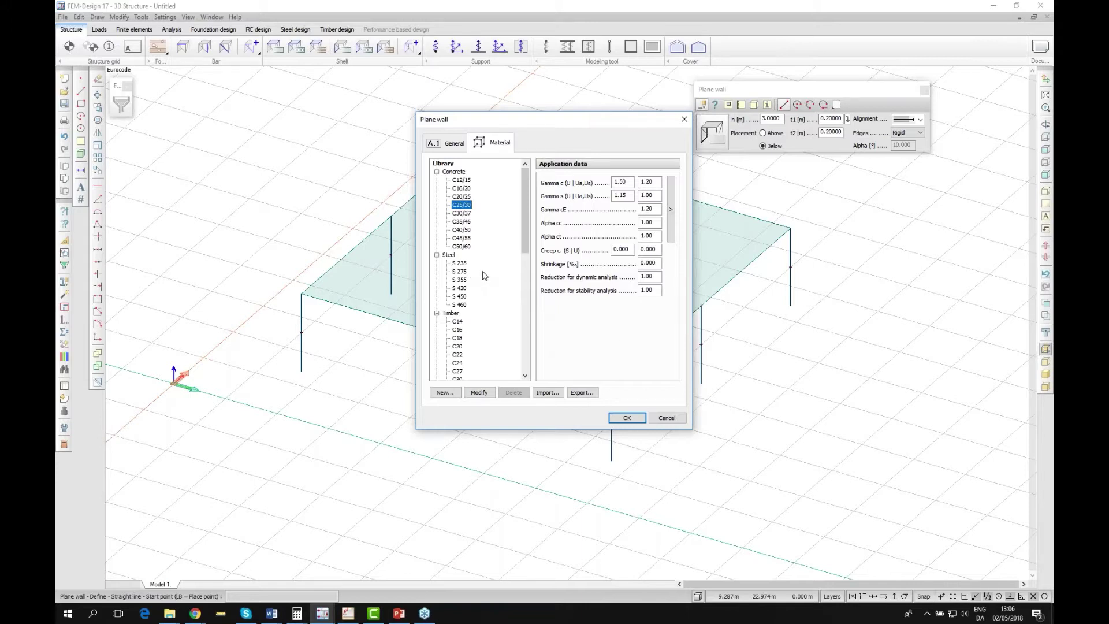
click(633, 419)
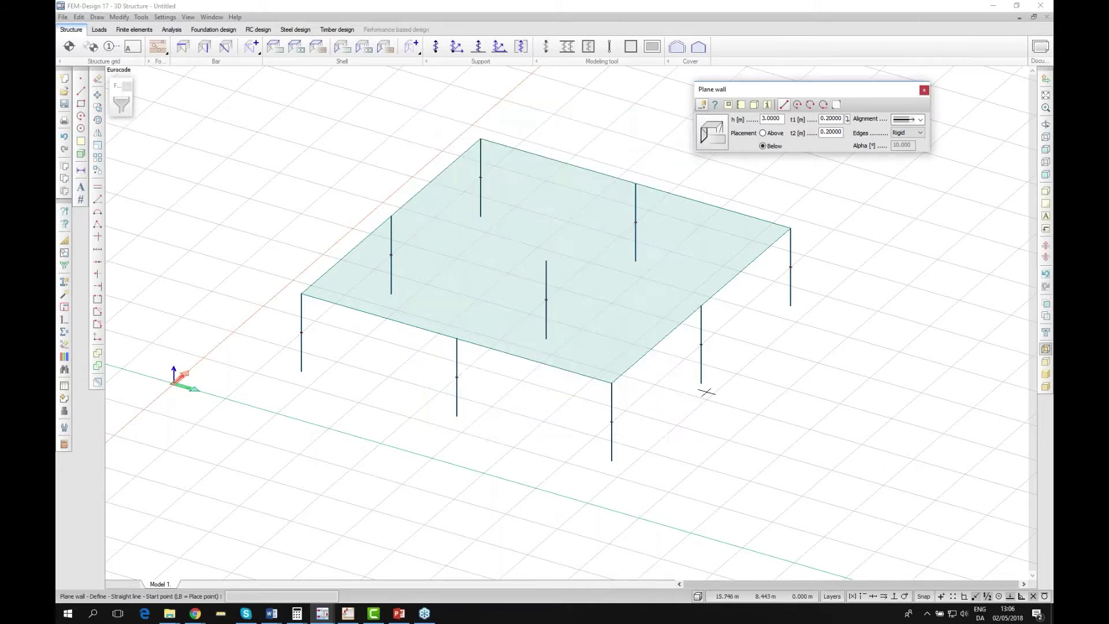
click(768, 136)
click(701, 382)
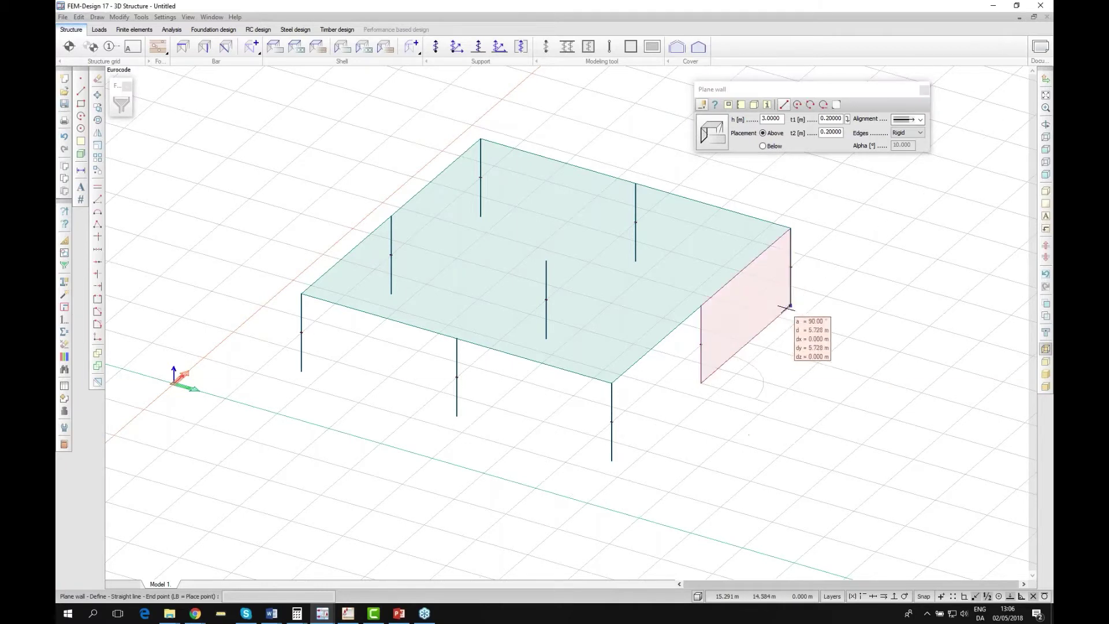
click(790, 305)
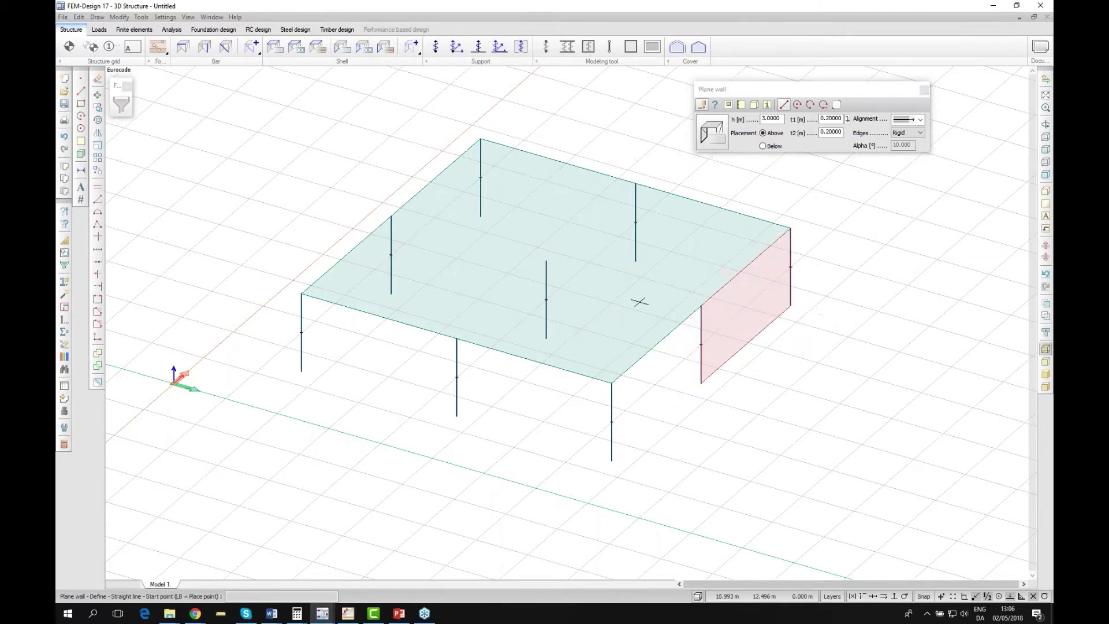
Draw a 3 m high, 0.2 m thick wall on the plate's farthest Y edge, from the lowest-X corner column's base to the middle column's.
click(481, 216)
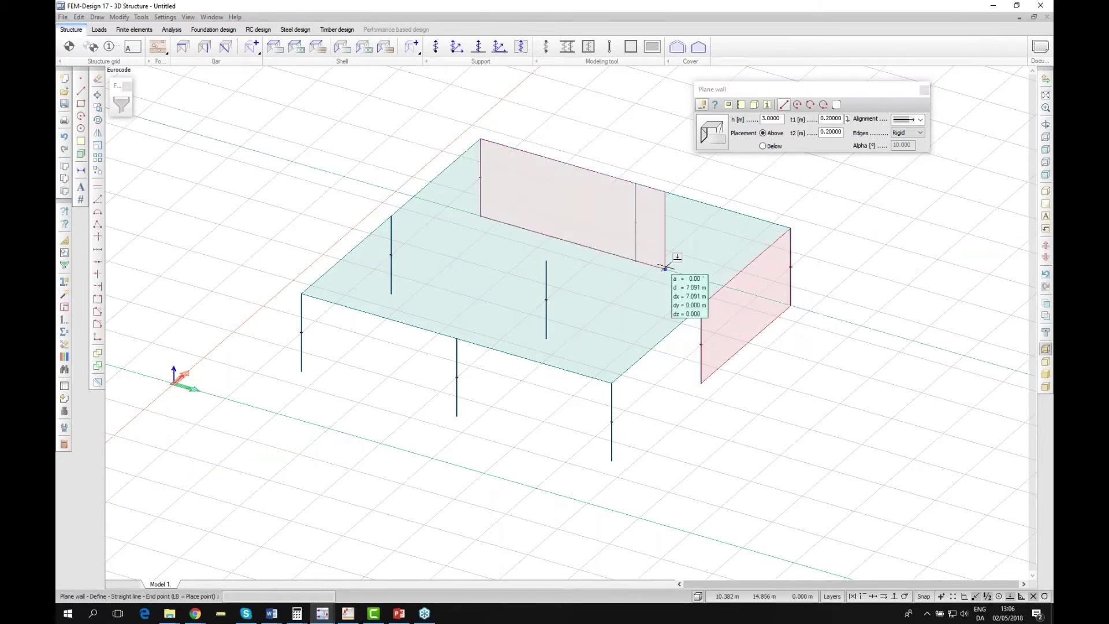
click(636, 260)
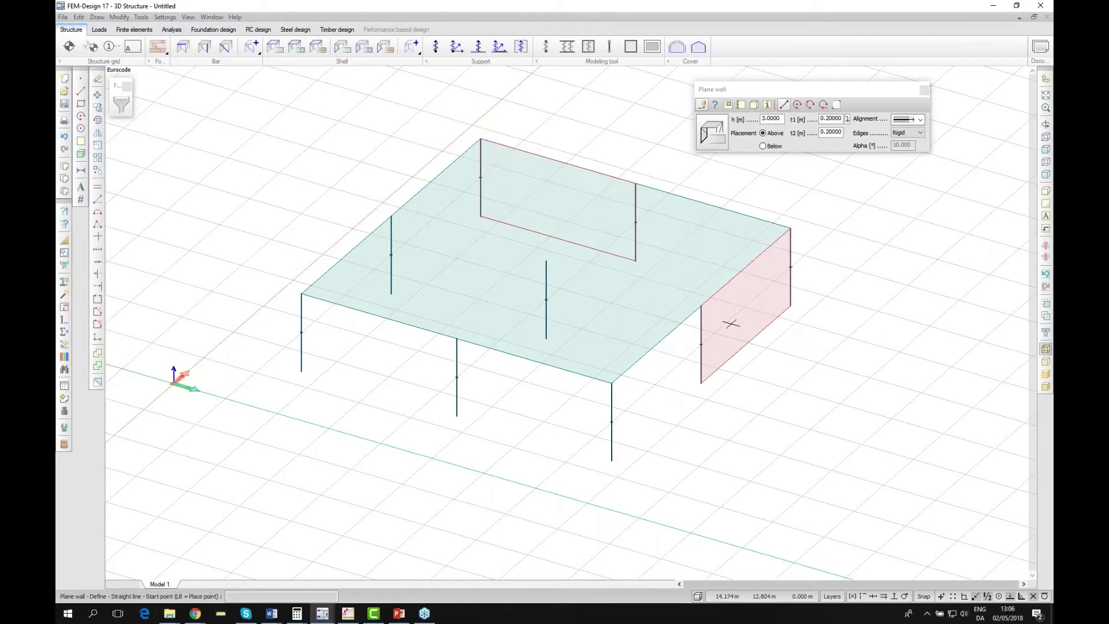
drag(688, 347, 716, 398)
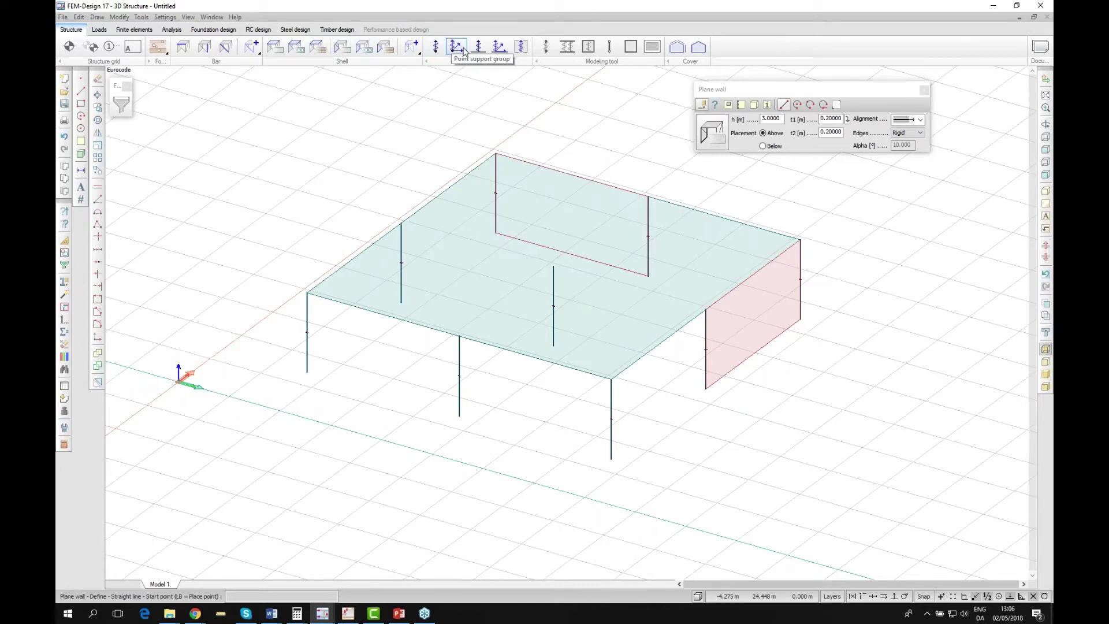
Set up a point support group of type Custom with rigid motion and rotation springs, no plastic limits and Detach set to No.
click(463, 49)
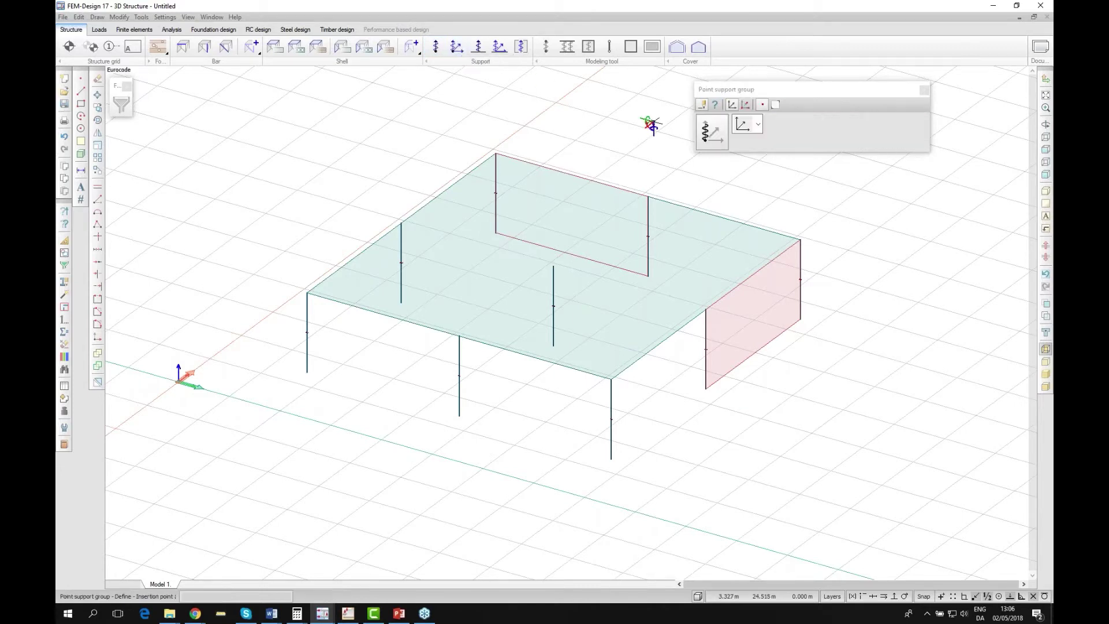
click(712, 132)
click(493, 161)
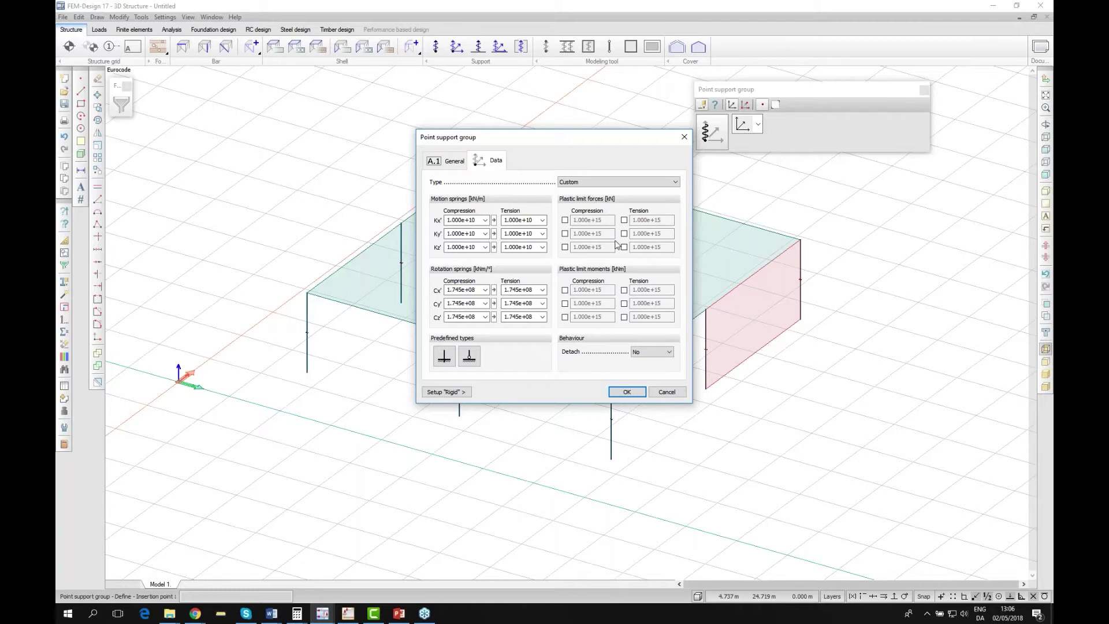
click(565, 220)
click(565, 290)
click(565, 290)
click(565, 220)
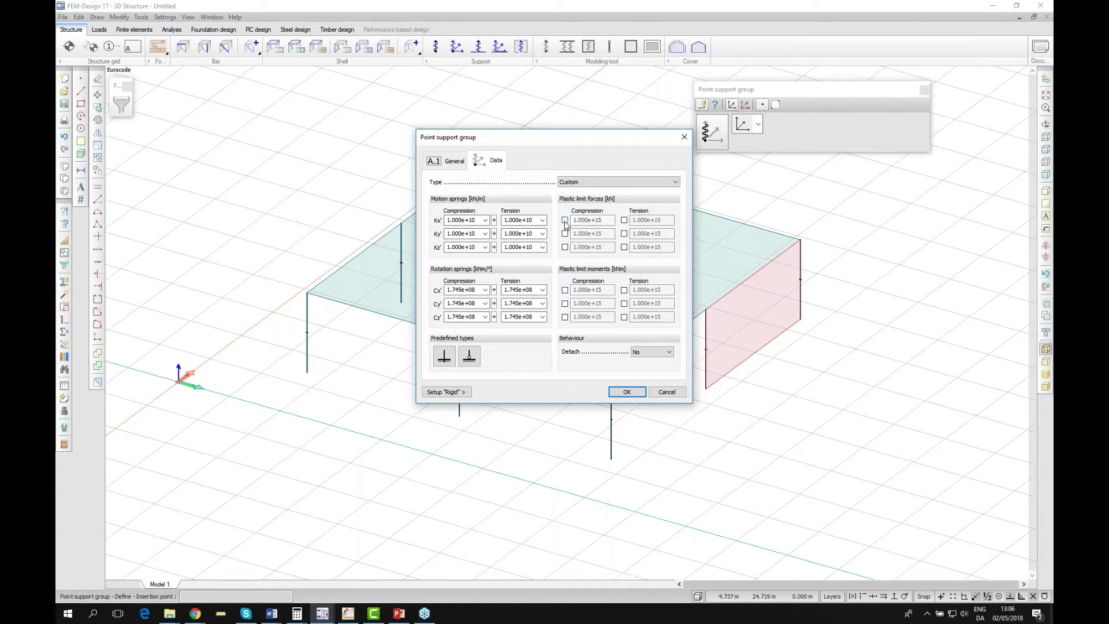
click(627, 392)
Place the point support group at the bases of the five columns that do not touch a wall.
click(611, 462)
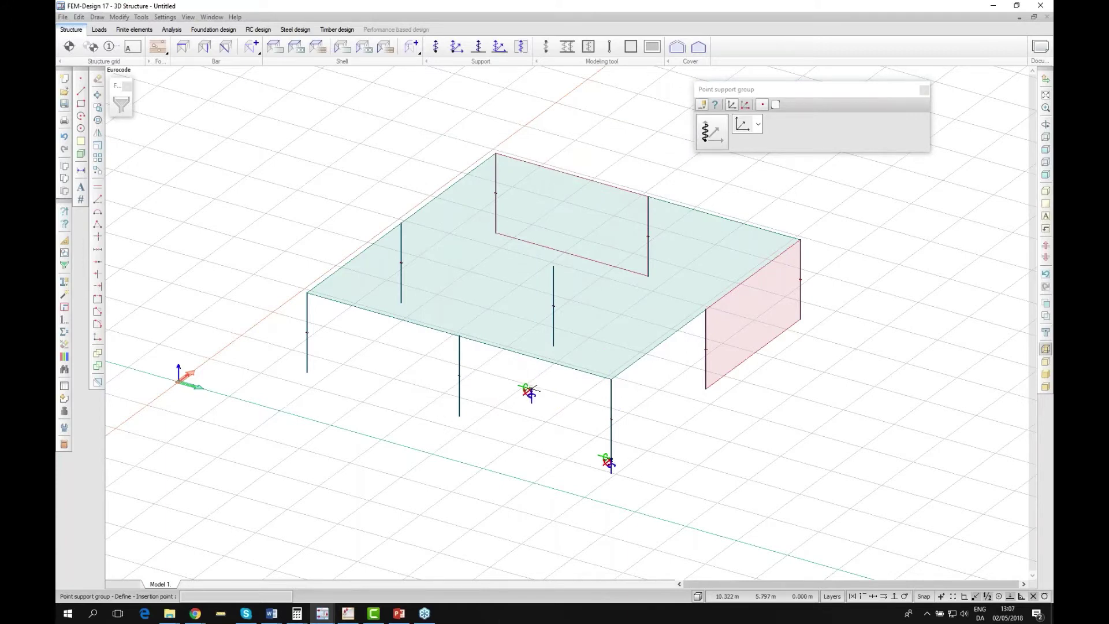
click(459, 416)
click(307, 373)
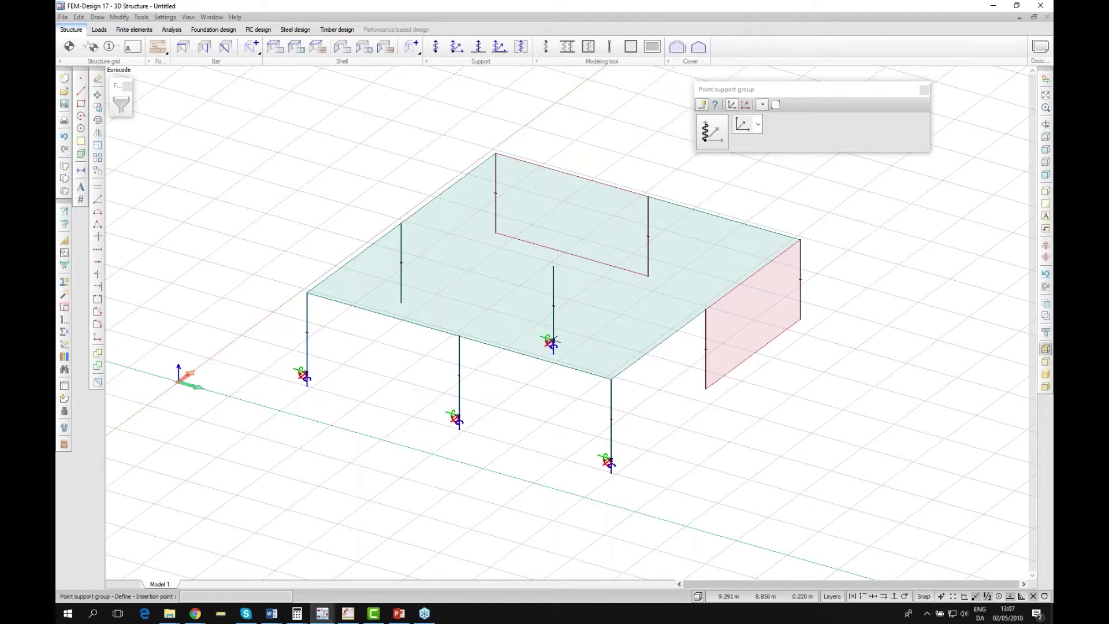
click(553, 346)
click(401, 305)
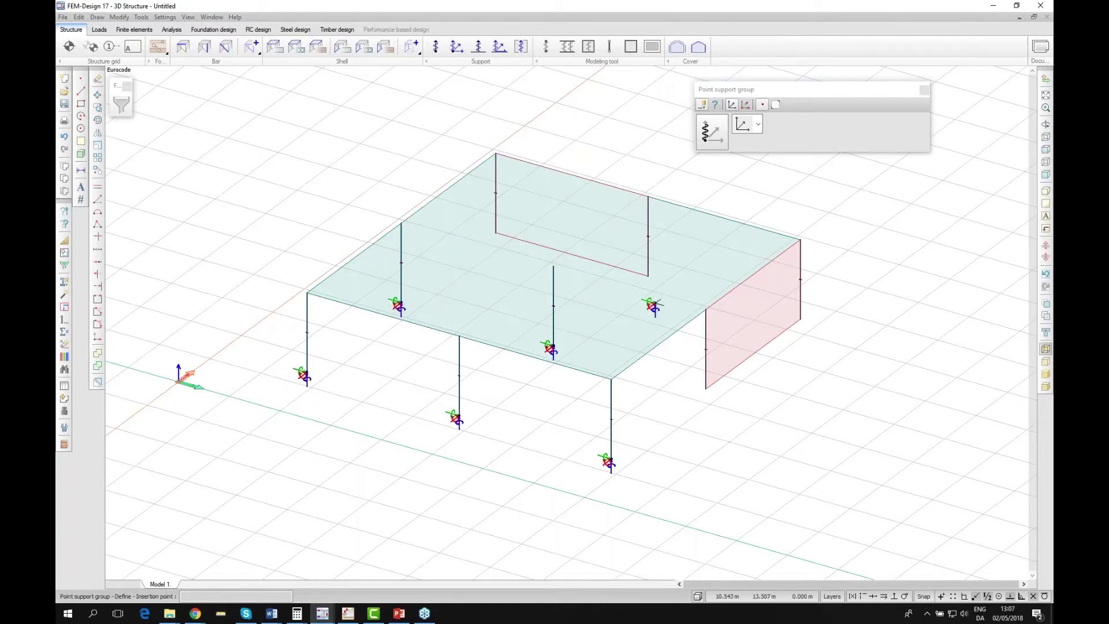
Add straight line support groups along the full bottom edges of both walls.
click(500, 46)
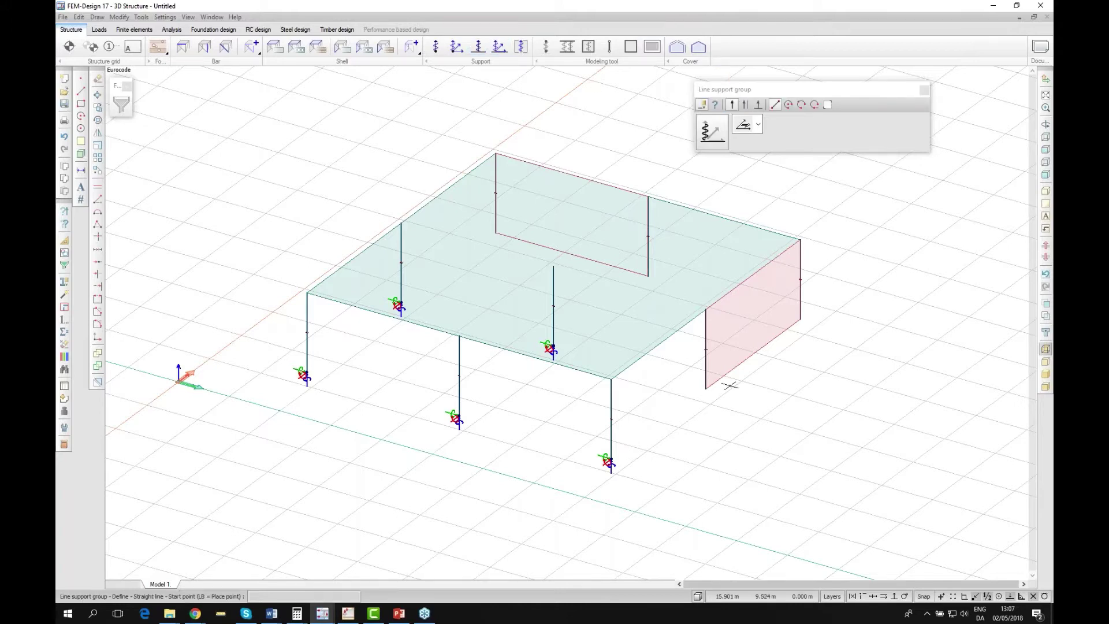
click(708, 387)
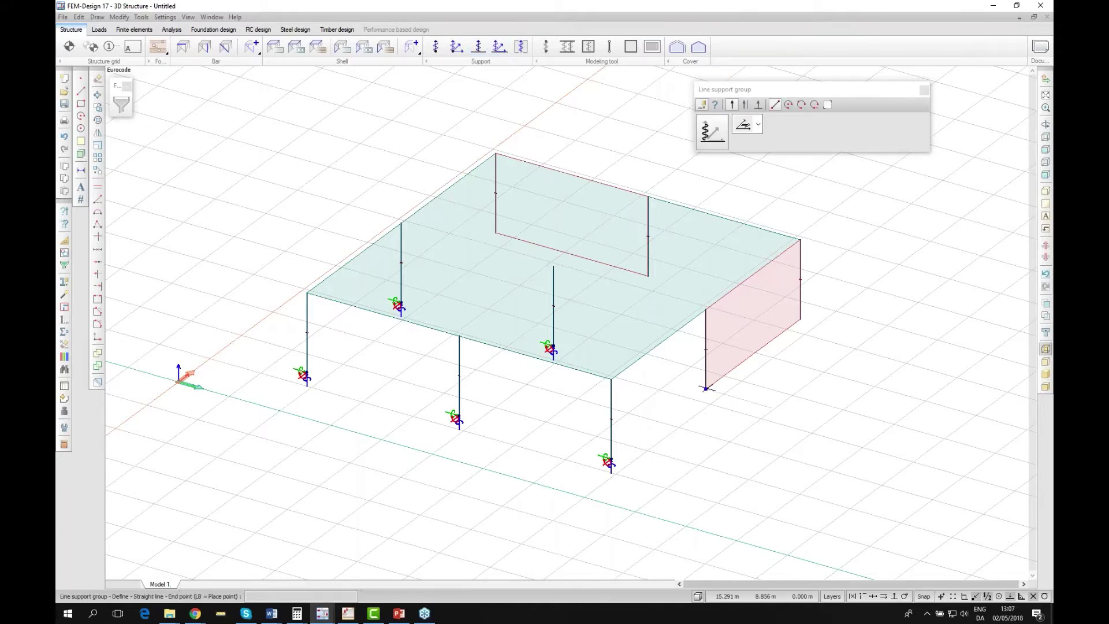
click(801, 320)
click(496, 233)
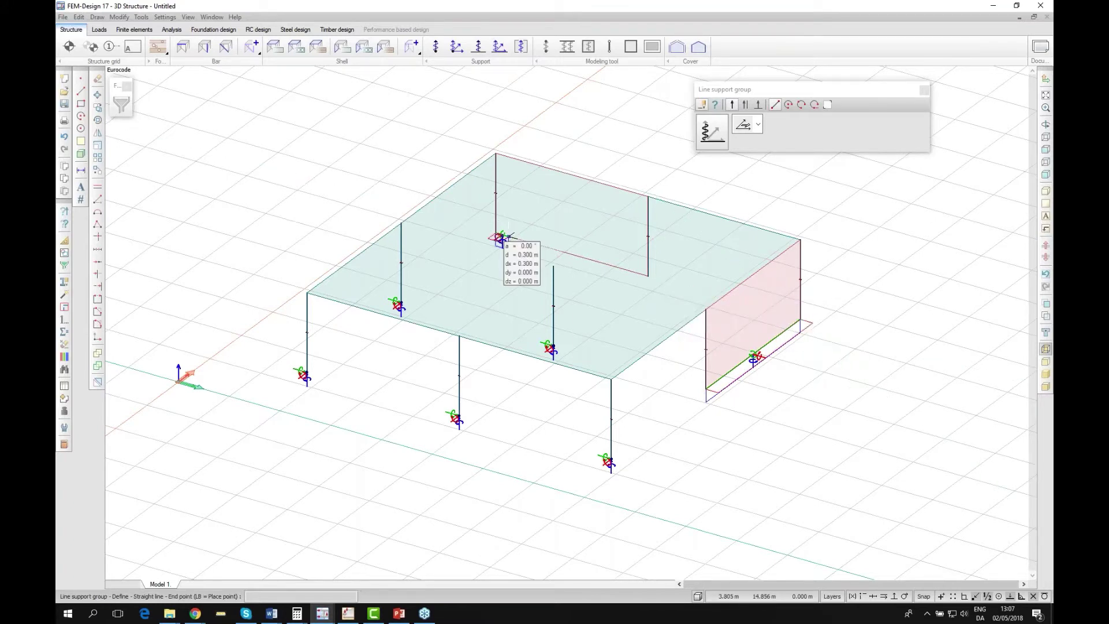
click(648, 275)
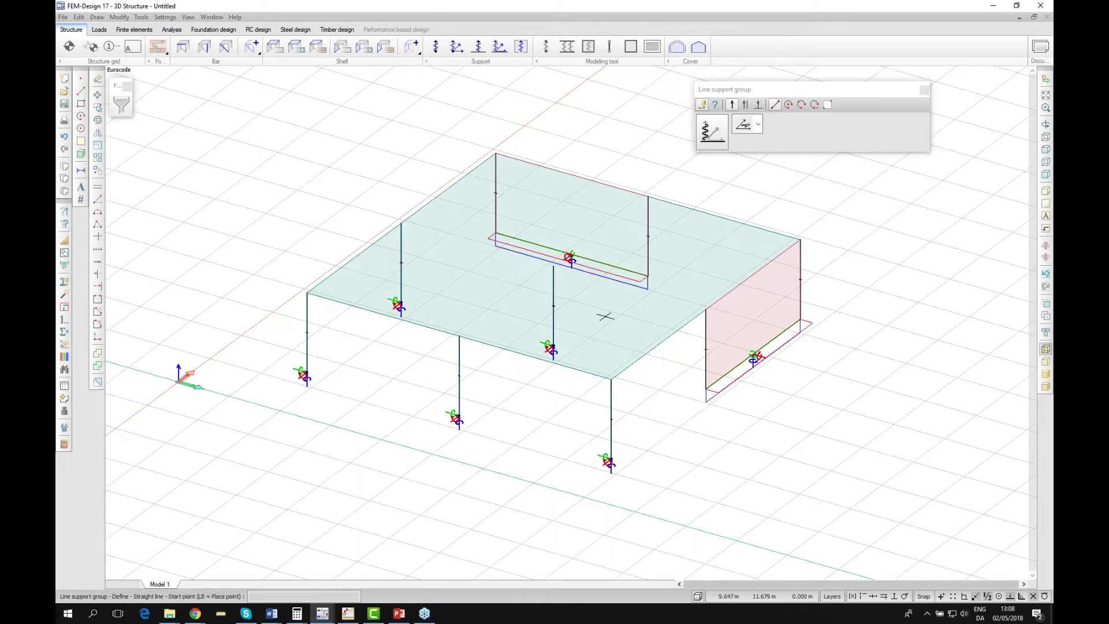
Check which file types can be opened, including IFC and AutoCAD drawings, and cancel without opening a file.
scroll(605, 316, down, 1)
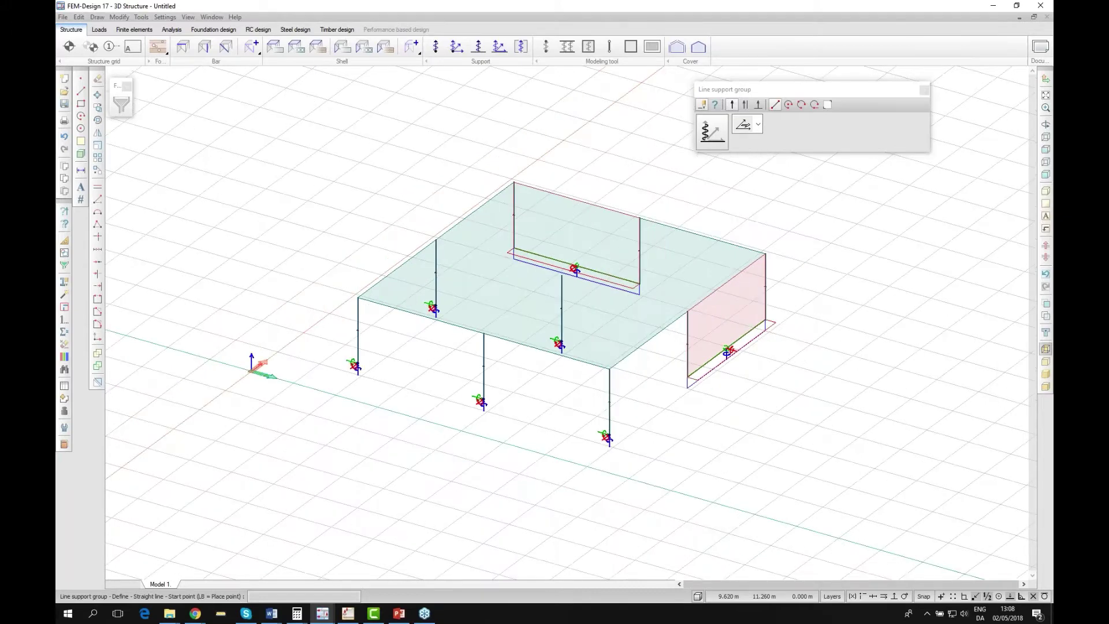
middle_drag(543, 114, 478, 143)
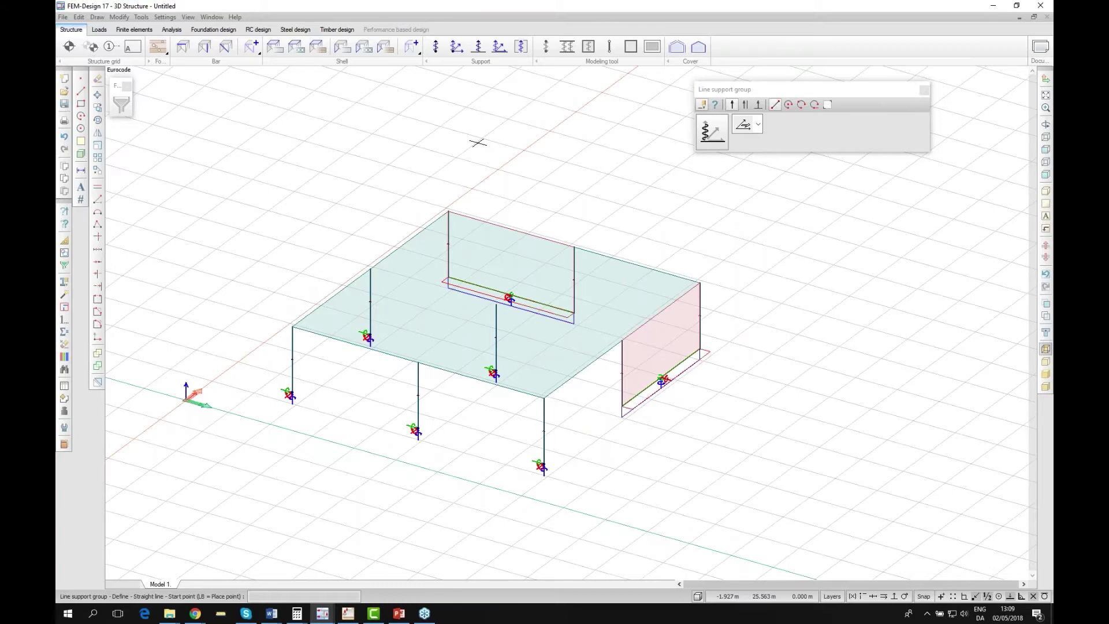
click(63, 17)
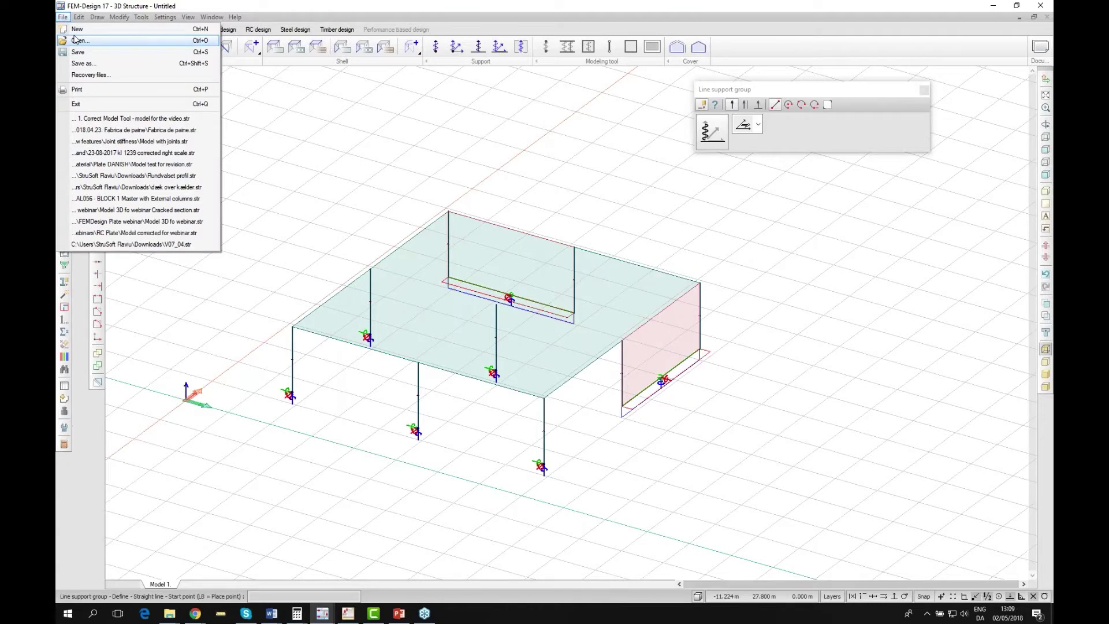
click(78, 40)
click(549, 403)
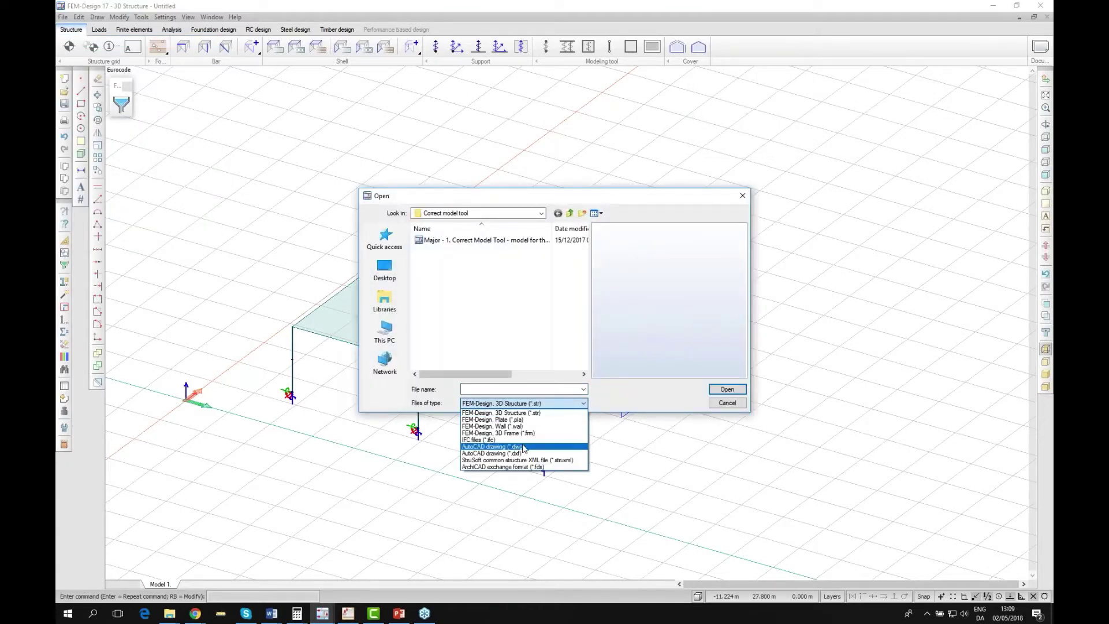
click(727, 408)
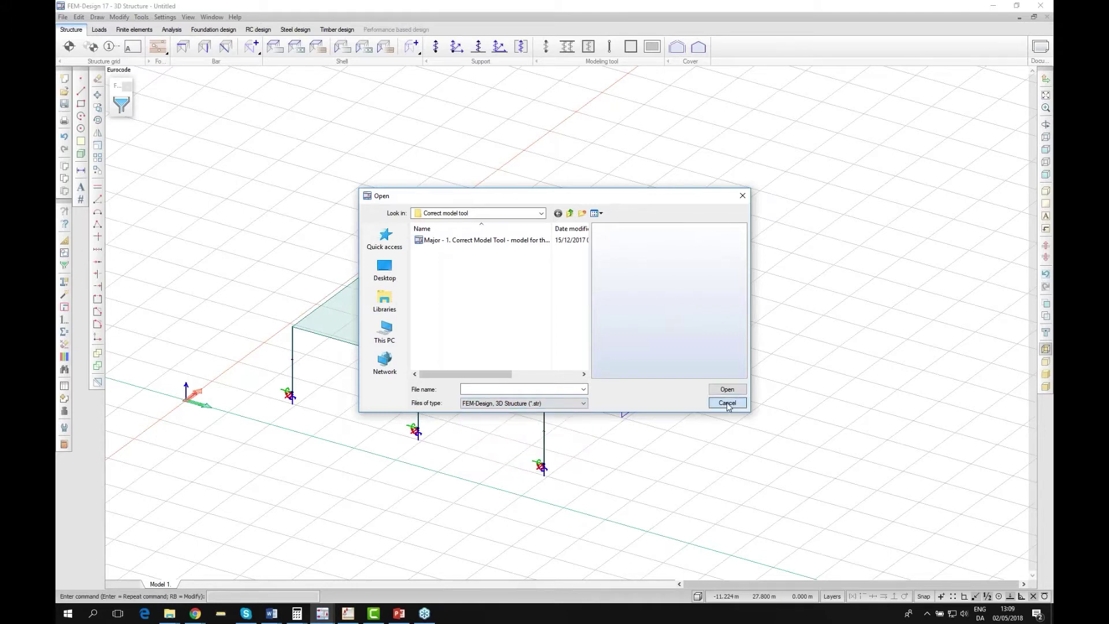
click(727, 404)
Look at the External reference tool's file path and display options, and close it without attaching a file.
click(79, 17)
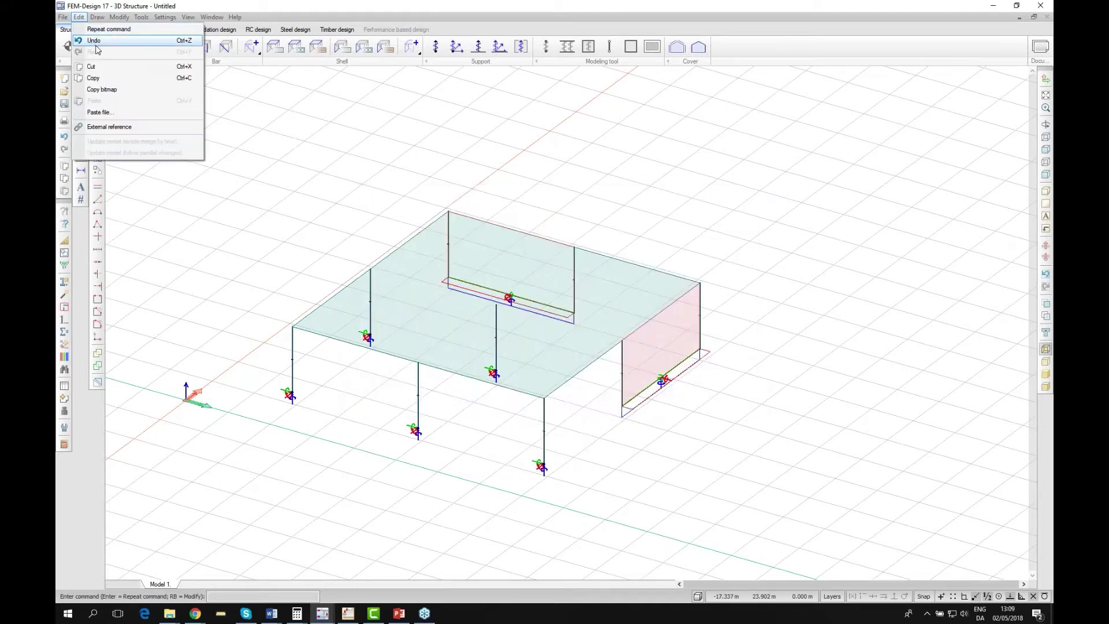
click(110, 127)
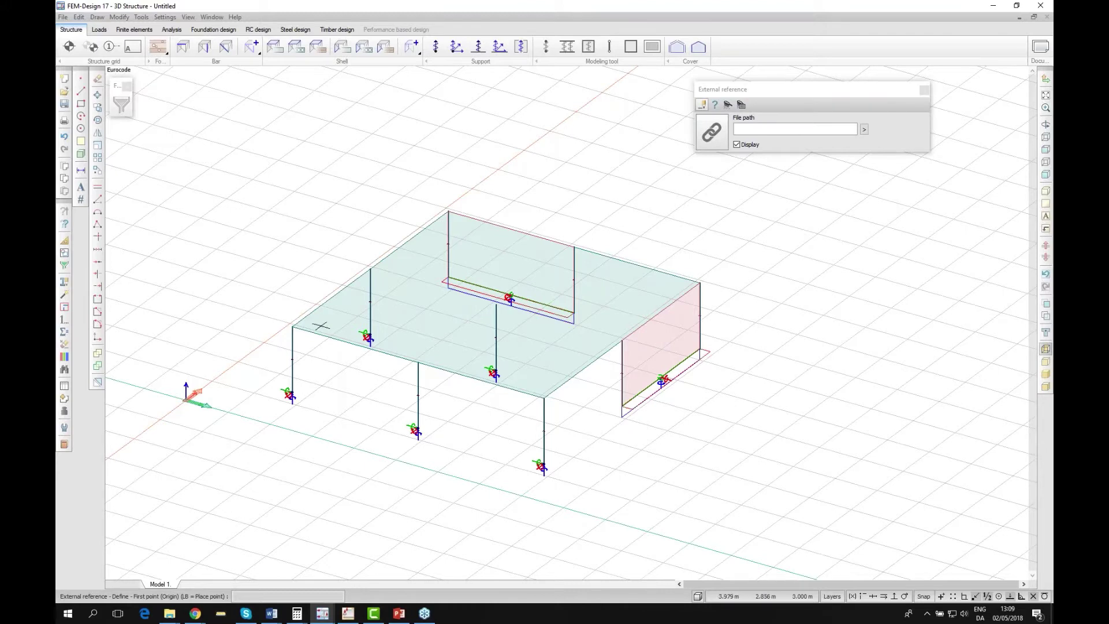
drag(867, 93, 835, 114)
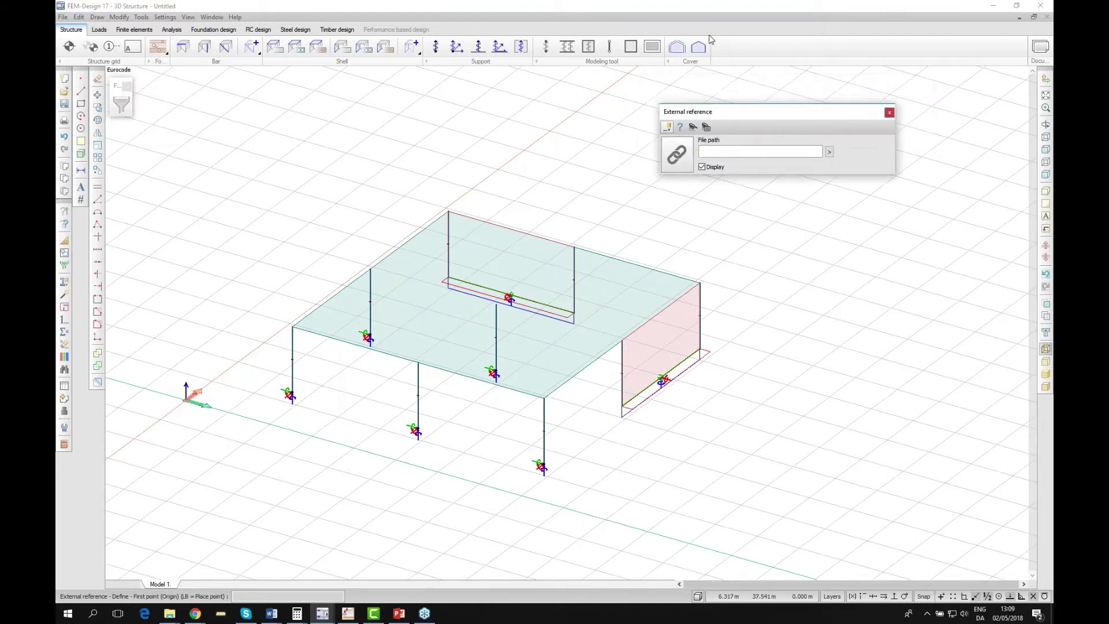
click(889, 113)
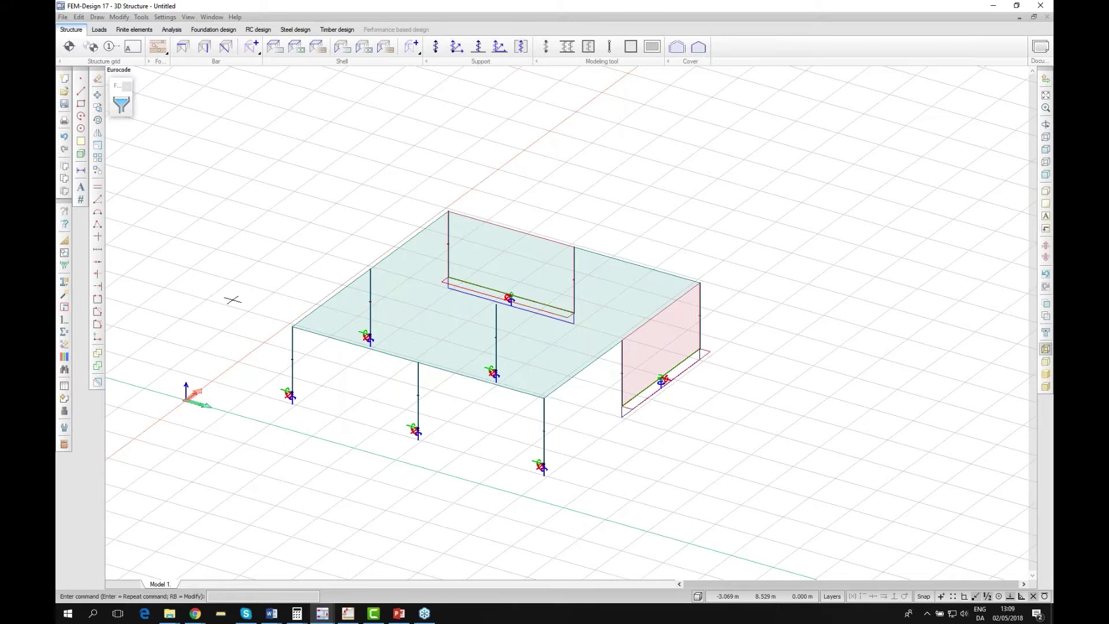
Run Correct model on the entire structure, review the available corrections and their tolerances, and cancel the corrections.
click(63, 309)
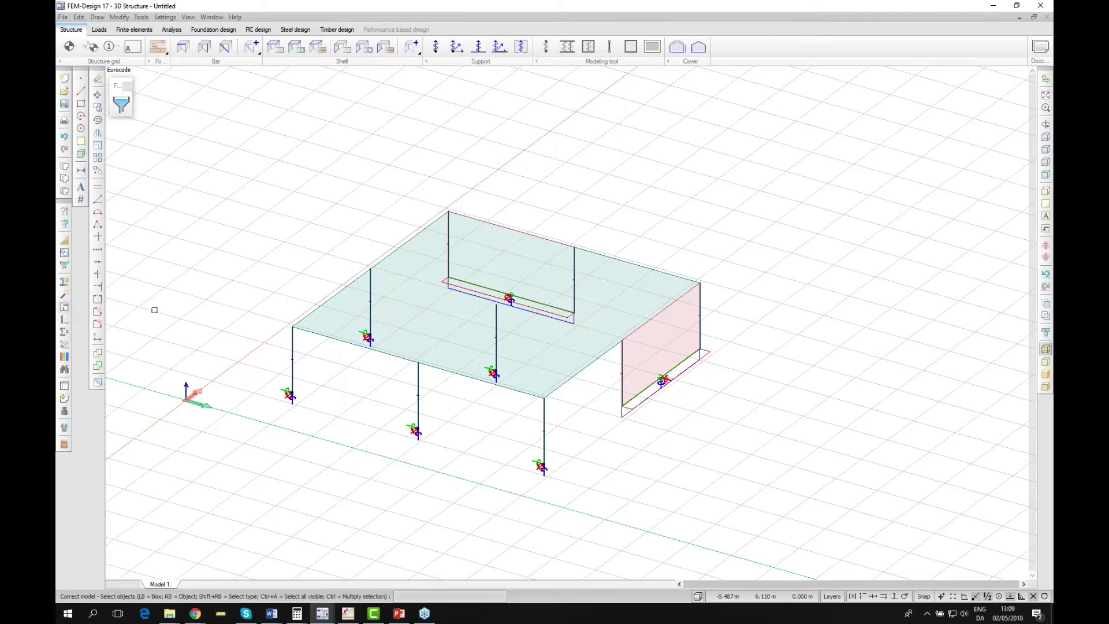
click(757, 522)
click(243, 159)
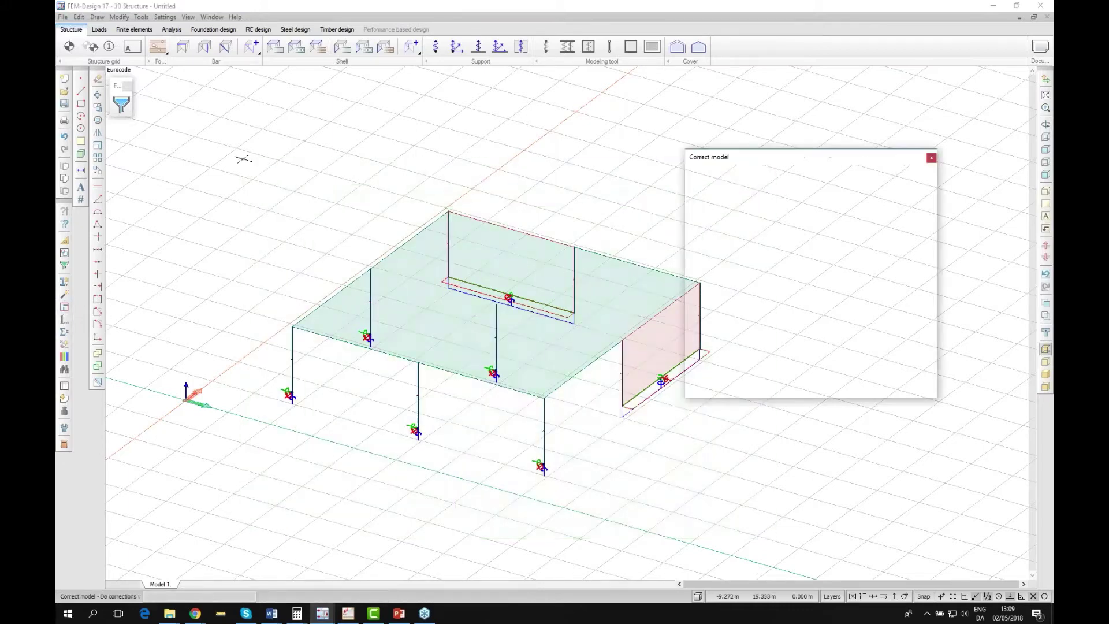
drag(770, 156, 712, 122)
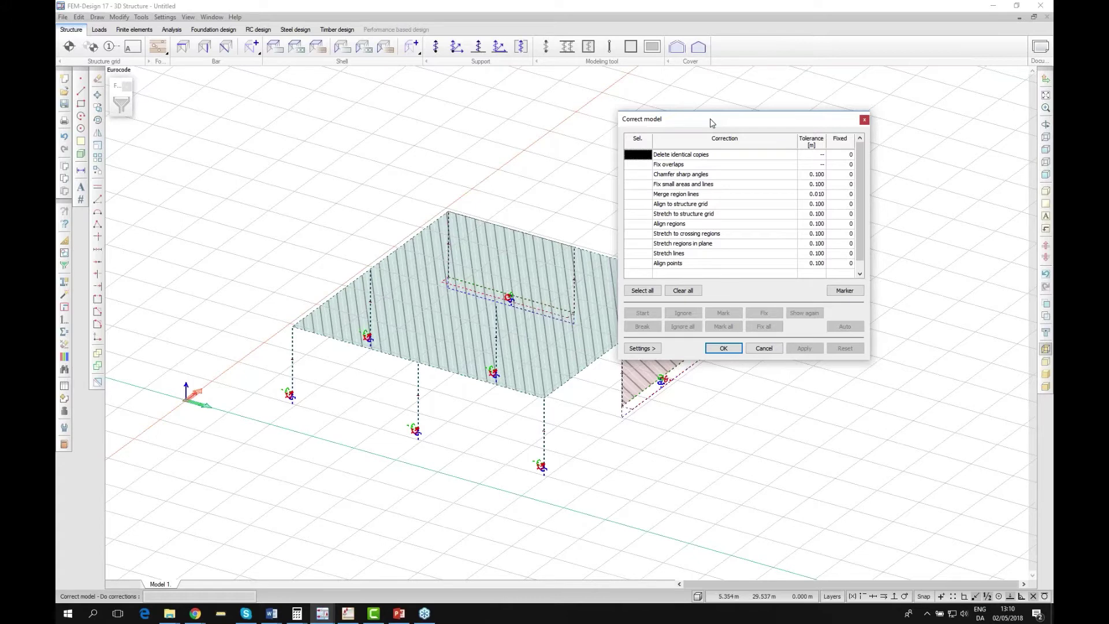
drag(710, 123, 828, 126)
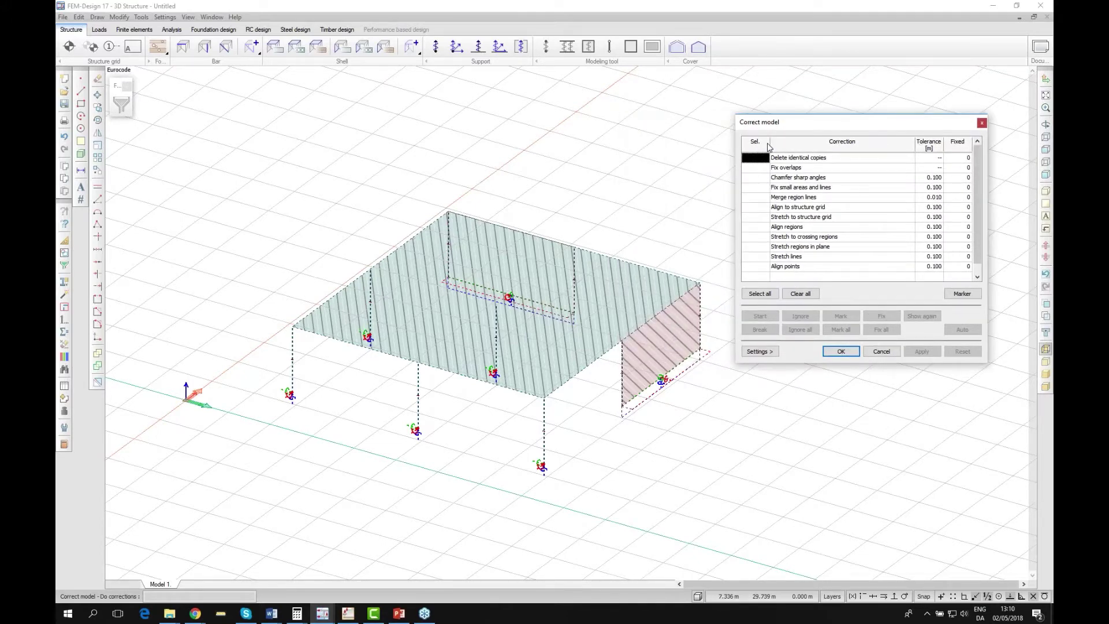
drag(792, 129, 729, 114)
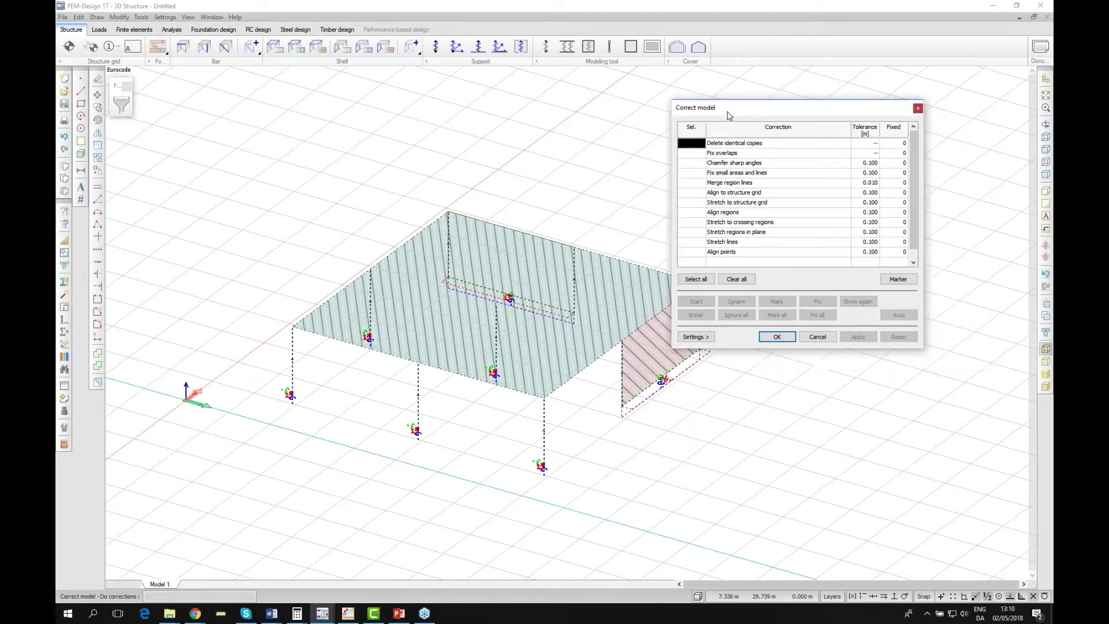
click(816, 338)
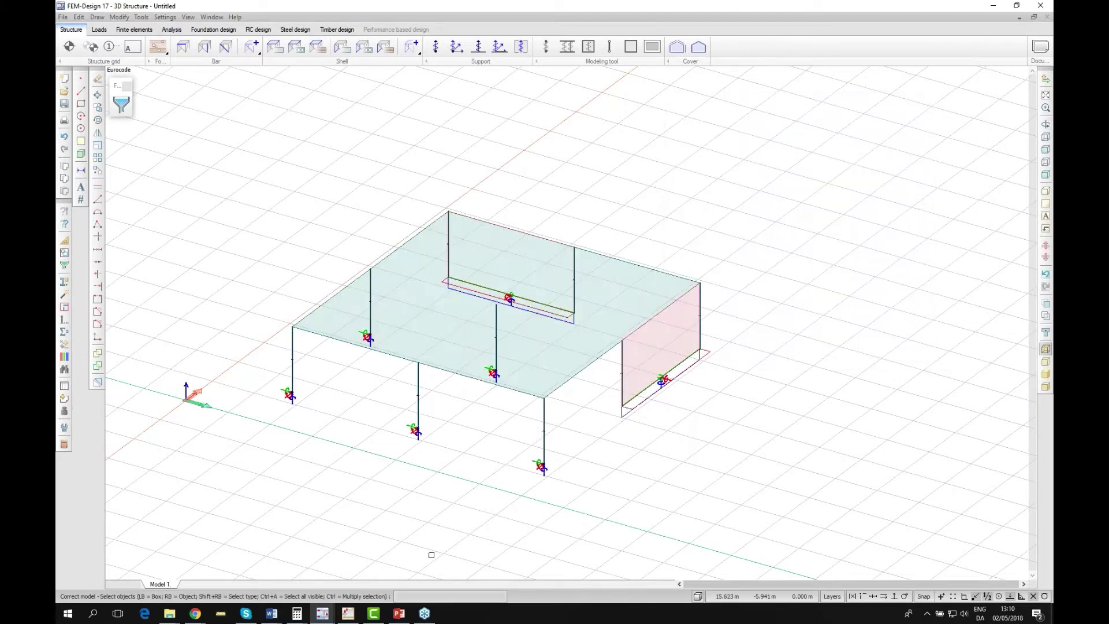
Switch to the open model "Major - 1. Correct Model Tool - model for the video.str" and start Correct model there.
mouse_move(324, 619)
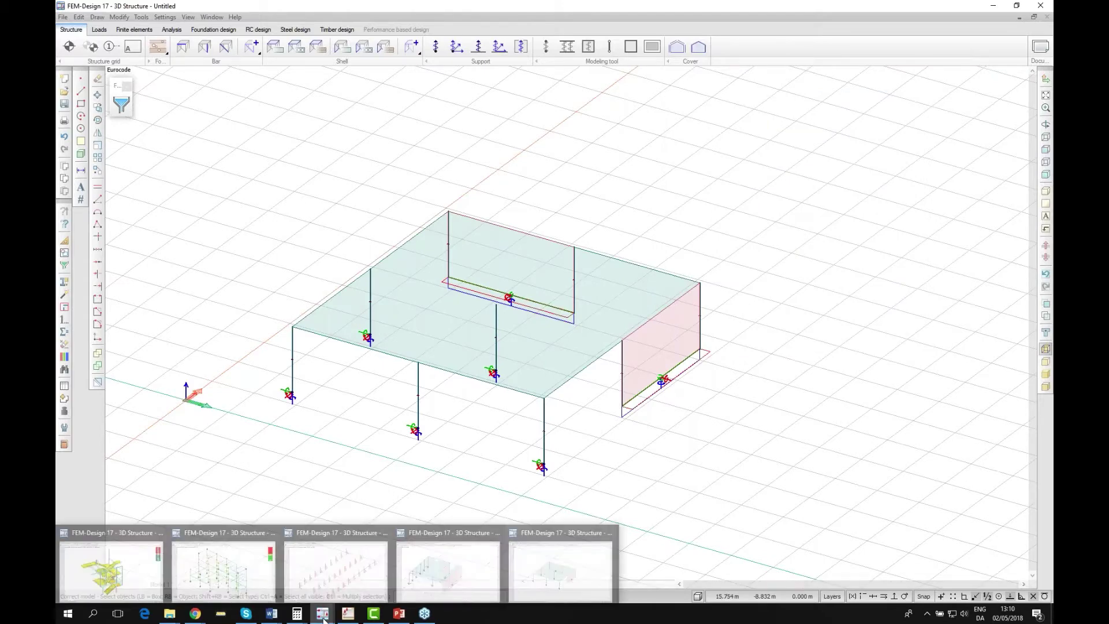
click(445, 577)
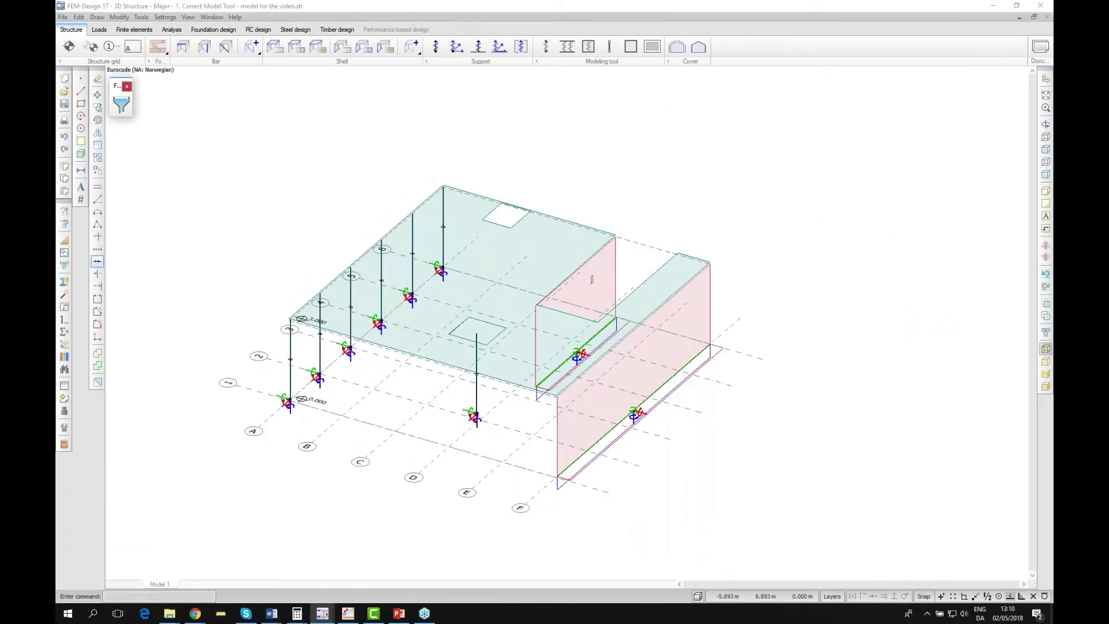
click(64, 307)
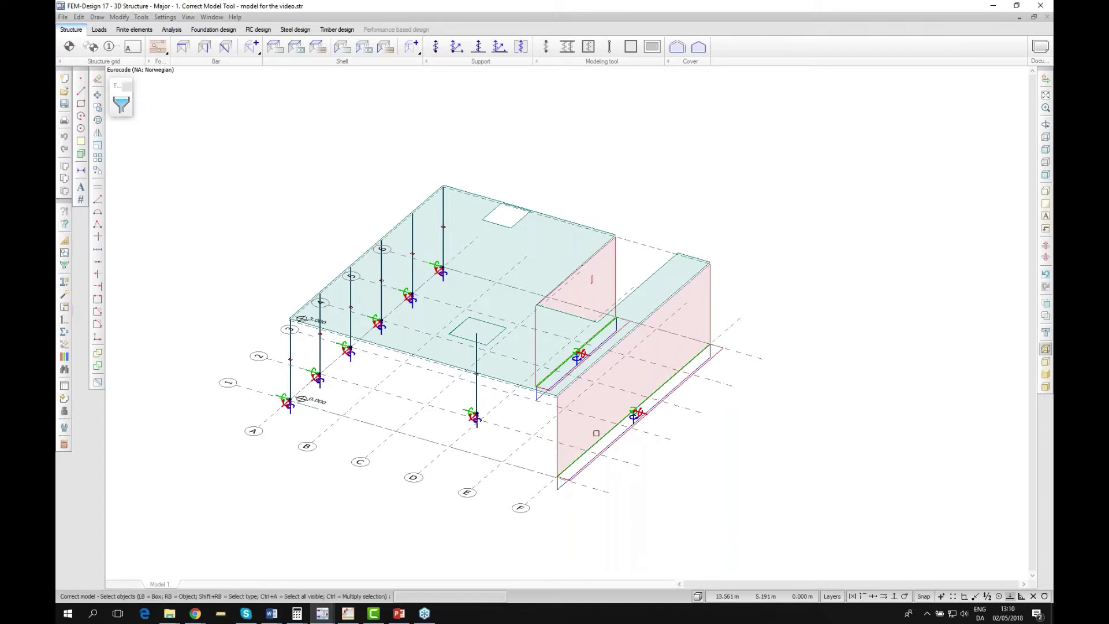
Examine up close how the plate's edges meet the tops of the two walls.
scroll(557, 268, up, 6)
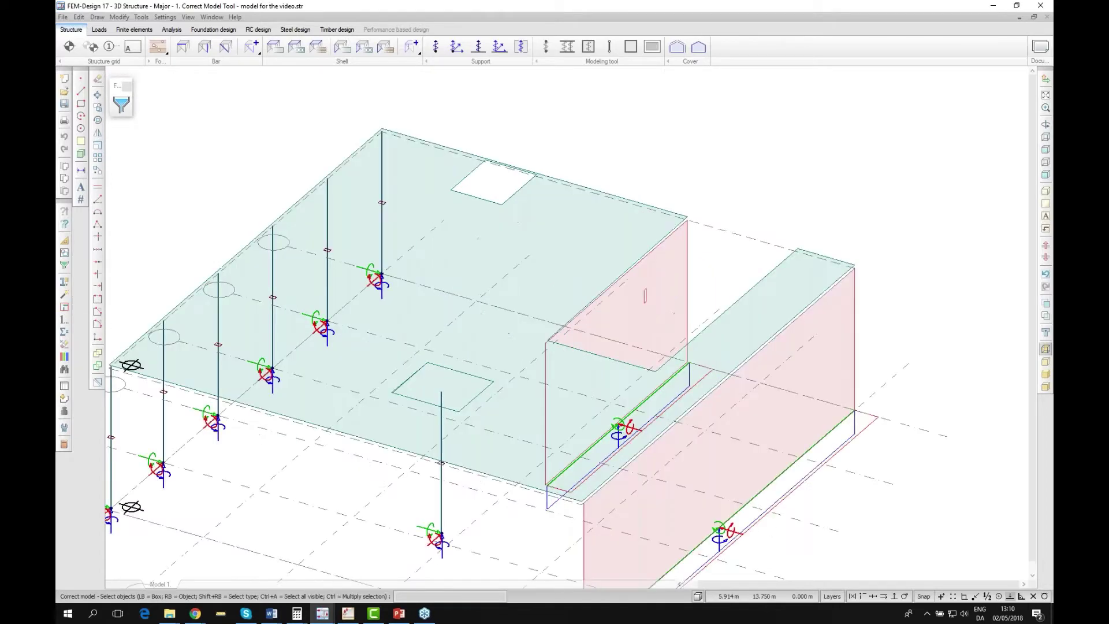
scroll(432, 131, down, 6)
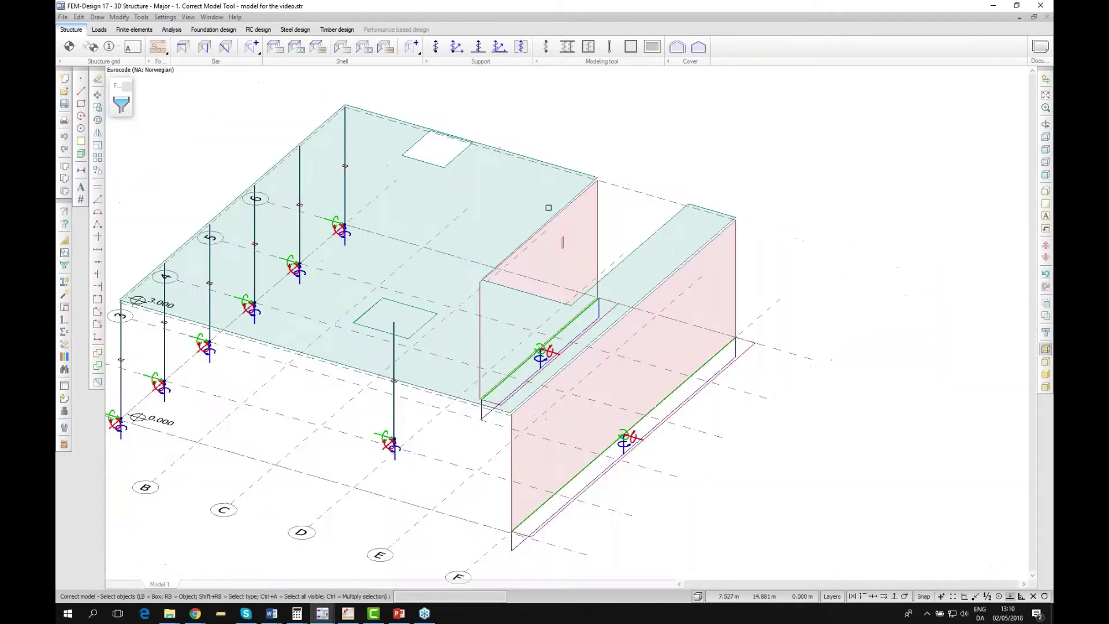
scroll(549, 208, up, 5)
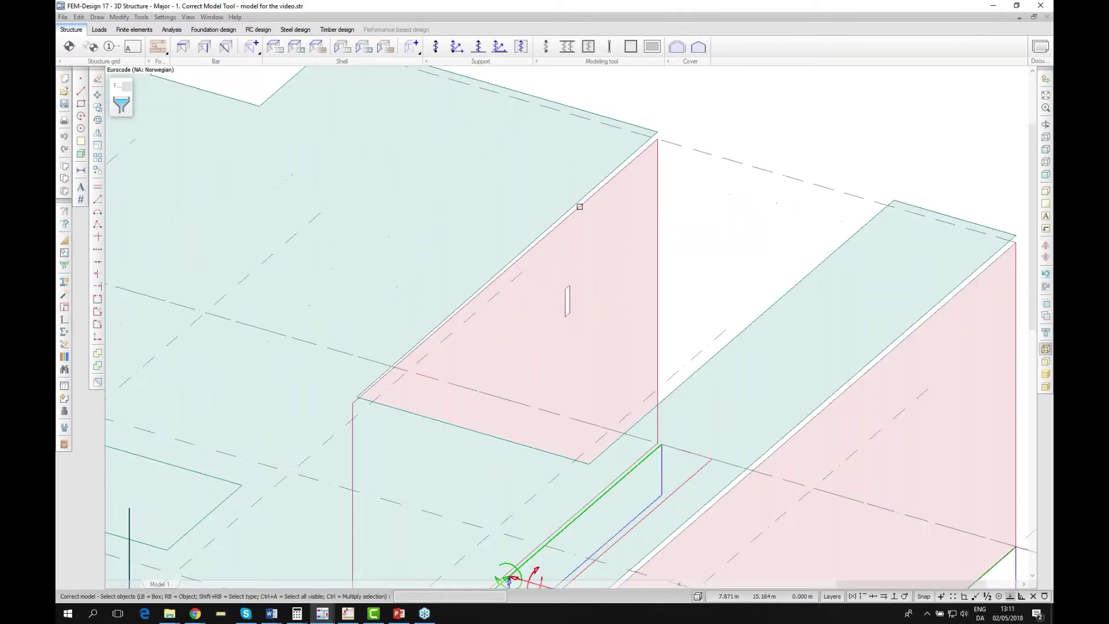
scroll(579, 206, down, 3)
scroll(579, 206, down, 1)
scroll(580, 206, up, 2)
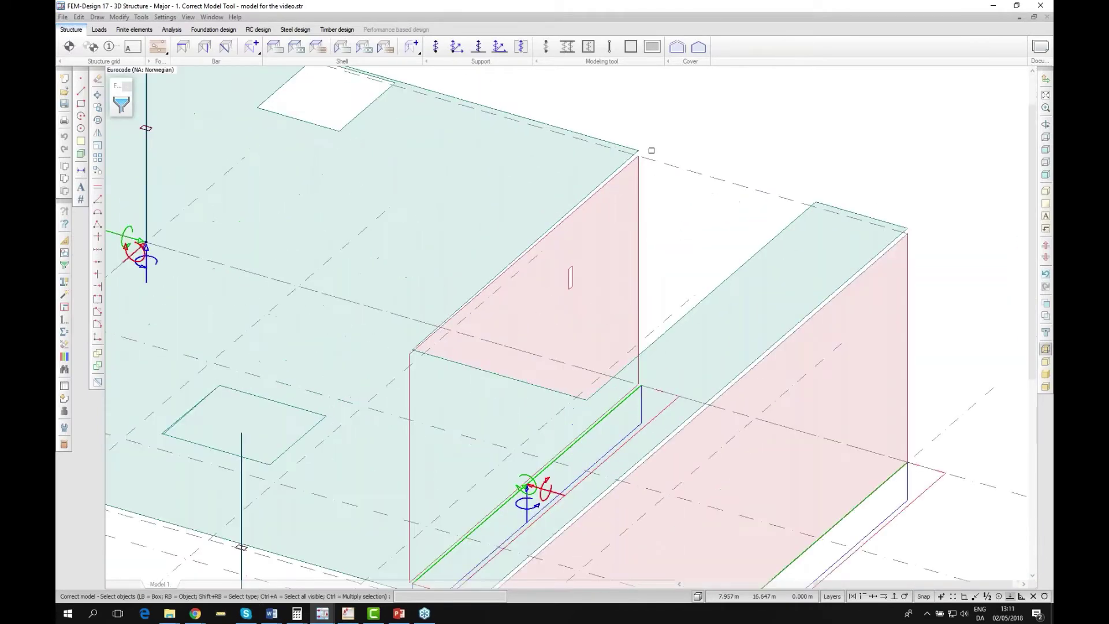
Start Correct model on the entire structure with all correction types selected and their tolerances kept.
scroll(431, 202, down, 5)
click(605, 323)
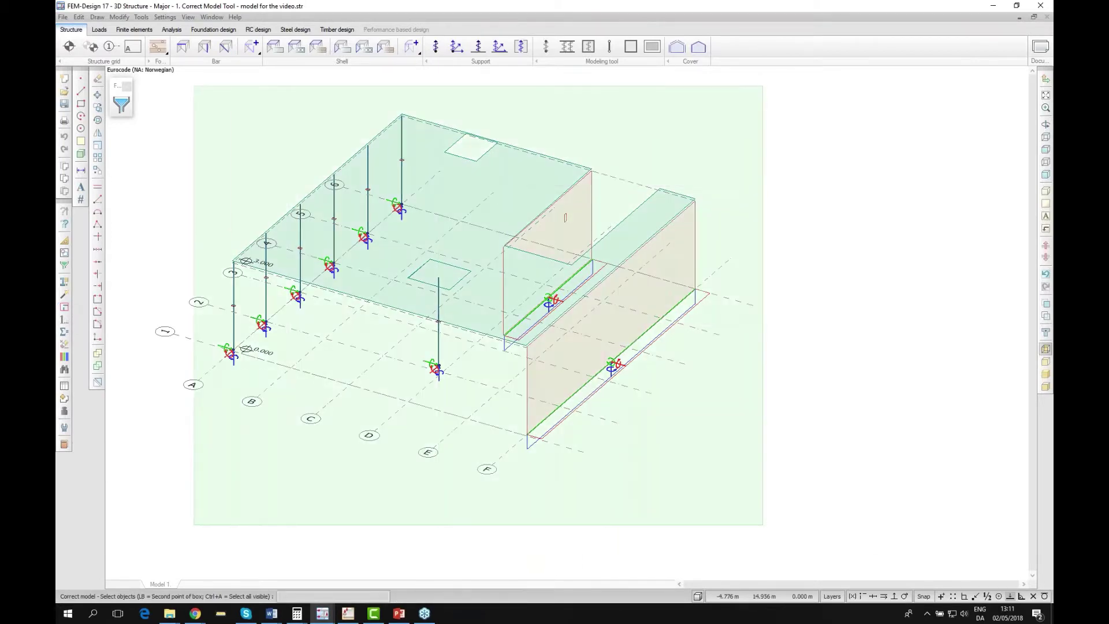
click(194, 86)
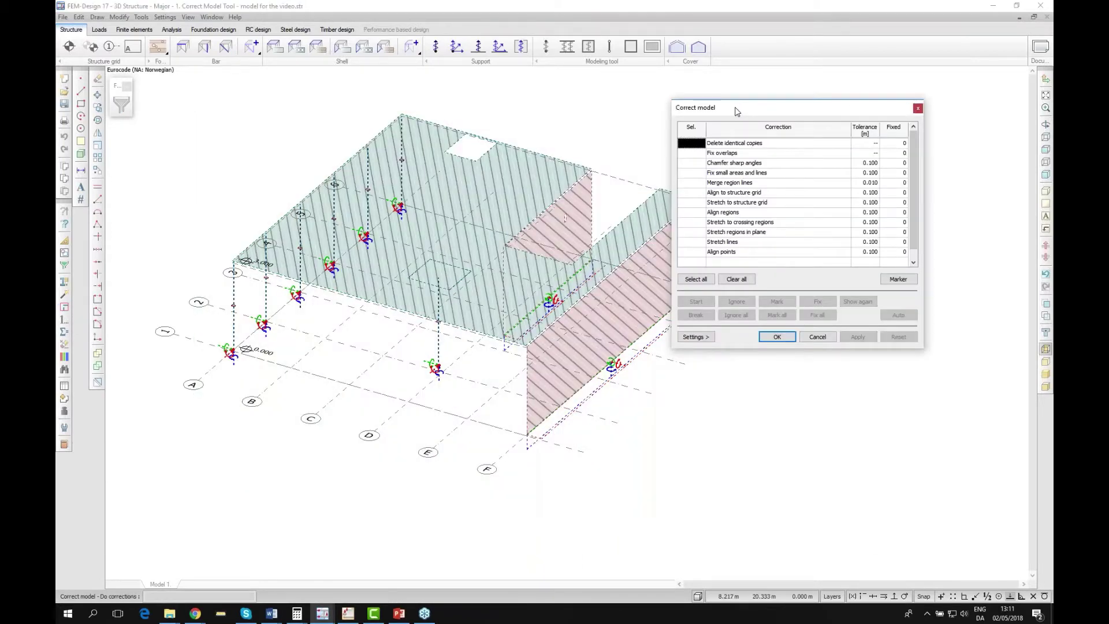
drag(728, 110, 765, 103)
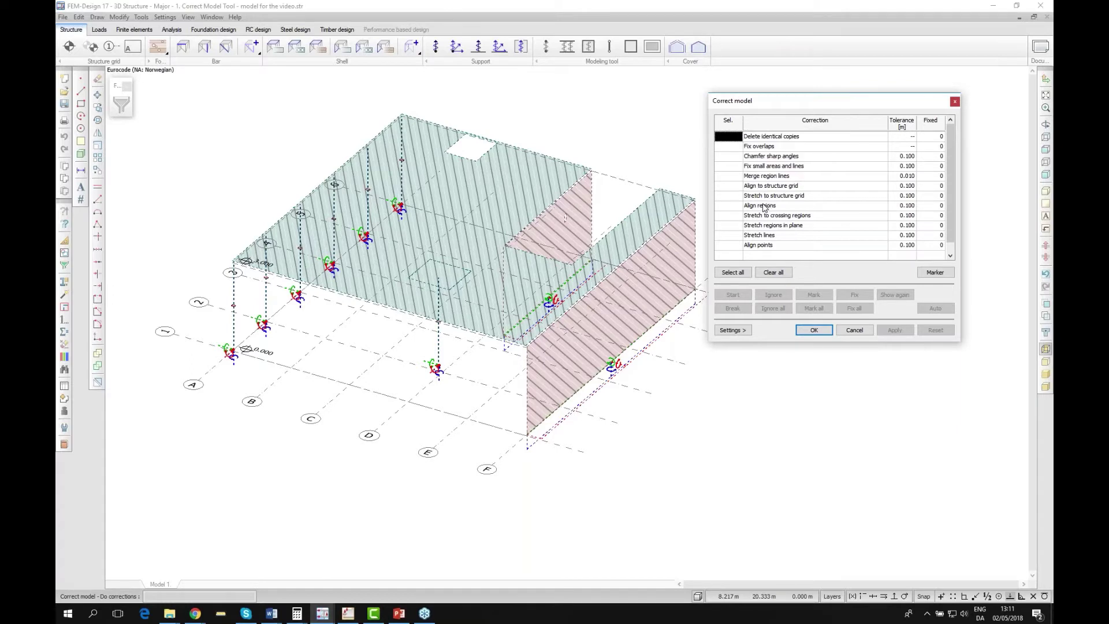
mouse_move(764, 207)
click(736, 277)
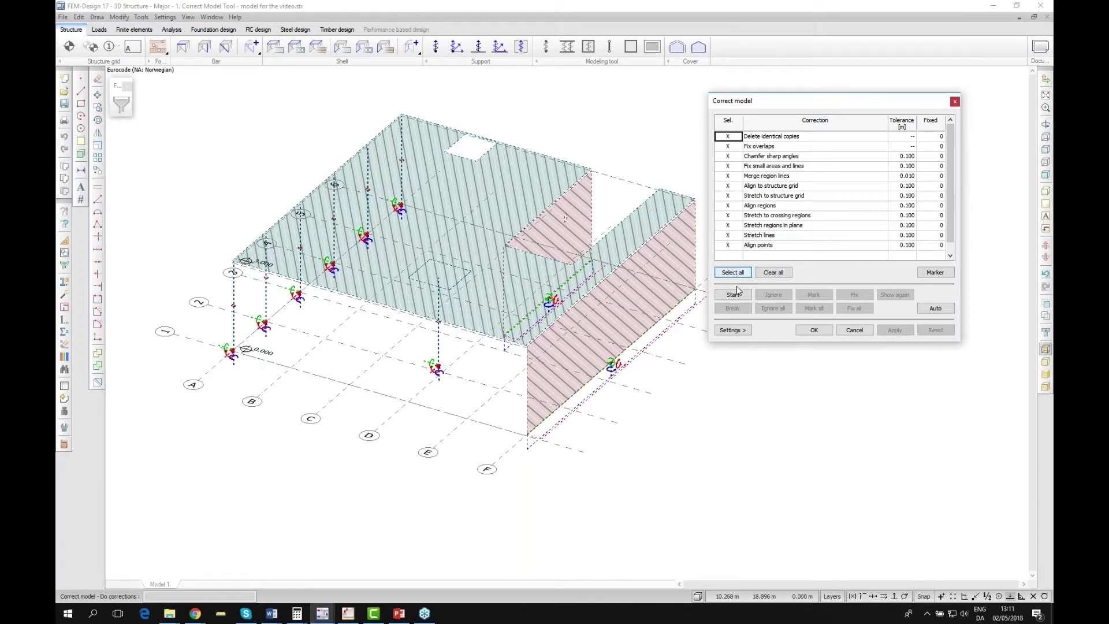
click(733, 295)
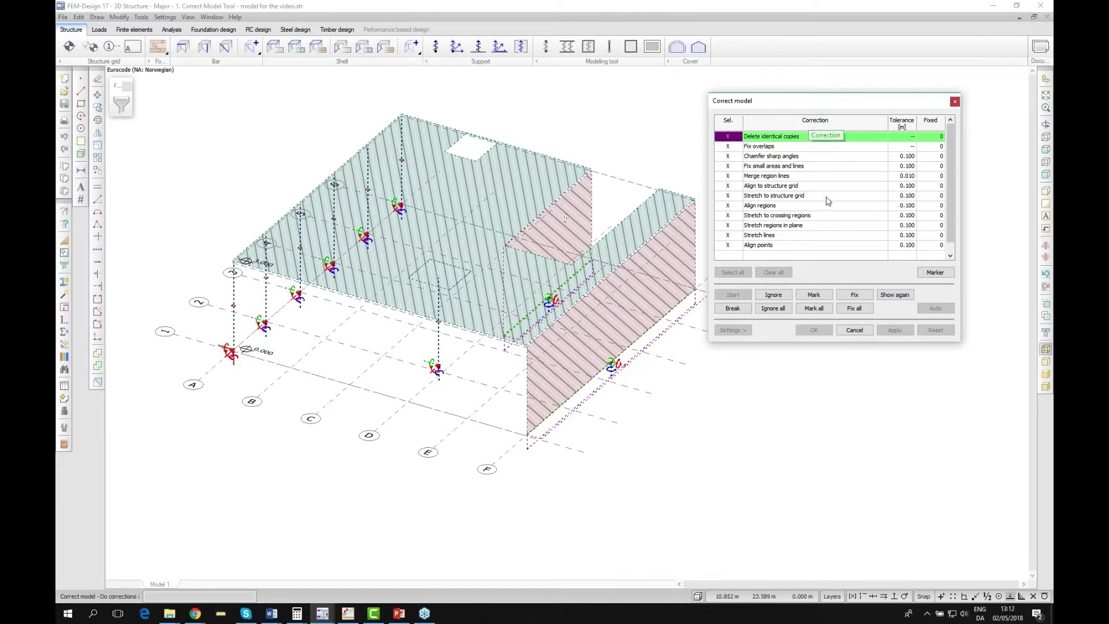
Fix the identical copy at the corner support, fix all remaining errors, and apply the corrections to the model.
click(843, 297)
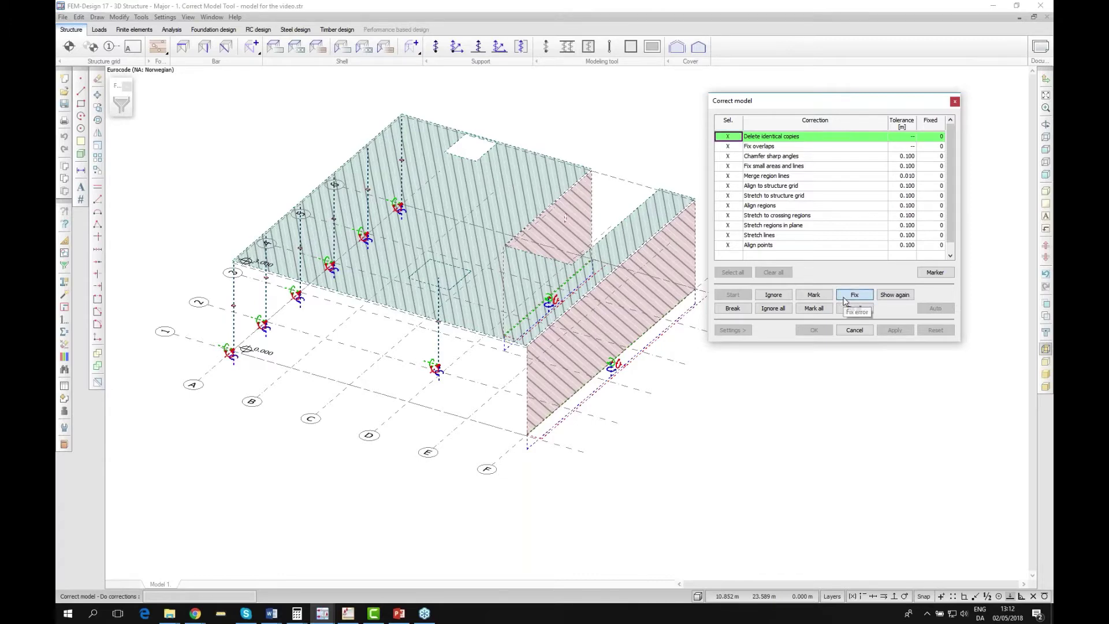
click(843, 298)
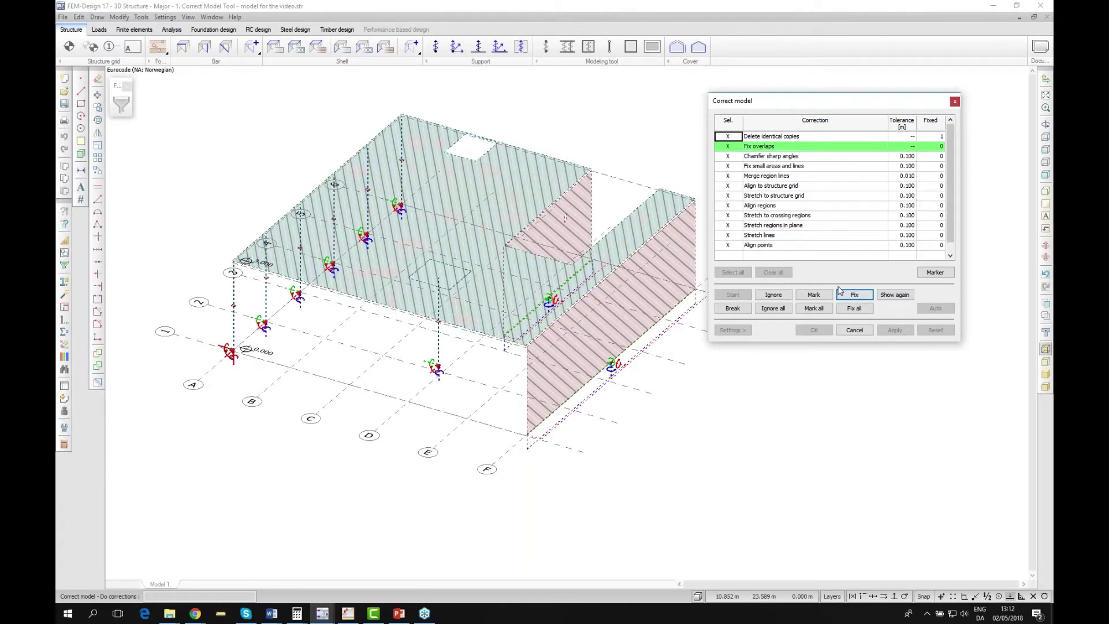
drag(792, 105, 840, 127)
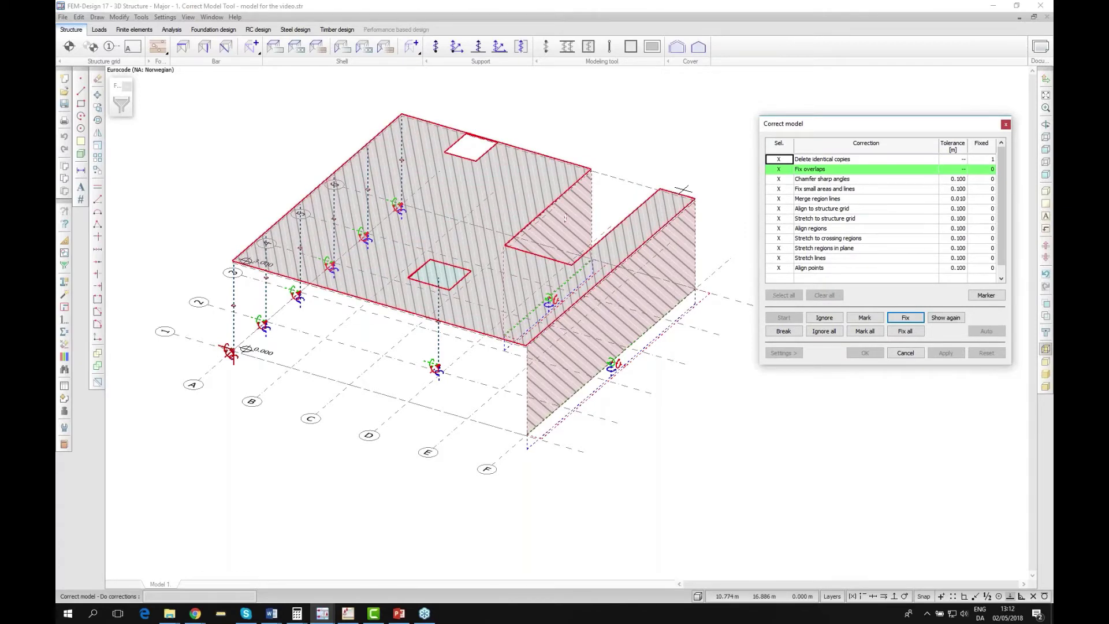
click(903, 333)
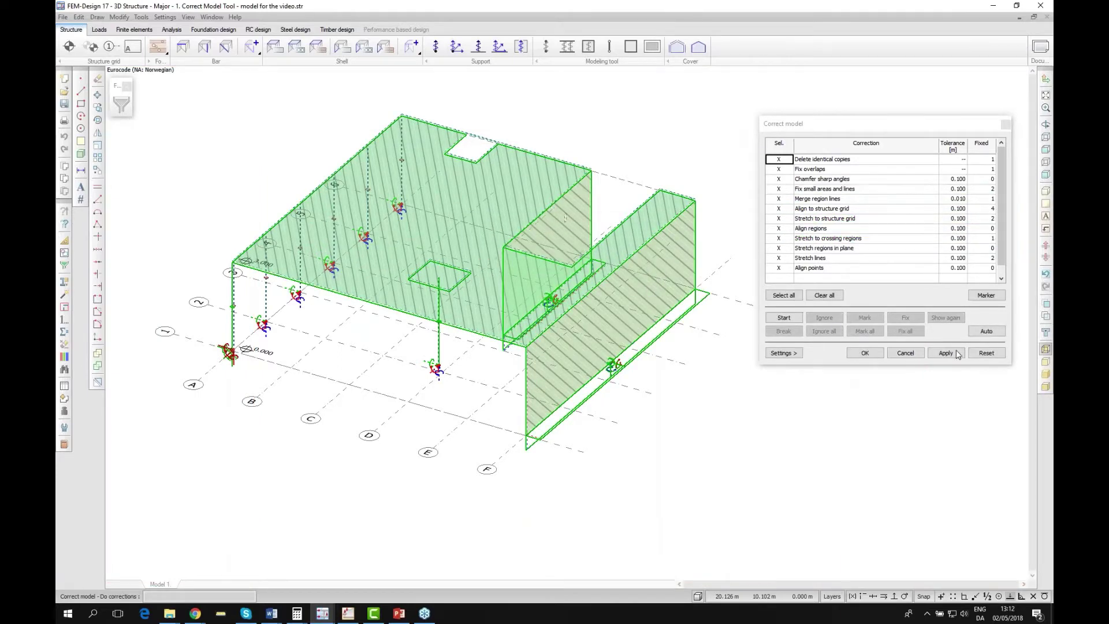
click(946, 353)
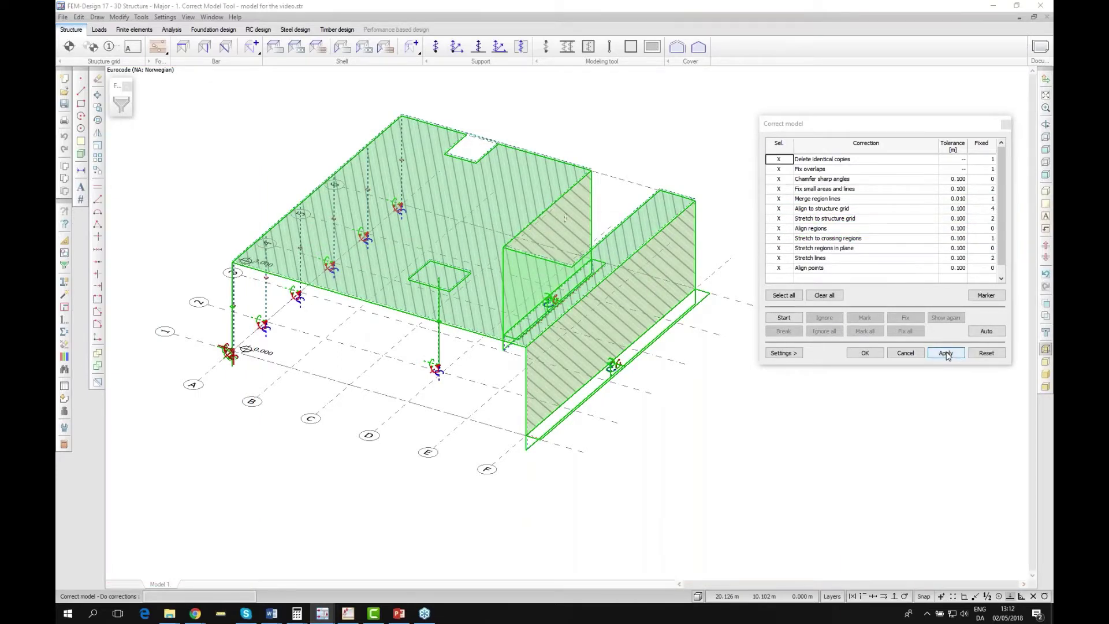
click(865, 353)
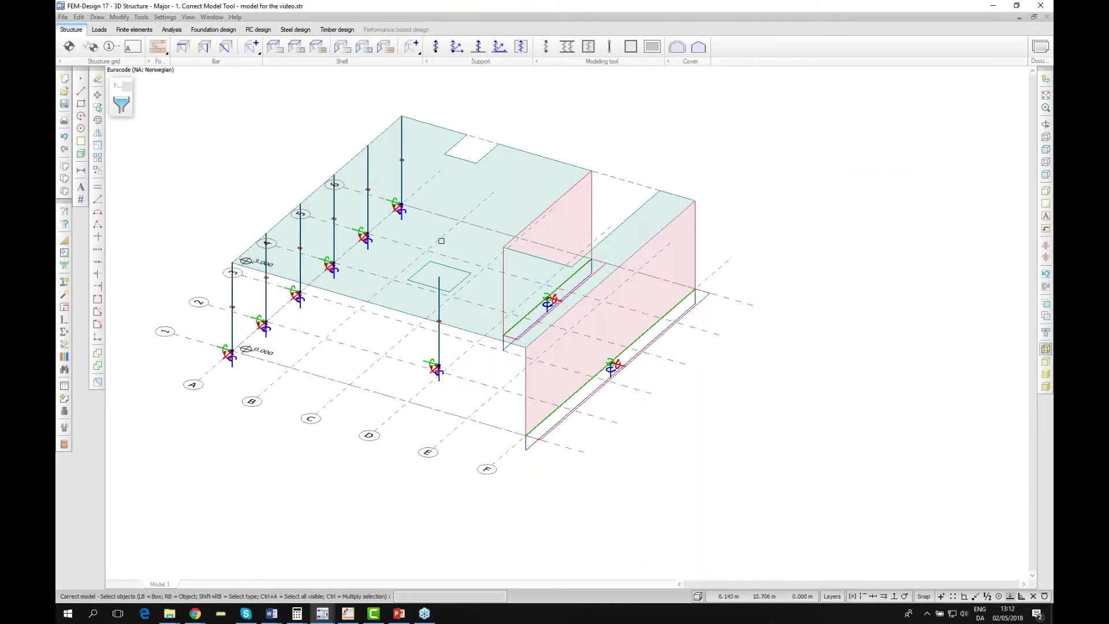
Look over the corrected model and switch to the open untitled structure with the columns, plate and two walls.
scroll(211, 244, up, 1)
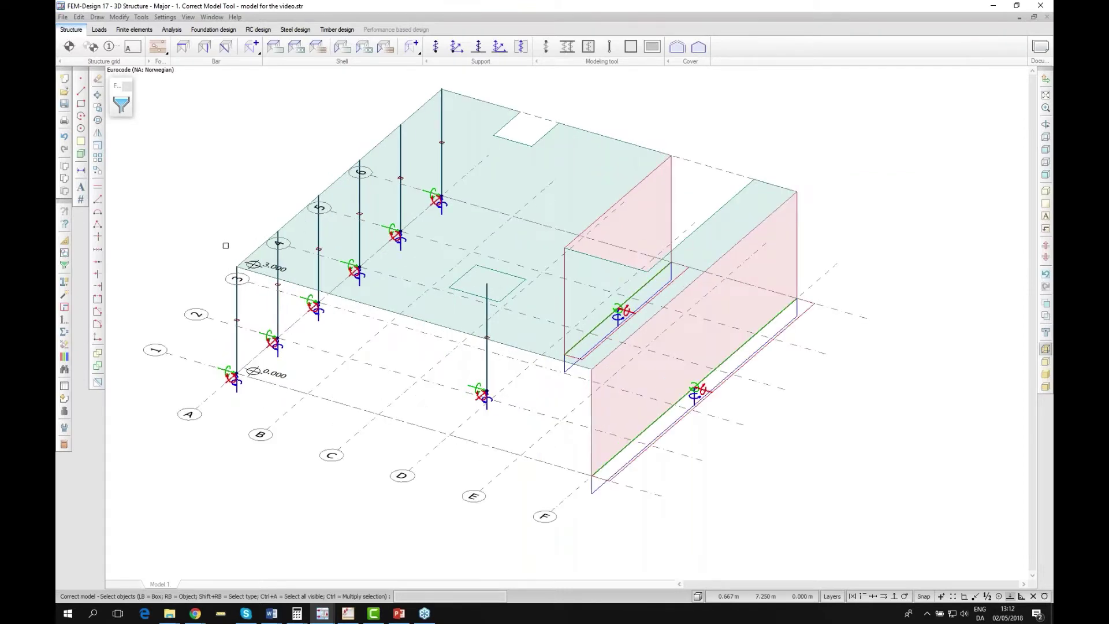
middle_drag(225, 246, 282, 256)
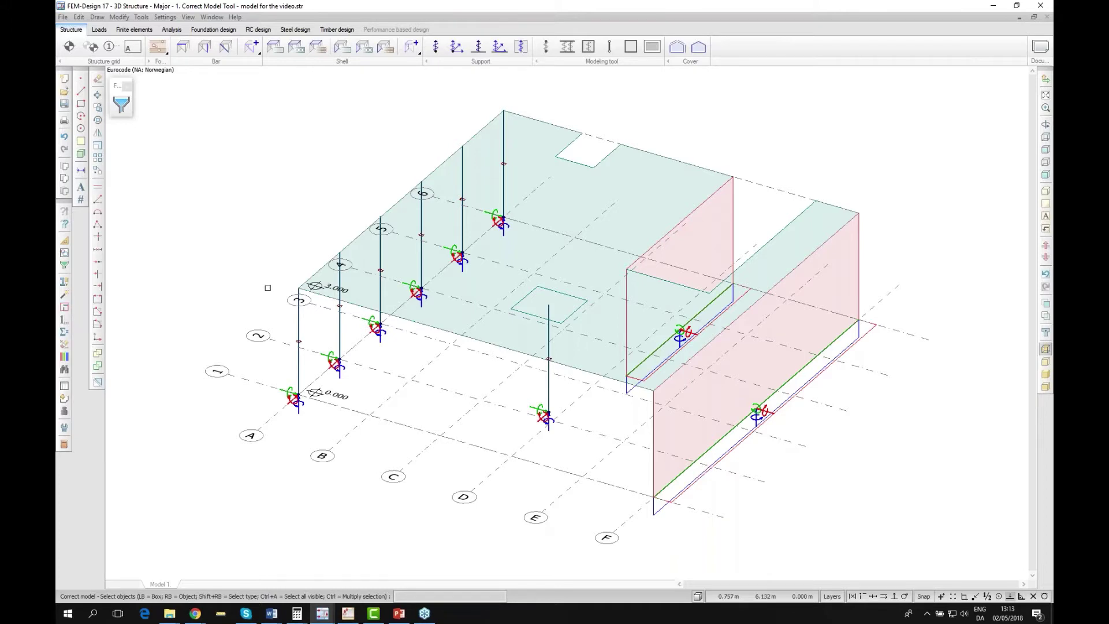
scroll(268, 287, down, 1)
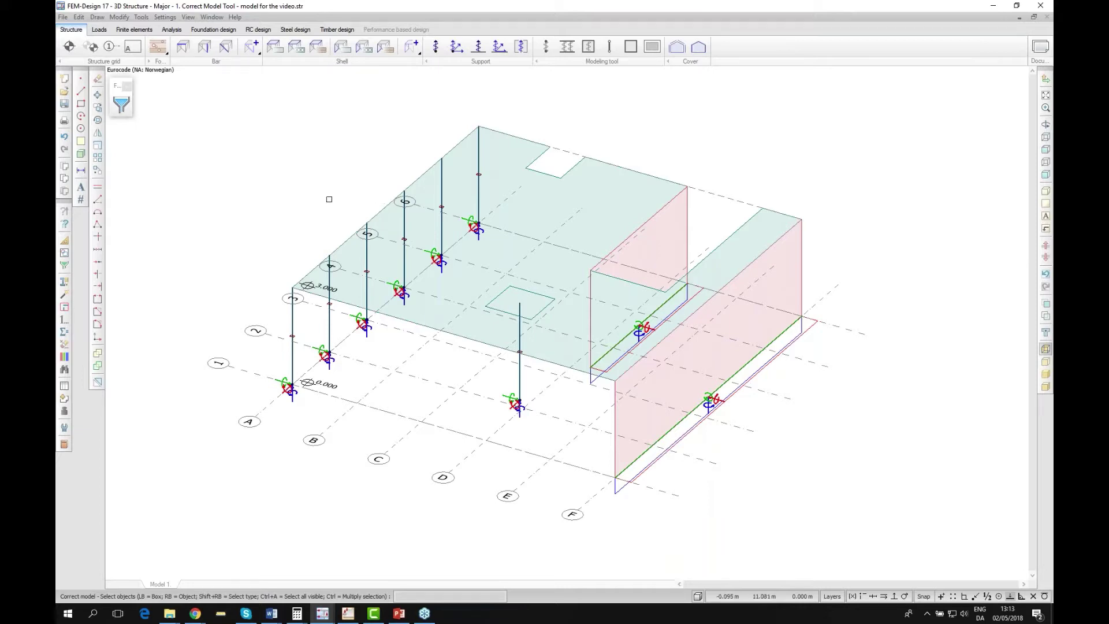
mouse_move(322, 613)
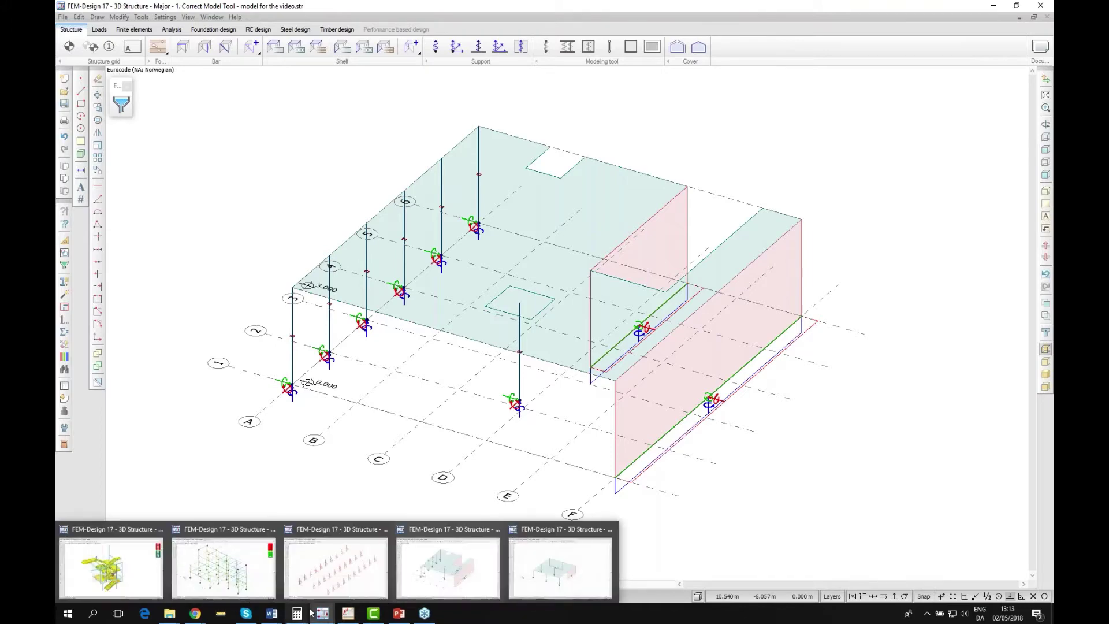
click(554, 574)
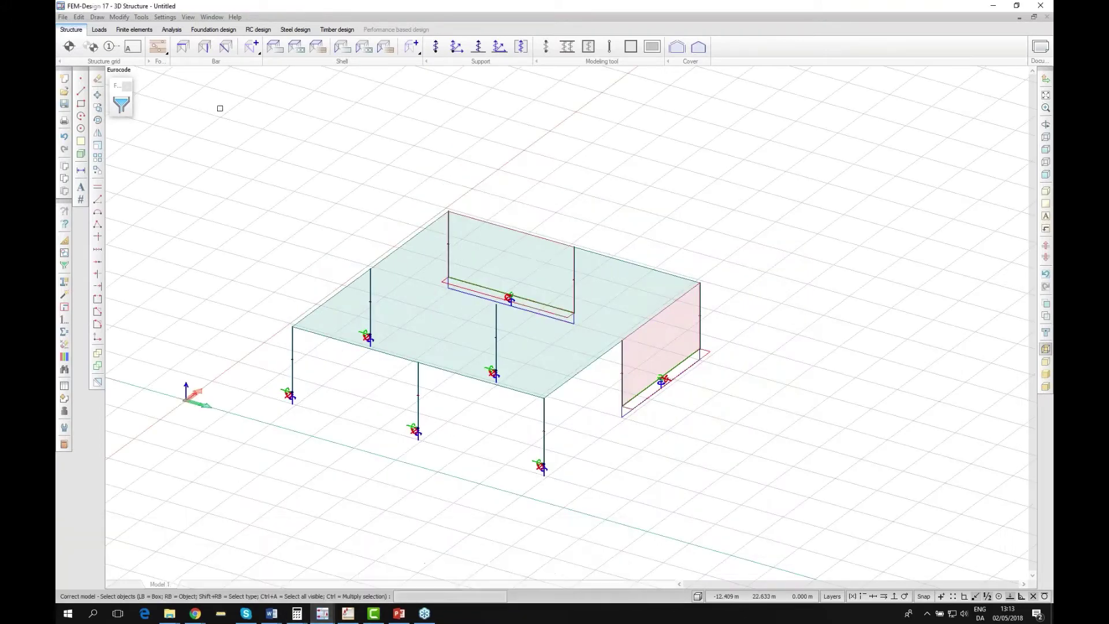
Define a load case named "self weight" with type +Struc. dead load.
click(101, 30)
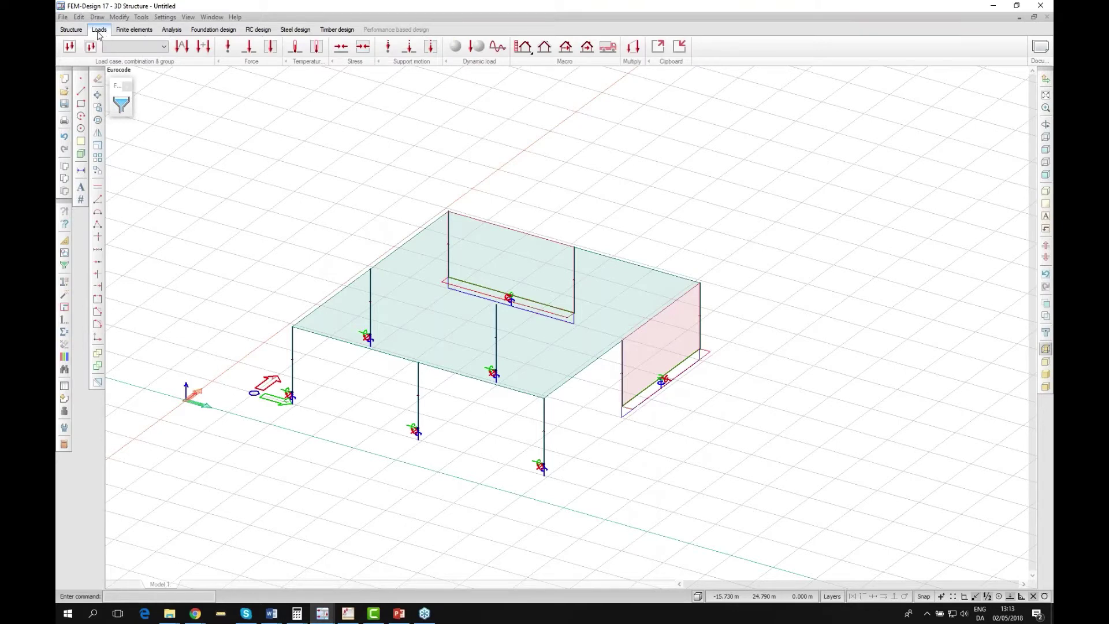
click(70, 47)
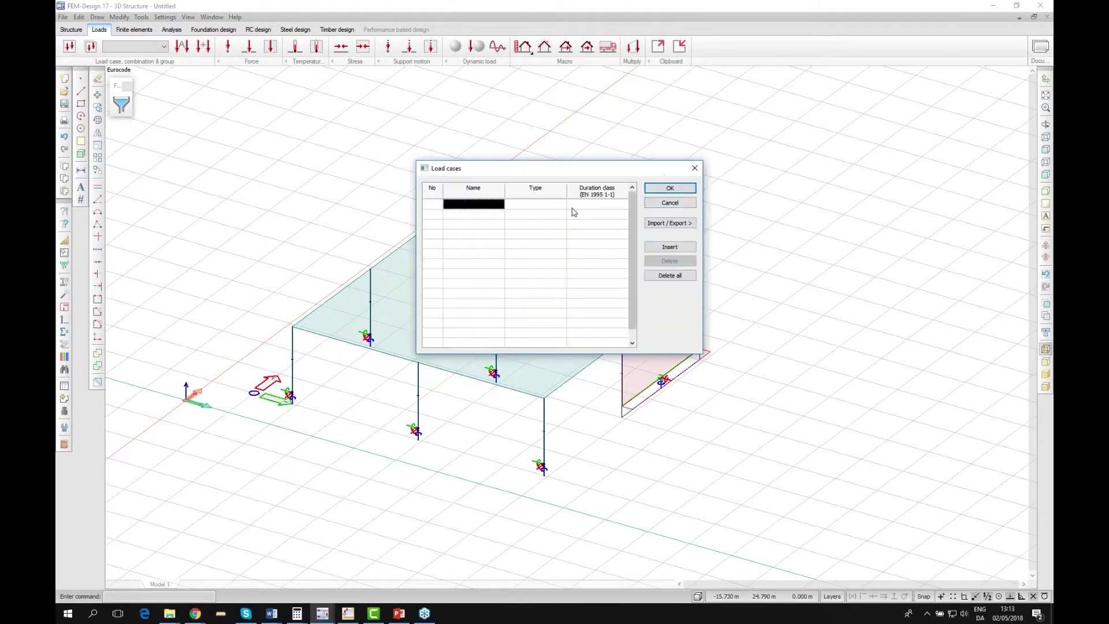
text(self weight)
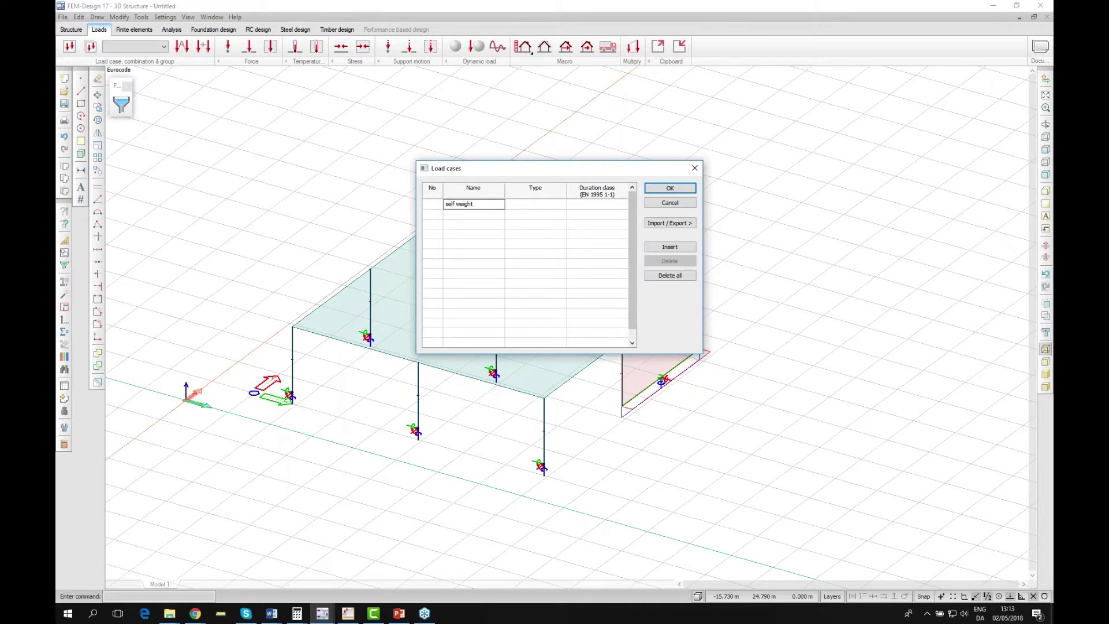
key(Return)
click(536, 204)
click(541, 205)
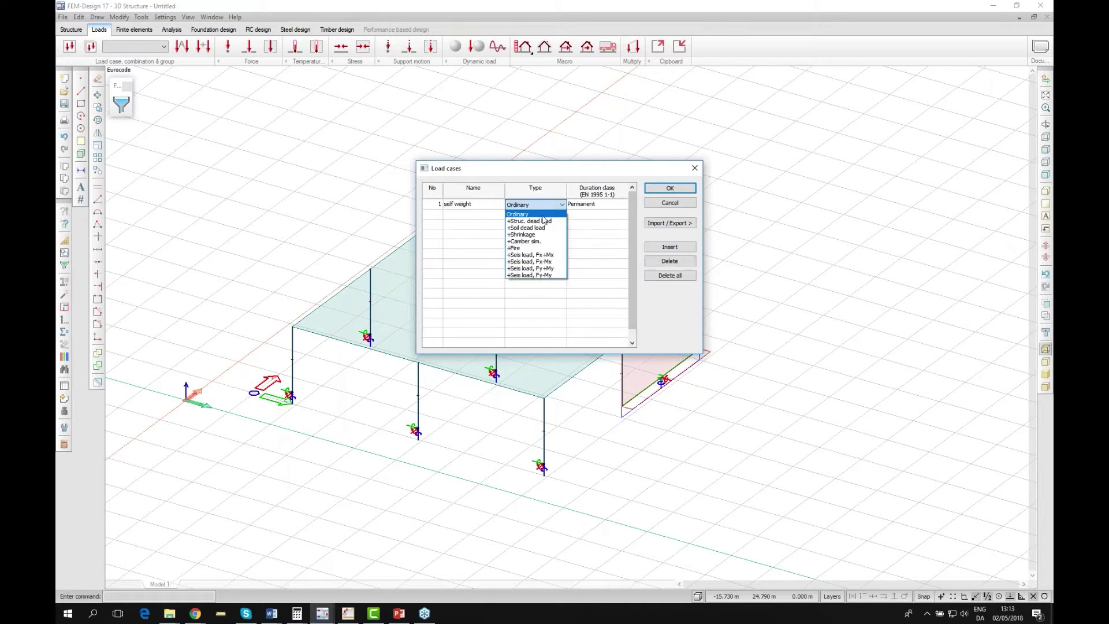
click(539, 221)
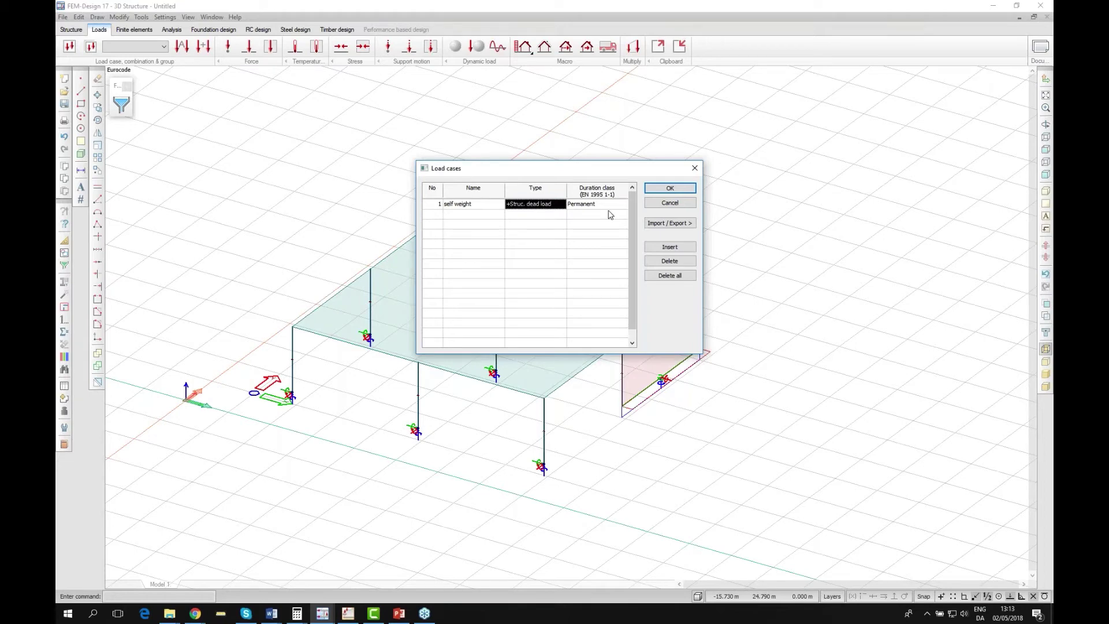
click(665, 189)
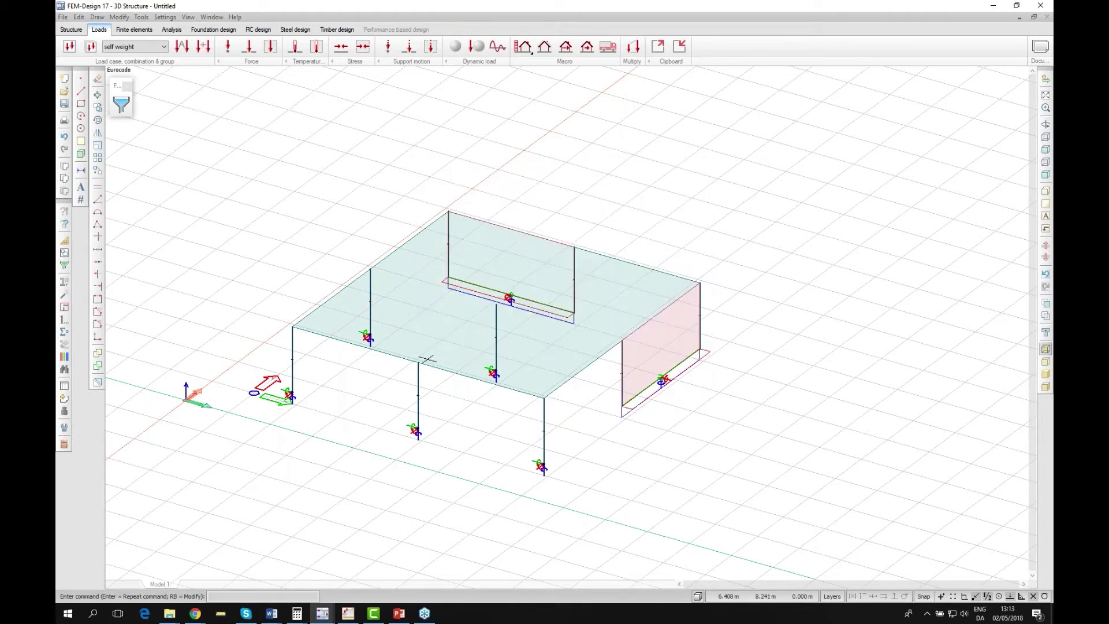
Add a second load case named "live" with type Ordinary.
scroll(427, 360, up, 1)
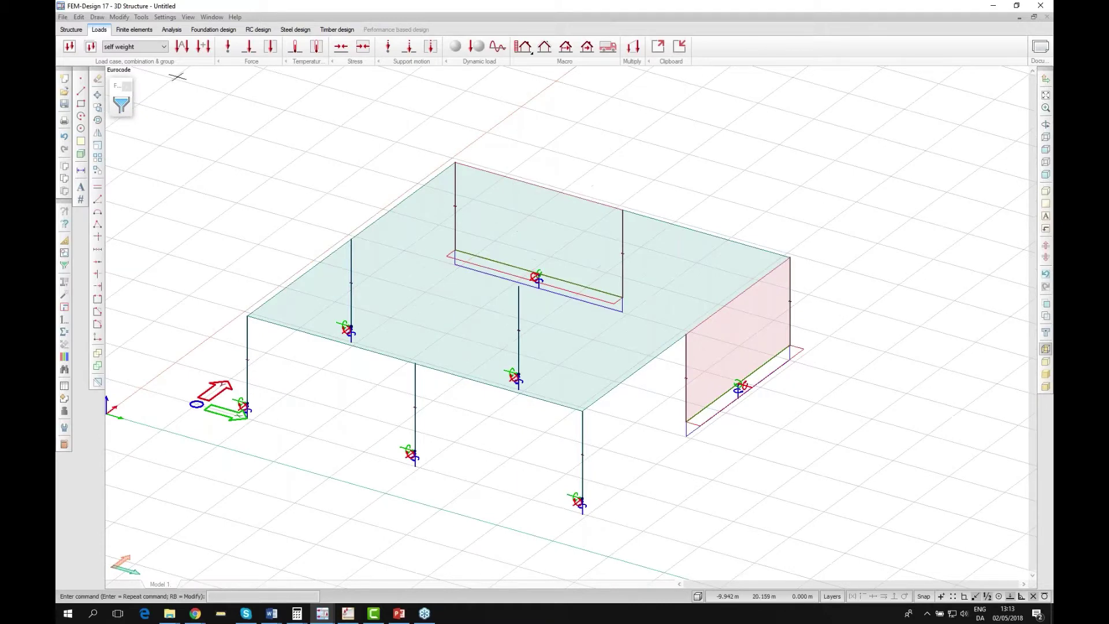
click(69, 46)
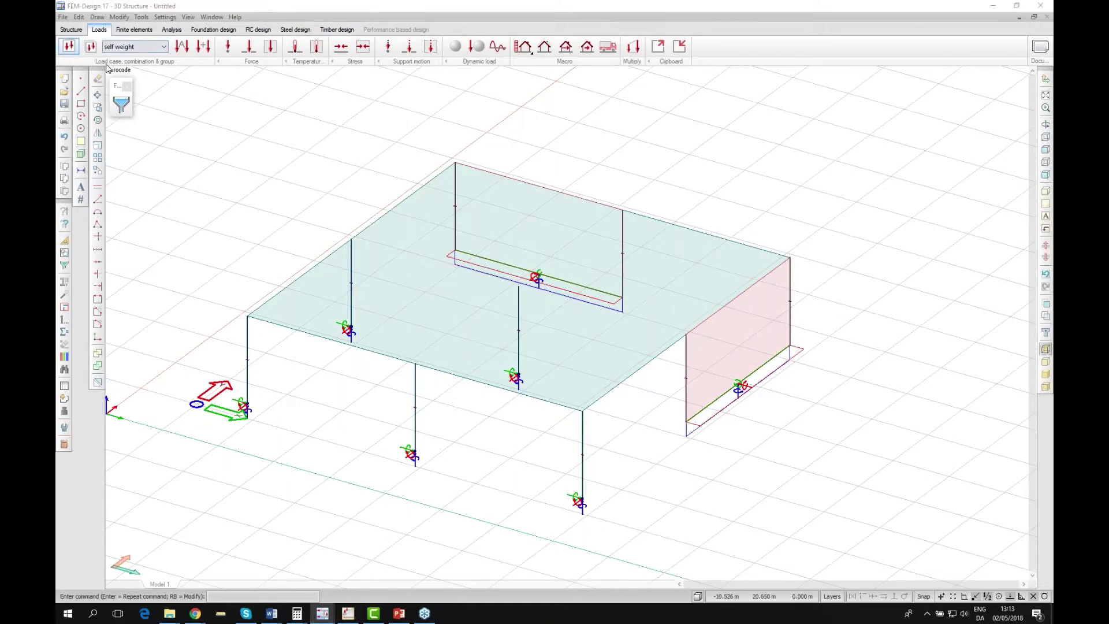
click(469, 215)
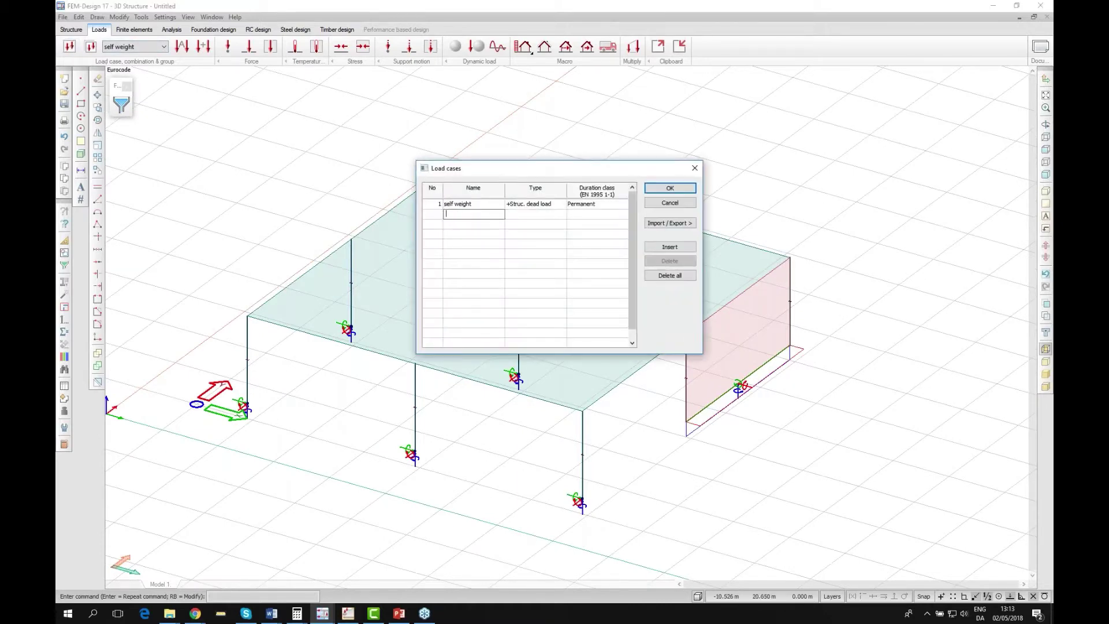
text(live)
key(Tab)
click(476, 224)
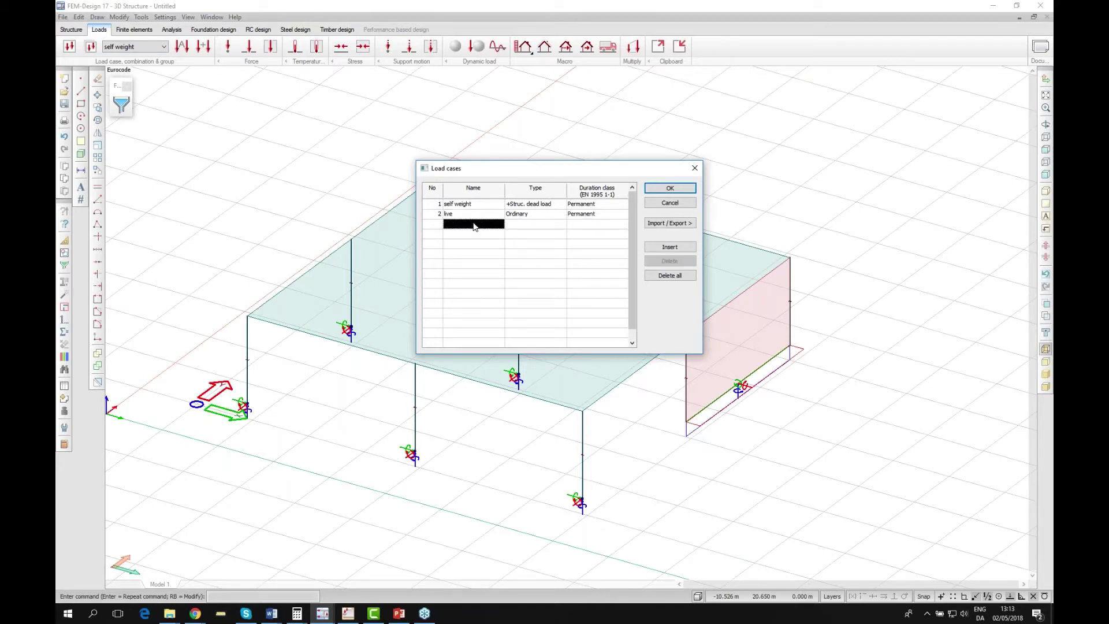
click(670, 188)
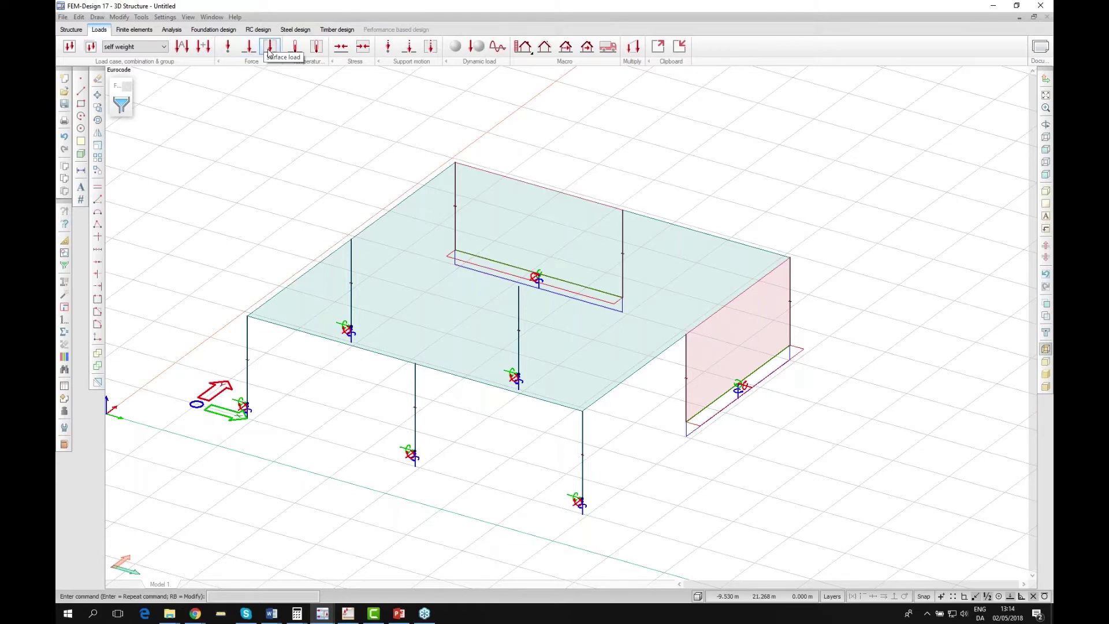
Enter a load combination named "lc1", review the available limit state types, and cancel the load combinations.
click(204, 50)
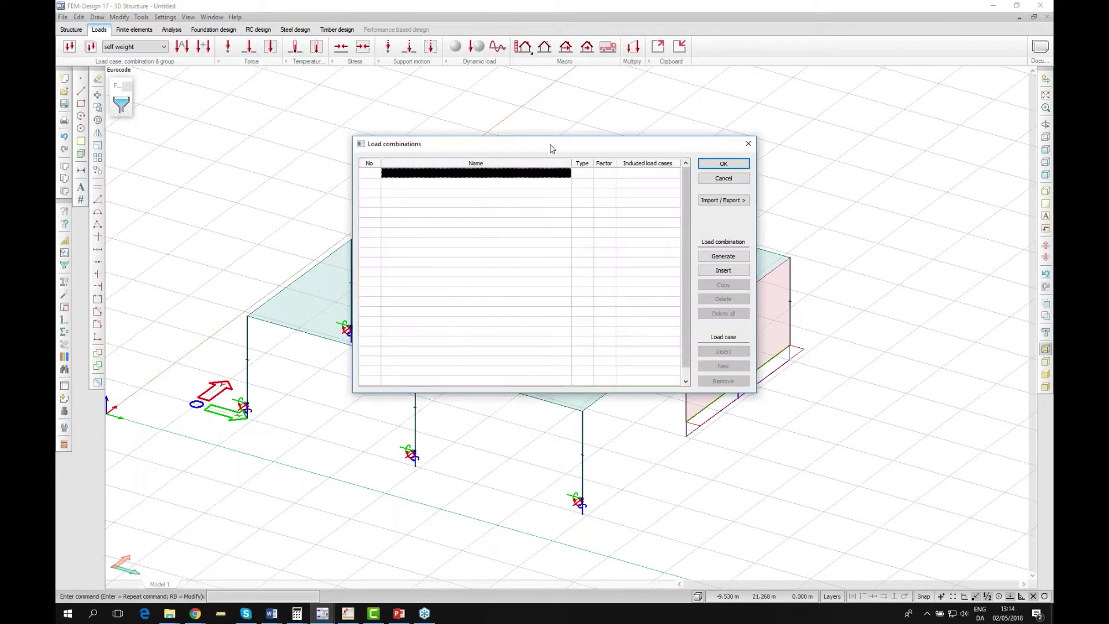
click(590, 175)
click(550, 174)
click(550, 173)
text(lc1)
click(585, 174)
click(584, 175)
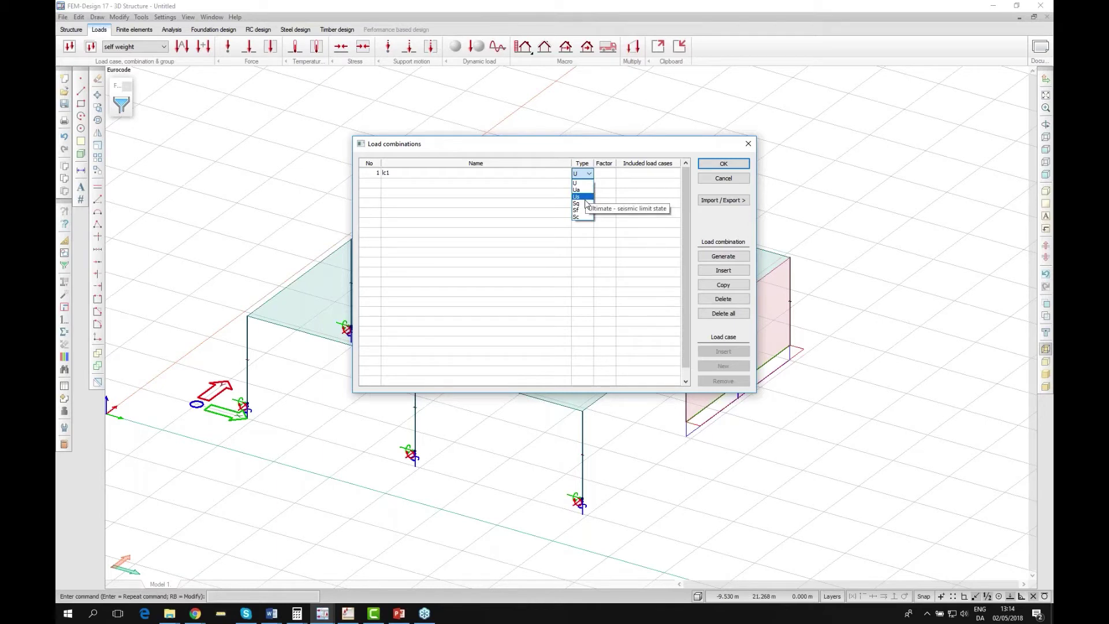
click(643, 187)
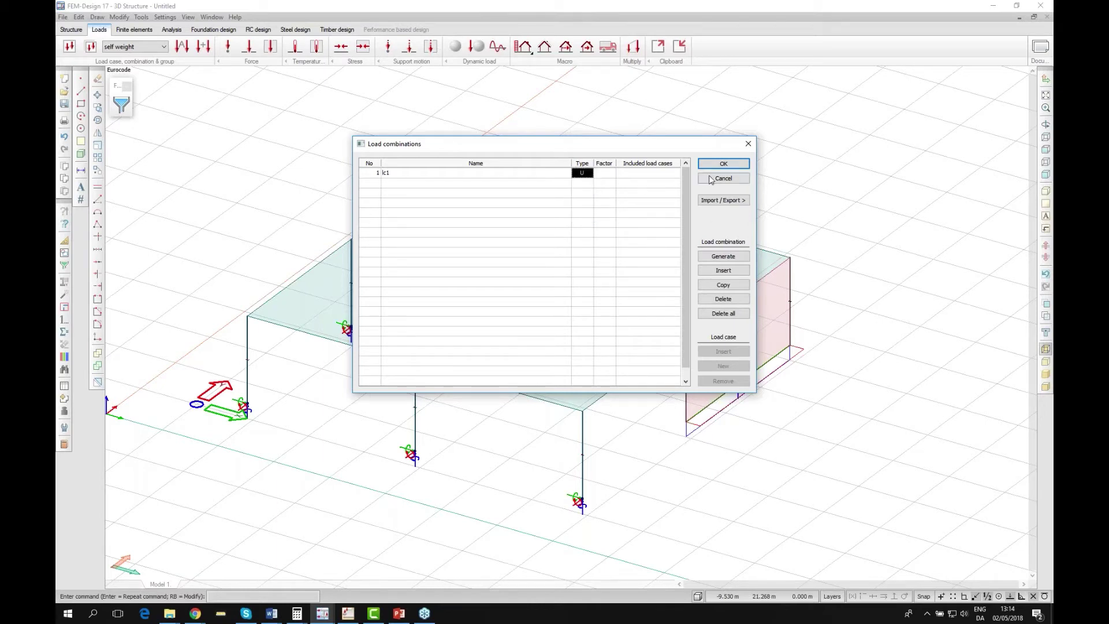
click(720, 179)
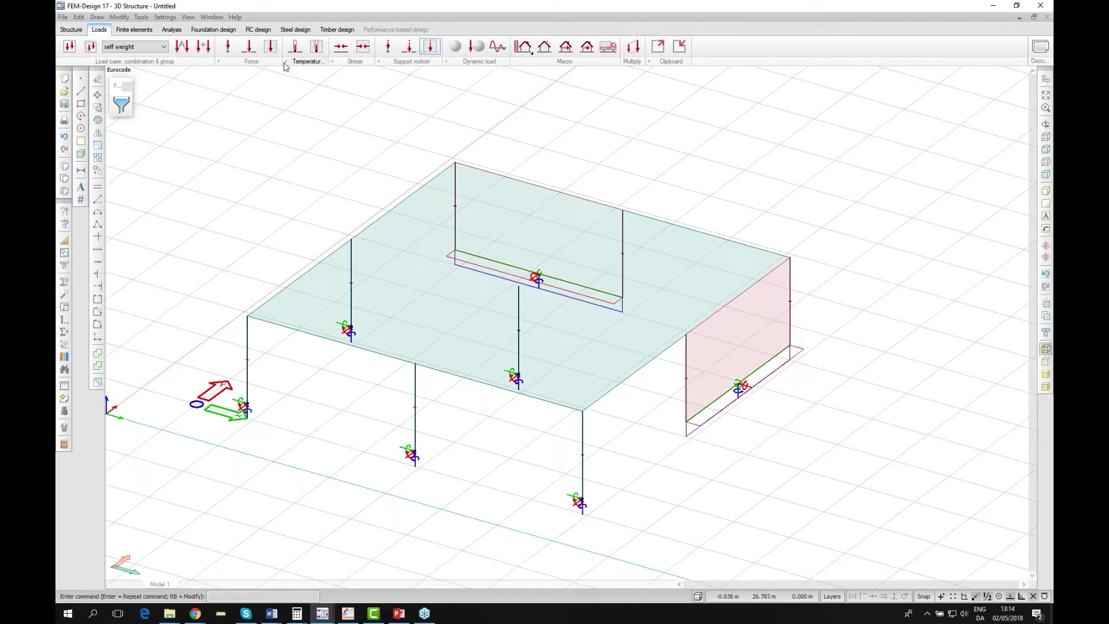
Add rectangular covers with auto supports along the three-column side and between its corner column and the adjacent wall.
click(72, 29)
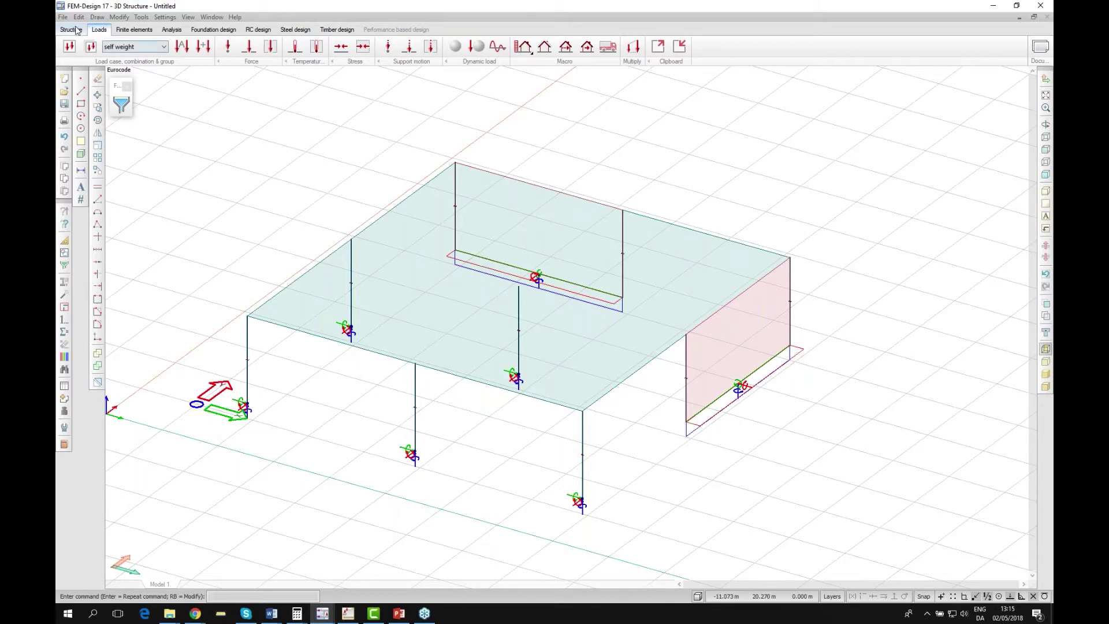
click(677, 47)
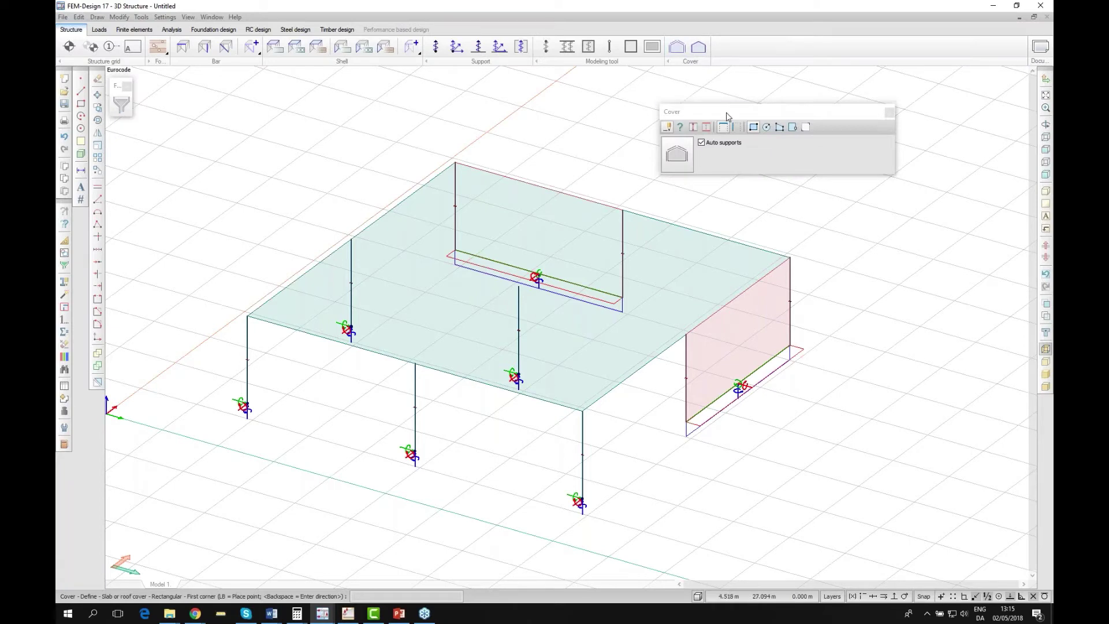
drag(728, 115, 749, 99)
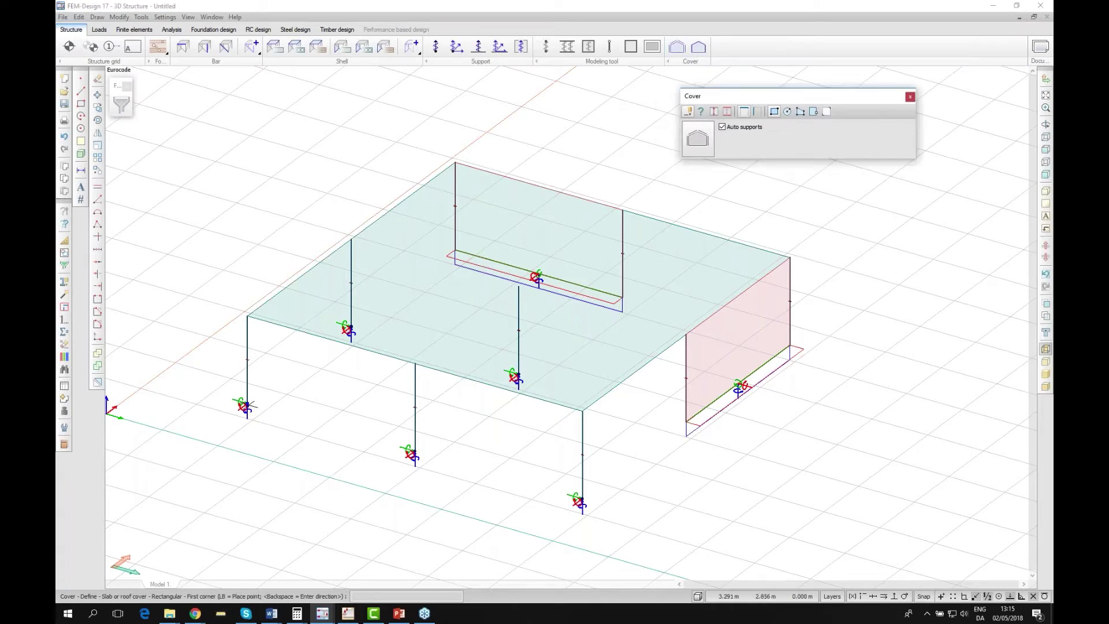
click(247, 405)
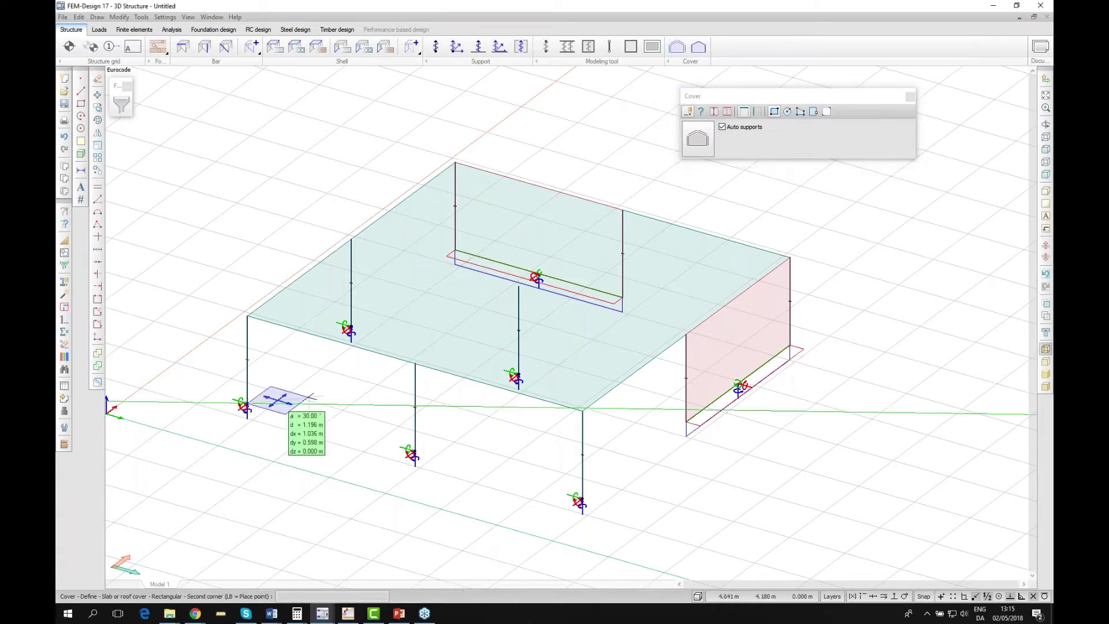
click(582, 410)
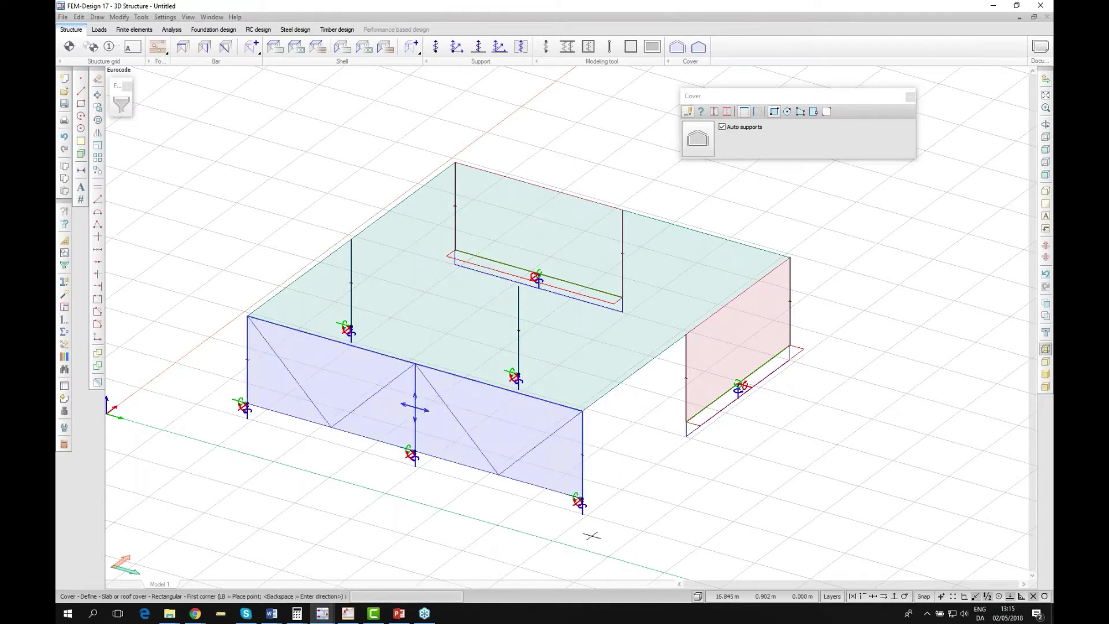
click(582, 498)
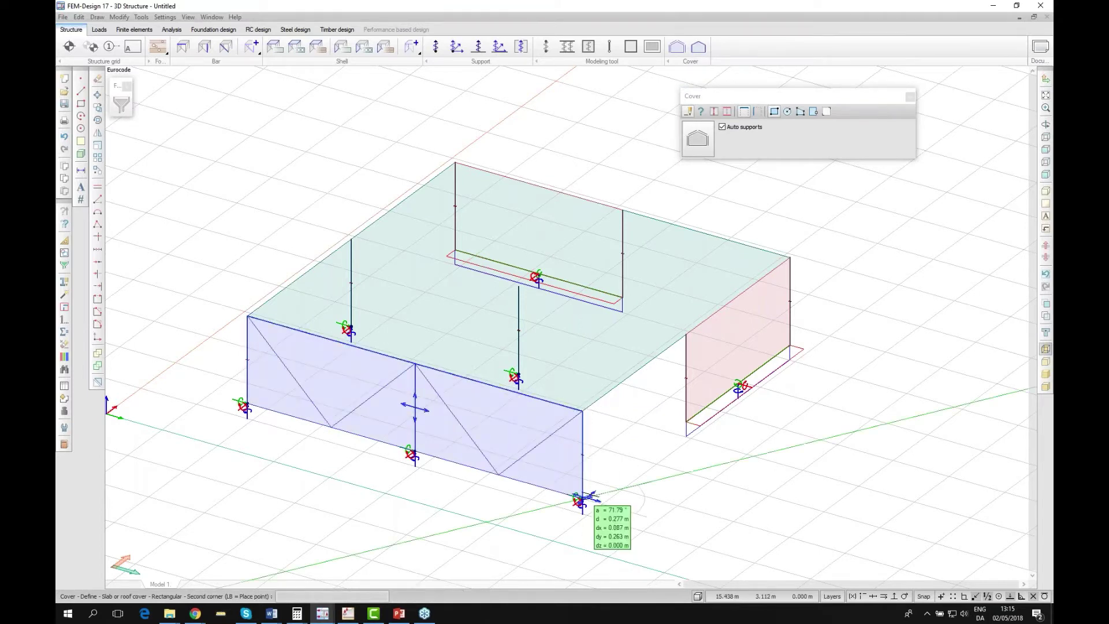
click(686, 333)
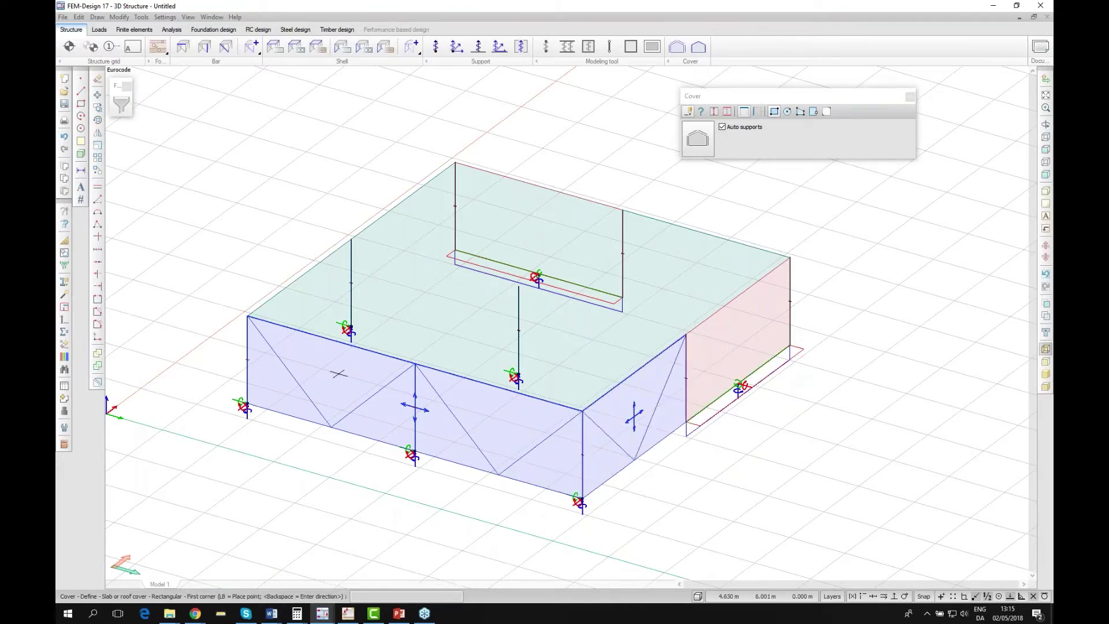
Add rectangular covers with auto supports to the remaining open facade areas between the columns and the two walls.
middle_drag(339, 373, 579, 408)
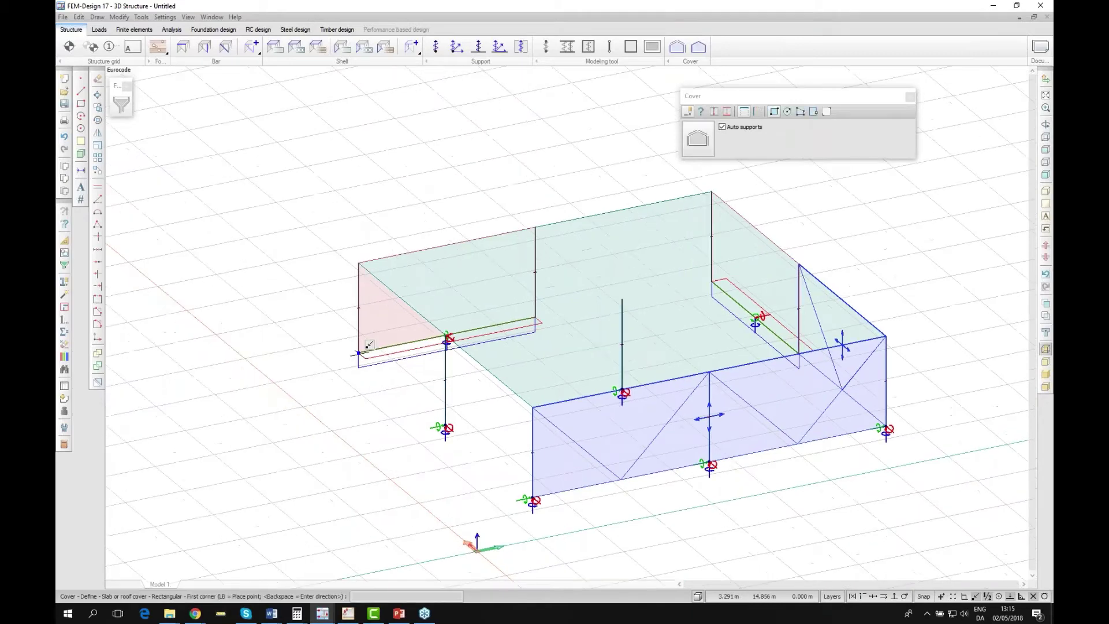
middle_drag(762, 402, 866, 405)
middle_drag(444, 421, 693, 405)
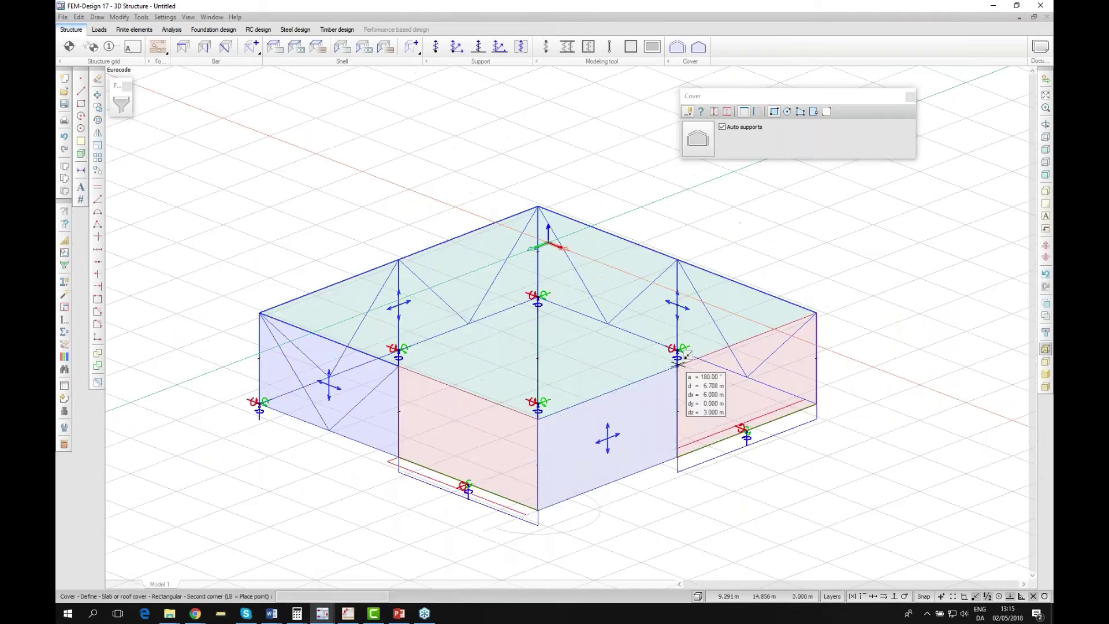
middle_drag(508, 480, 567, 481)
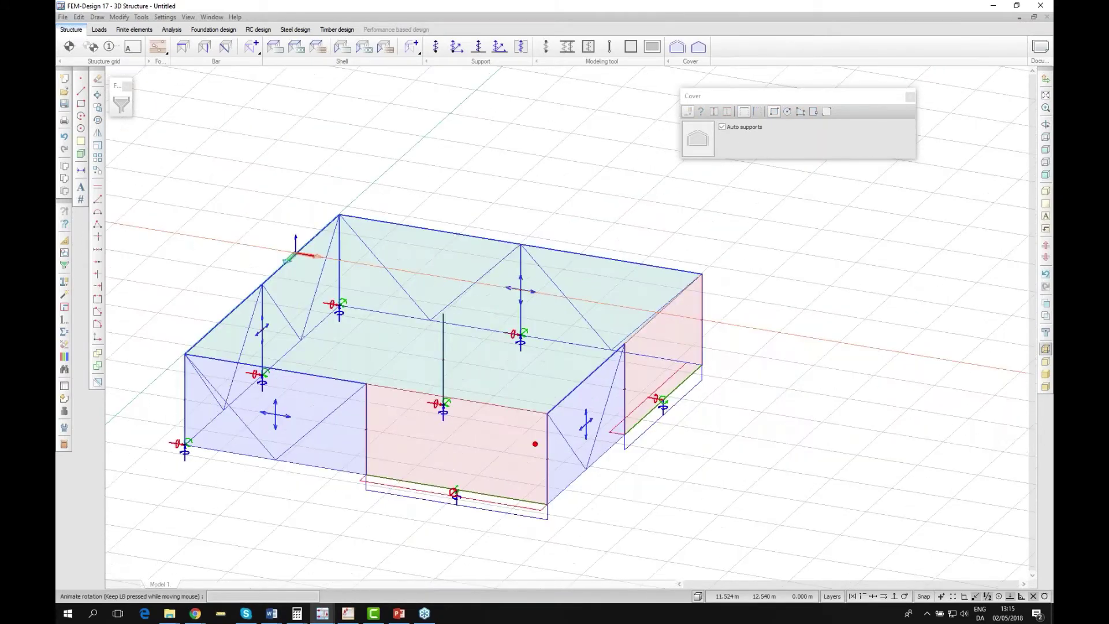
middle_drag(535, 444, 543, 407)
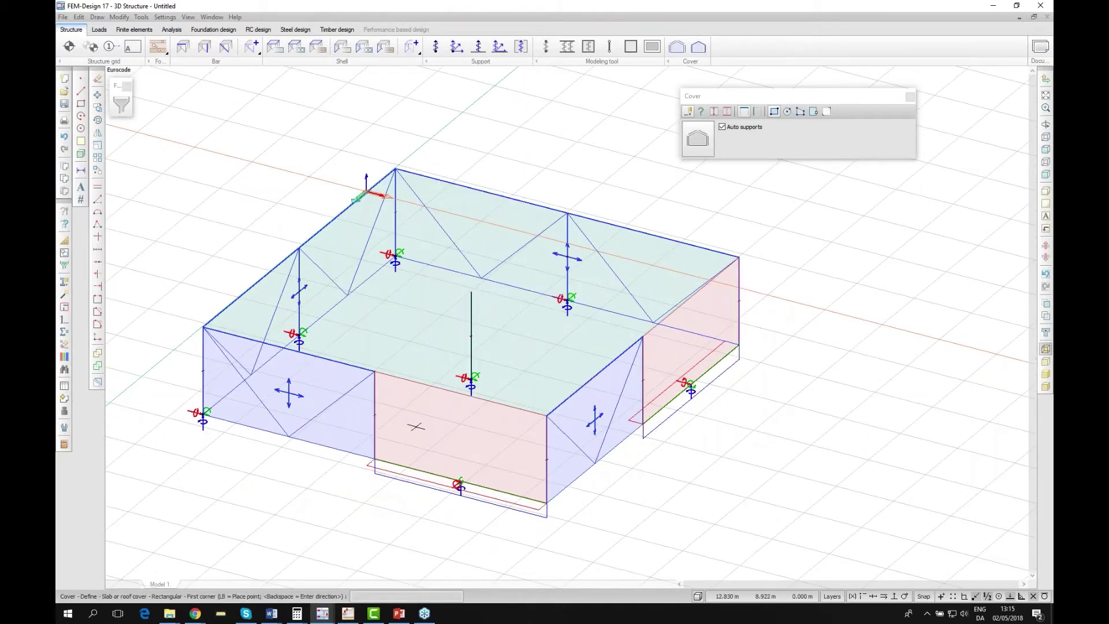
middle_drag(416, 426, 323, 426)
middle_drag(607, 404, 746, 415)
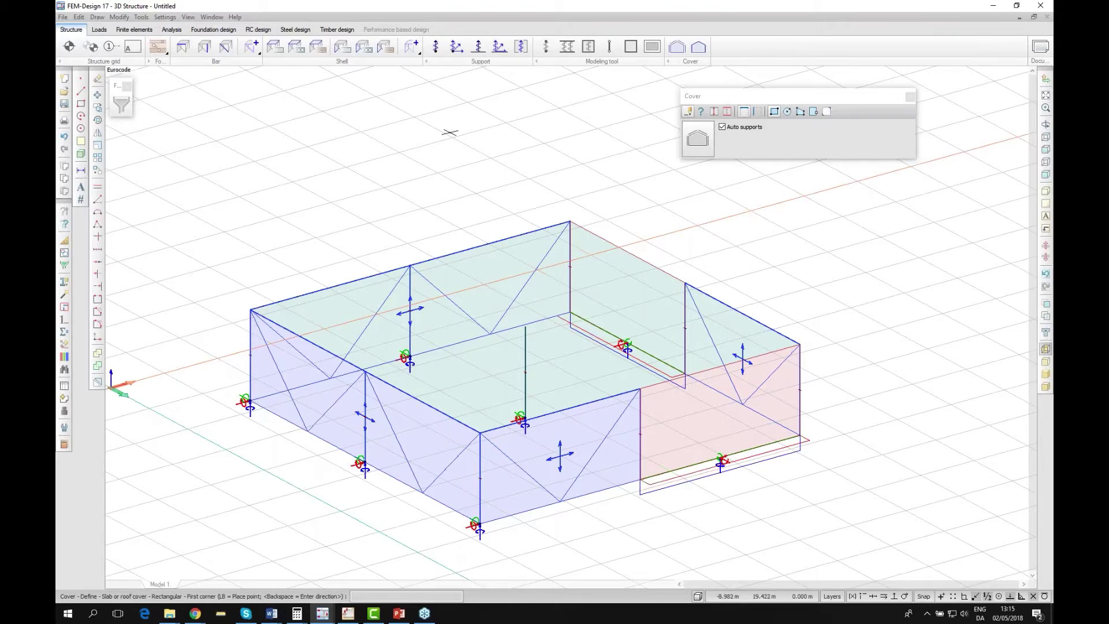
Start defining a wind load and mark the cover and the wall on one facade as outward-facing external walls.
click(94, 33)
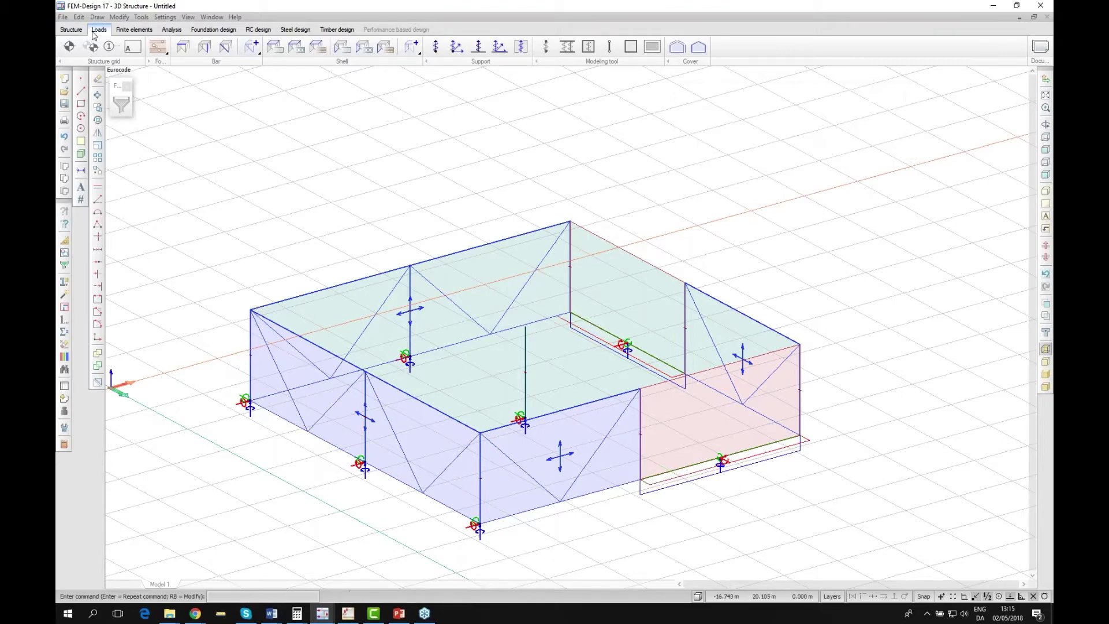
click(522, 46)
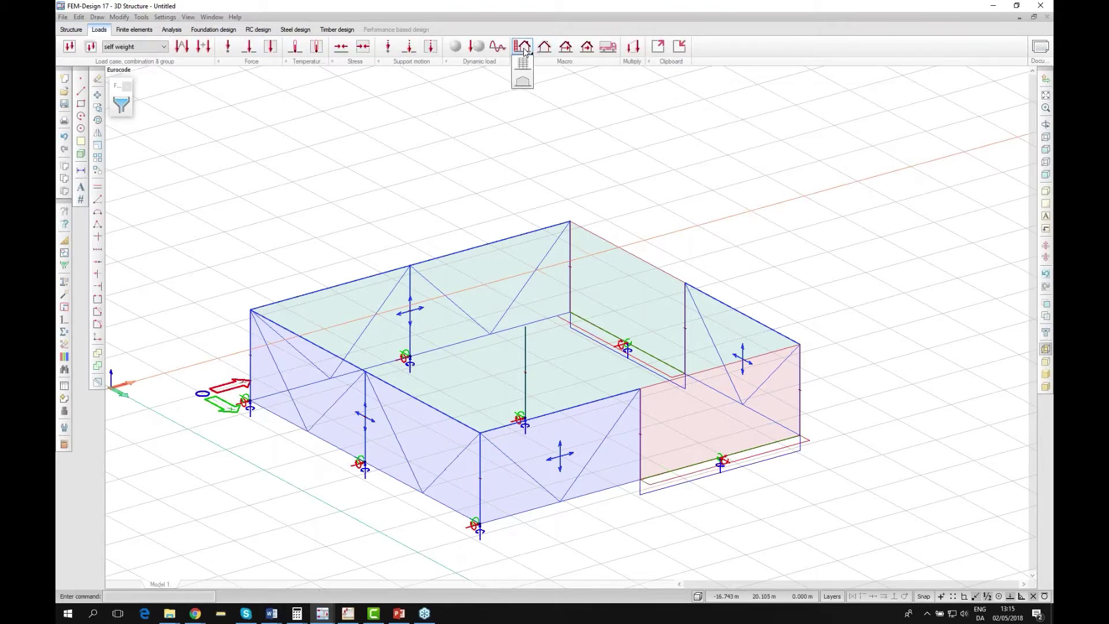
click(523, 83)
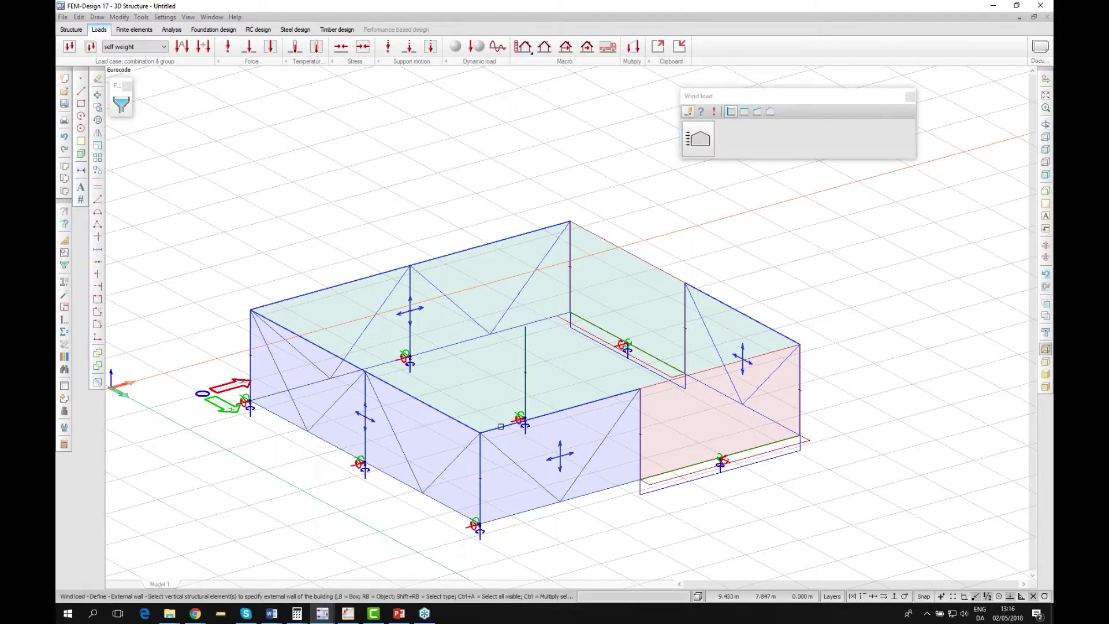
click(589, 433)
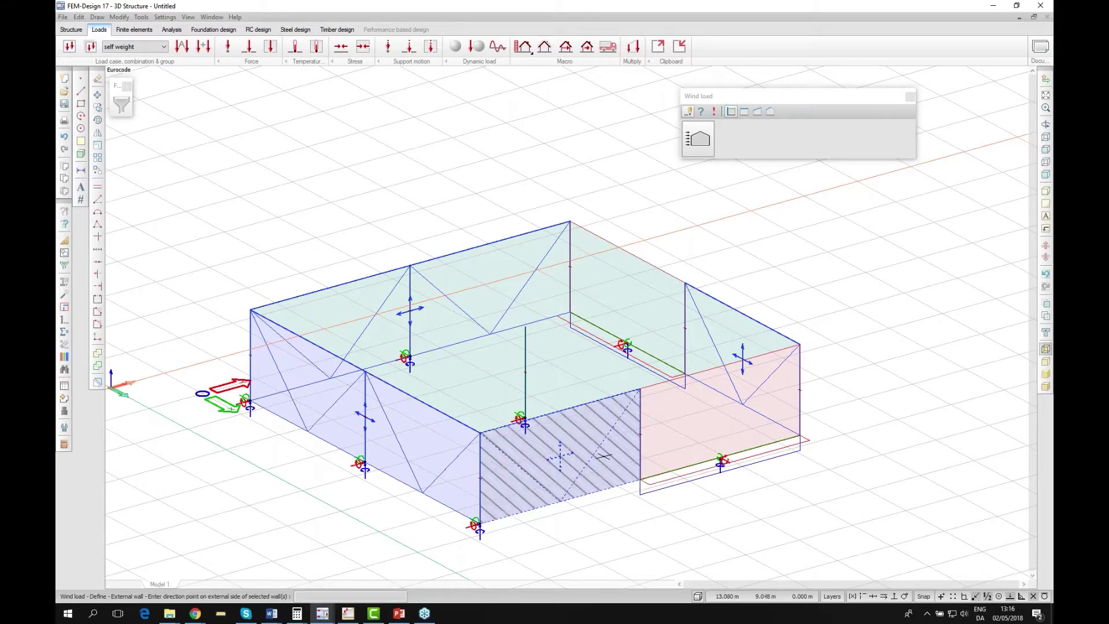
key(Return)
click(706, 404)
key(Return)
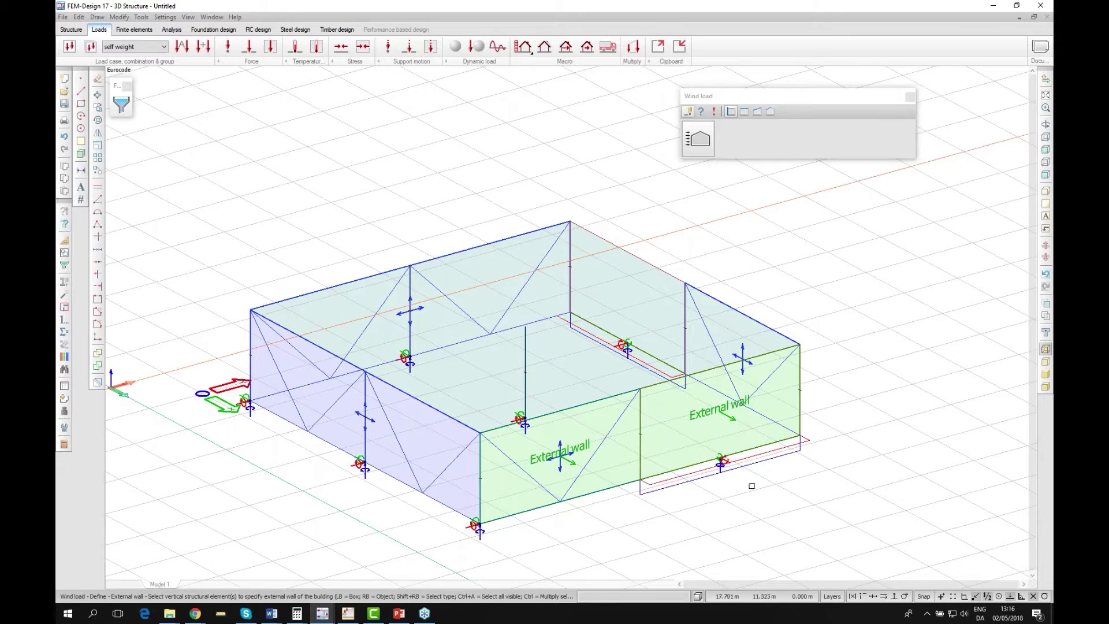
Define the covers and wall on the other three facades as external walls with outward directions.
key(Return)
click(434, 436)
click(234, 397)
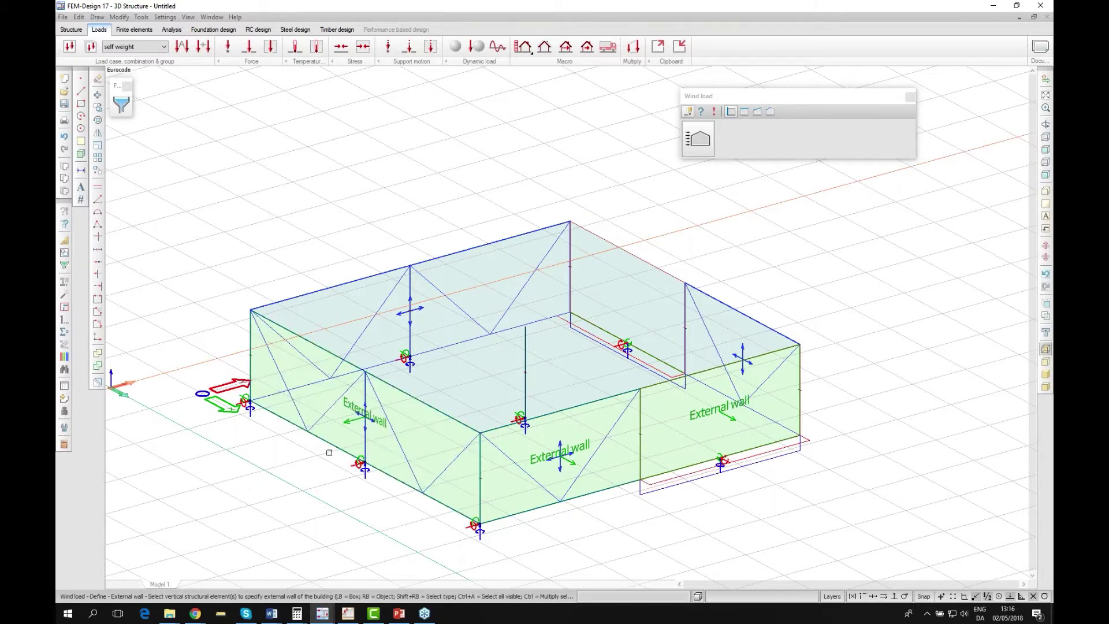
middle_click(235, 394)
drag(235, 395, 646, 451)
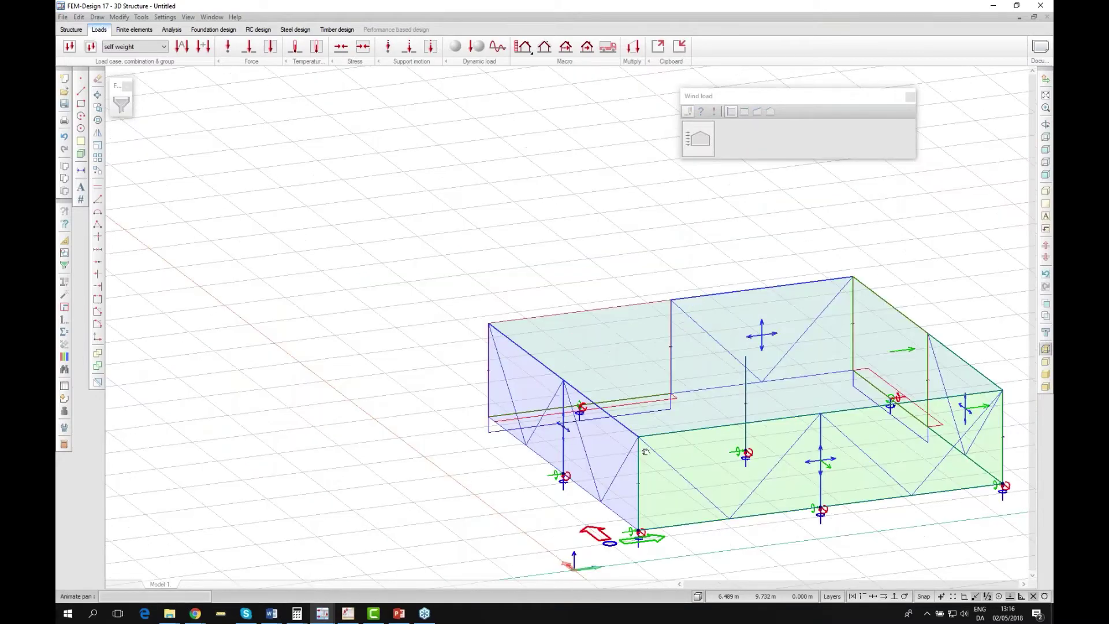
middle_click(615, 441)
mouse_move(615, 441)
middle_down()
mouse_move(615, 409)
mouse_move(555, 376)
middle_up()
mouse_move(554, 375)
mouse_down()
mouse_move(790, 372)
mouse_move(693, 369)
mouse_up()
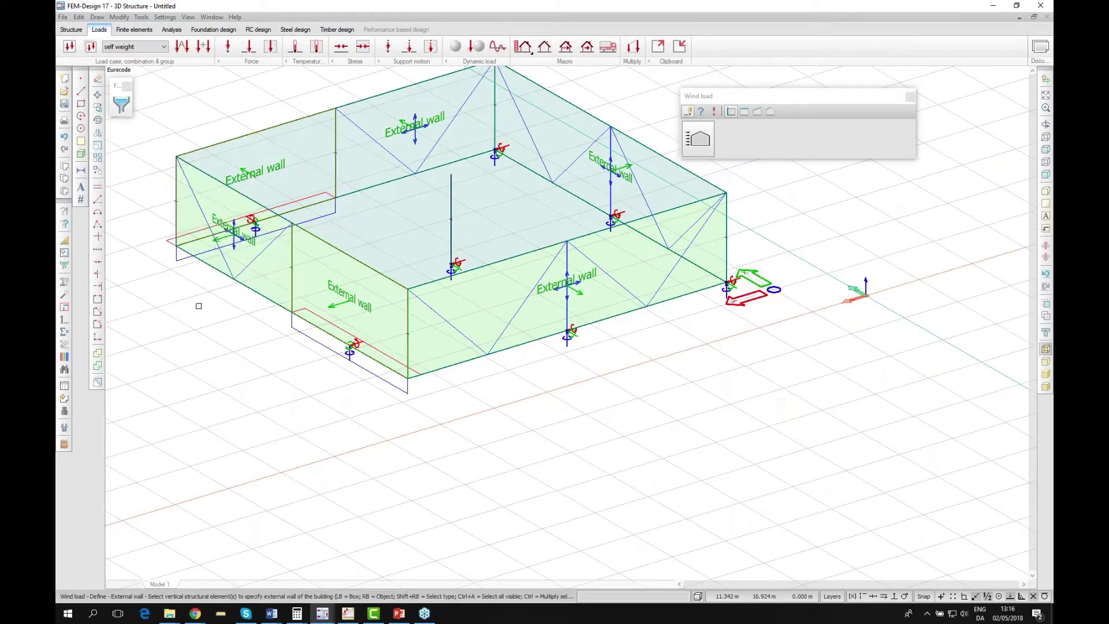
Define the top plate as a flat roof for the wind load, with its main direction running parallel to the plate edge.
scroll(539, 307, up, 3)
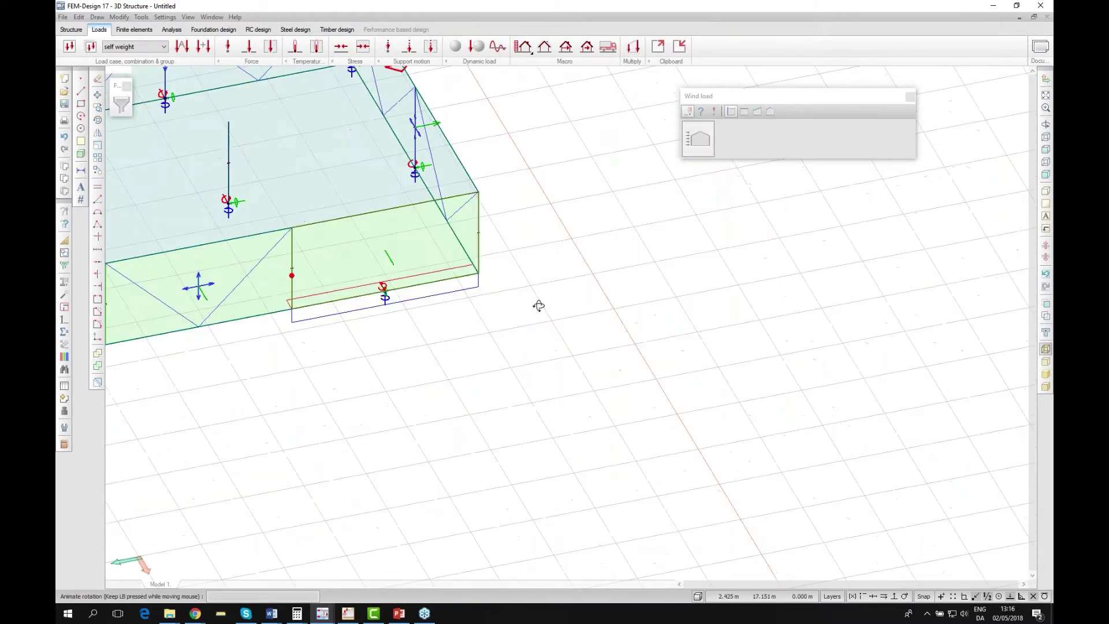
key(Escape)
middle_drag(329, 263, 522, 329)
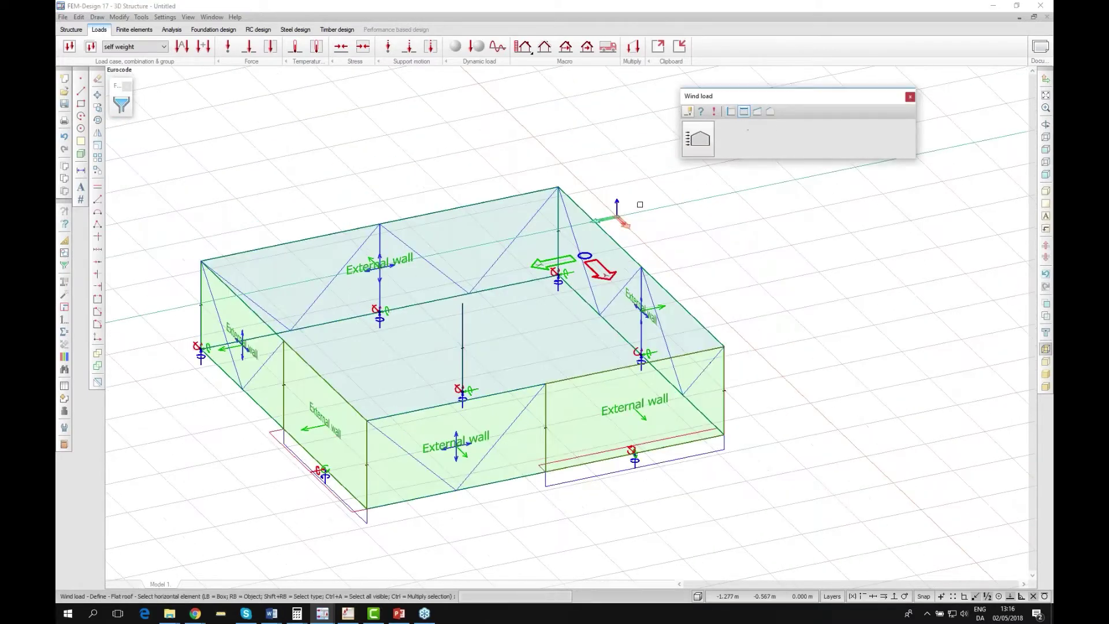
click(522, 330)
click(284, 341)
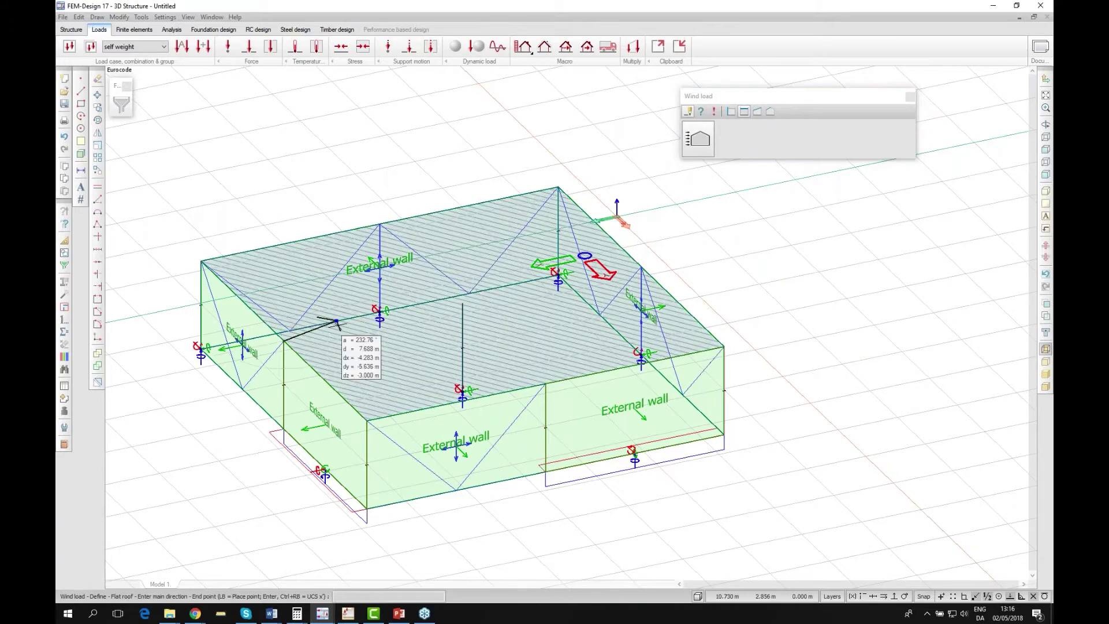
click(635, 261)
key(F5)
drag(607, 347, 520, 327)
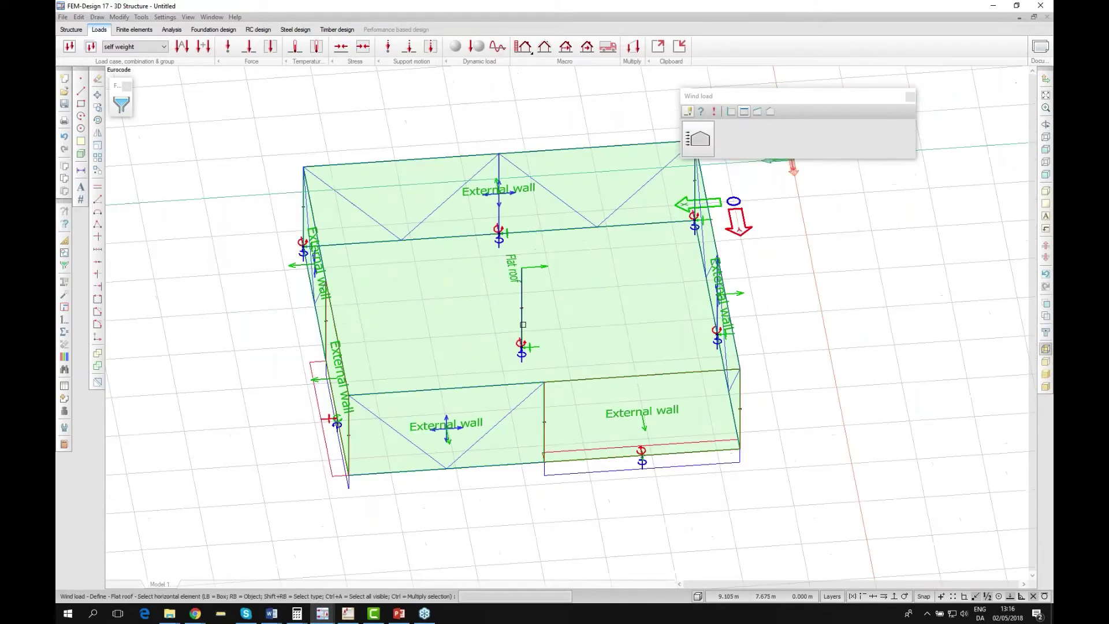
Generate the wind loads with wind speed 26.0 m/s, building height 3.00 m and terrain type II.
click(714, 112)
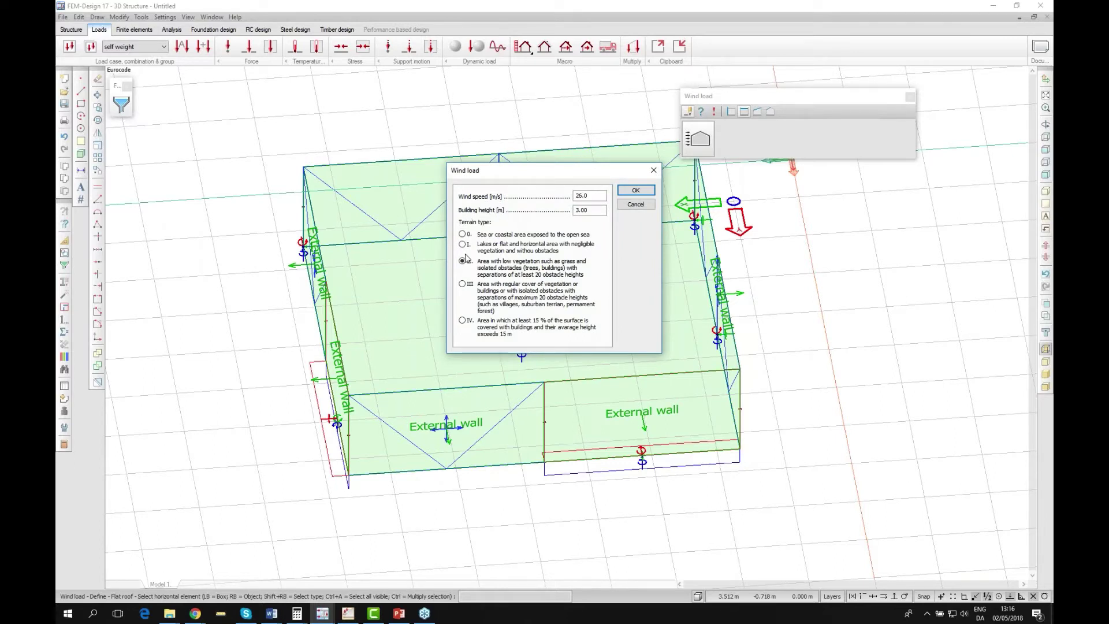
click(634, 191)
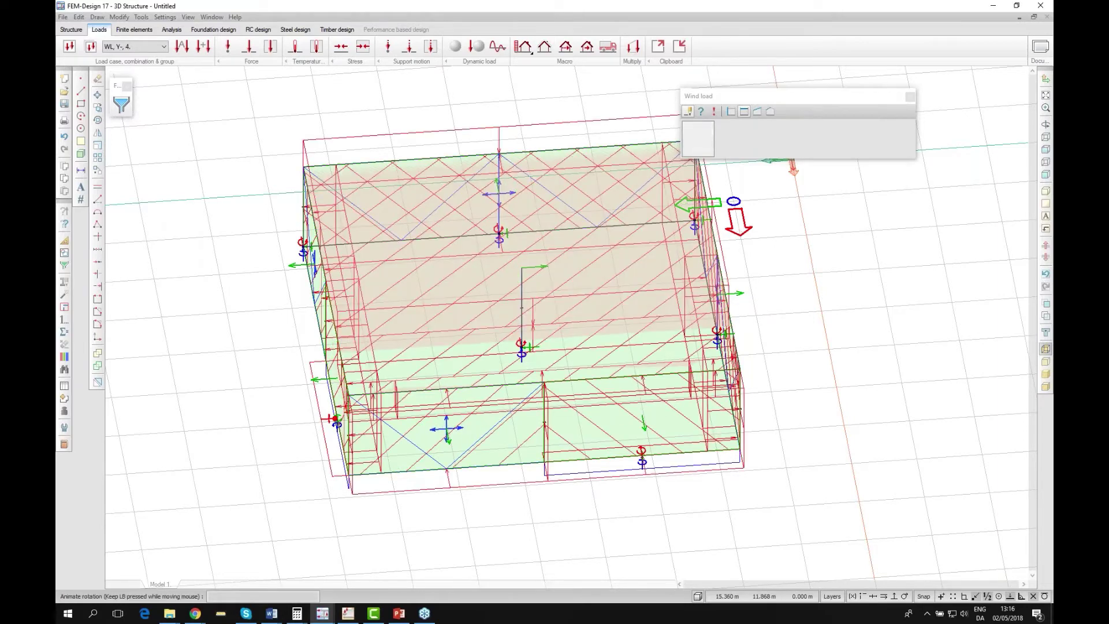
drag(370, 370, 386, 342)
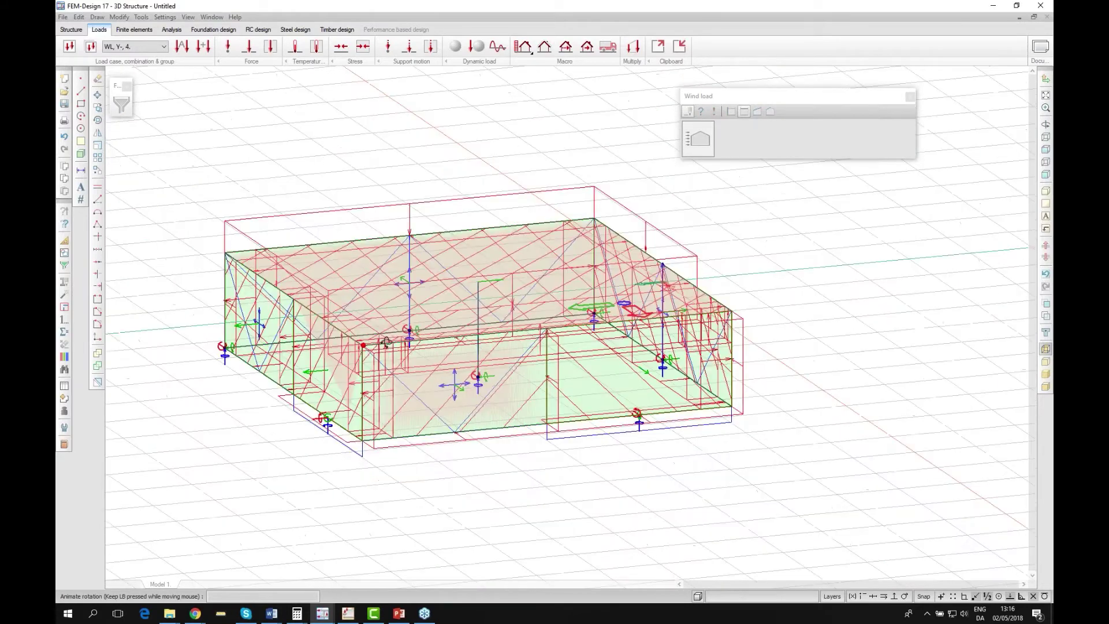
middle_drag(386, 342, 527, 412)
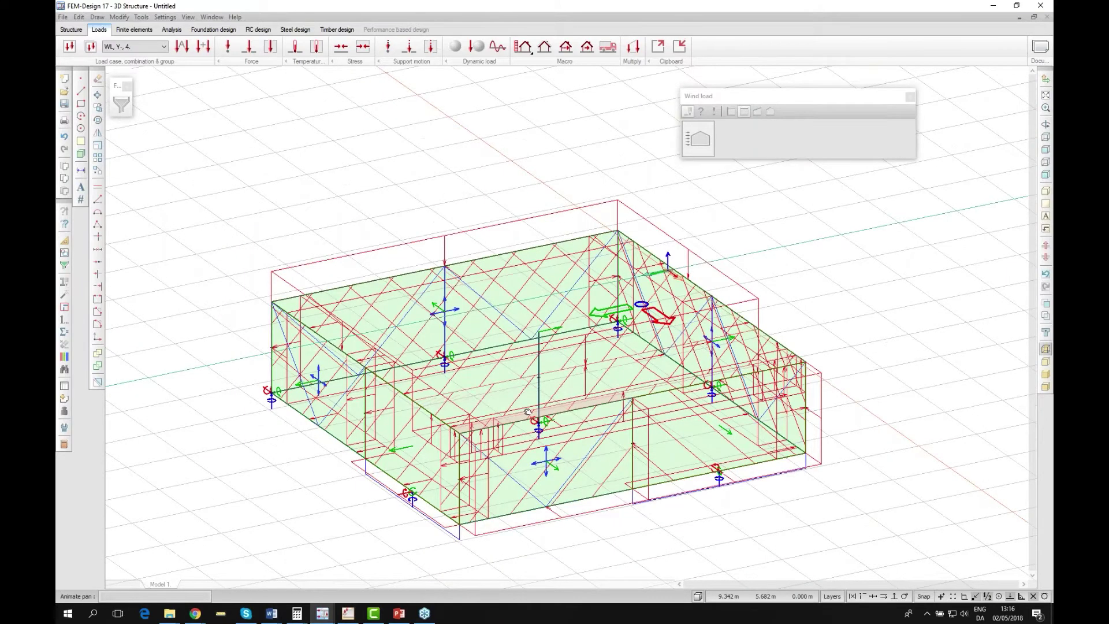
Look through the generated wind load cases and display WL, Y-, 4.
click(149, 46)
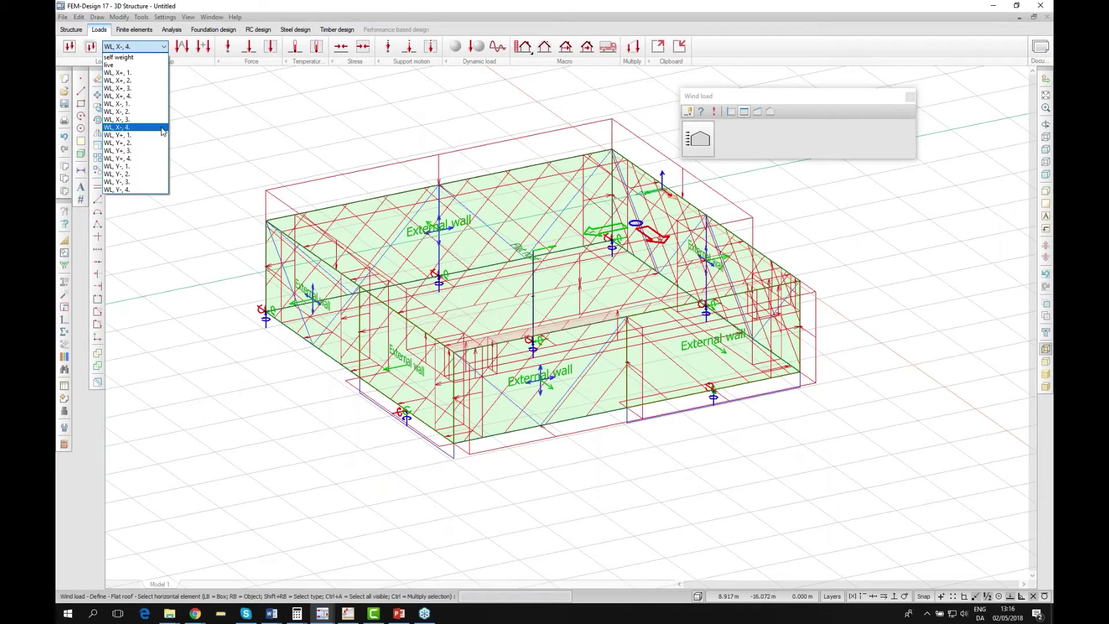
click(134, 189)
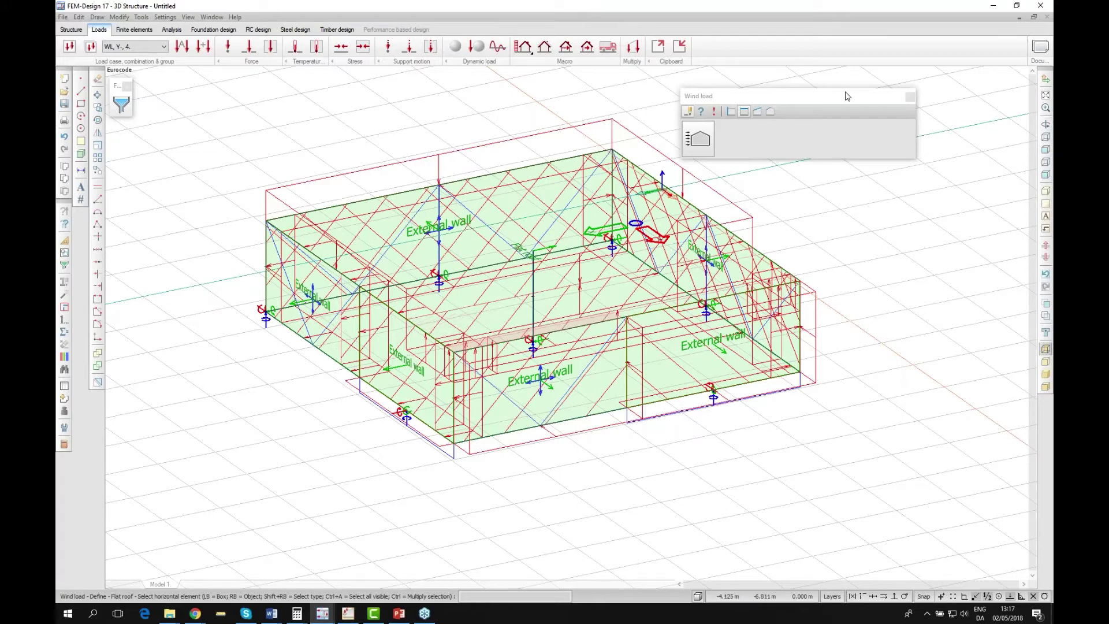
drag(761, 99, 792, 95)
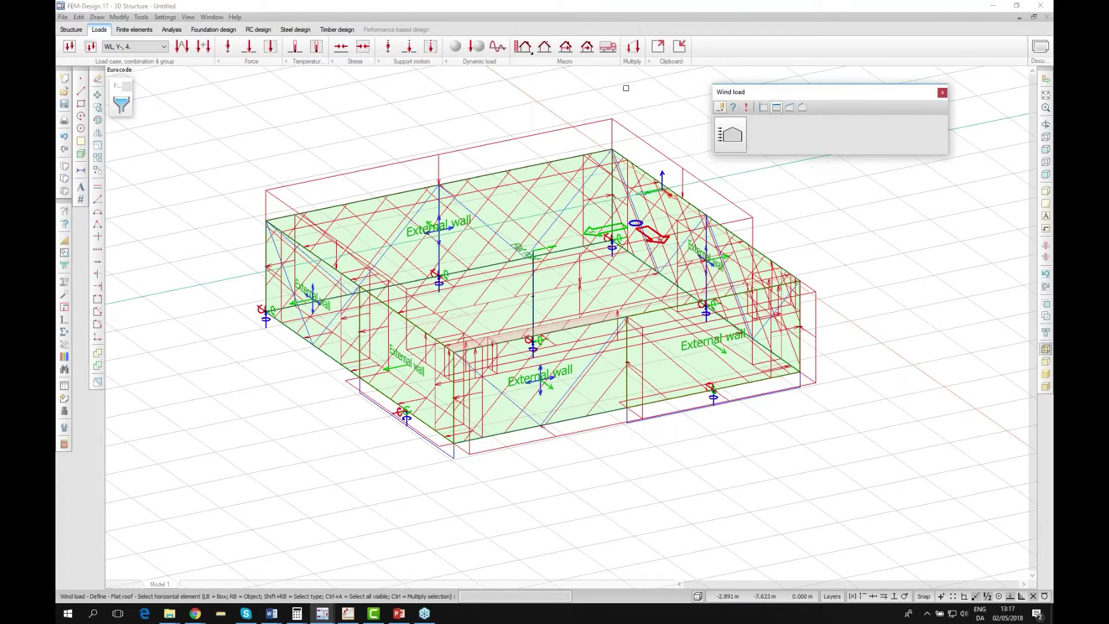
Switch the 3D structure from its loads to its finite elements.
click(138, 33)
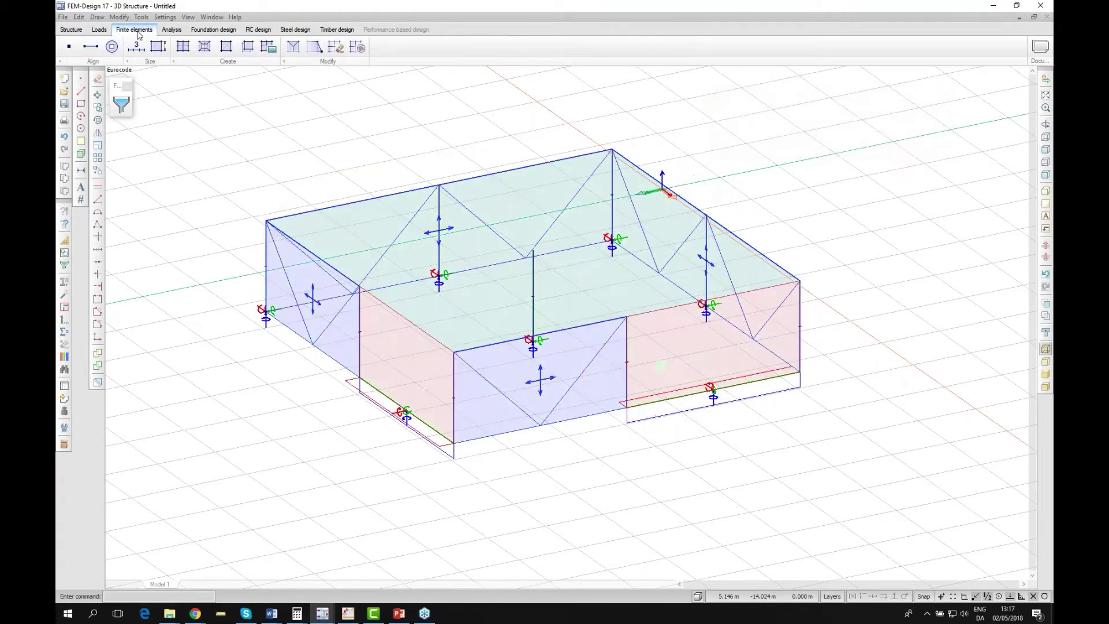
key(F4)
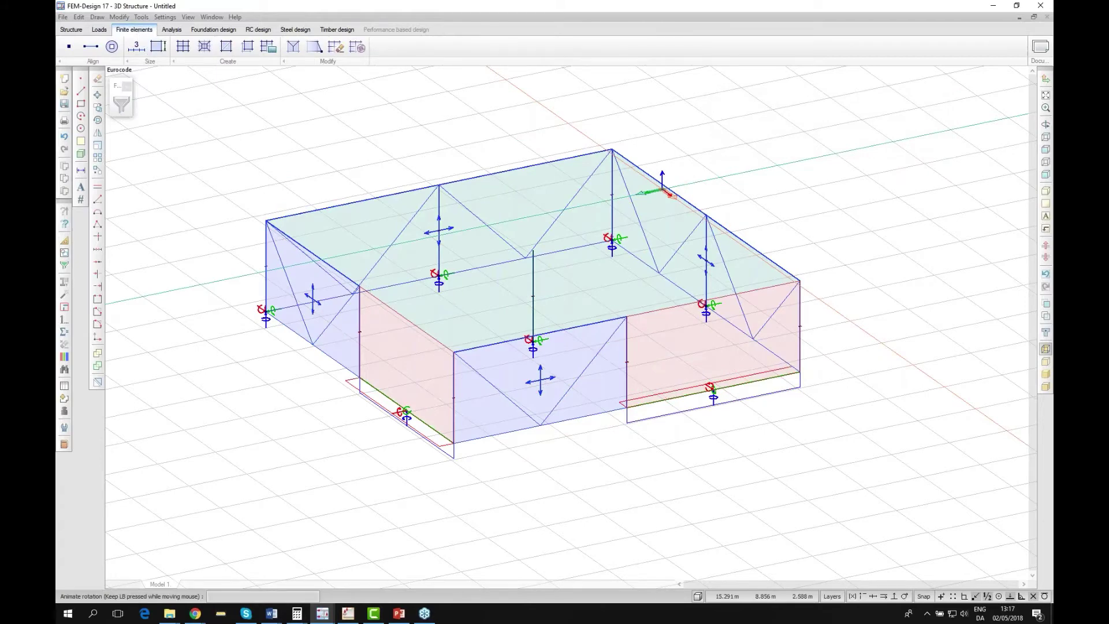
drag(335, 303, 492, 306)
key(F3)
key(Escape)
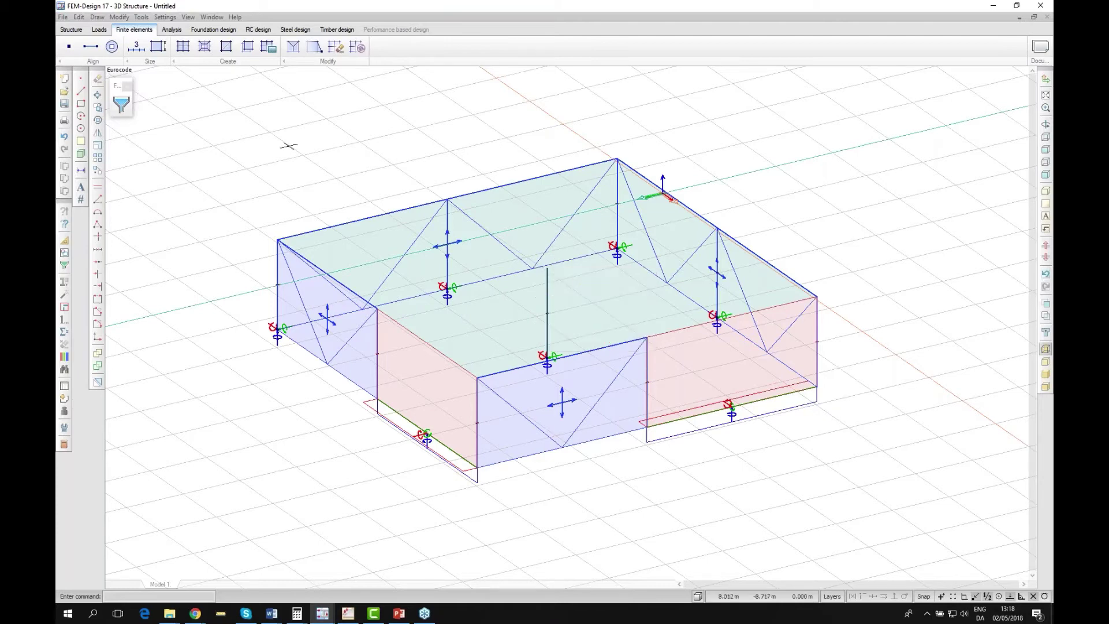
In the general mesh calculation settings, enable auto peak smoothing around column end points, plate intersection end points and line support end points.
click(166, 43)
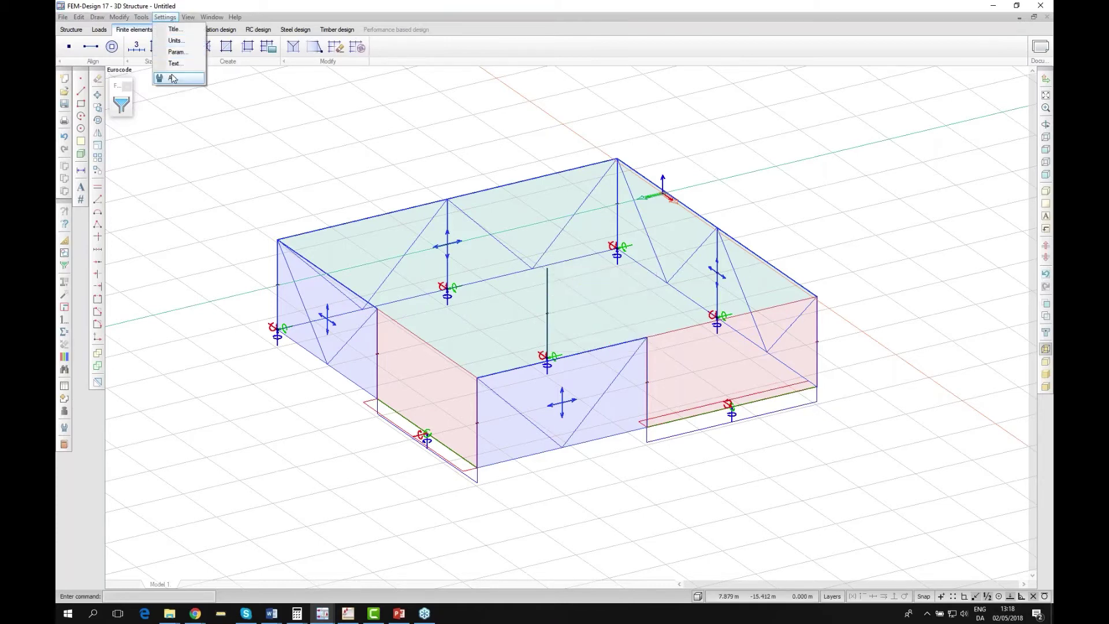
click(171, 78)
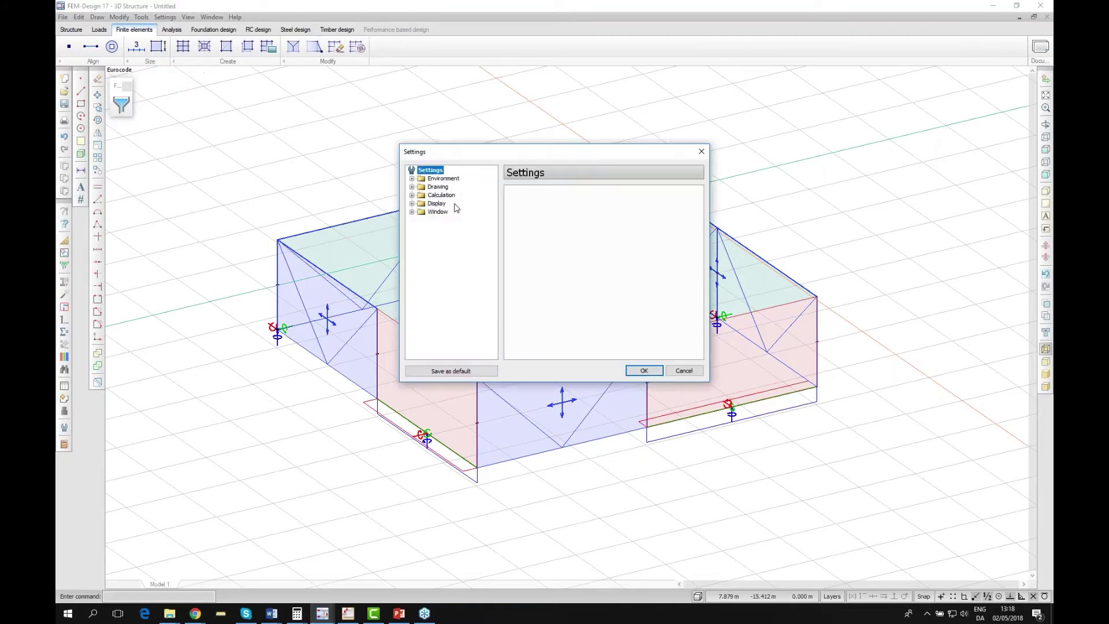
double_click(441, 196)
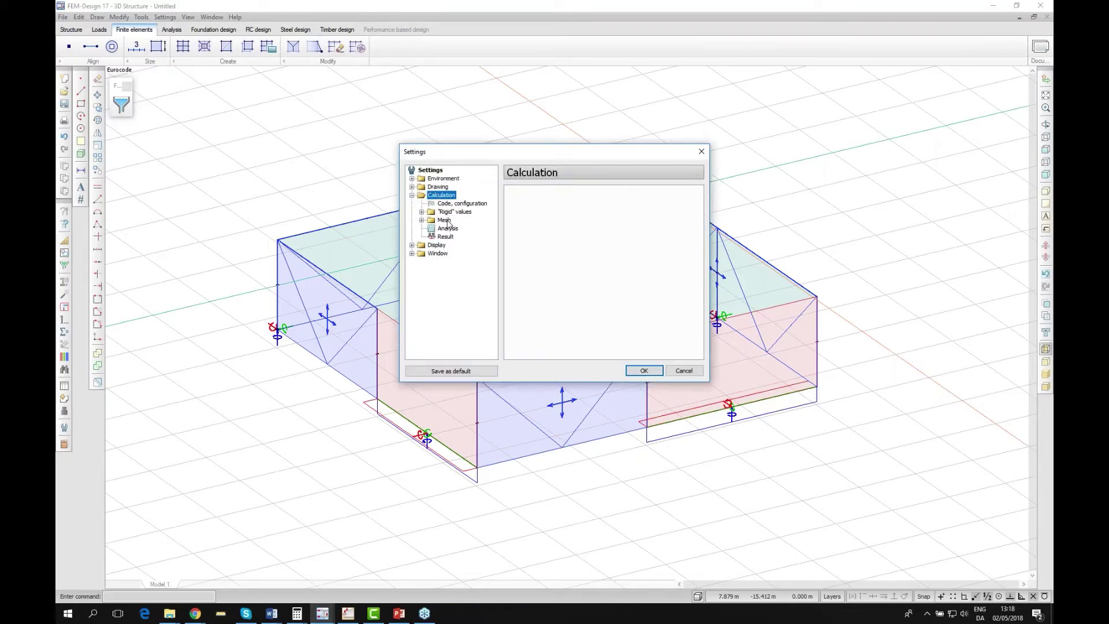
double_click(446, 220)
click(456, 229)
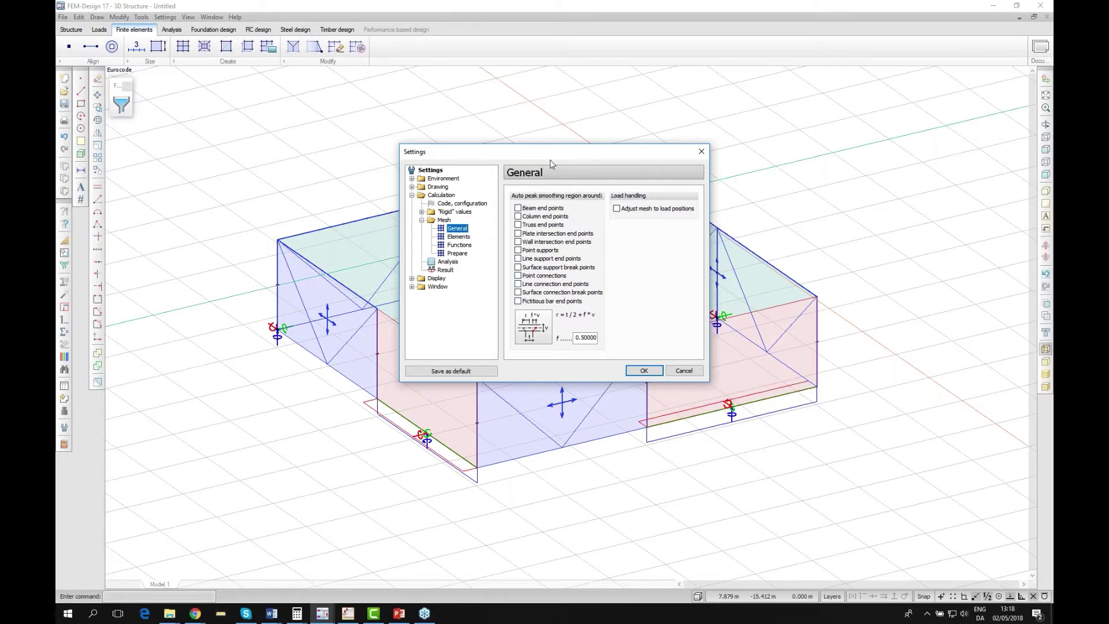
drag(554, 160, 601, 153)
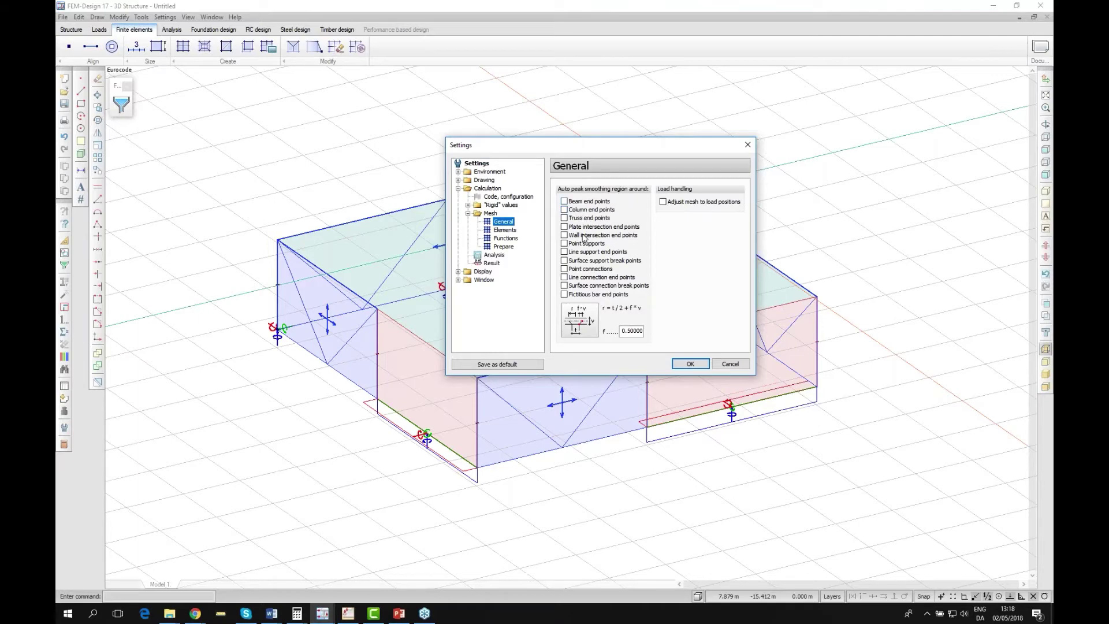
click(564, 210)
click(565, 226)
click(564, 252)
click(687, 364)
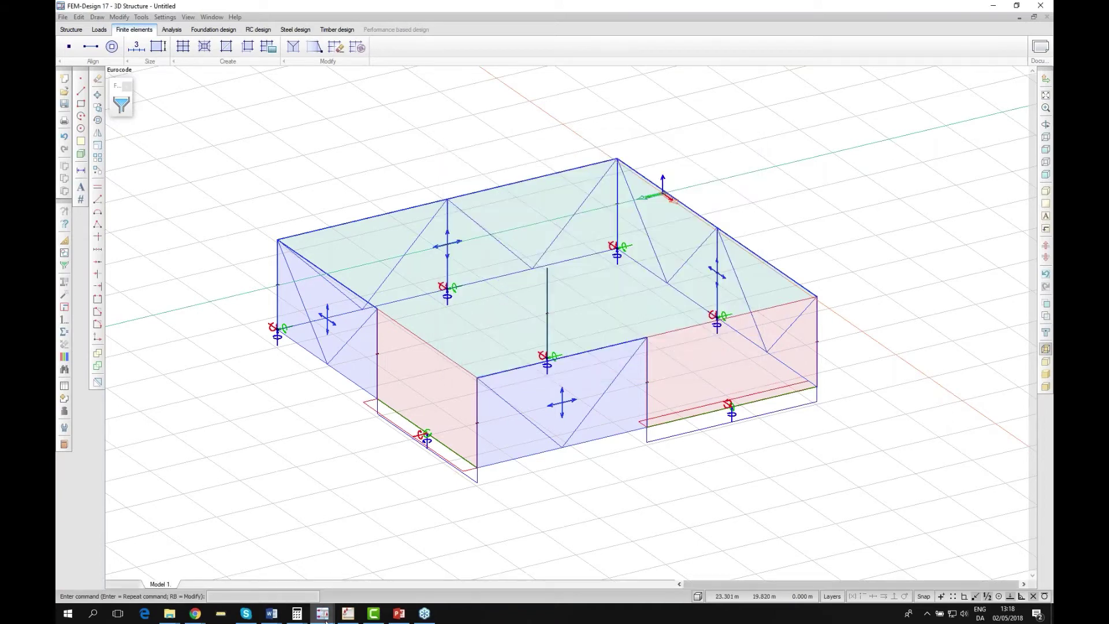
Switch to the open plate model "Model Rev H - Pile location changed (1)" and display its finite elements.
mouse_move(345, 618)
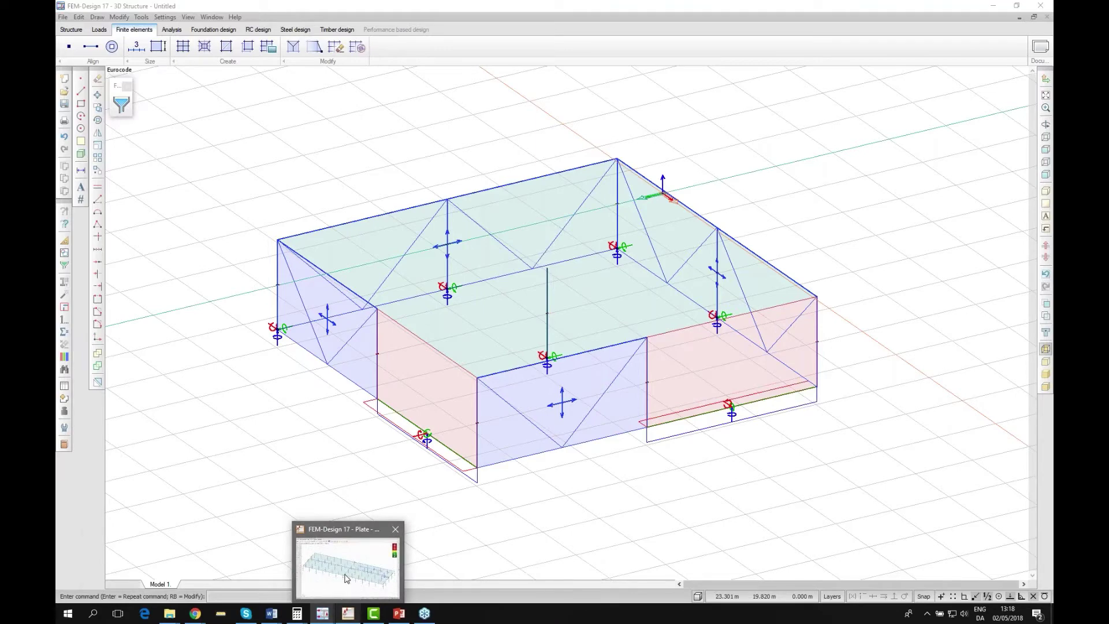
click(347, 578)
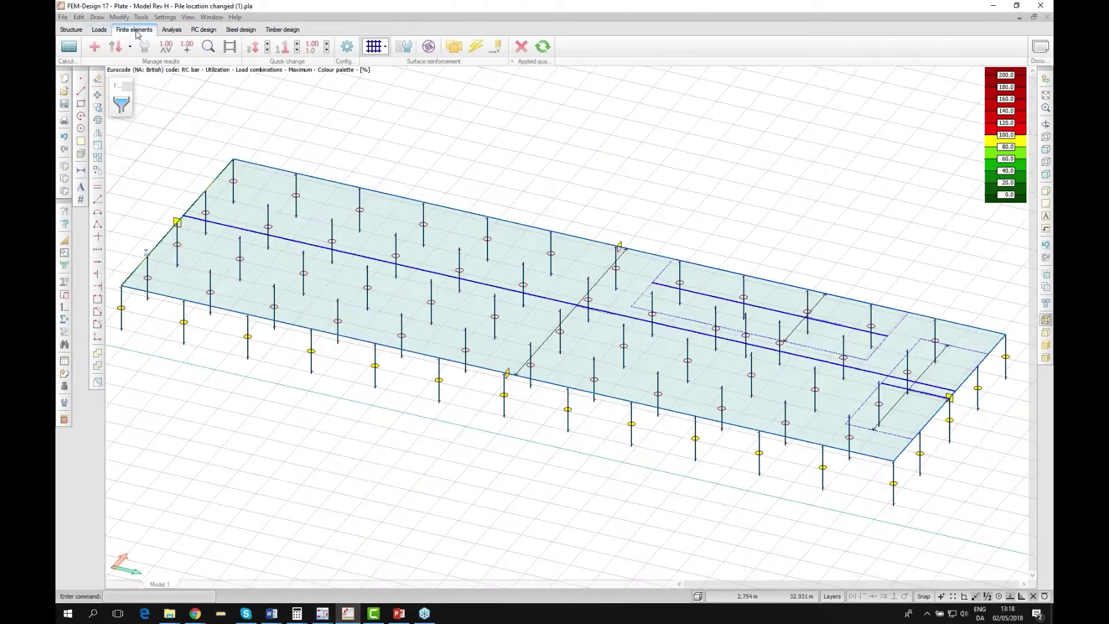
click(136, 30)
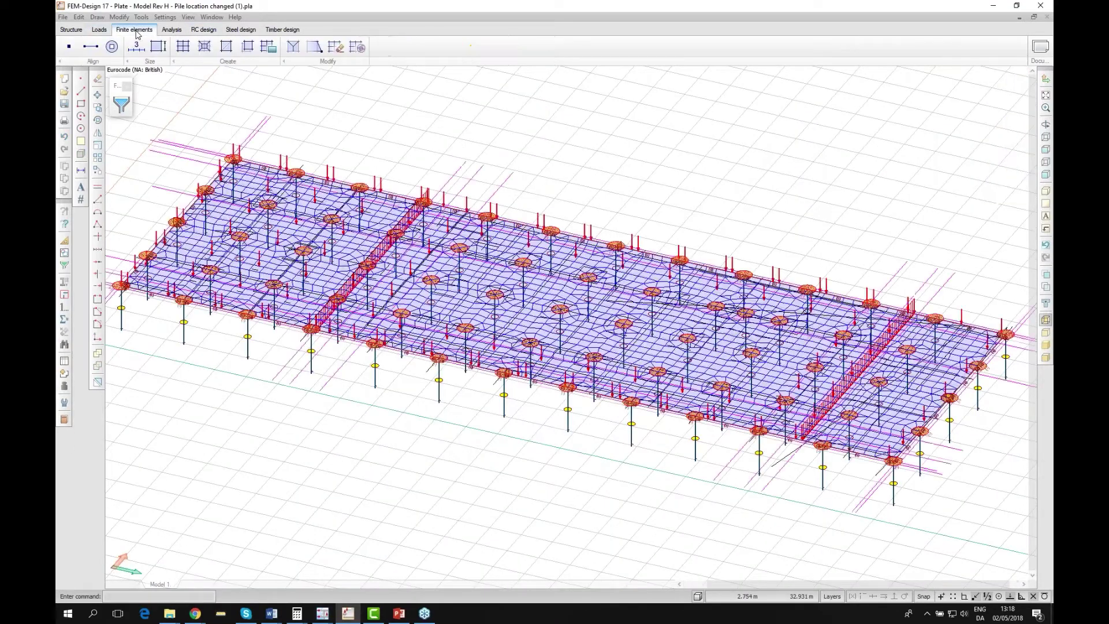
Examine the plate's finite element mesh and the peak smoothing regions around its supports, both close up and over the whole plate.
scroll(172, 272, up, 4)
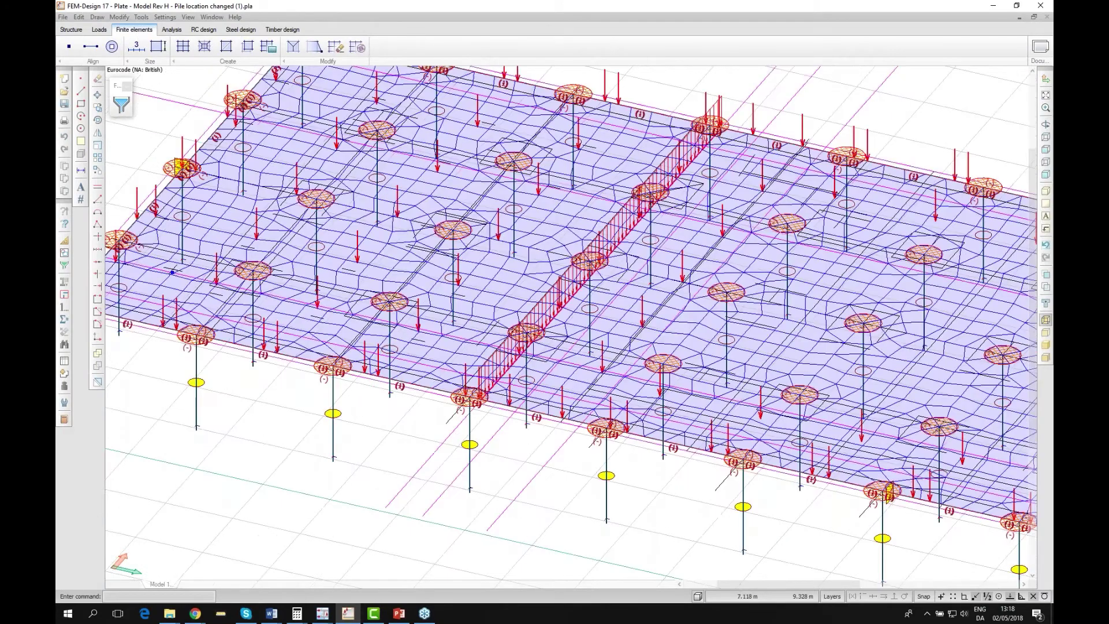
scroll(172, 272, down, 5)
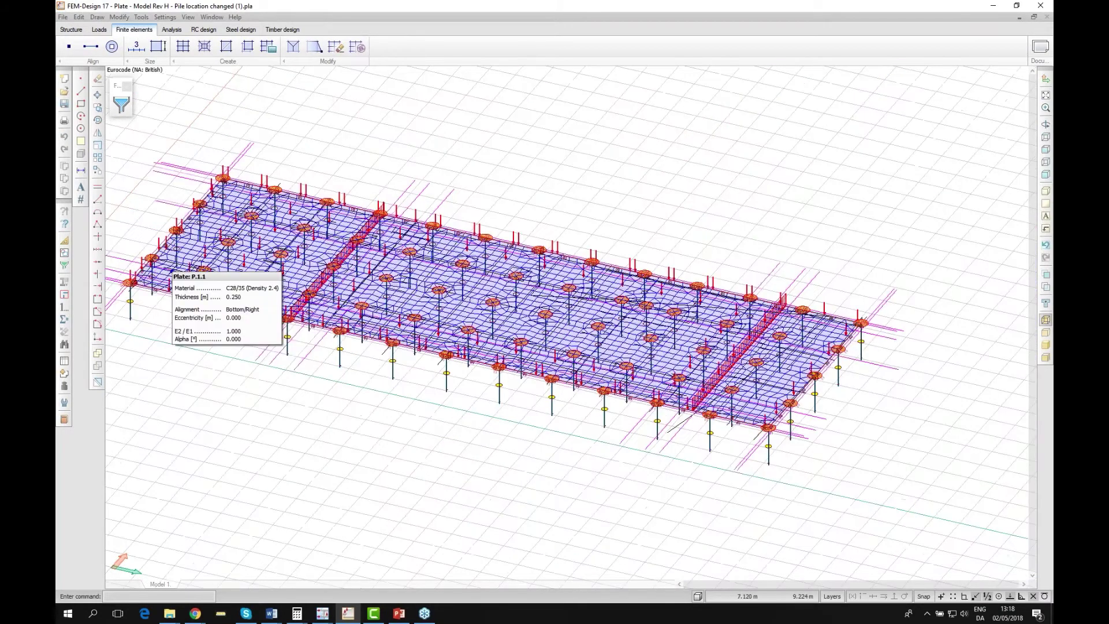
scroll(136, 293, up, 4)
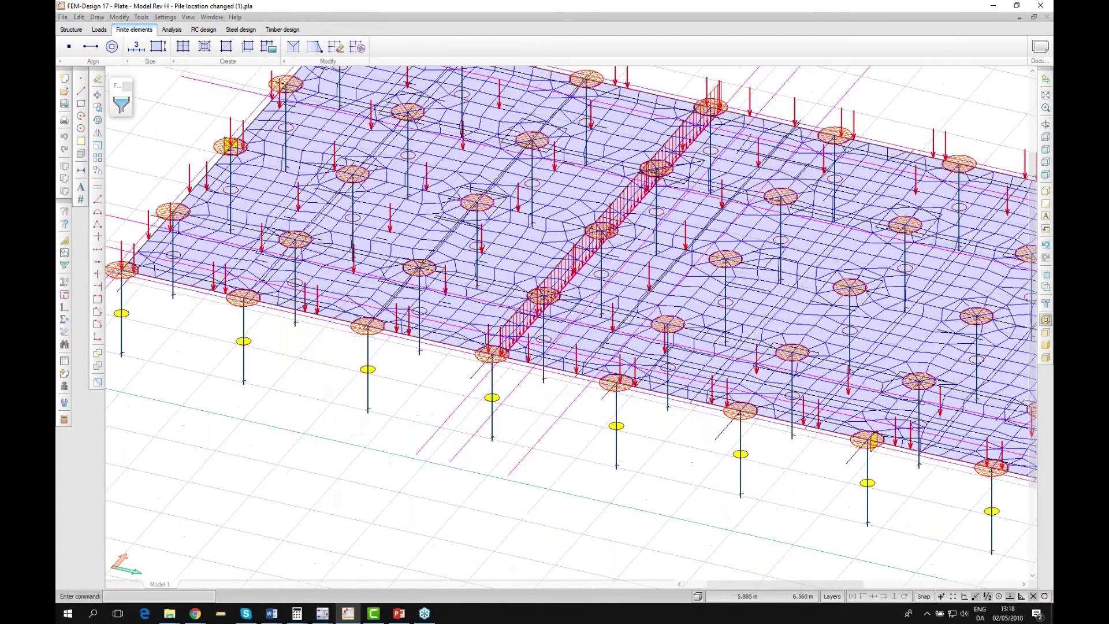
scroll(144, 277, up, 1)
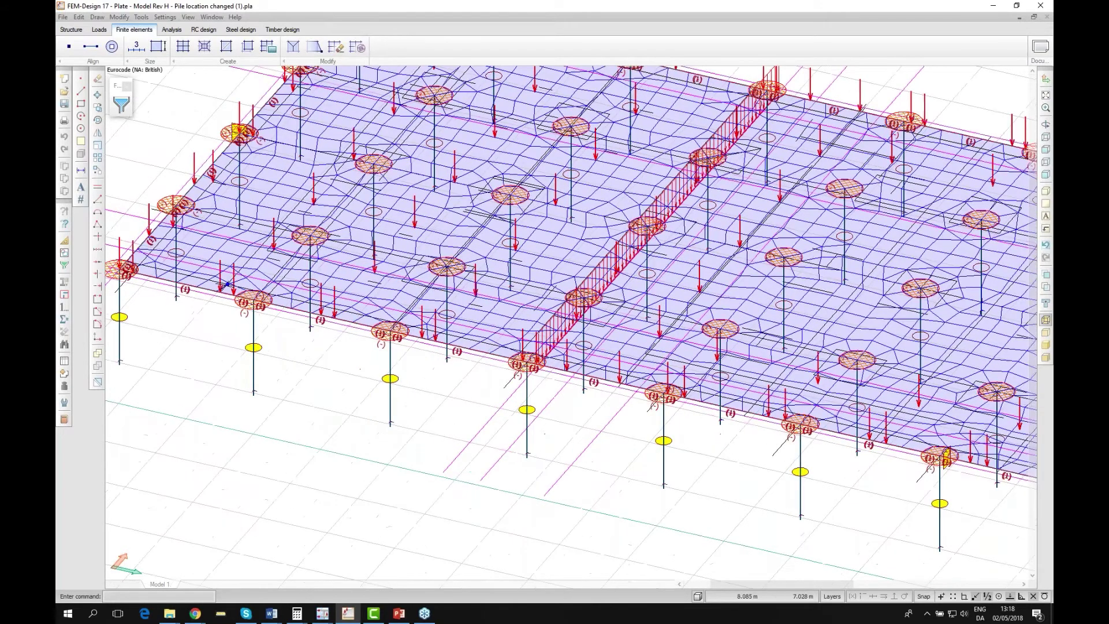
scroll(473, 263, up, 2)
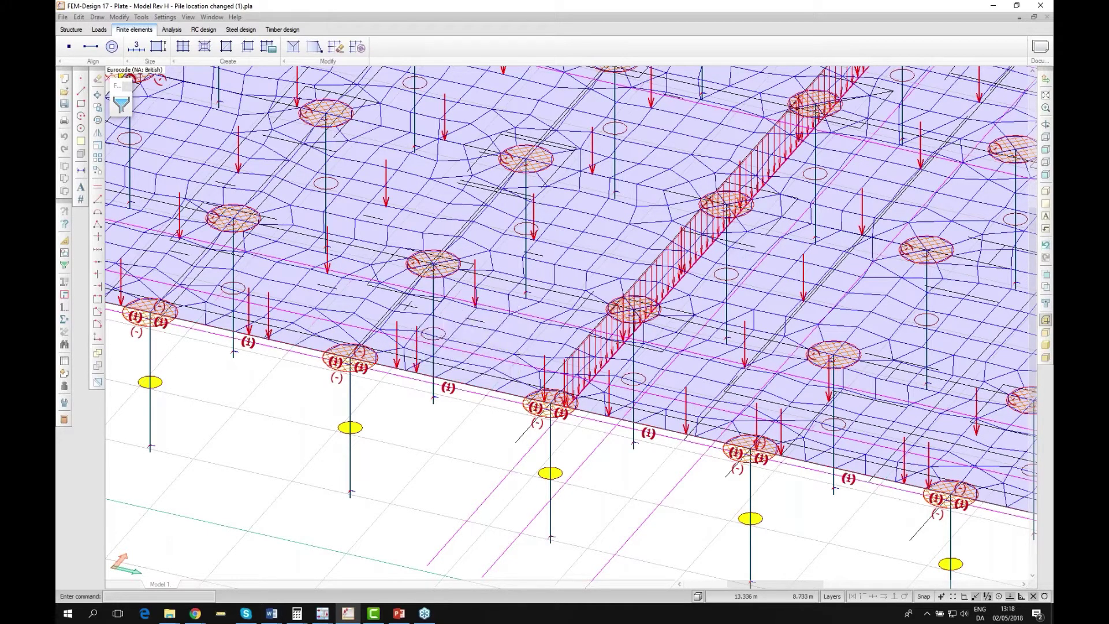
scroll(571, 328, down, 1)
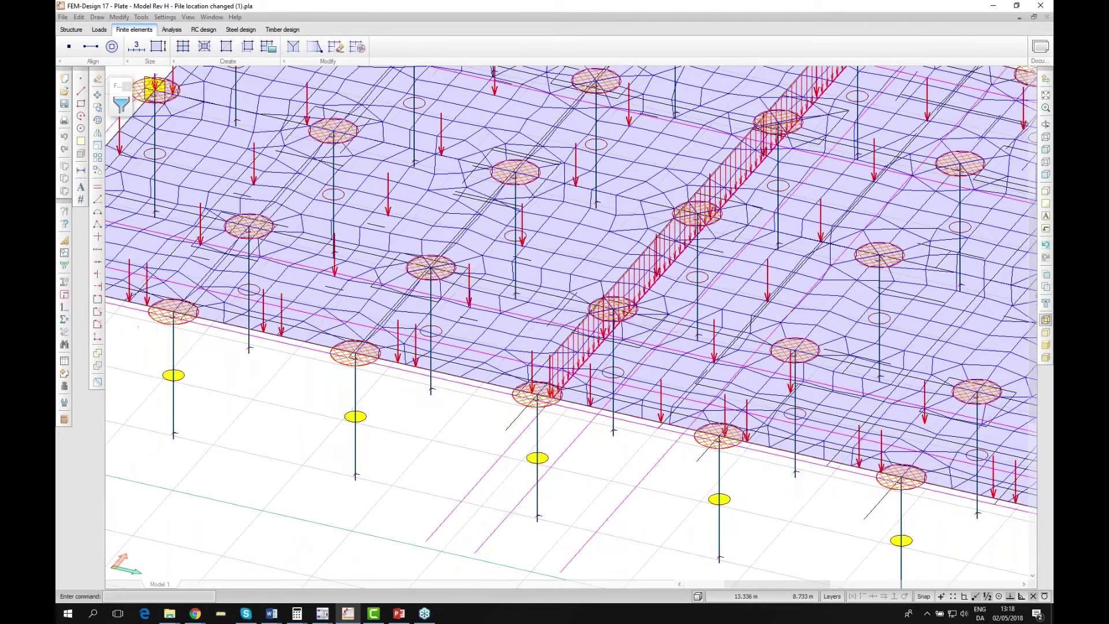
scroll(571, 327, down, 1)
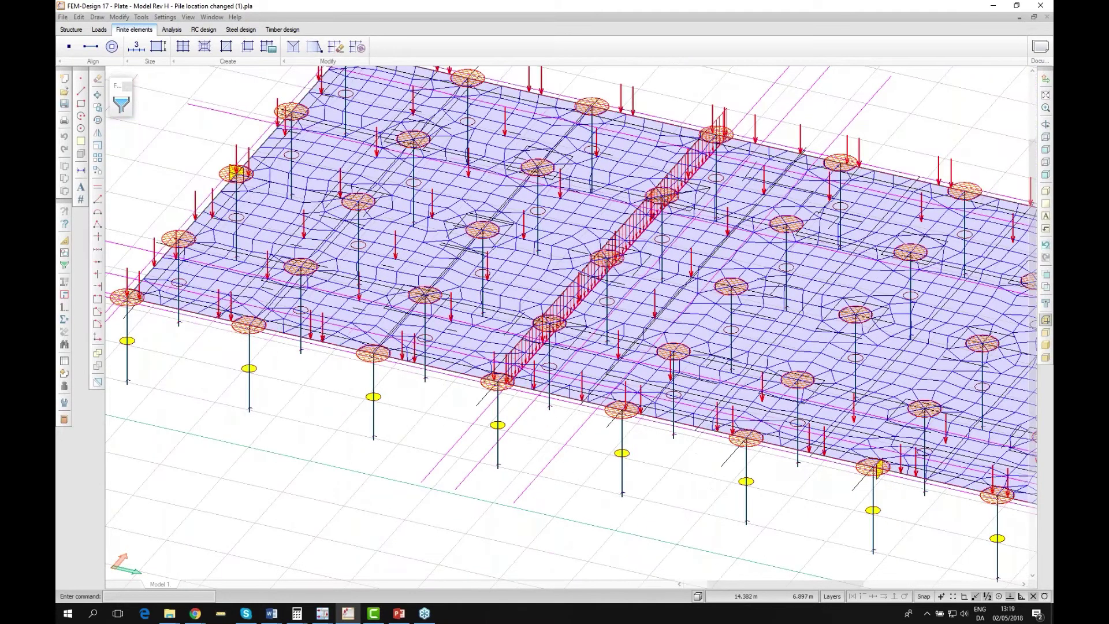
scroll(571, 328, down, 1)
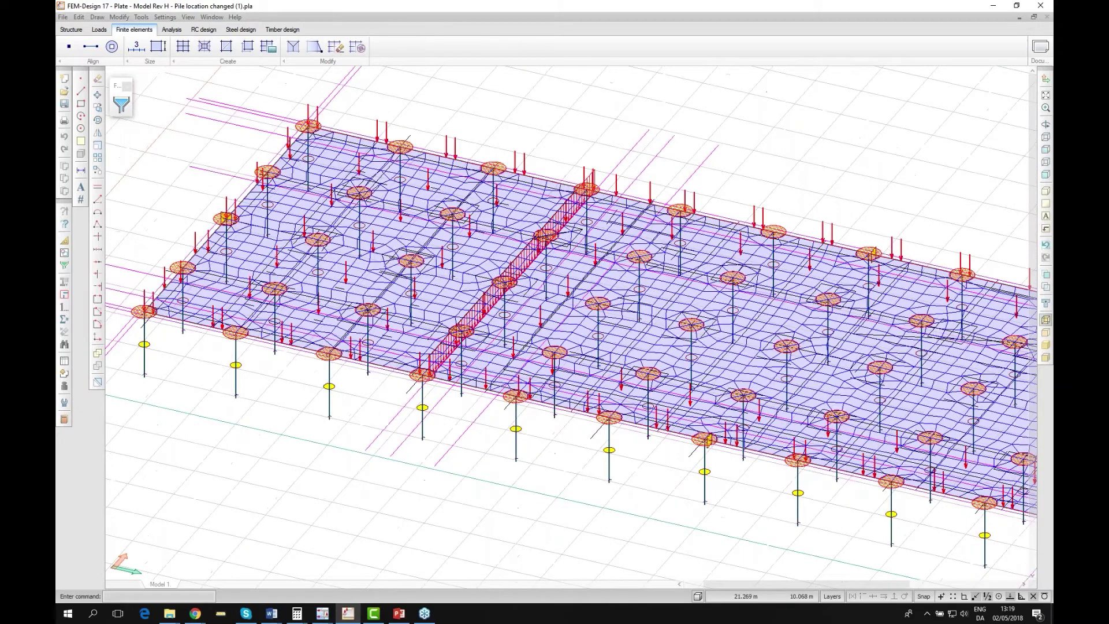
scroll(609, 327, down, 1)
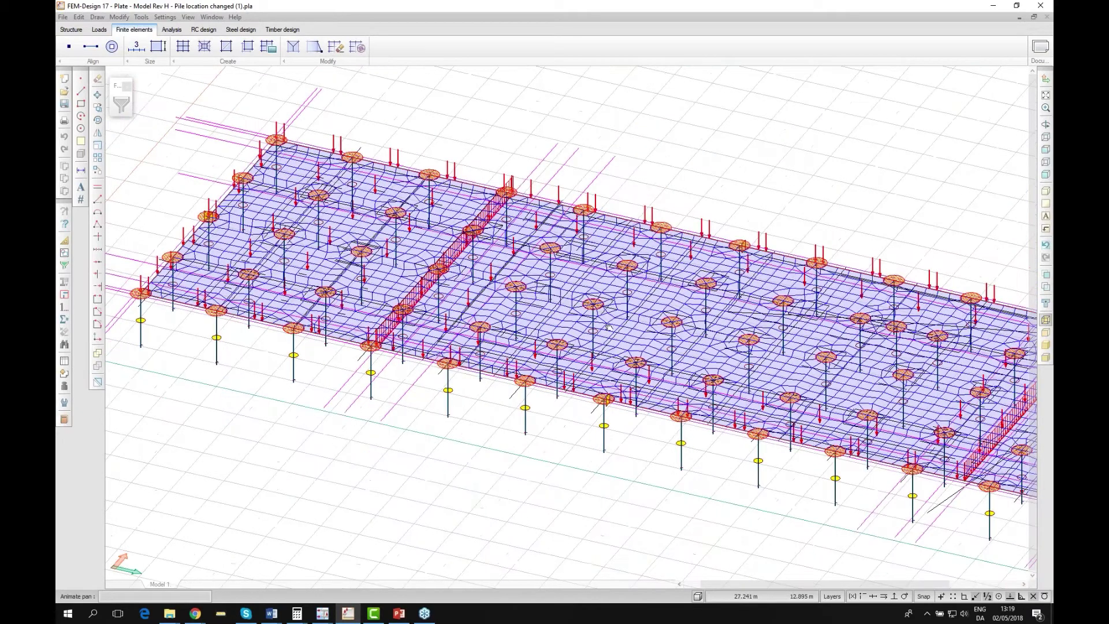
scroll(609, 327, down, 1)
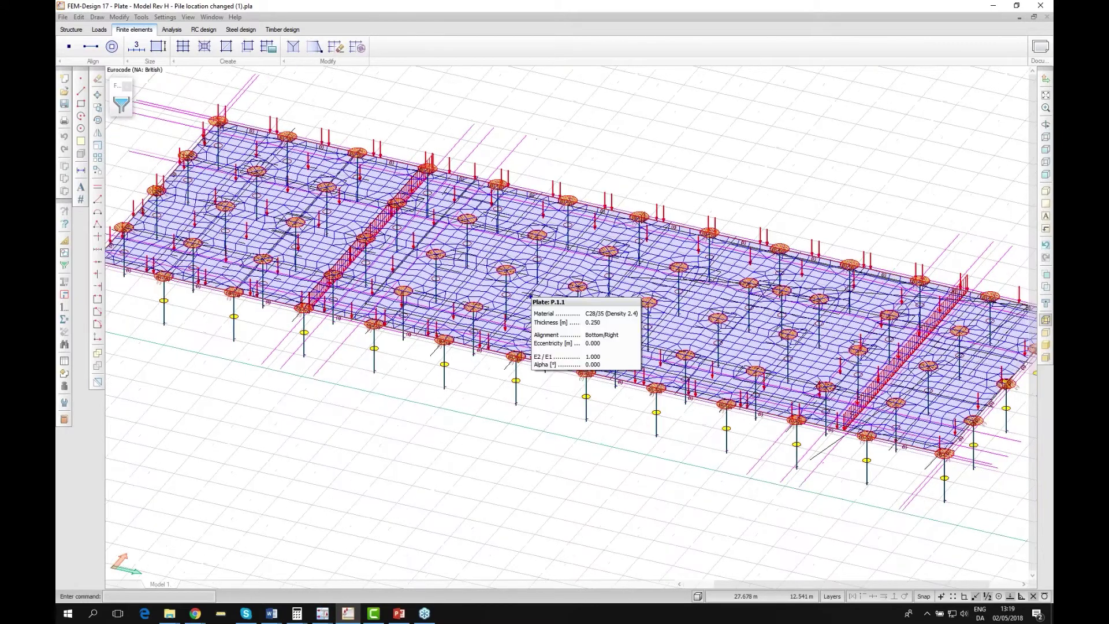
scroll(530, 296, down, 1)
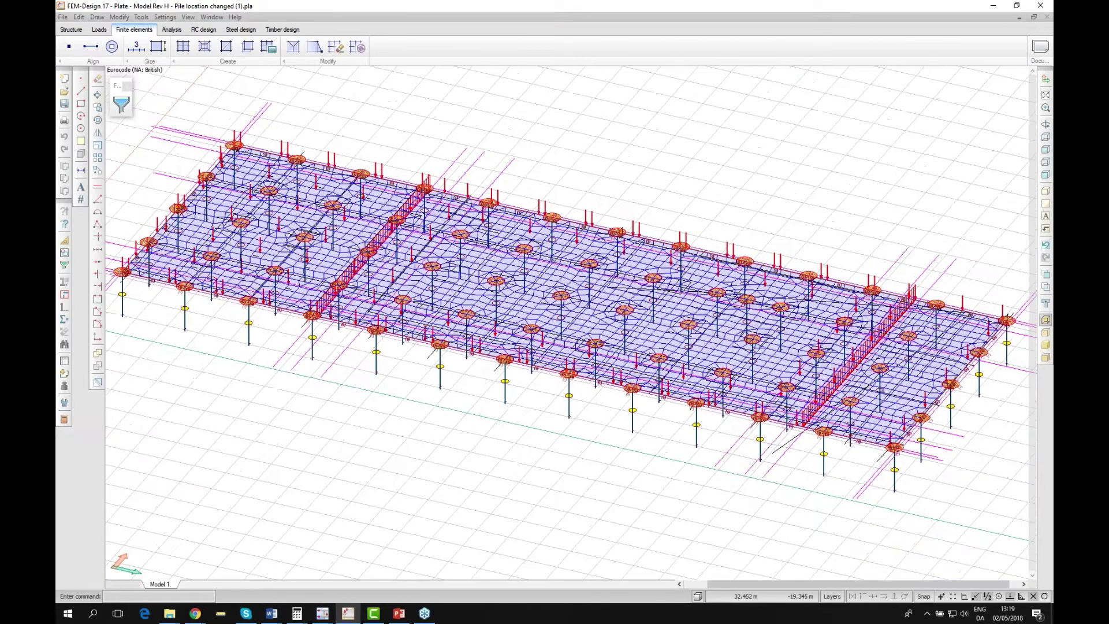
Return to the untitled 3D structure and open the calculation options for its analysis.
mouse_move(348, 613)
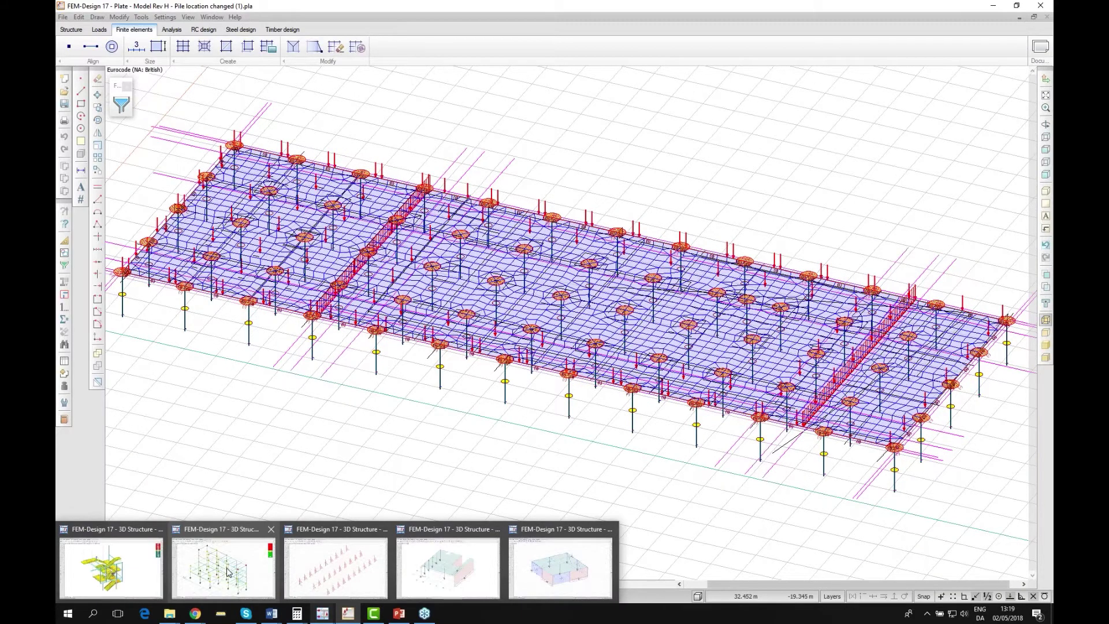
click(227, 572)
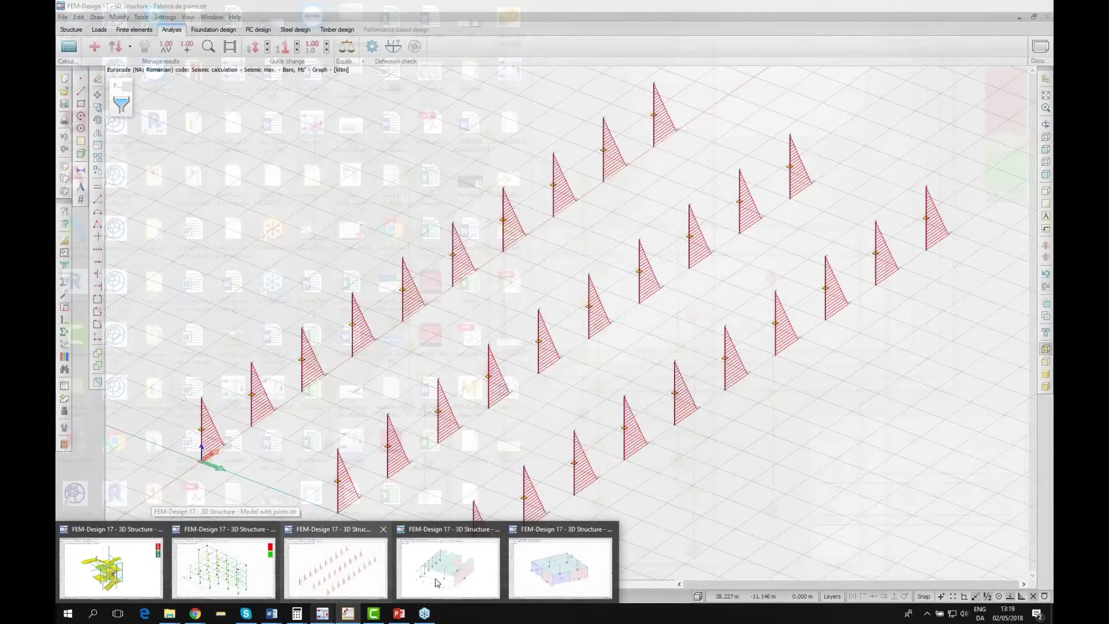
click(437, 582)
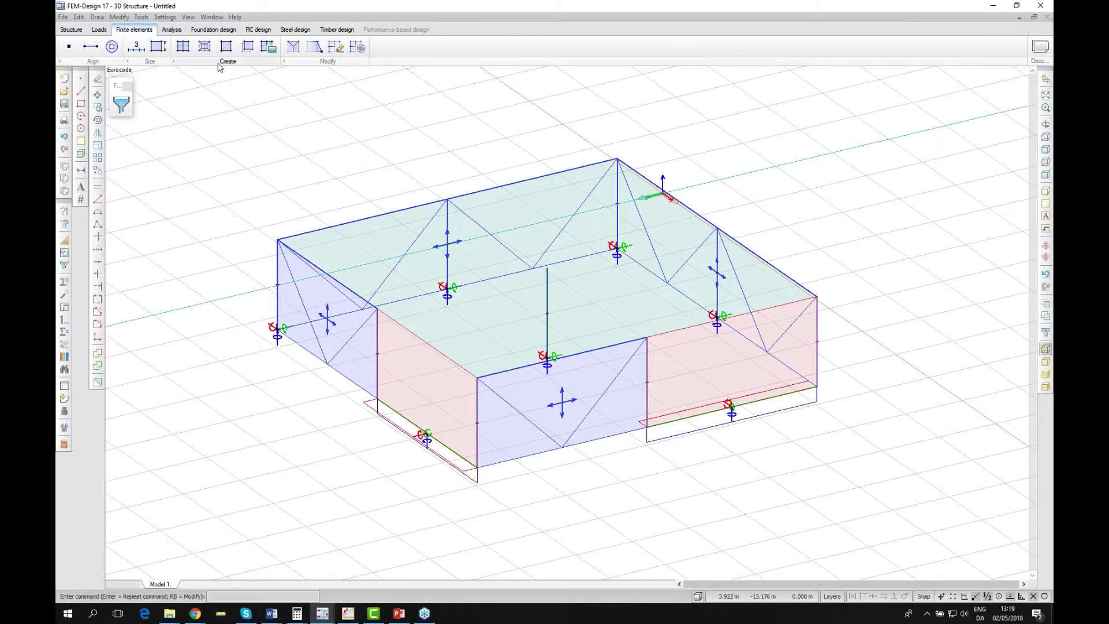
click(171, 30)
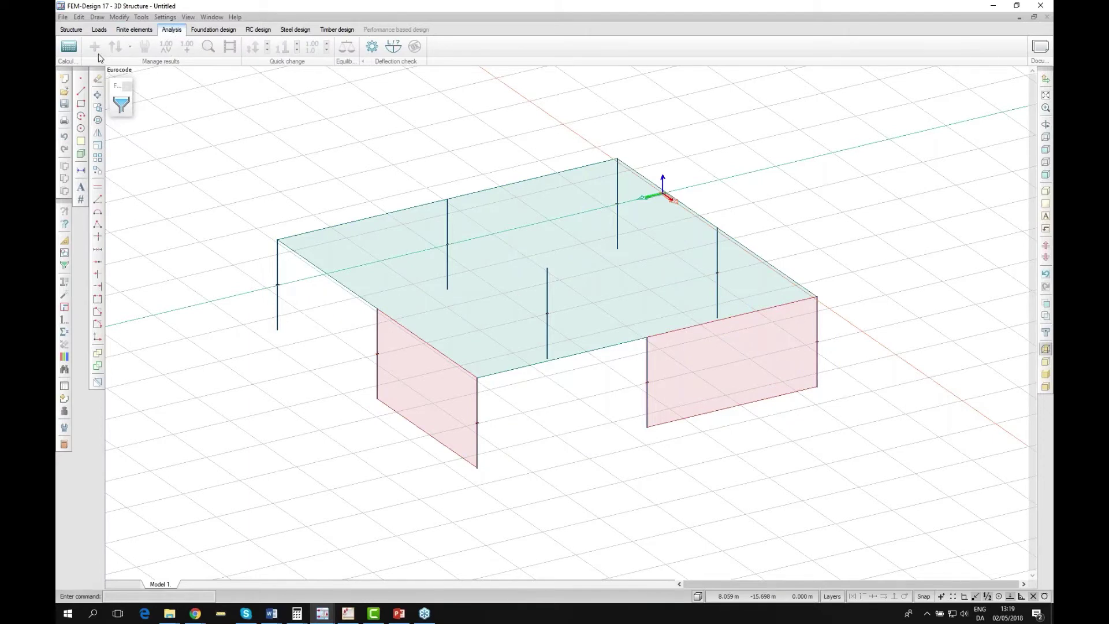
click(69, 48)
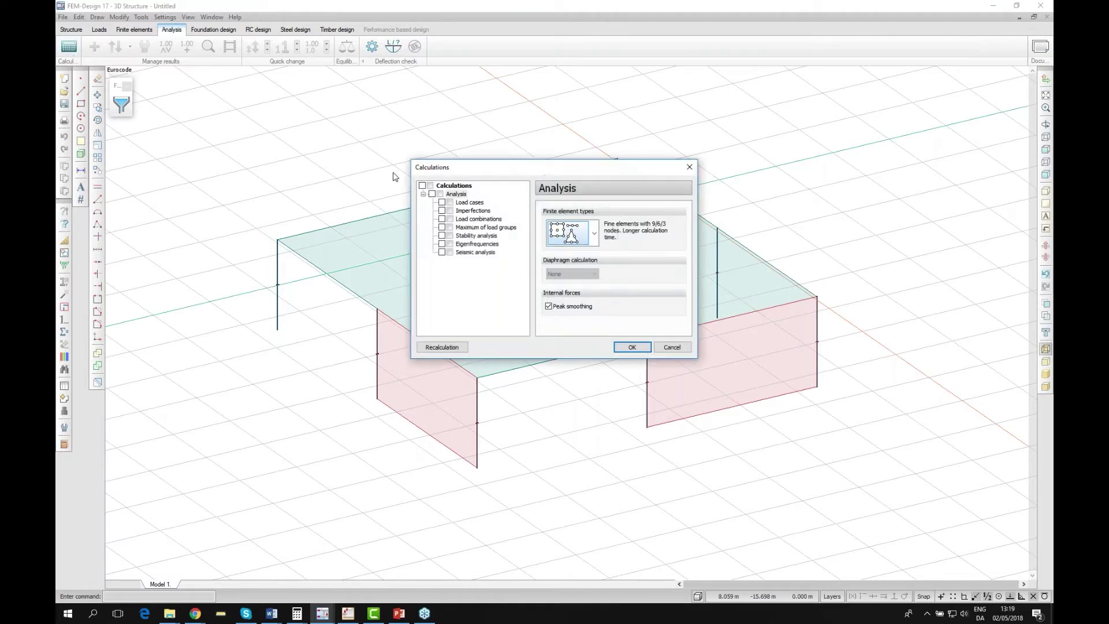
Look at the load combinations calculation and its setup by load combinations, leaving that calculation deselected.
click(470, 220)
click(442, 219)
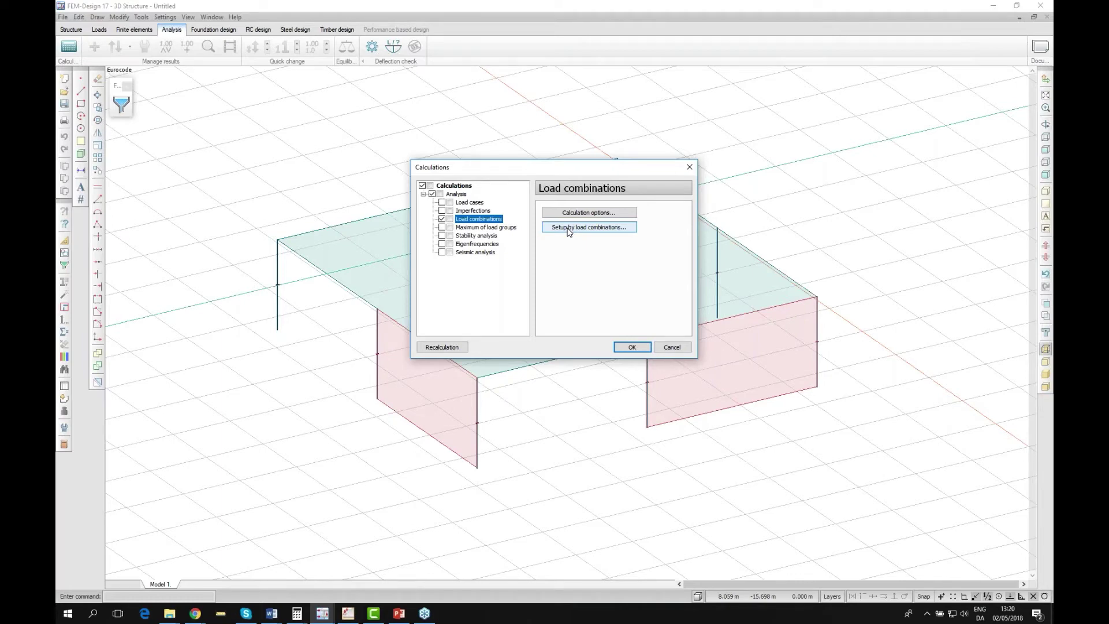
click(598, 230)
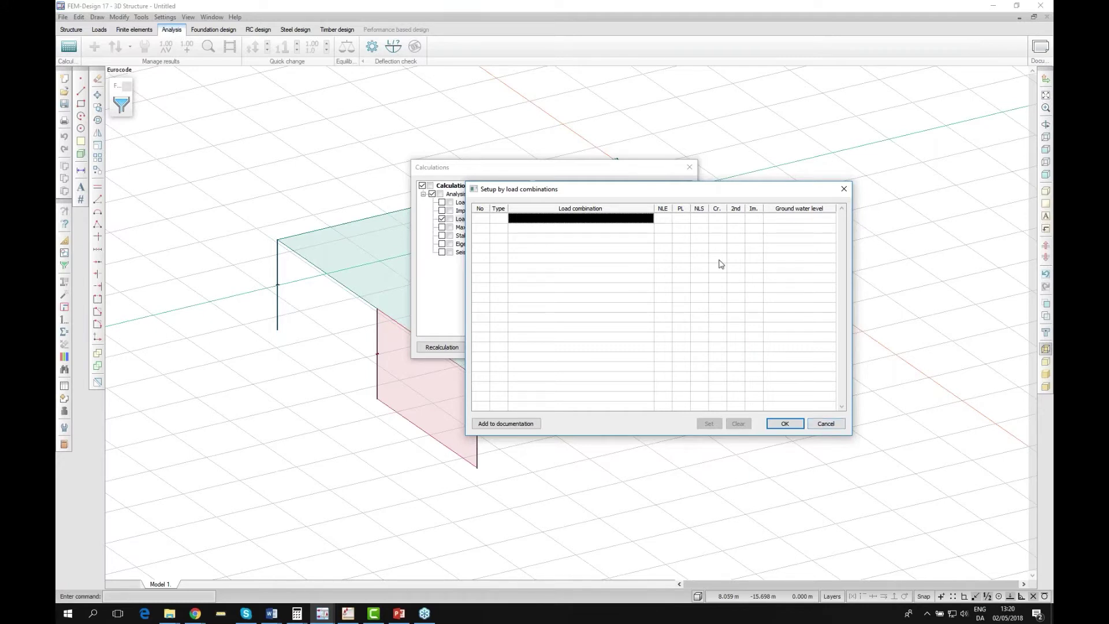
click(826, 424)
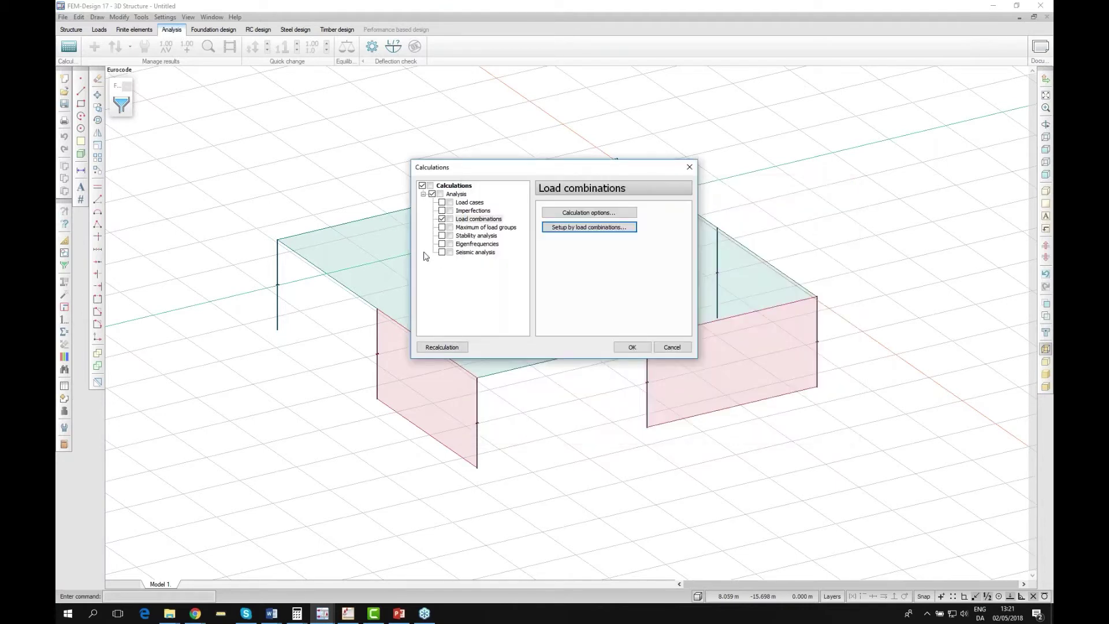
click(443, 219)
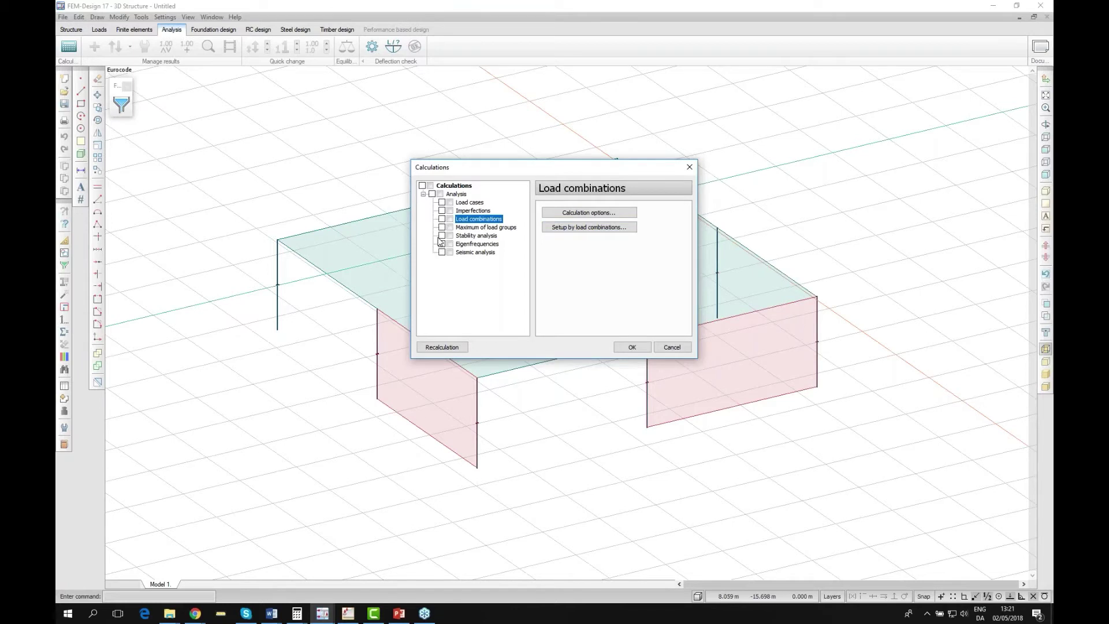
Look through the options for stability analysis, eigenfrequencies and seismic analysis, leaving all three deselected.
click(443, 236)
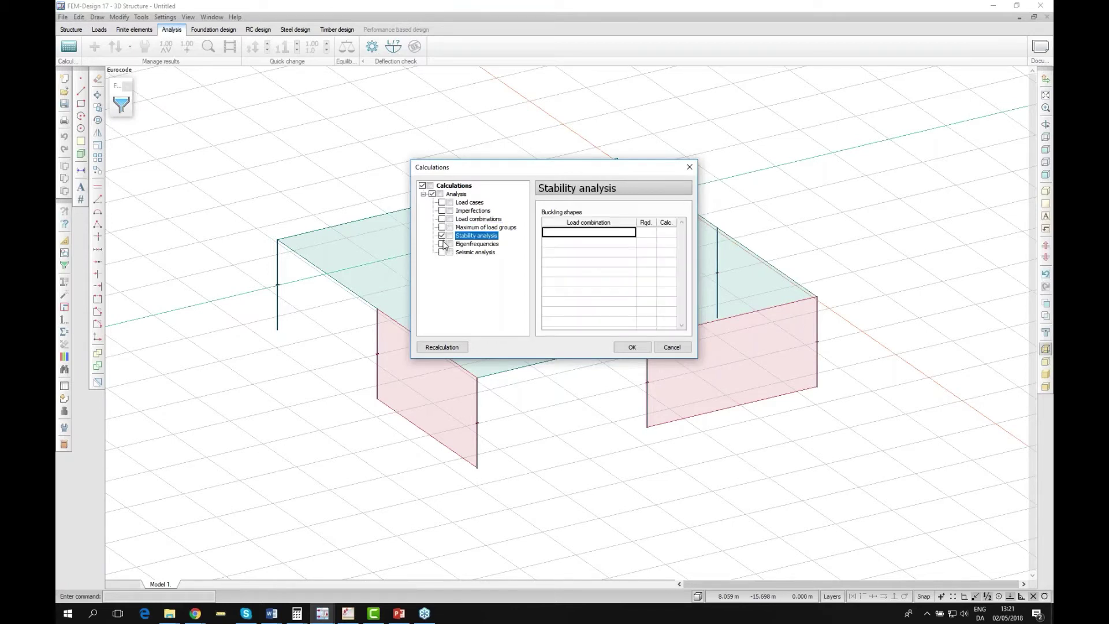
click(442, 253)
click(443, 236)
click(442, 244)
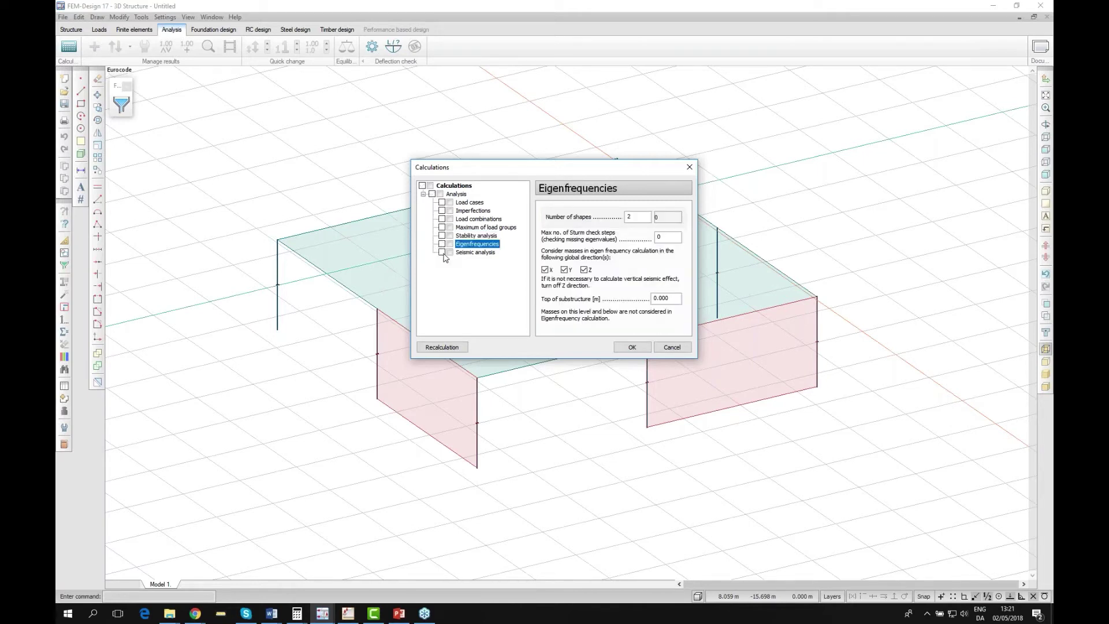
click(442, 253)
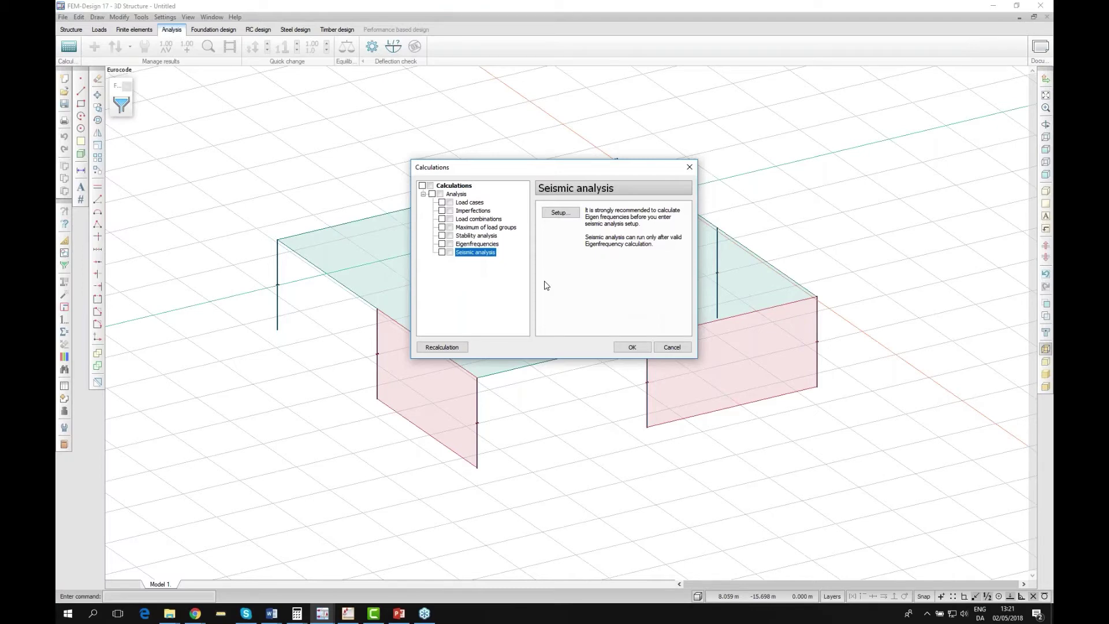
Cancel the calculation options and open the RC design of the plate model "Model Rev H - Pile location changed (1)".
click(672, 349)
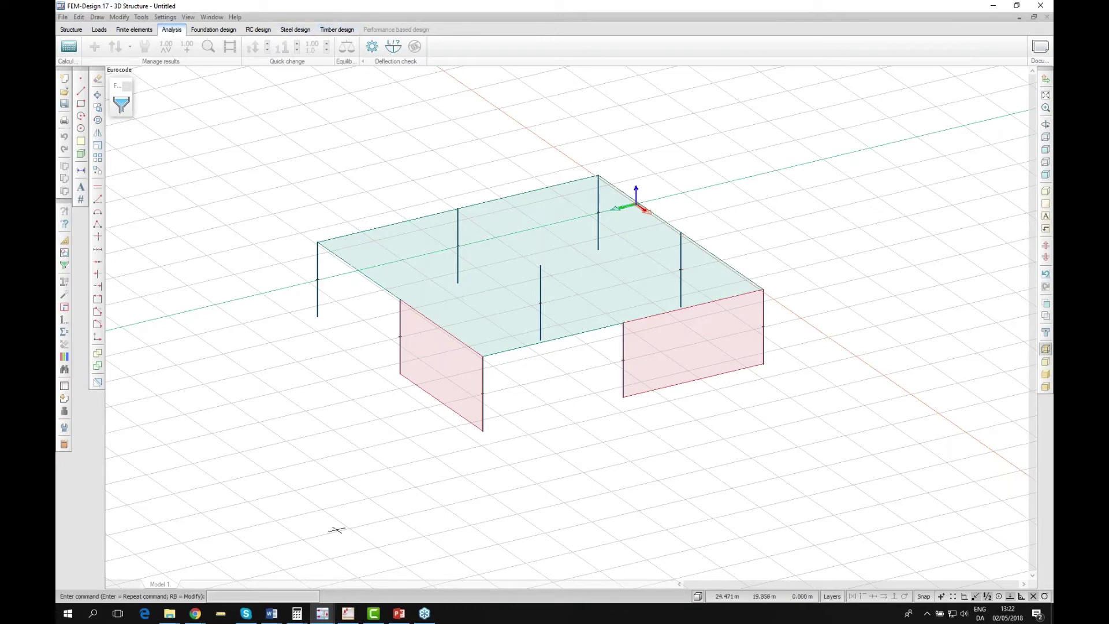
mouse_move(326, 621)
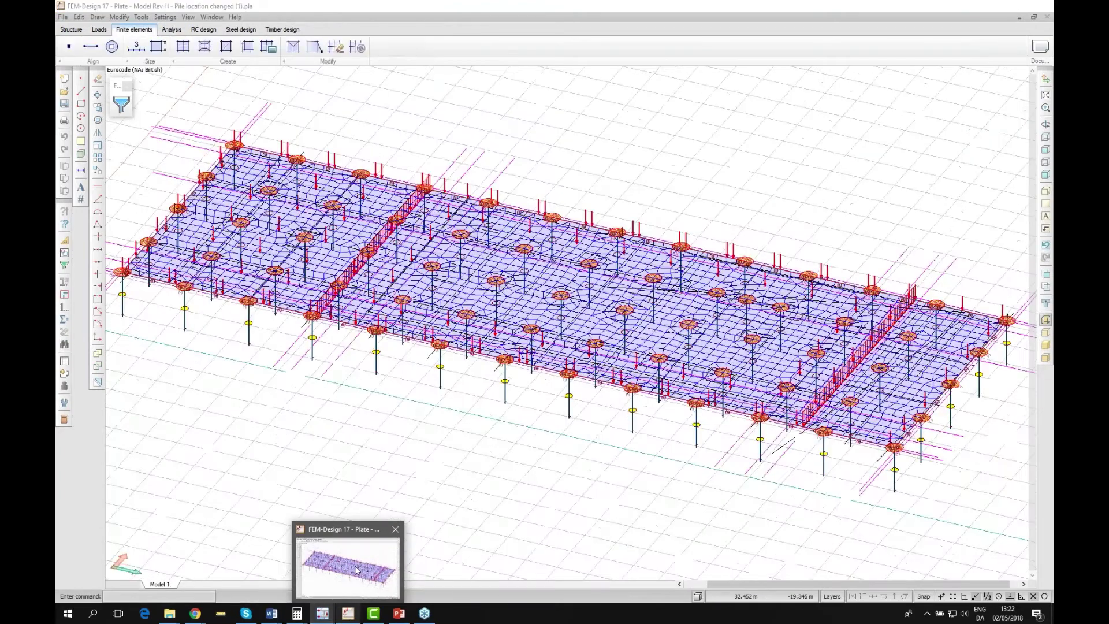
click(357, 570)
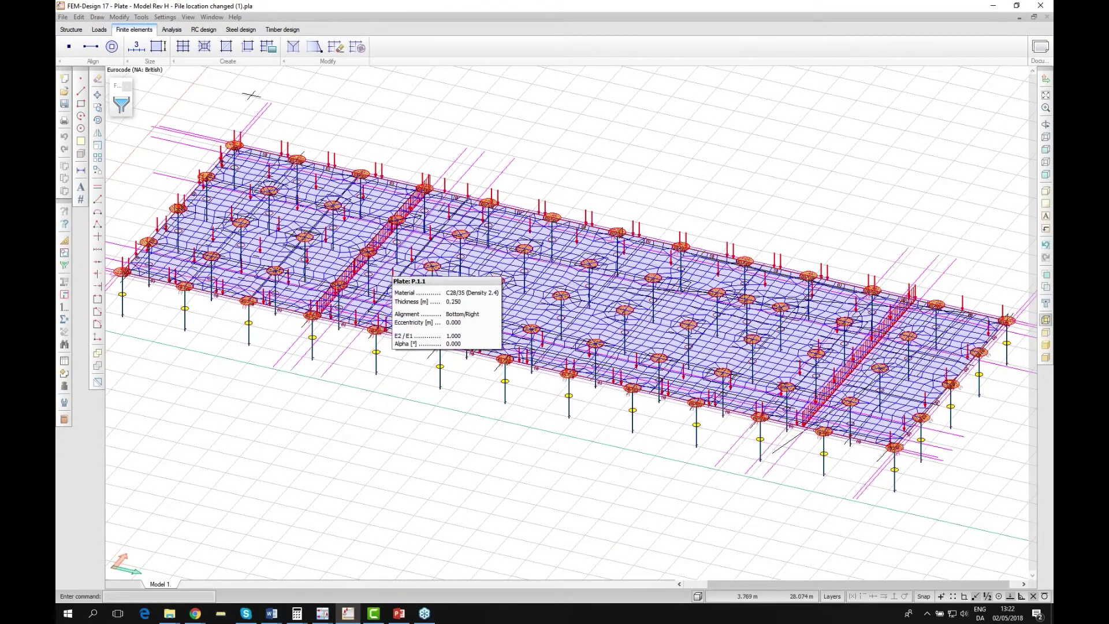
click(206, 31)
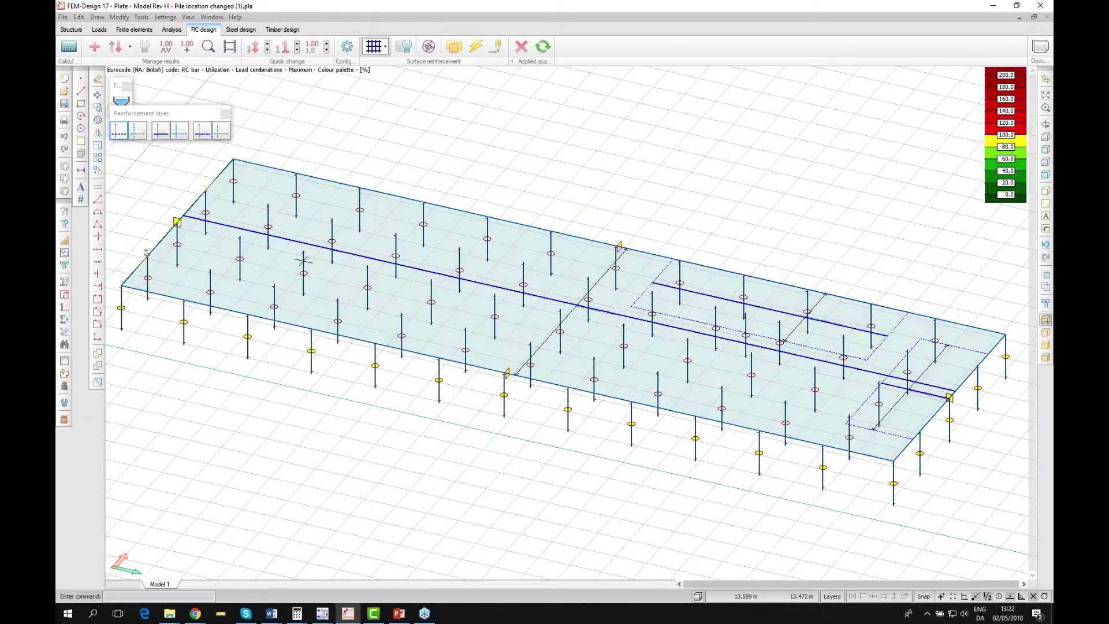
Look over the plate's applied surface reinforcement and open its utilization check for load combinations.
scroll(302, 261, down, 1)
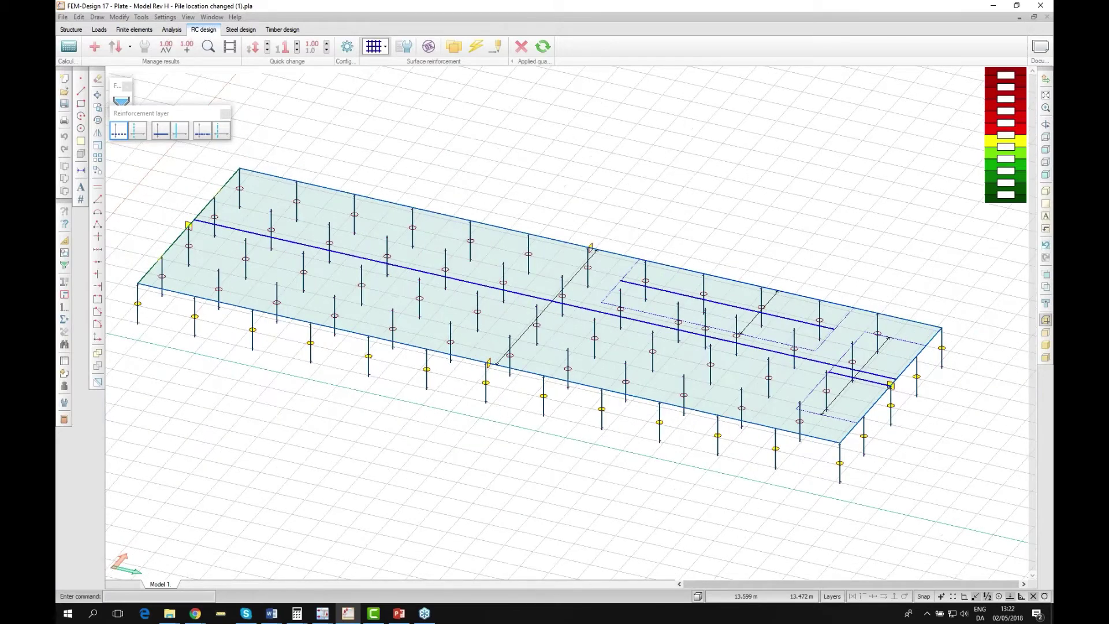
middle_drag(303, 261, 305, 262)
scroll(278, 320, up, 1)
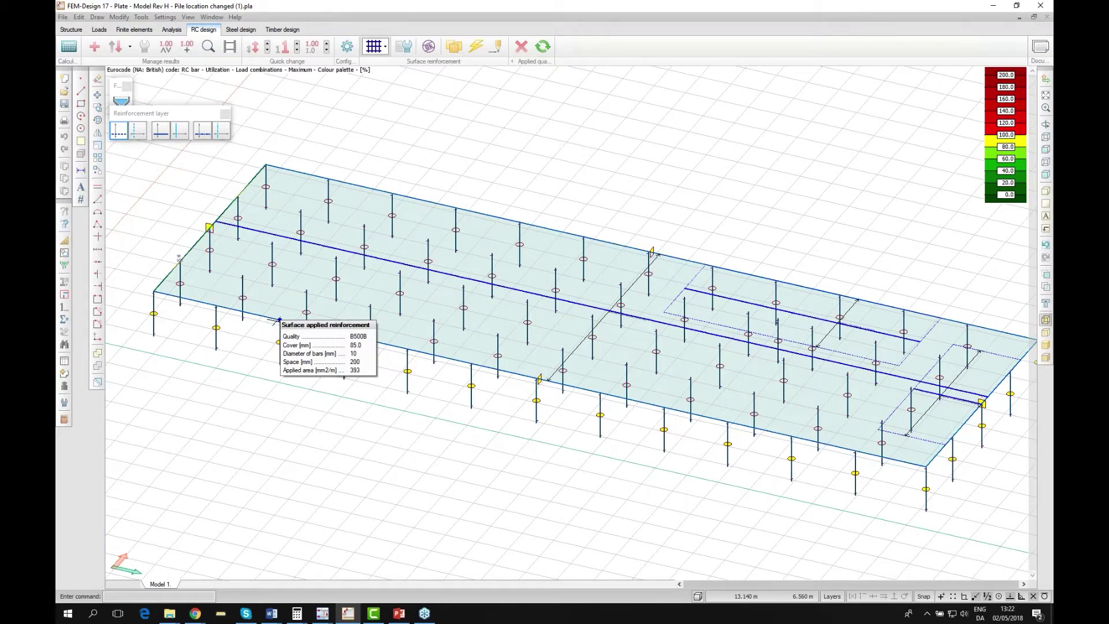
scroll(277, 320, down, 1)
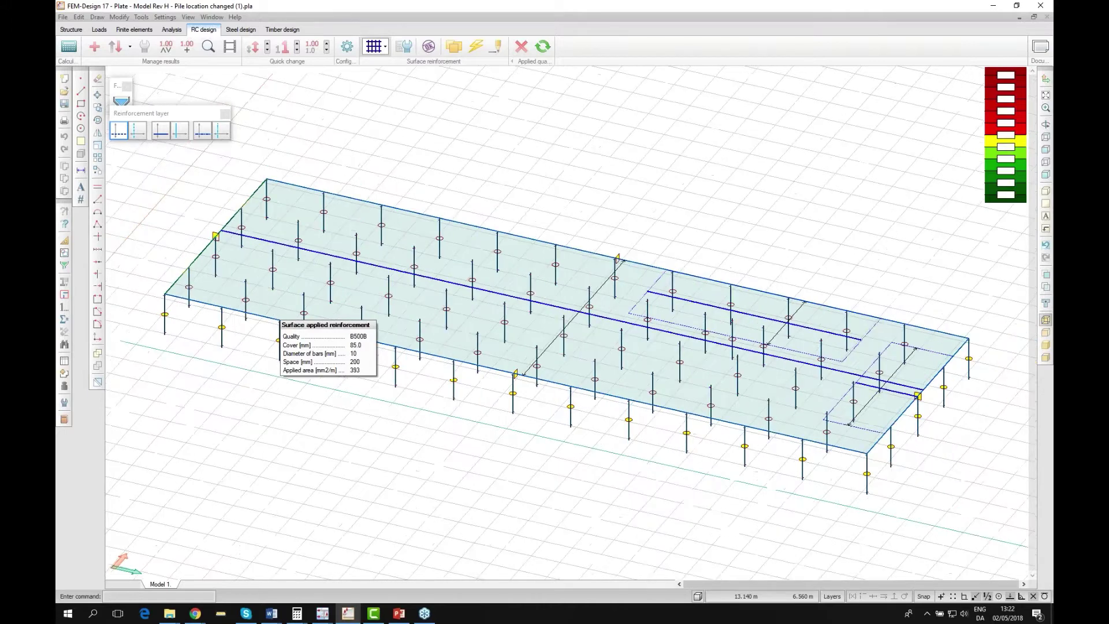
scroll(427, 338, up, 1)
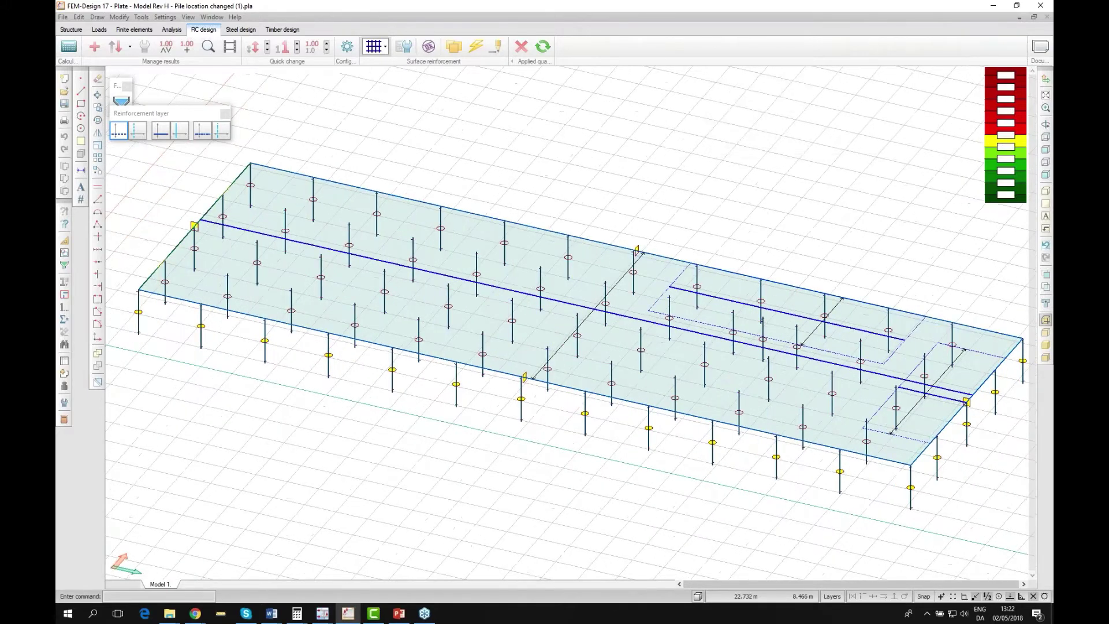
click(428, 46)
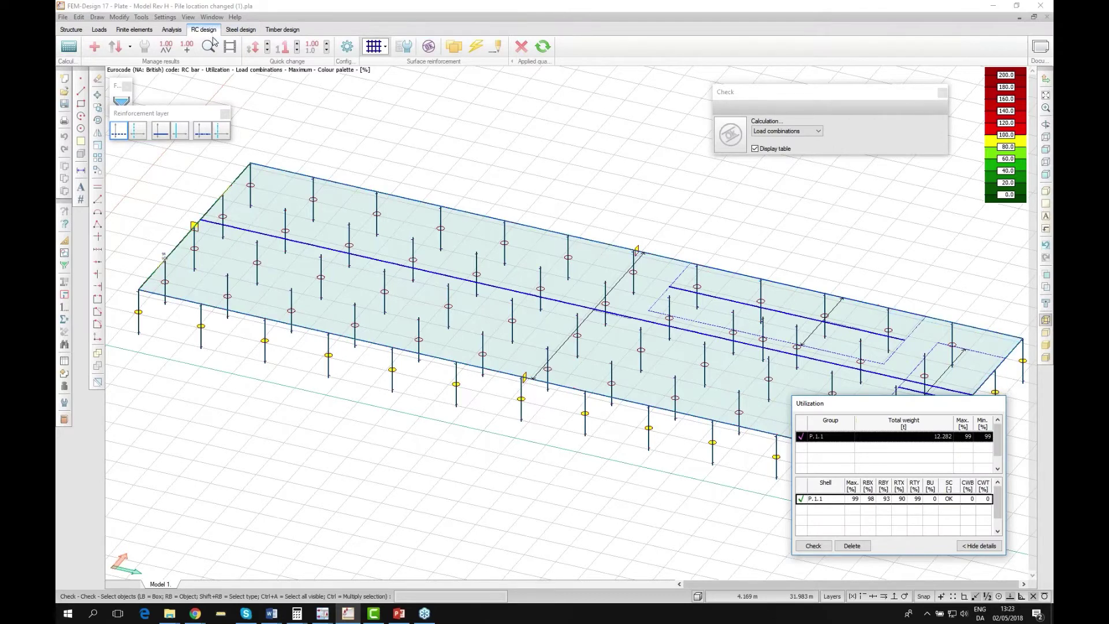
Look at the combinations offered for the RC bar utilization result and close the result selection without displaying anything.
click(92, 47)
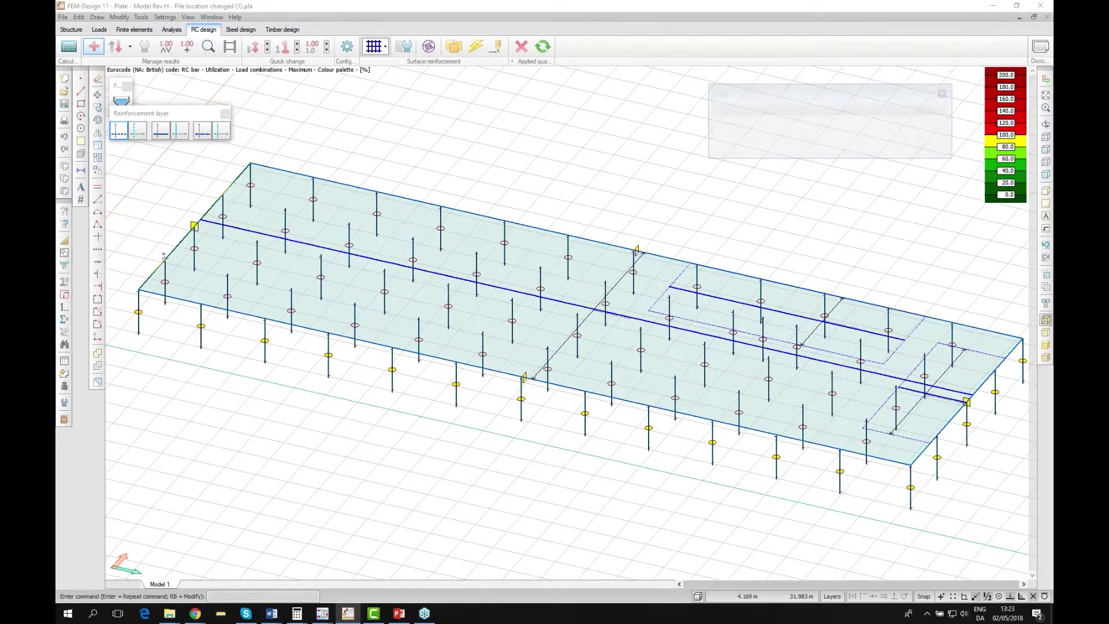
drag(501, 224, 501, 200)
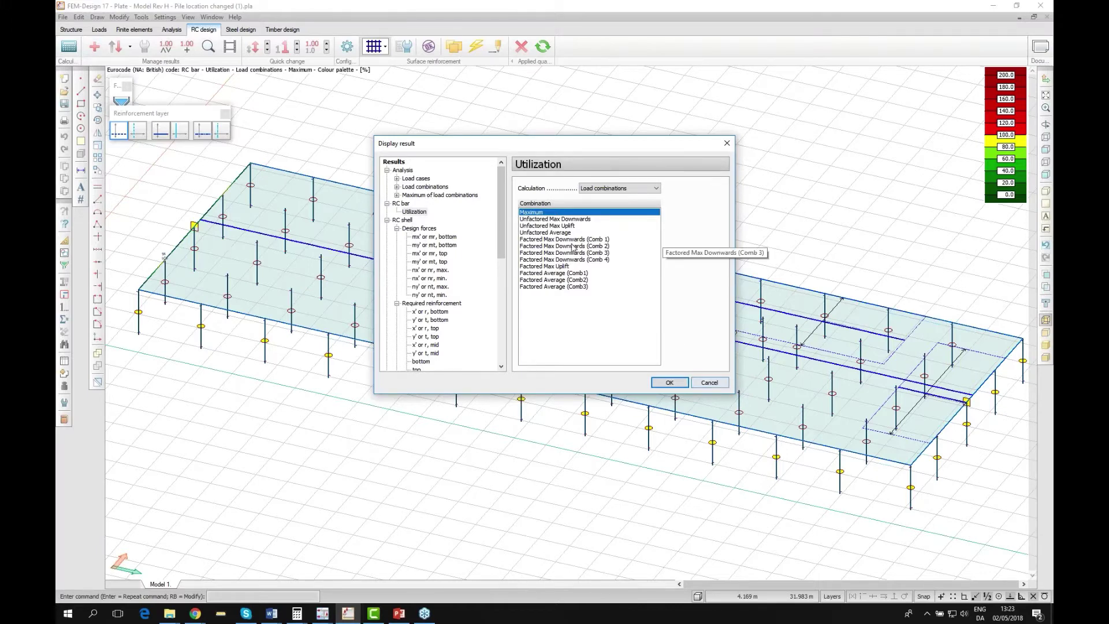
click(709, 382)
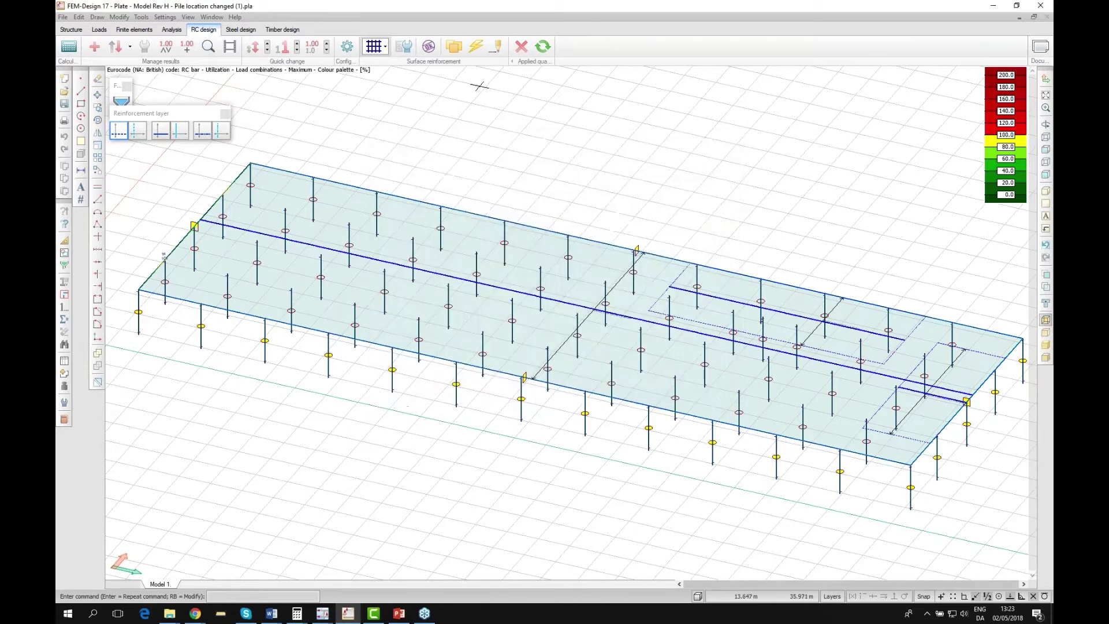
Check the reinforcement of all plate objects for load combinations and move the utilization table clear of the plate.
click(429, 46)
key(ctrl+a)
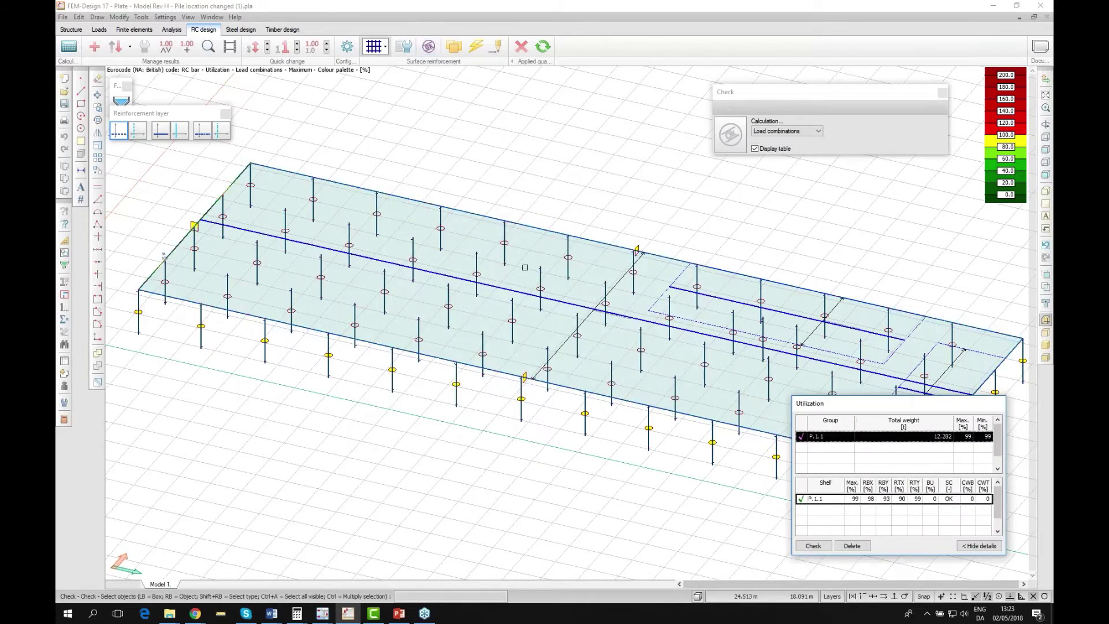
key(Return)
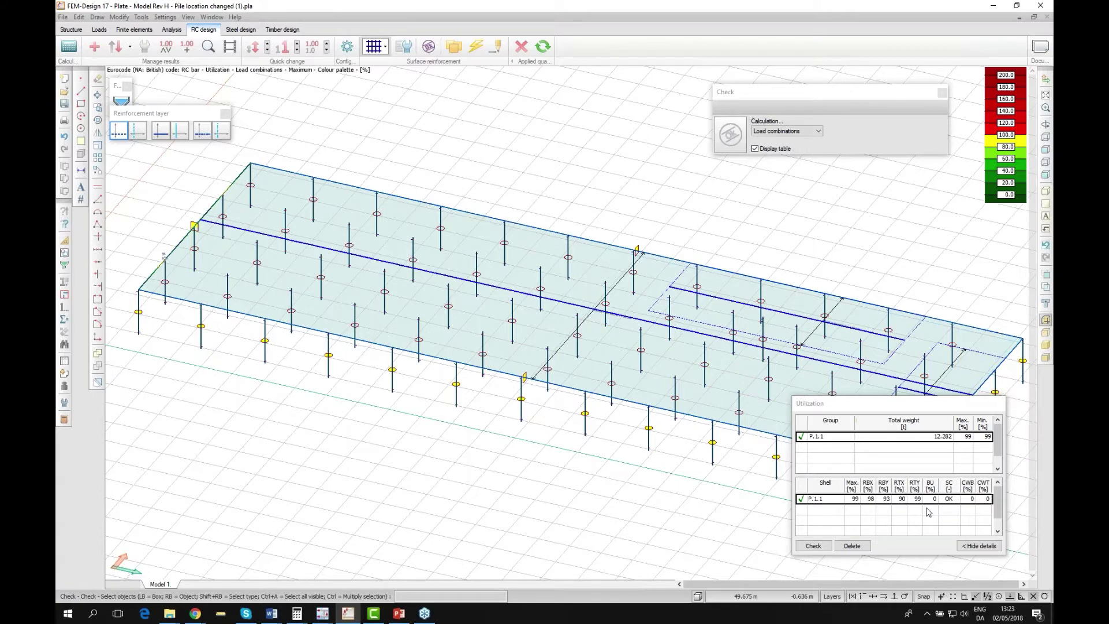
drag(847, 409, 846, 430)
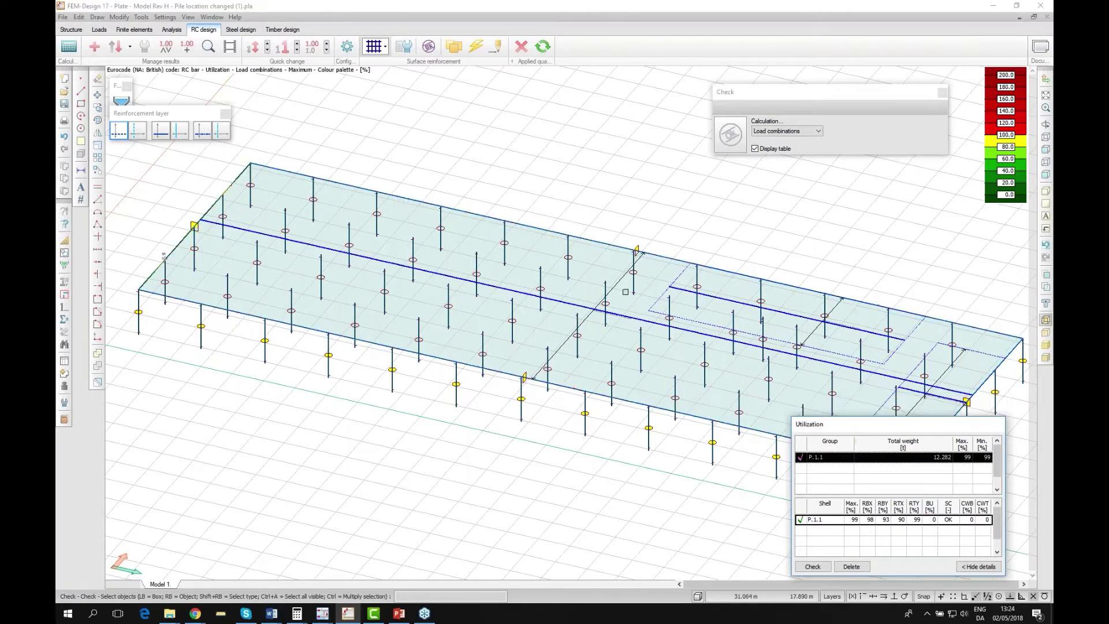
Open the auto design for surface reinforcement and examine the additional reinforcement regions in the 3D view.
click(473, 49)
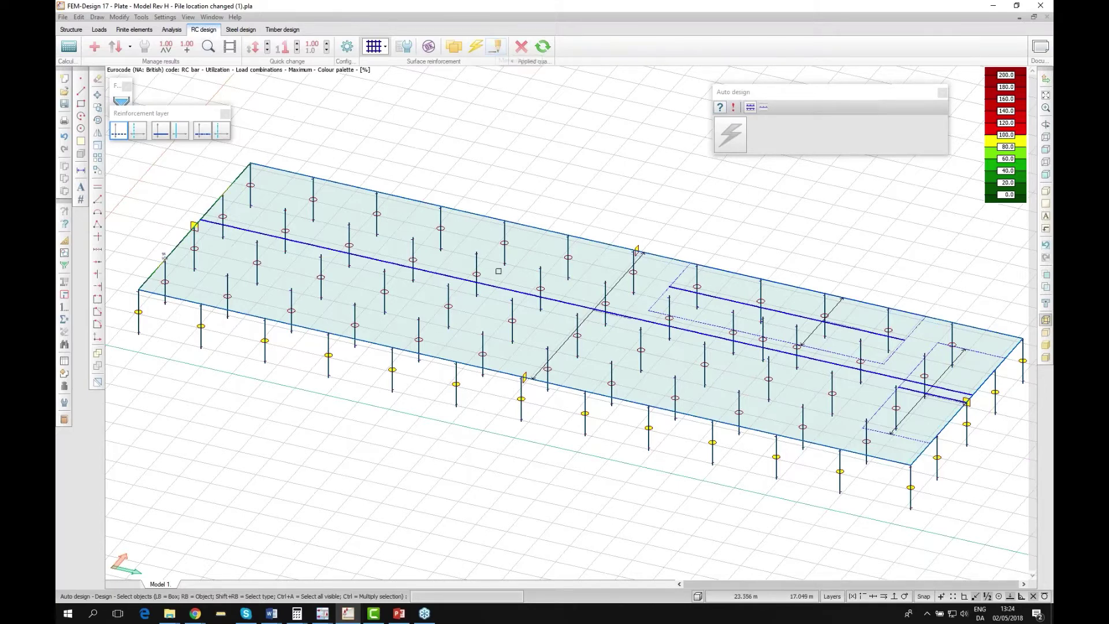
scroll(499, 271, up, 5)
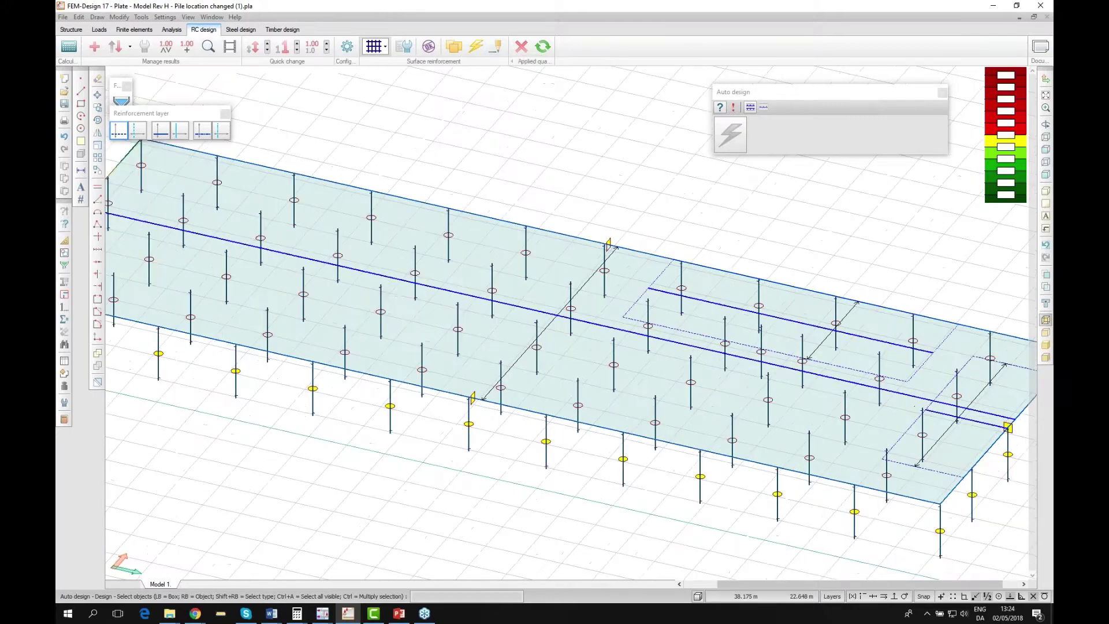
scroll(783, 318, down, 2)
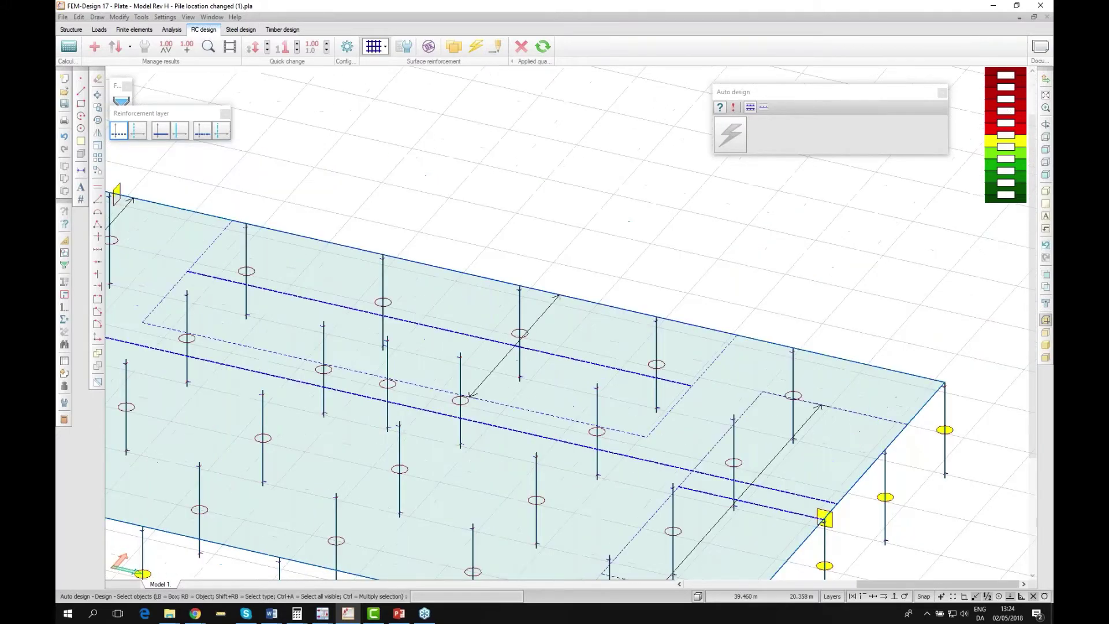
scroll(643, 358, down, 2)
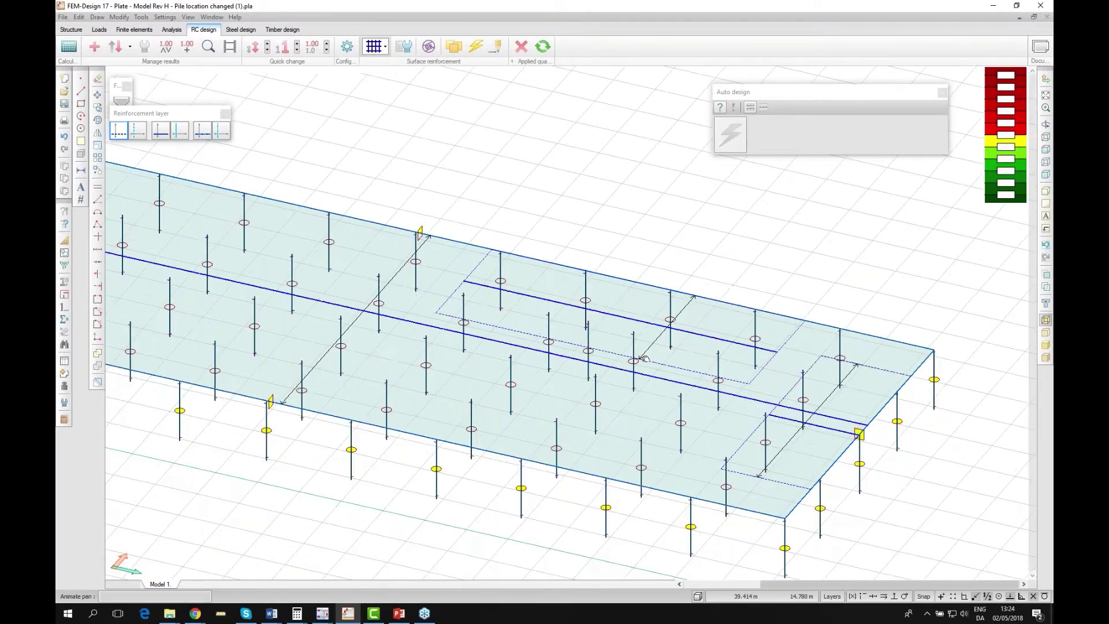
scroll(643, 358, up, 2)
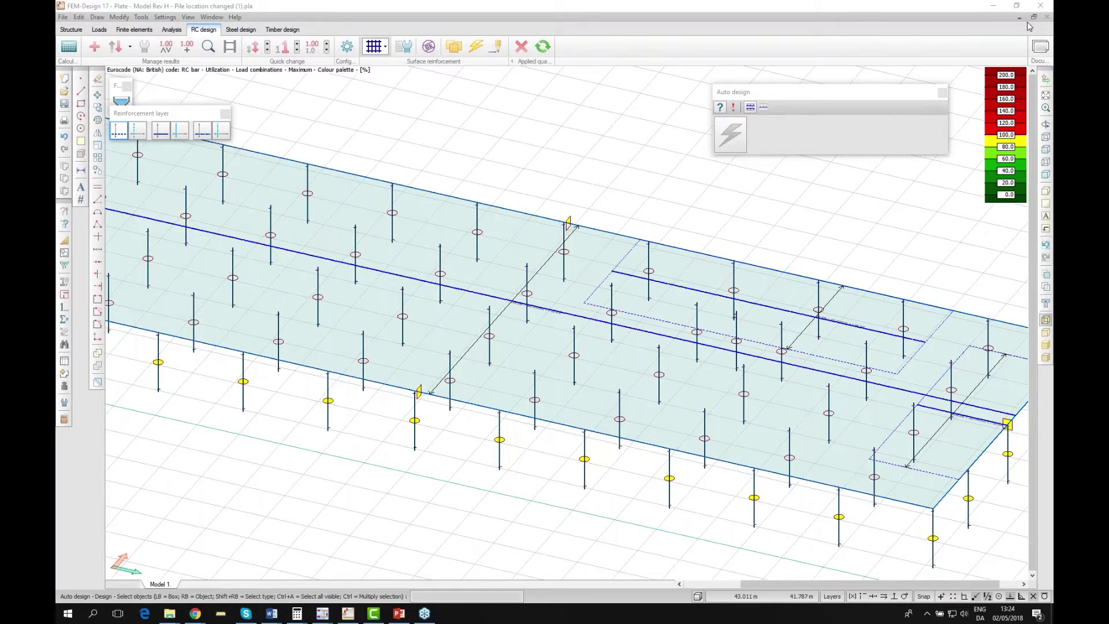
Examine the bar diameters, spacing and extents of the plate's reinforcement regions in plan view and return to a 3D view.
click(1045, 137)
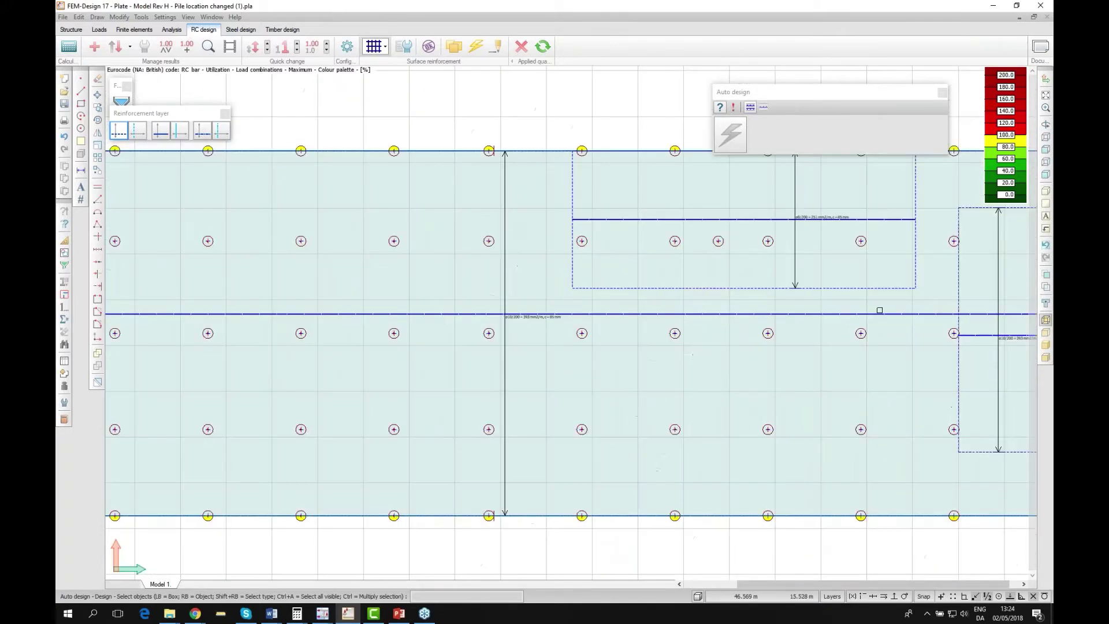
scroll(880, 310, down, 3)
scroll(749, 318, up, 4)
scroll(473, 331, up, 6)
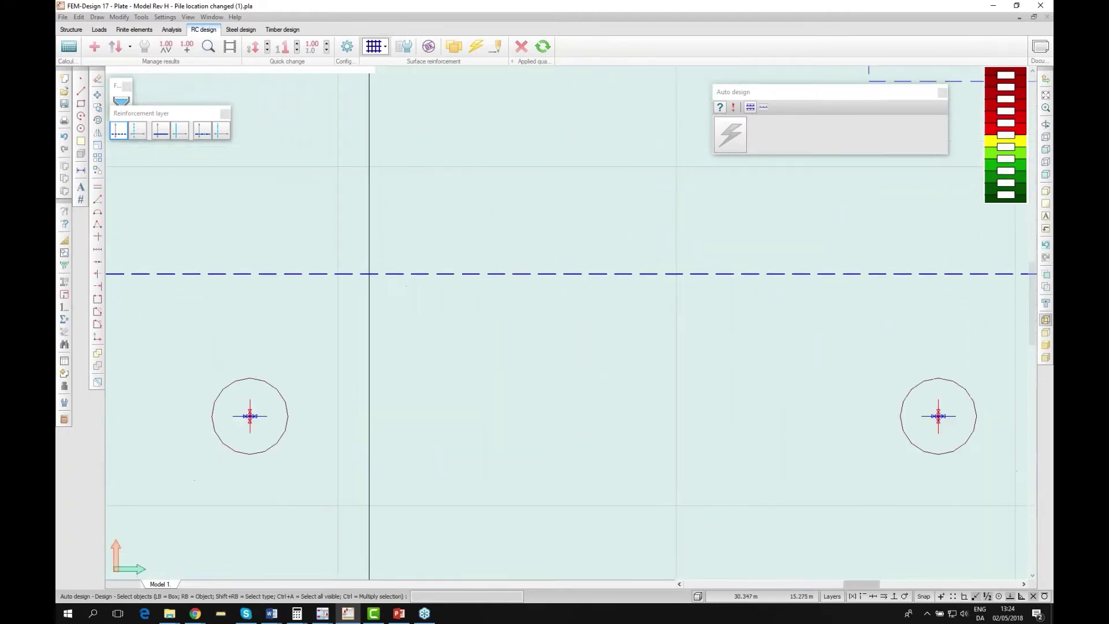
scroll(406, 286, down, 3)
scroll(405, 294, down, 6)
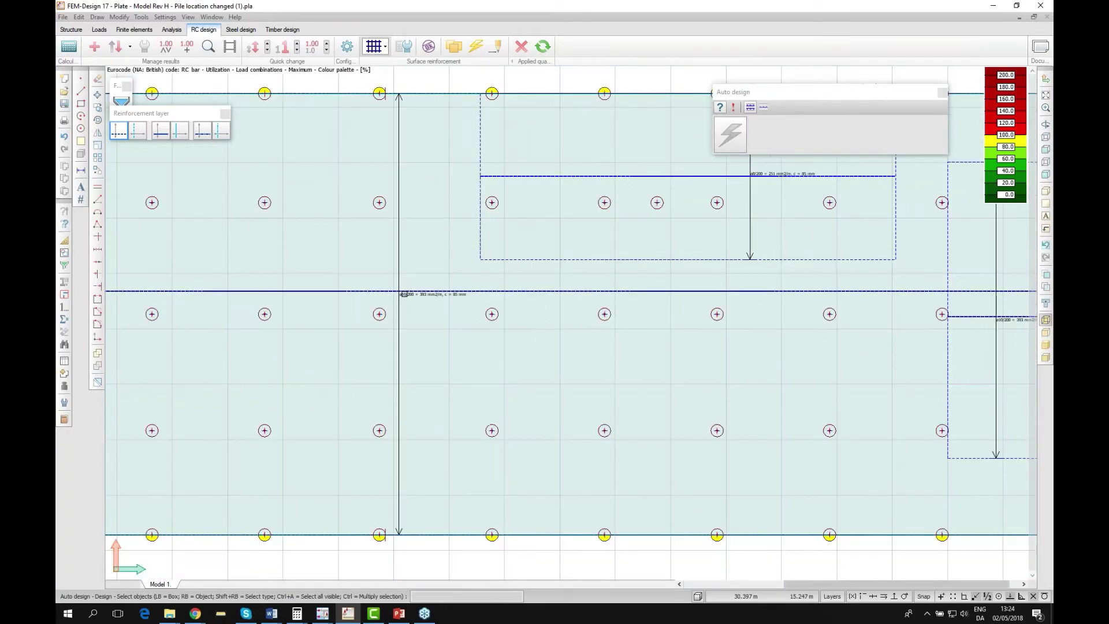
scroll(405, 294, down, 1)
scroll(803, 177, up, 4)
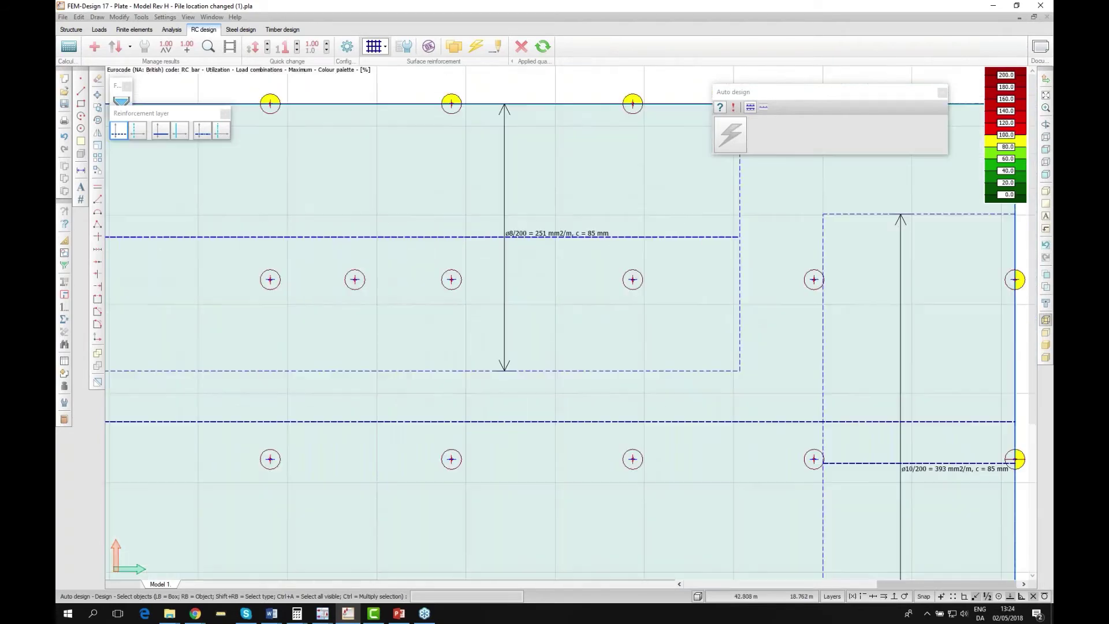
scroll(494, 269, down, 3)
scroll(848, 319, up, 3)
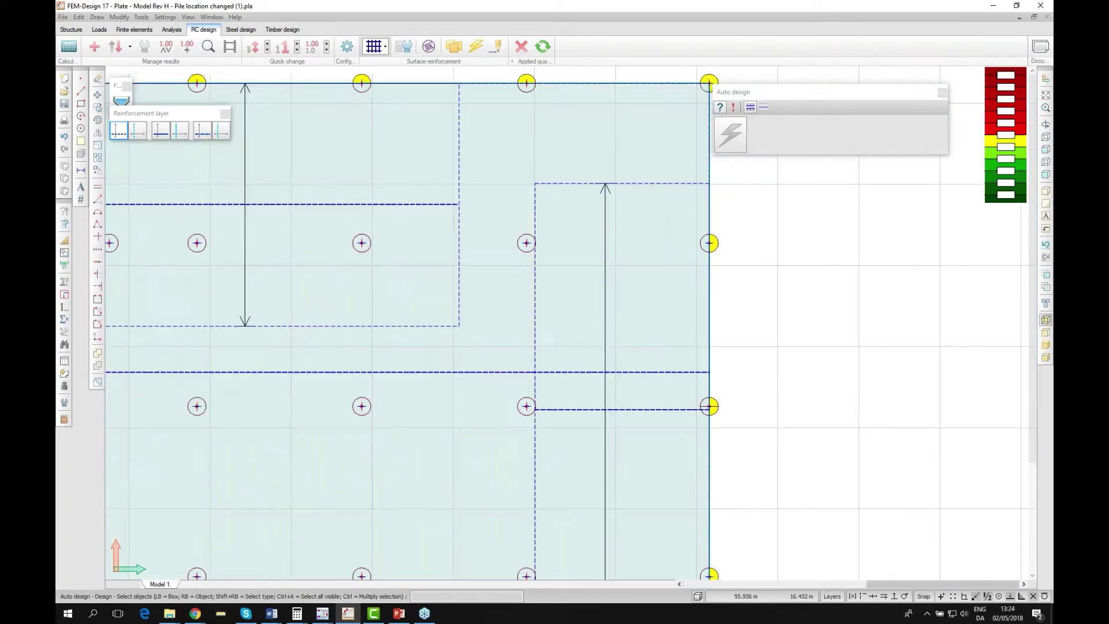
scroll(682, 359, up, 2)
scroll(793, 322, down, 4)
scroll(794, 322, up, 1)
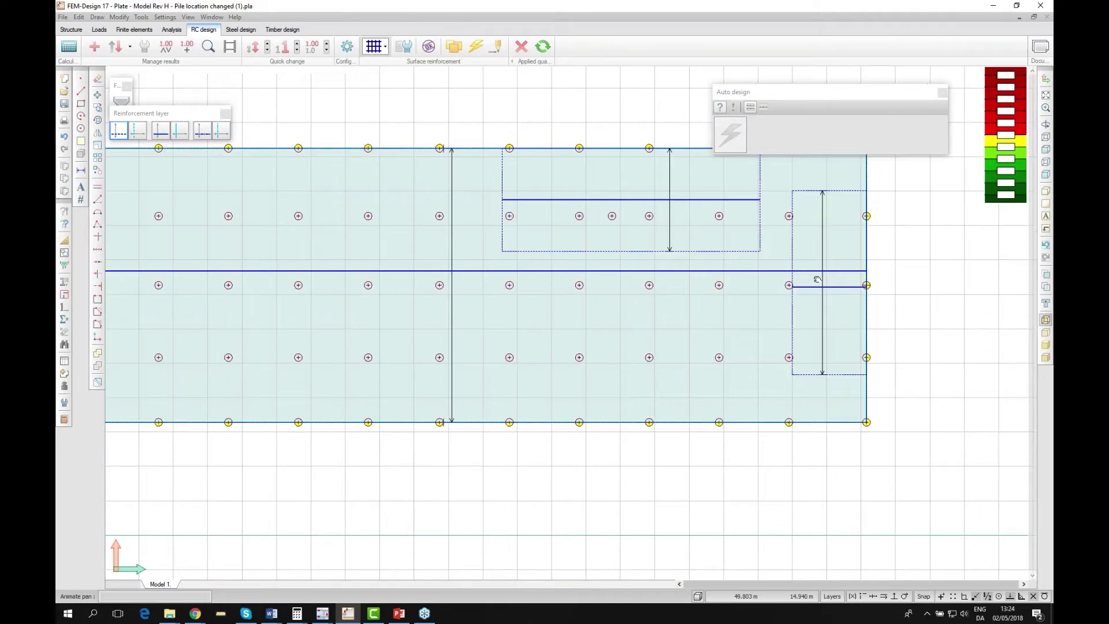
scroll(793, 322, down, 1)
shift+middle_drag(794, 322, 682, 225)
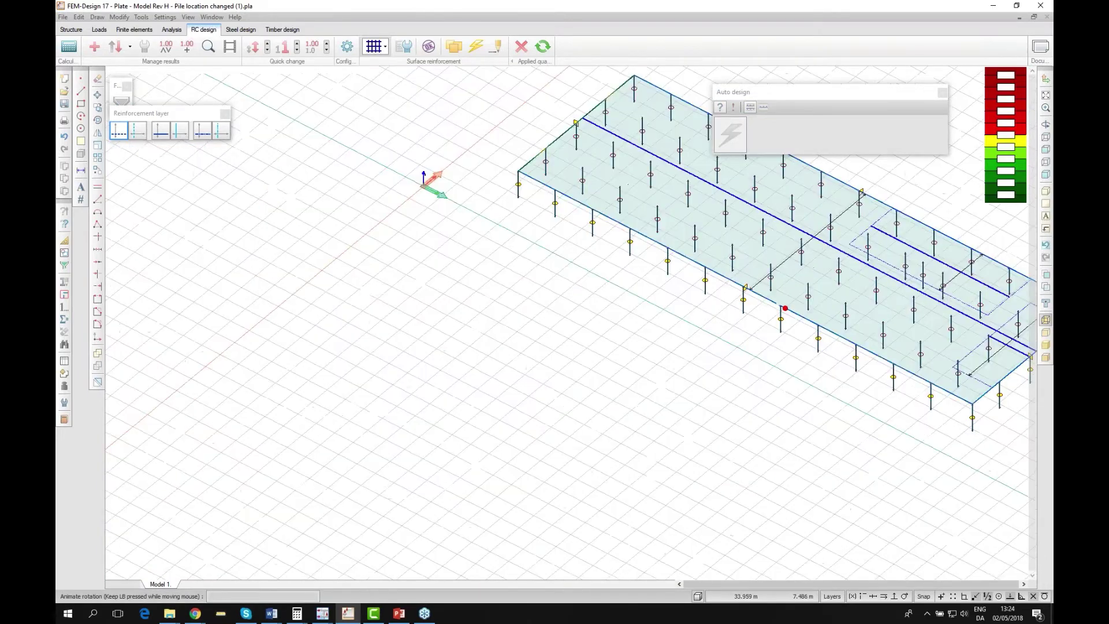
Look through the required reinforcement results in the x' or r and y' or t directions, at the bottom and top.
click(94, 50)
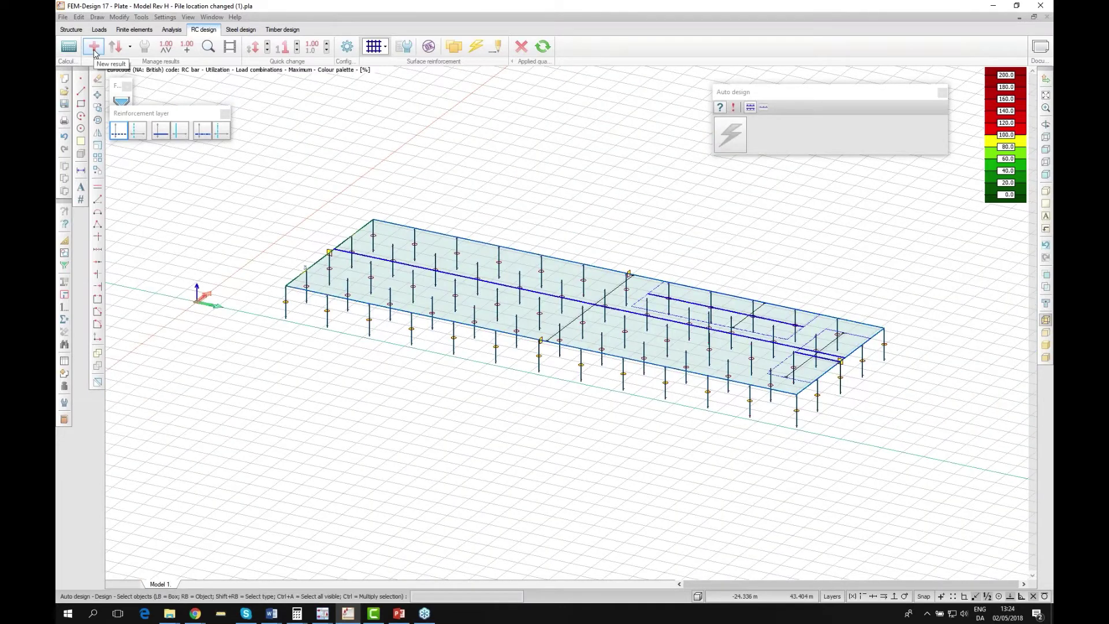
click(94, 50)
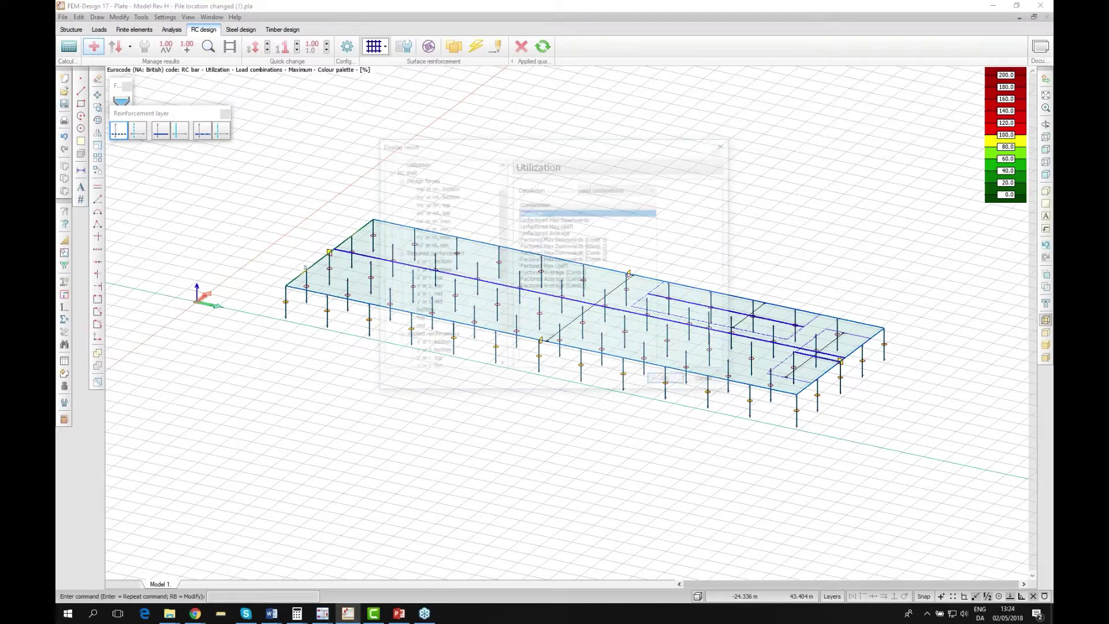
scroll(501, 213, down, 3)
click(427, 249)
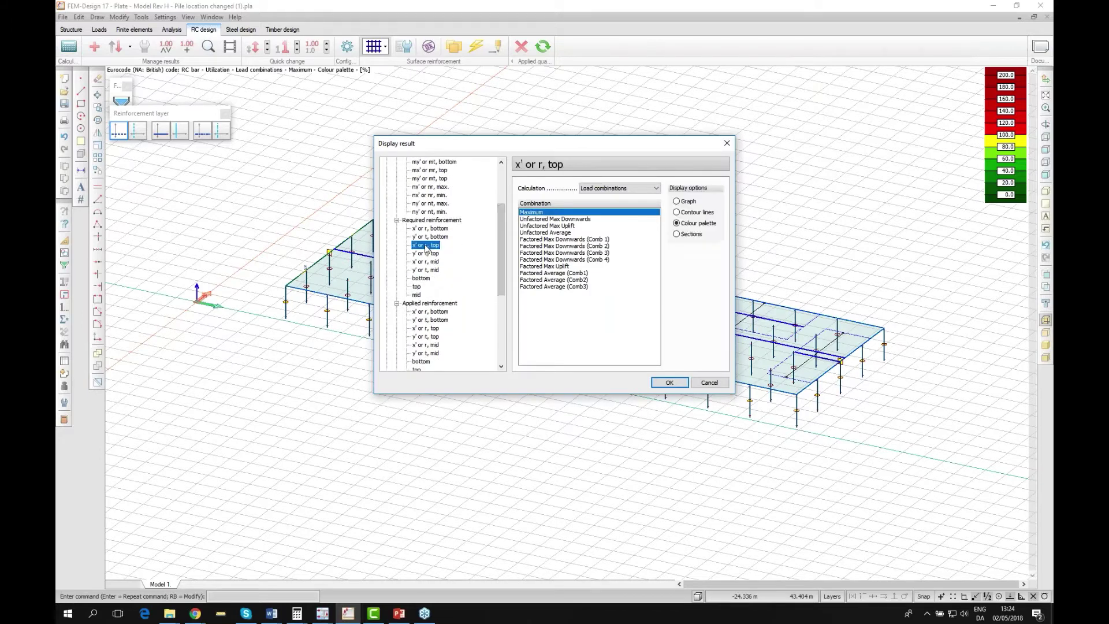
click(431, 229)
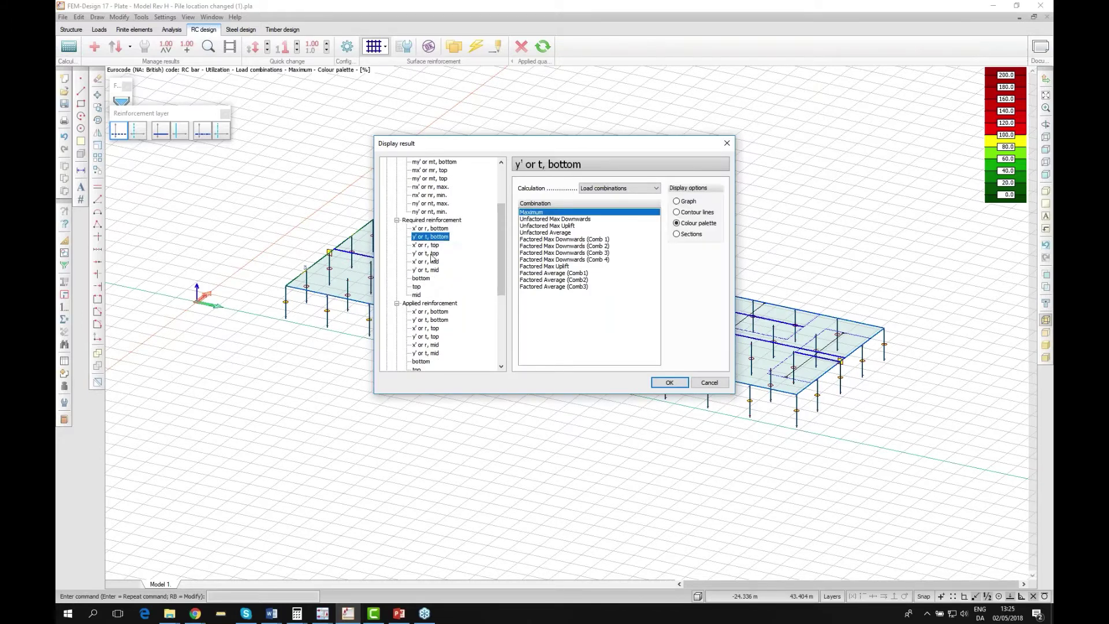
click(431, 254)
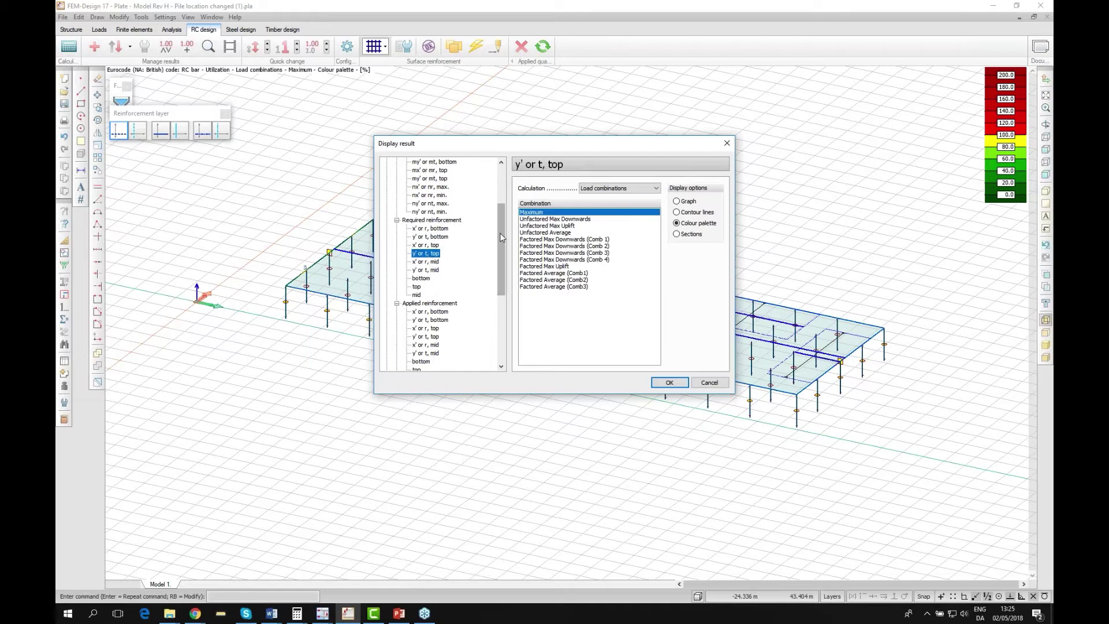
Look through the missing reinforcement results, including x' or r, bottom and y' or t, bottom and top.
drag(499, 242, 503, 282)
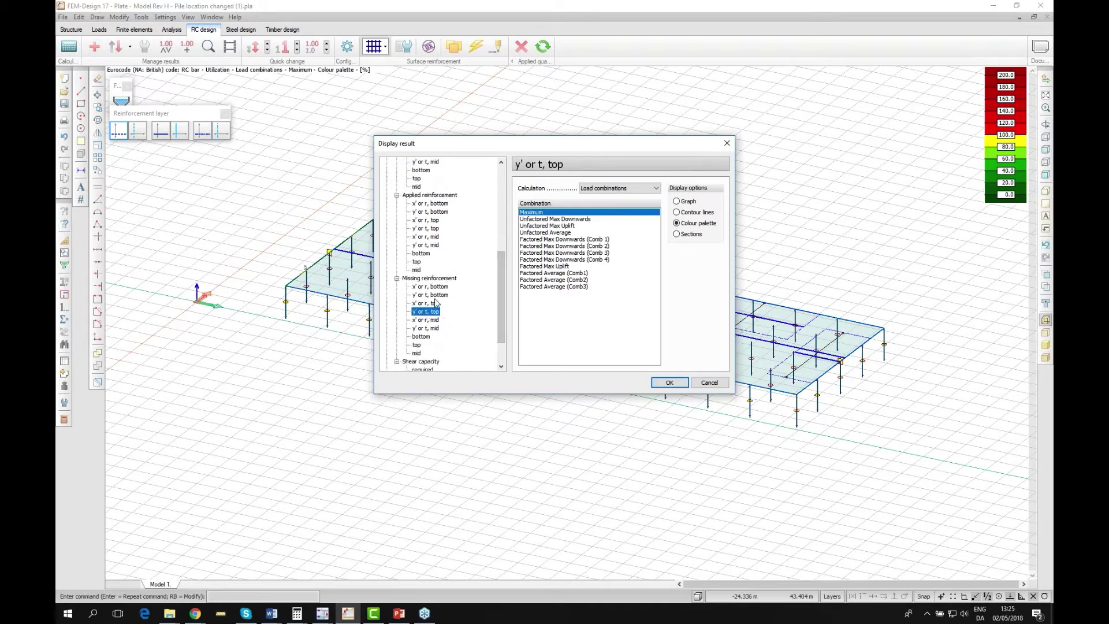
click(433, 296)
click(431, 287)
drag(500, 276, 502, 229)
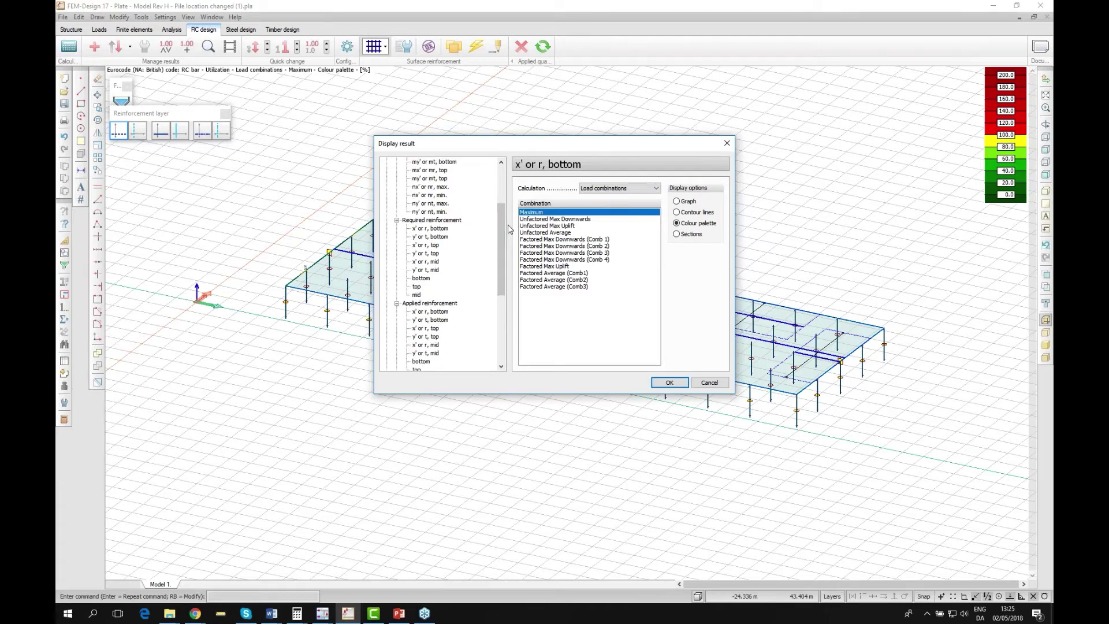
drag(499, 229, 498, 278)
click(425, 312)
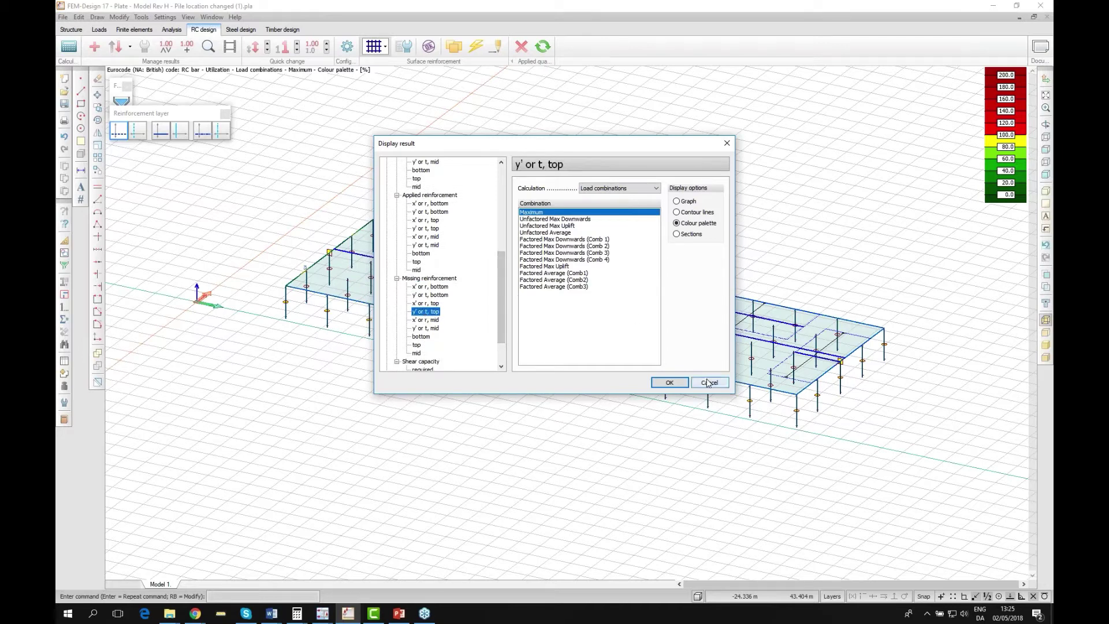
Display the maximum required reinforcement for y' or t, bottom as a colour palette and examine the peak area near the plate's long edge.
drag(501, 292, 501, 251)
click(430, 220)
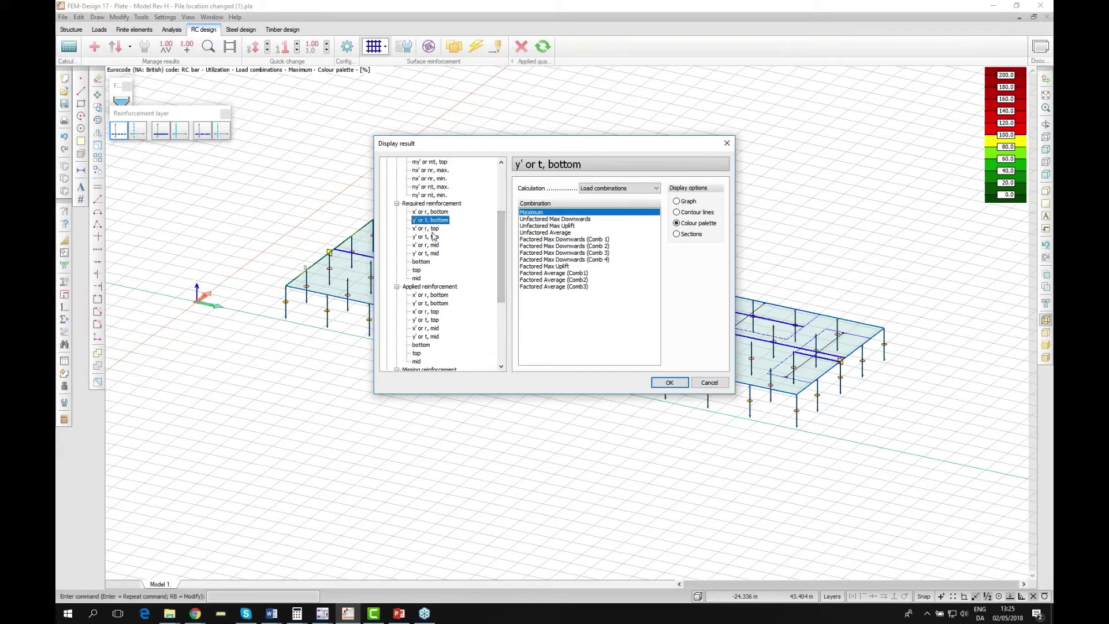
click(670, 384)
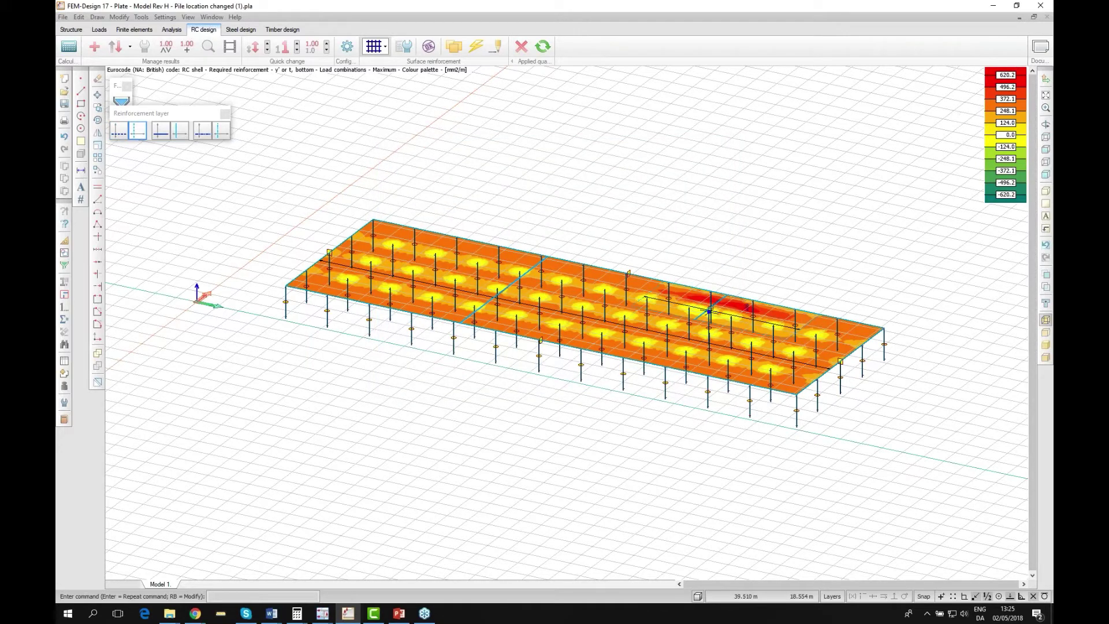
scroll(661, 306, up, 2)
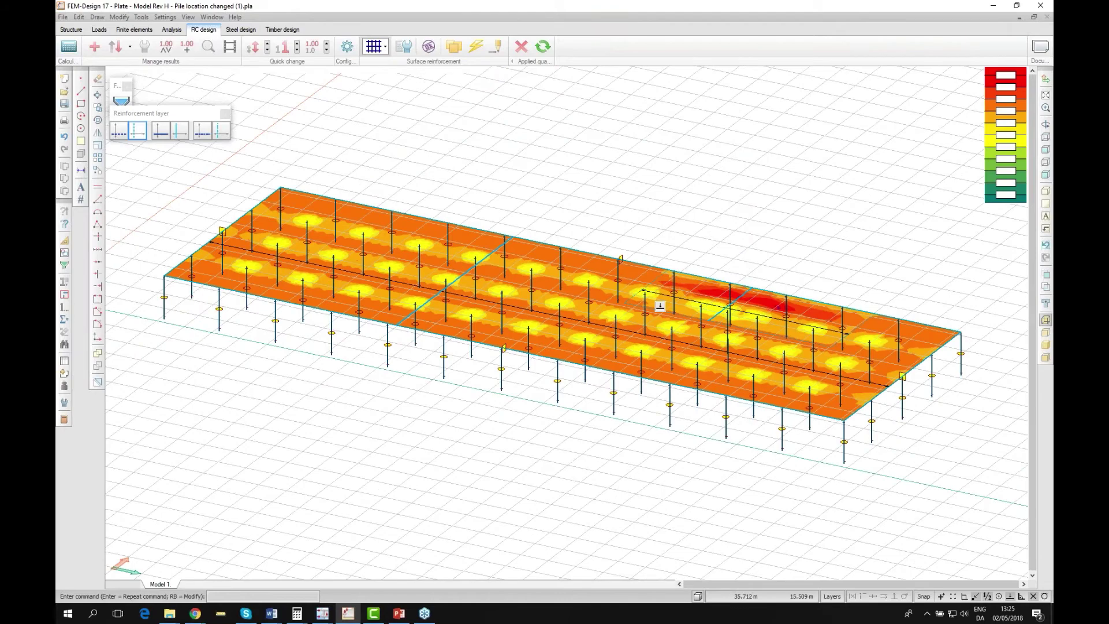
scroll(660, 306, up, 2)
scroll(654, 316, up, 2)
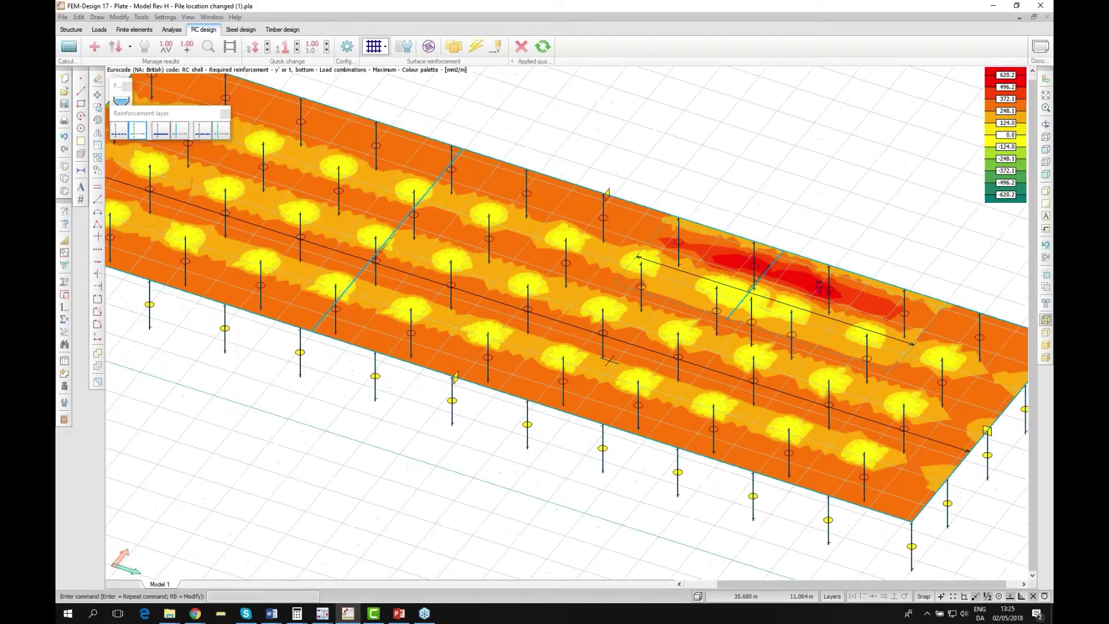
scroll(610, 361, up, 2)
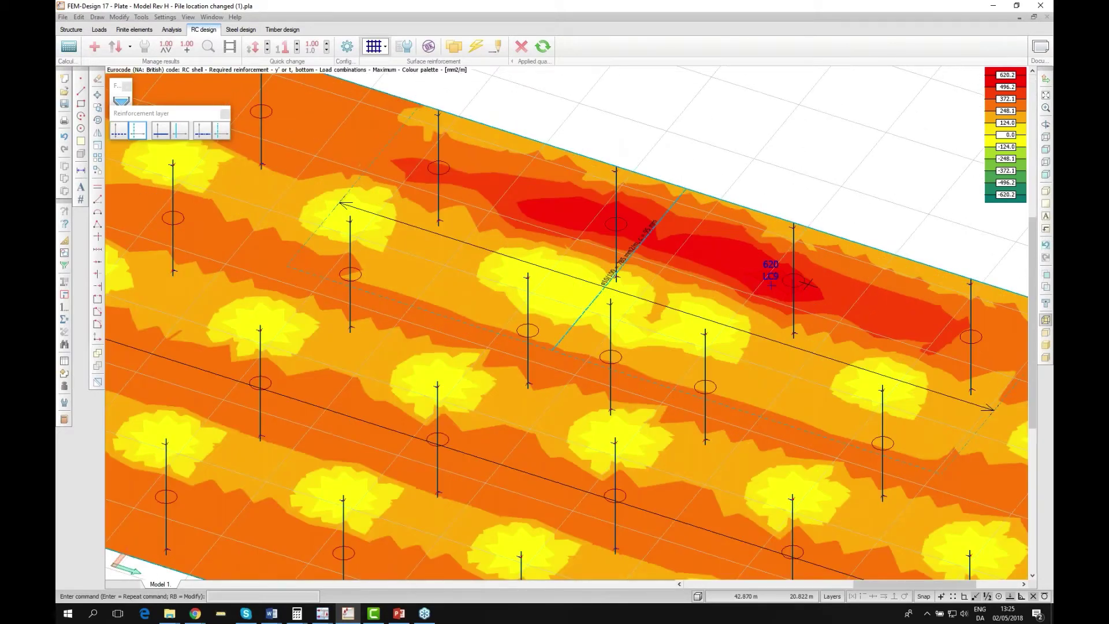
scroll(771, 282, down, 3)
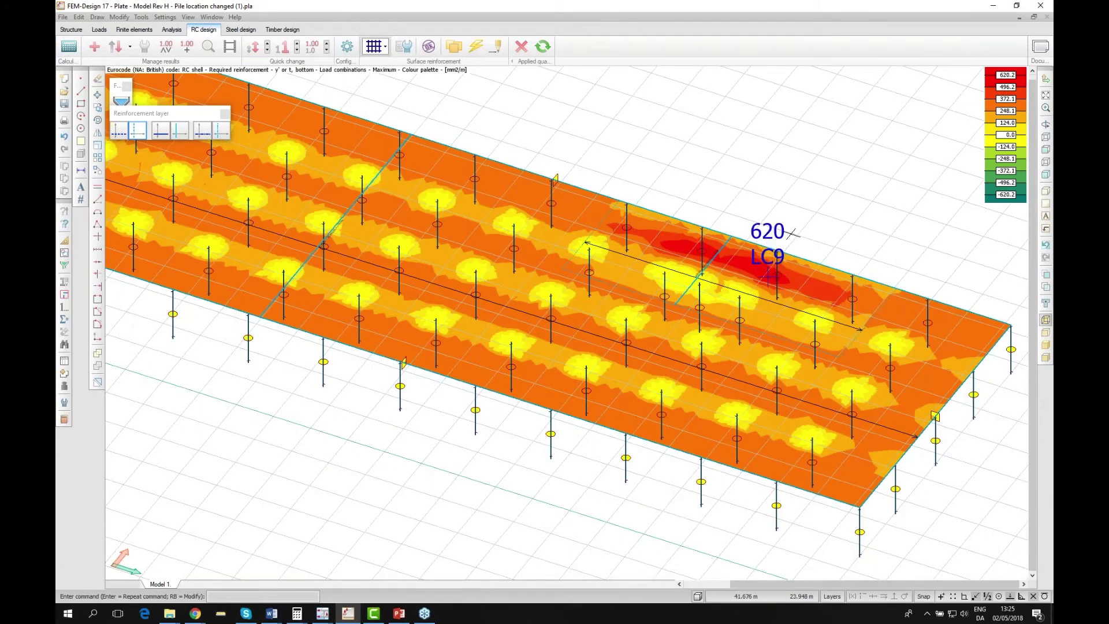
scroll(769, 278, down, 1)
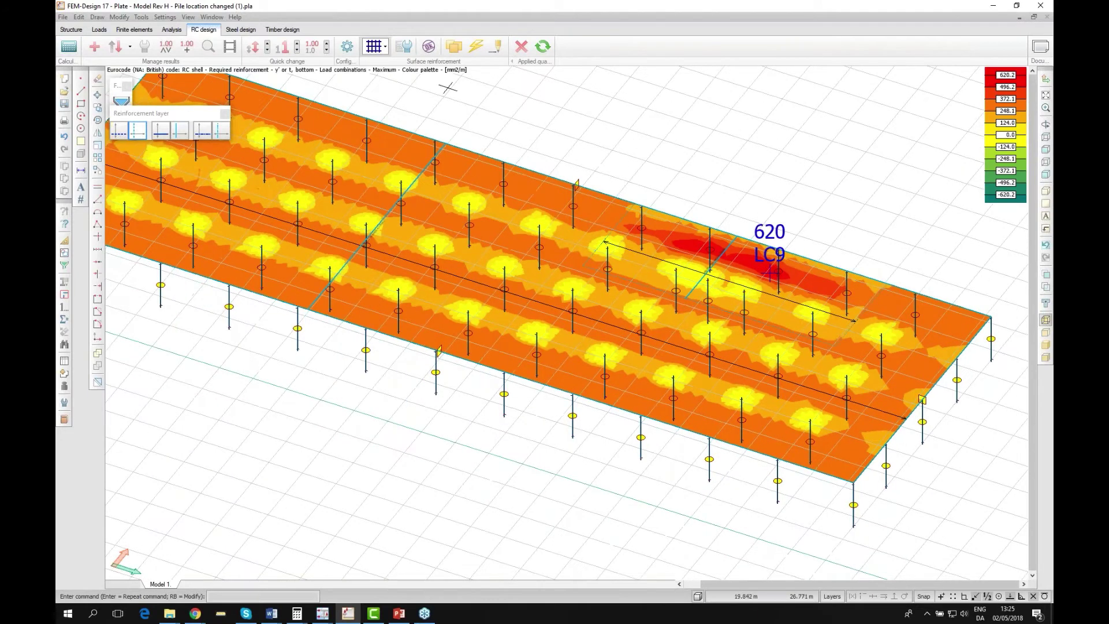
scroll(771, 273, down, 2)
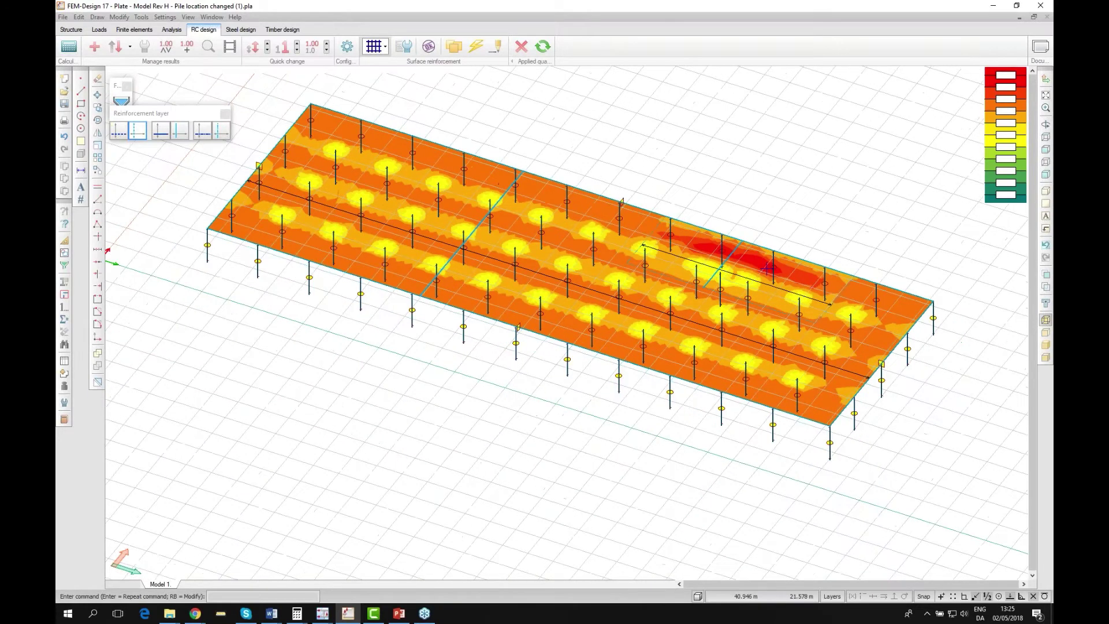
scroll(766, 267, up, 1)
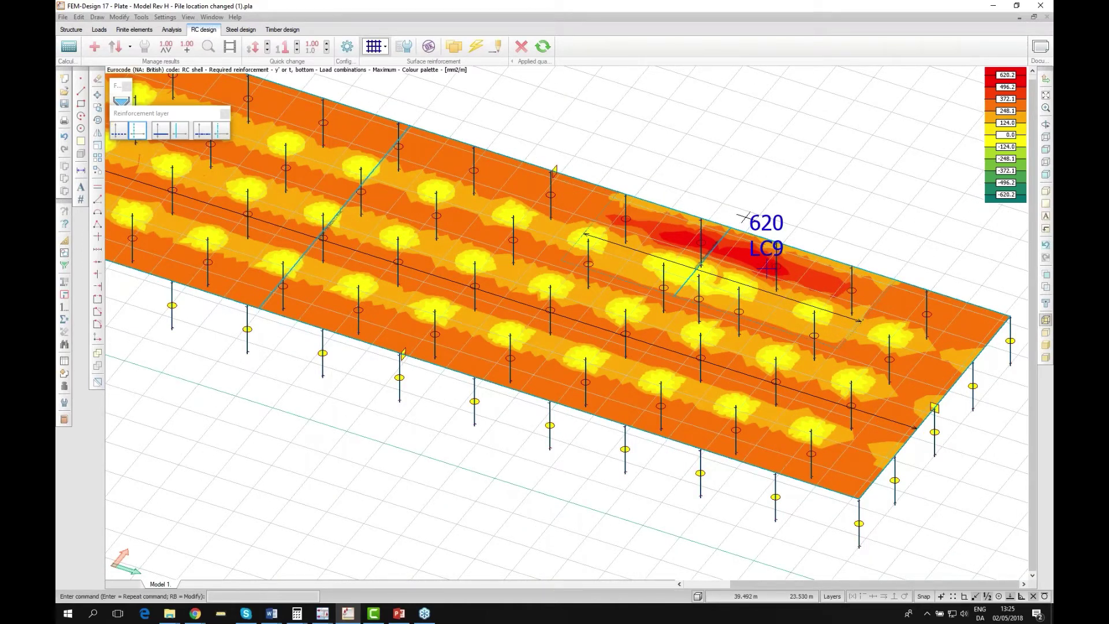
scroll(766, 269, down, 1)
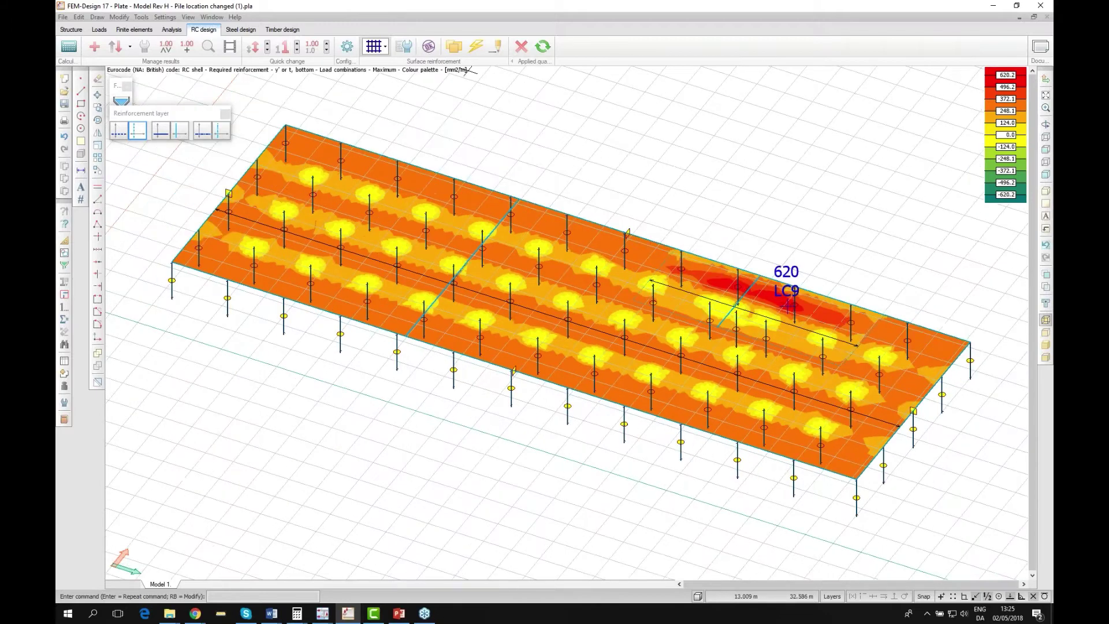
Open the surface reinforcement auto design for all plates and review its bottom face and top face design parameters without changing them.
click(477, 47)
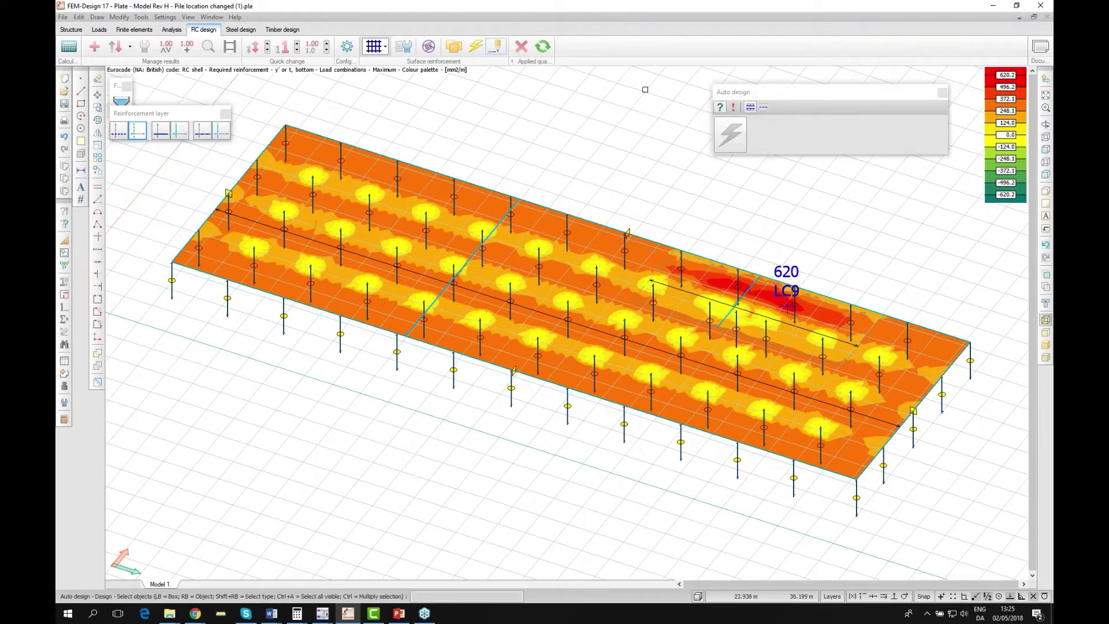
click(731, 122)
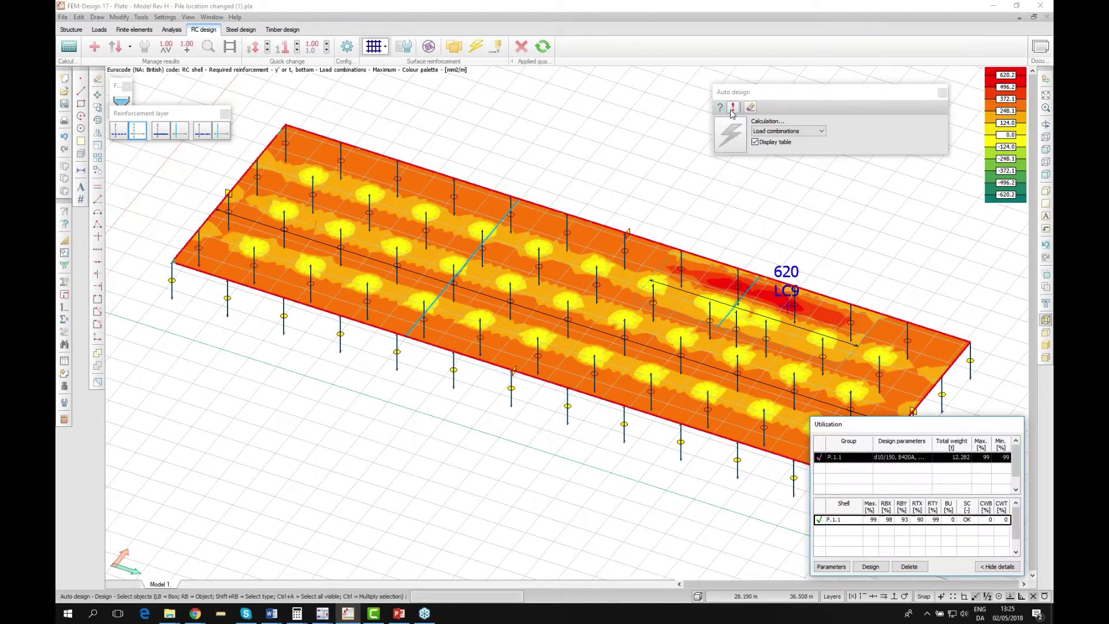
click(831, 567)
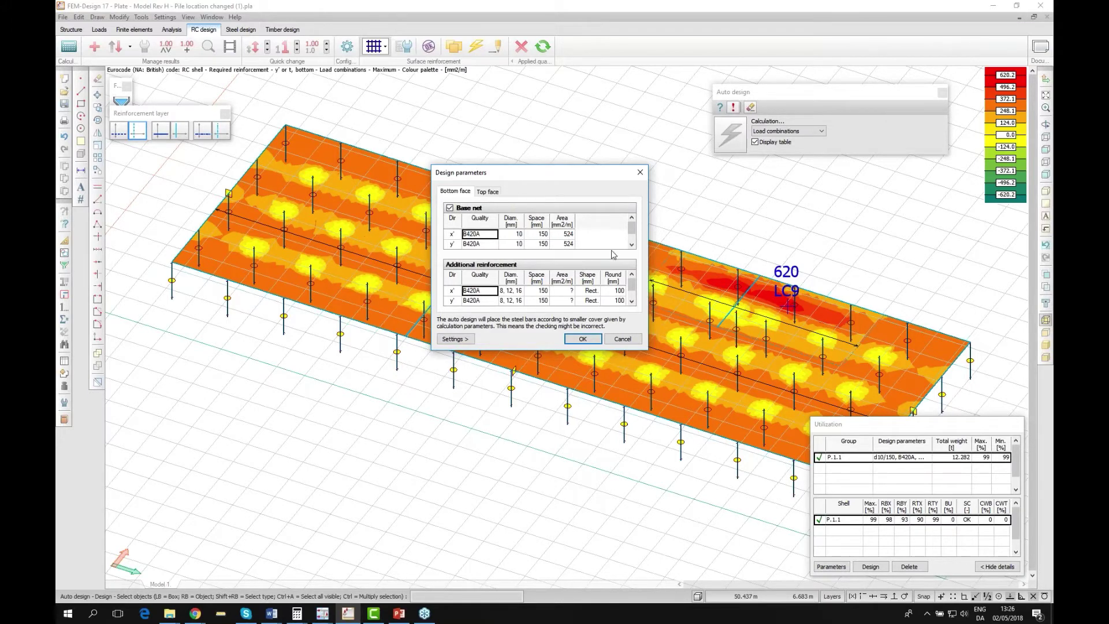
click(488, 192)
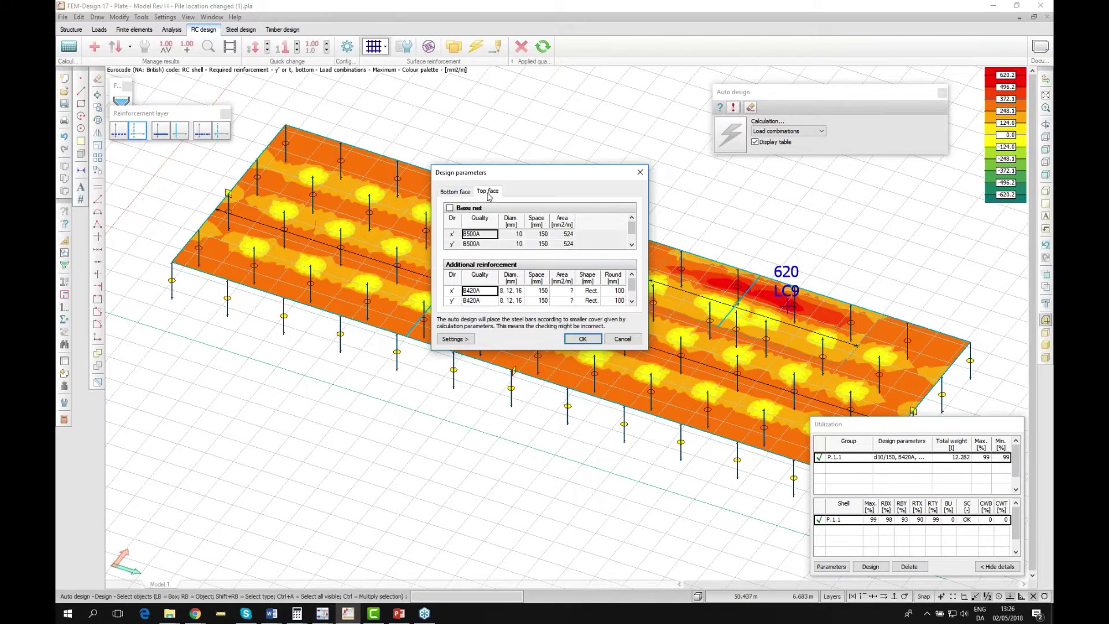
click(464, 193)
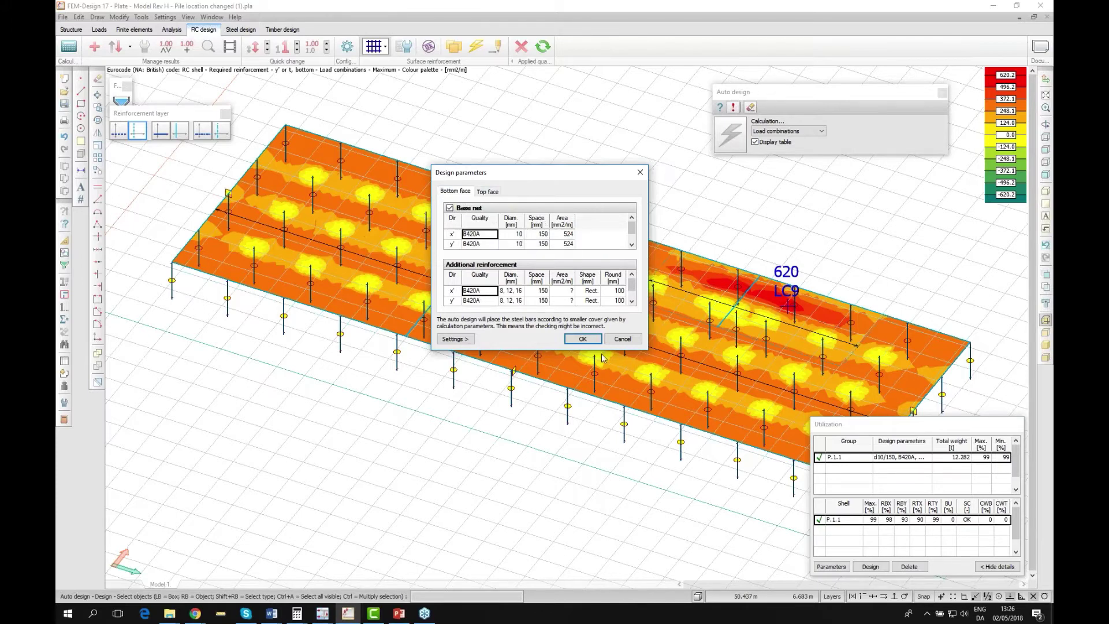
click(621, 336)
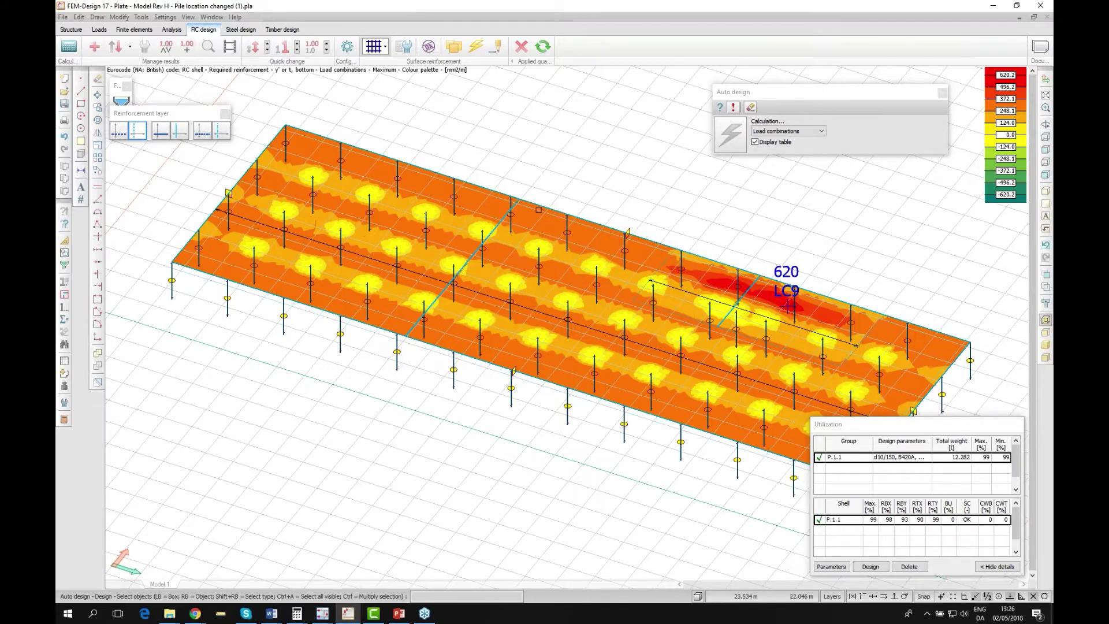
Switch the RC design from surface reinforcement to bar reinforcement.
scroll(789, 306, down, 1)
scroll(766, 297, down, 1)
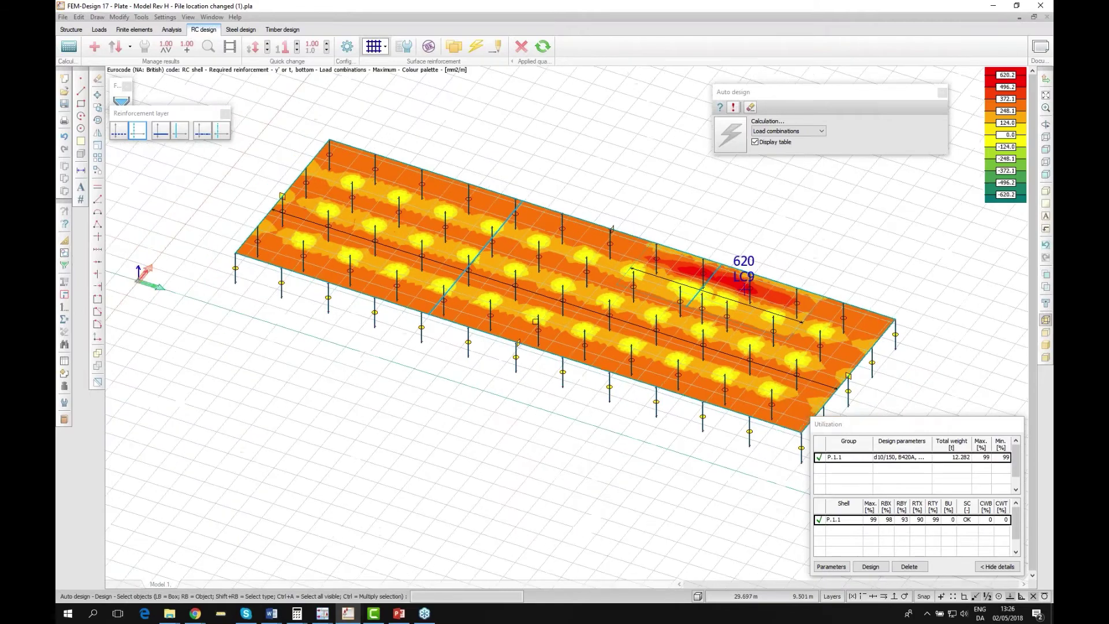
drag(535, 321, 743, 293)
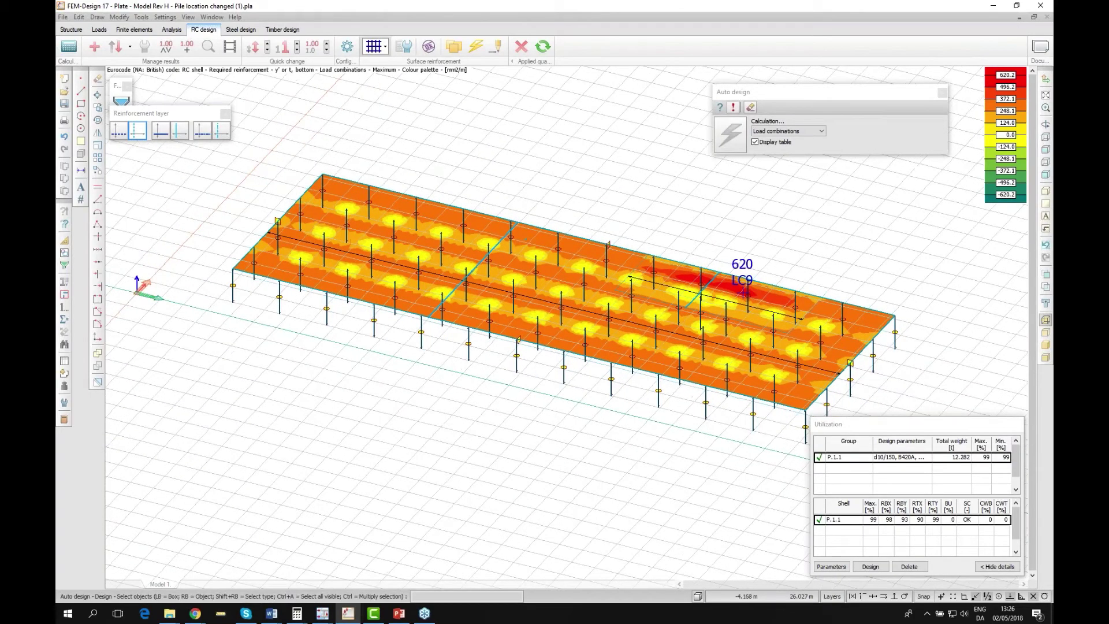
scroll(540, 237, up, 1)
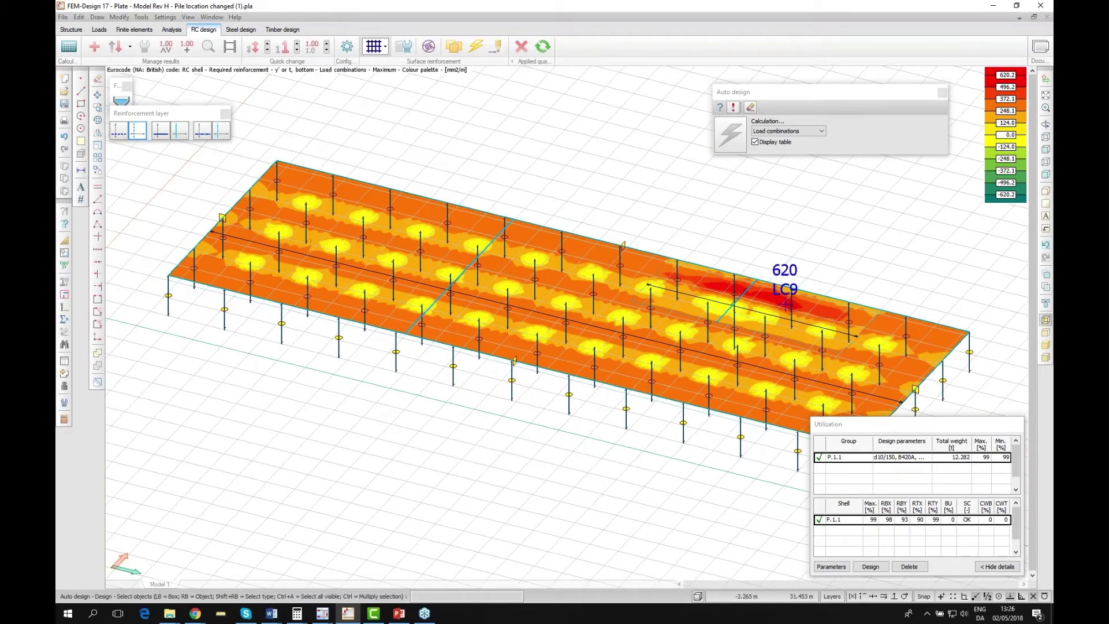
click(383, 49)
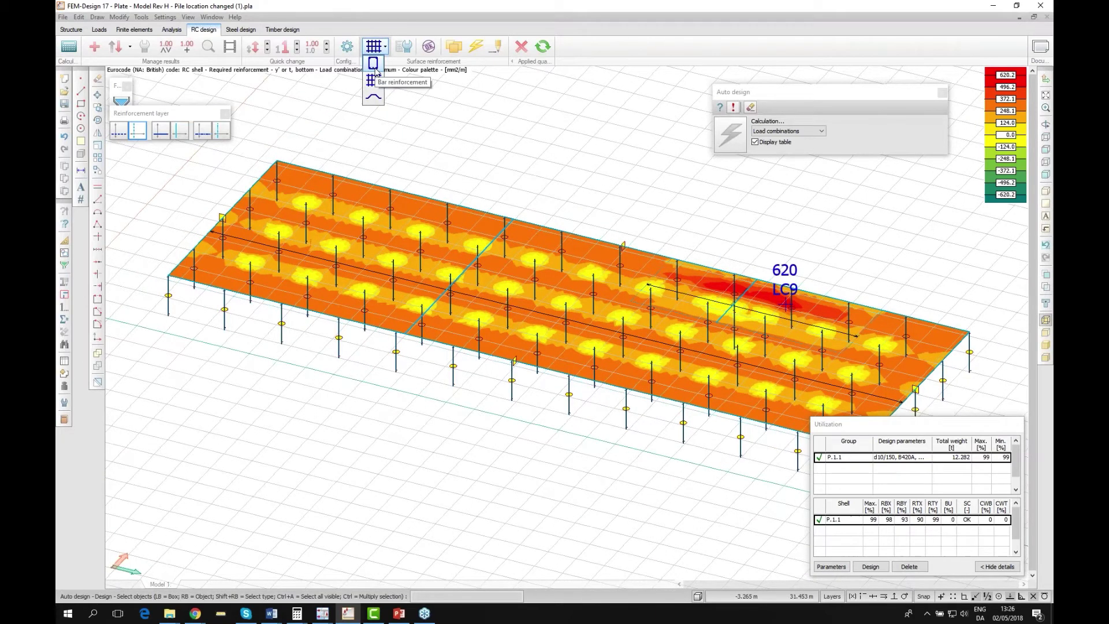
click(373, 64)
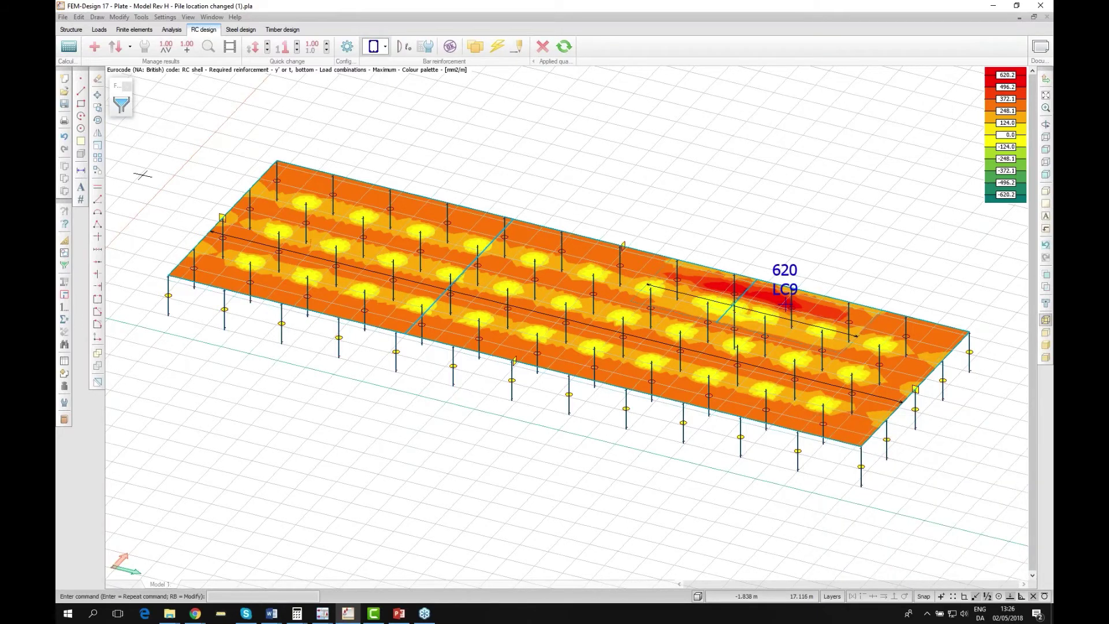
Display the RC bar utilization for the maximum of load combinations as a colour palette.
scroll(143, 175, up, 1)
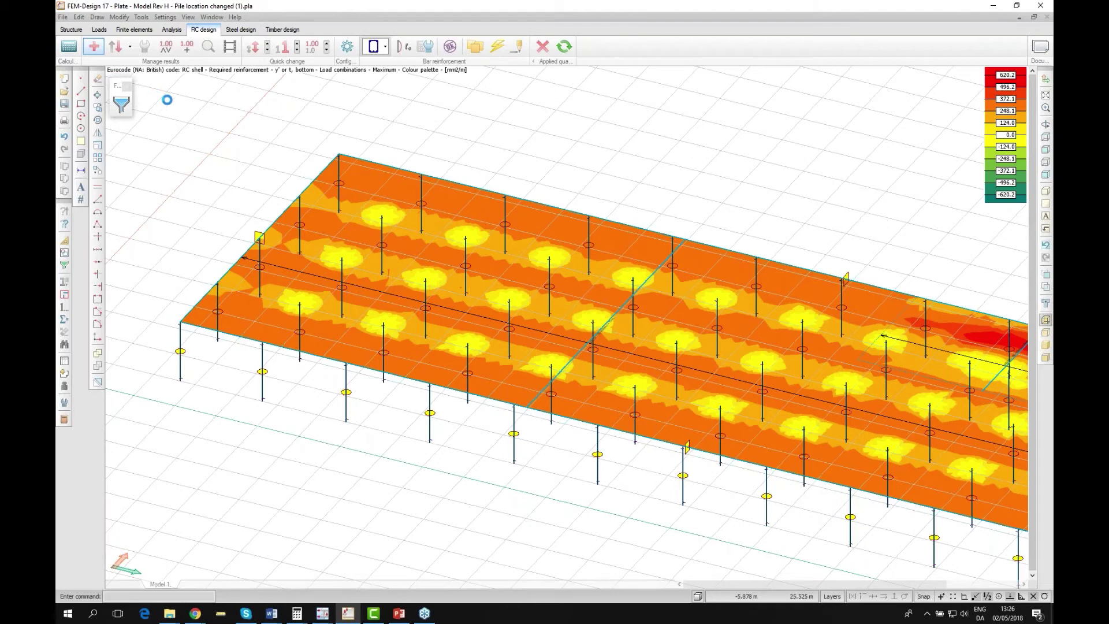
click(93, 46)
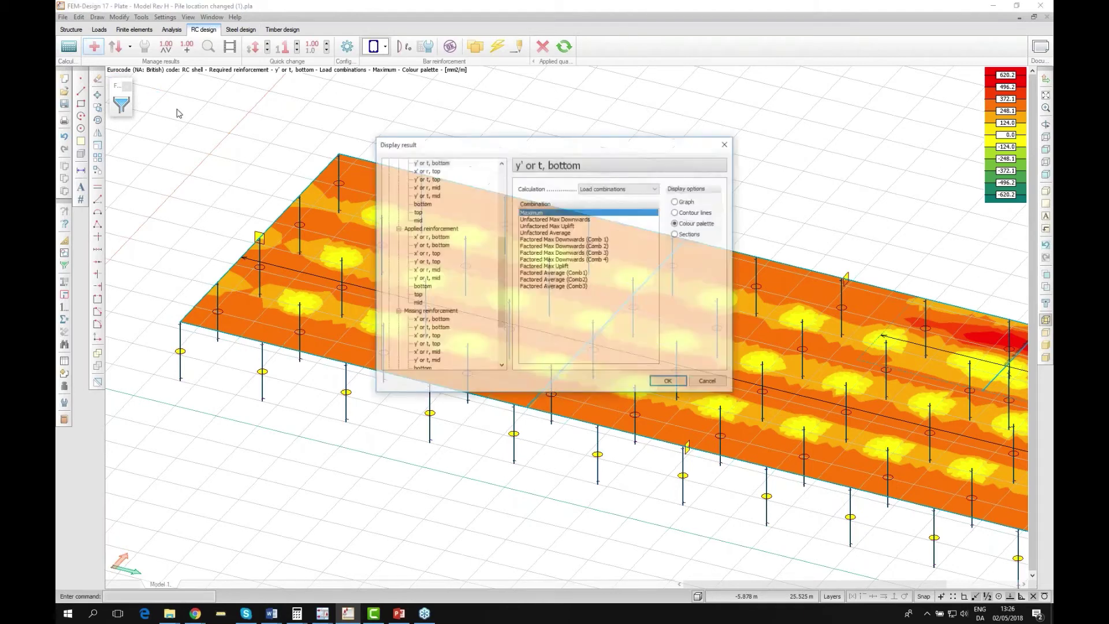
scroll(448, 364, down, 1)
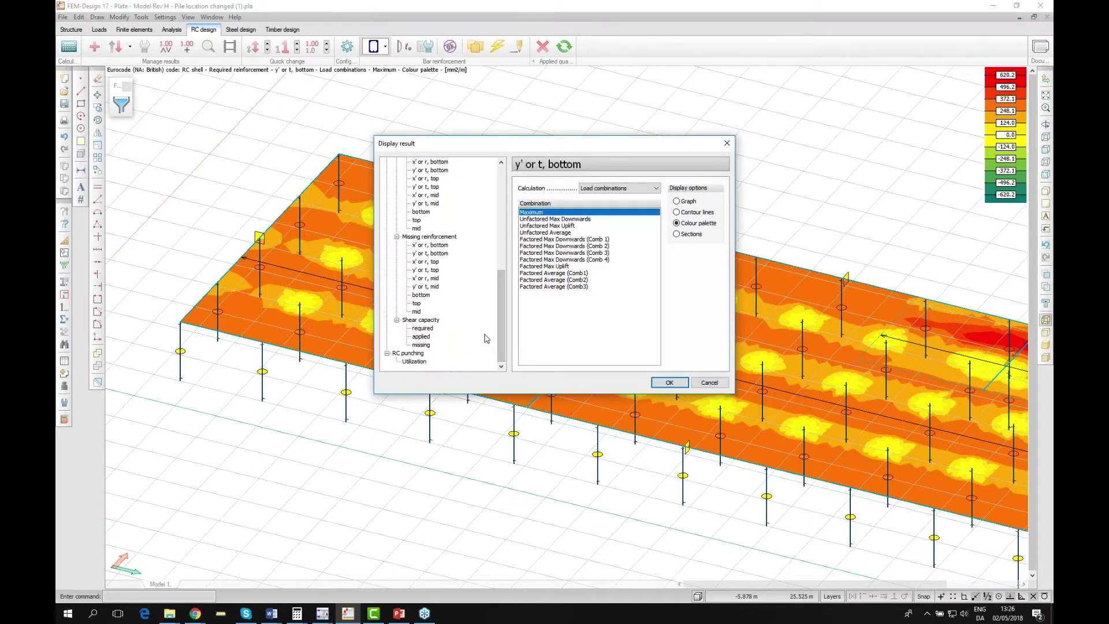
drag(500, 288, 500, 179)
click(414, 211)
click(665, 384)
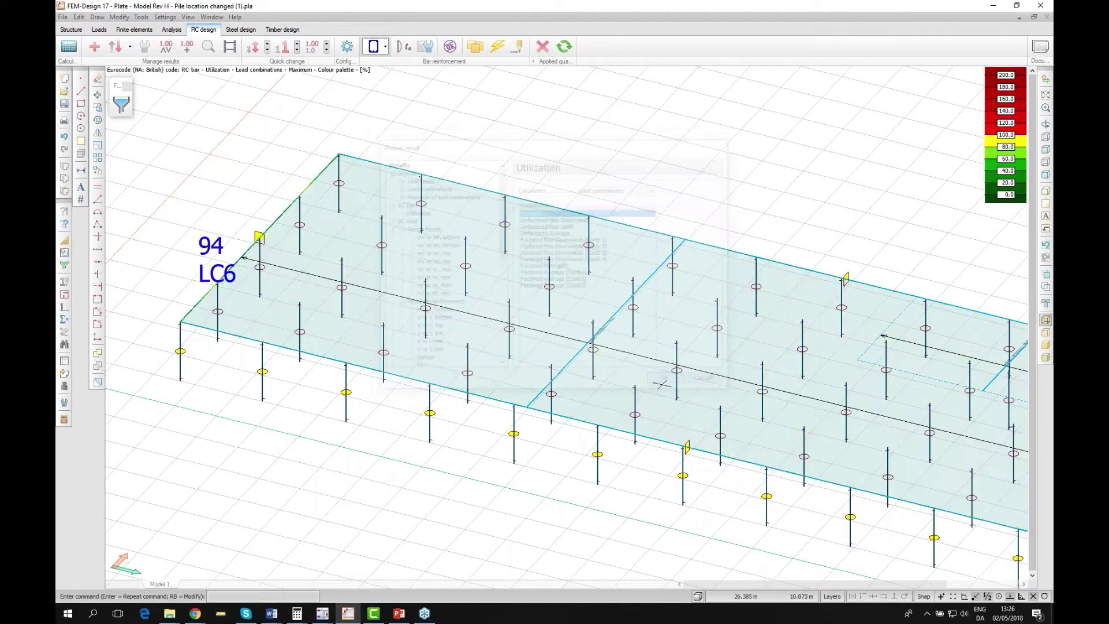
Open the detailed design results for the beam along the plate's short edge.
scroll(182, 236, up, 1)
scroll(185, 234, up, 2)
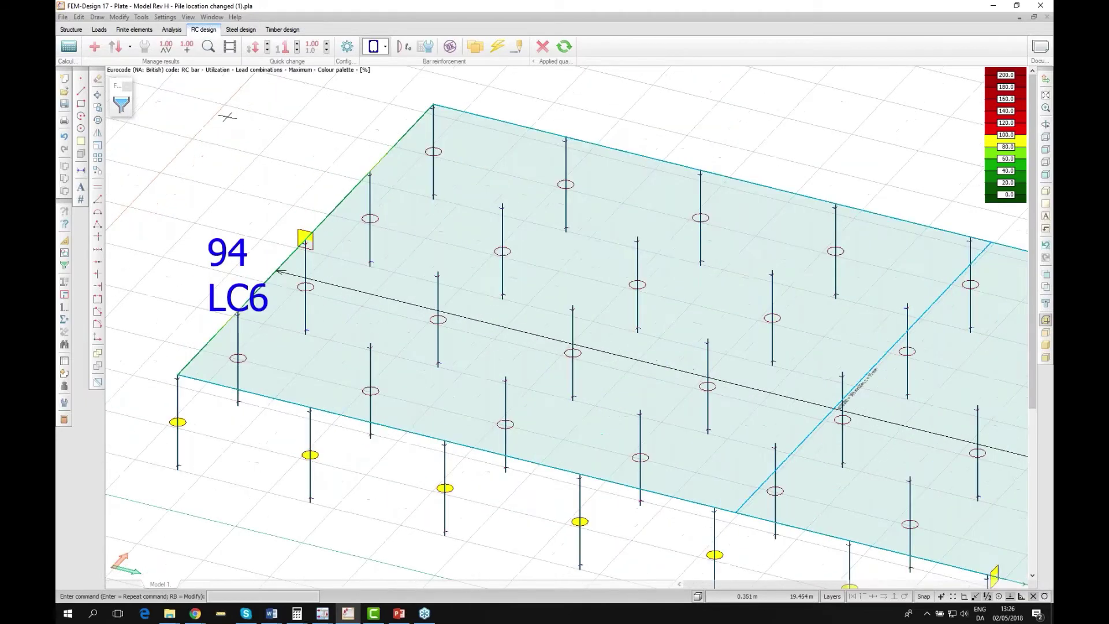
click(208, 48)
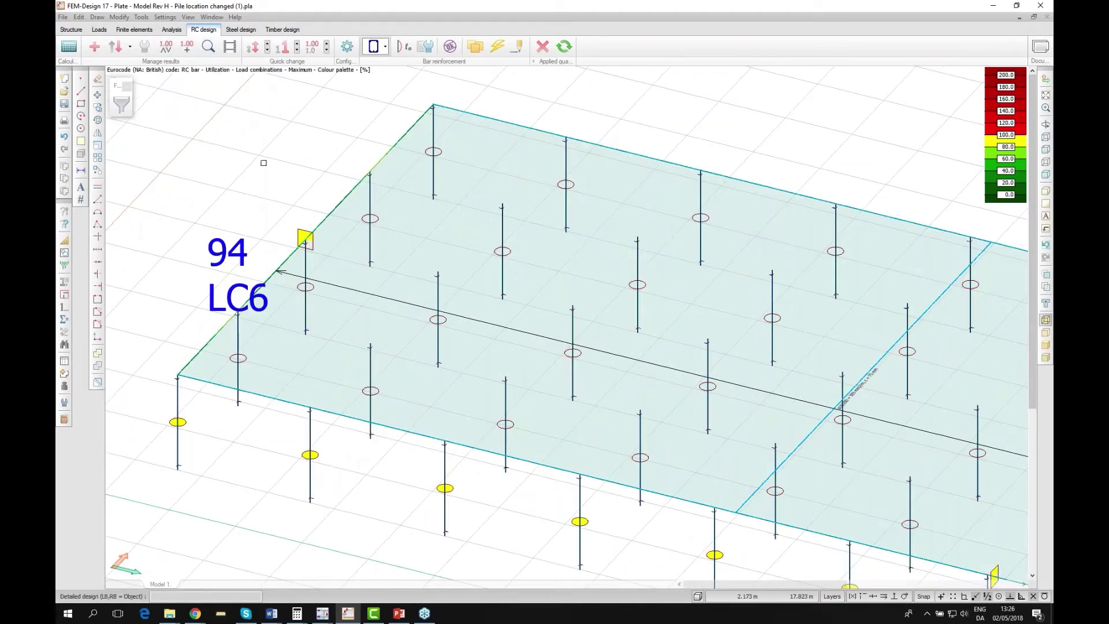
click(334, 210)
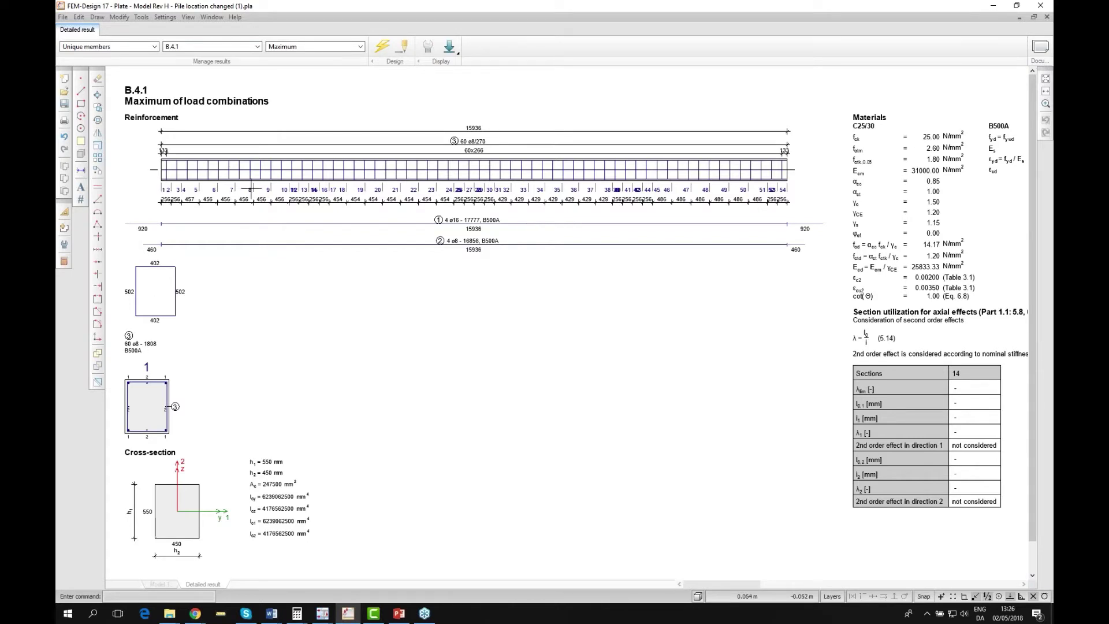
Examine the beam's section utilization, stirrup and concrete shear and torsion checks in the detailed result, and return to the model.
scroll(173, 202, down, 2)
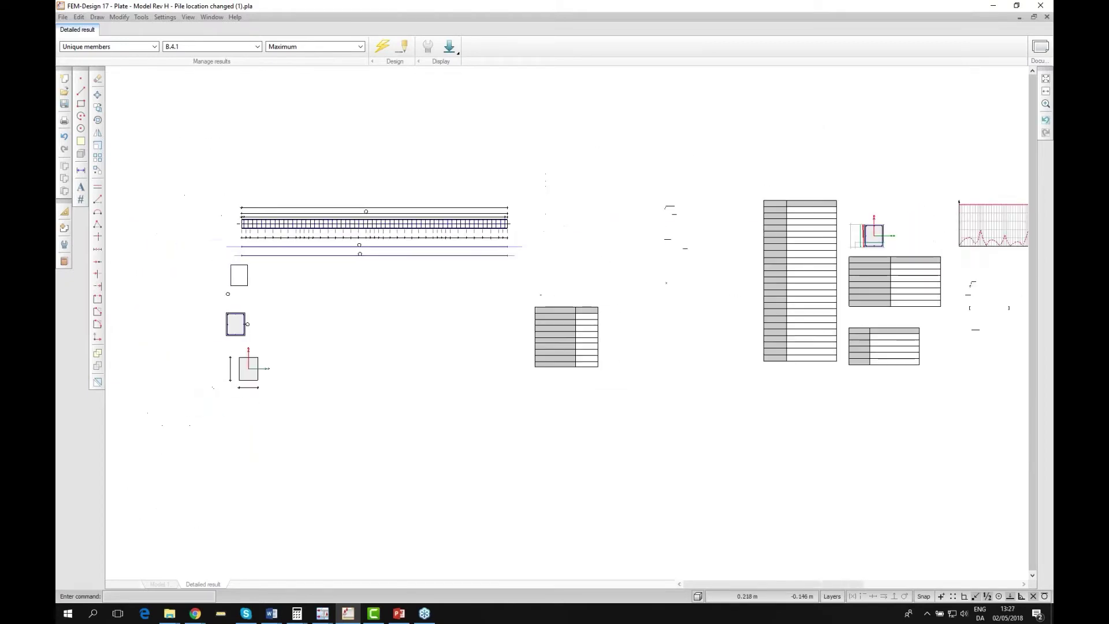
middle_drag(814, 300, 433, 317)
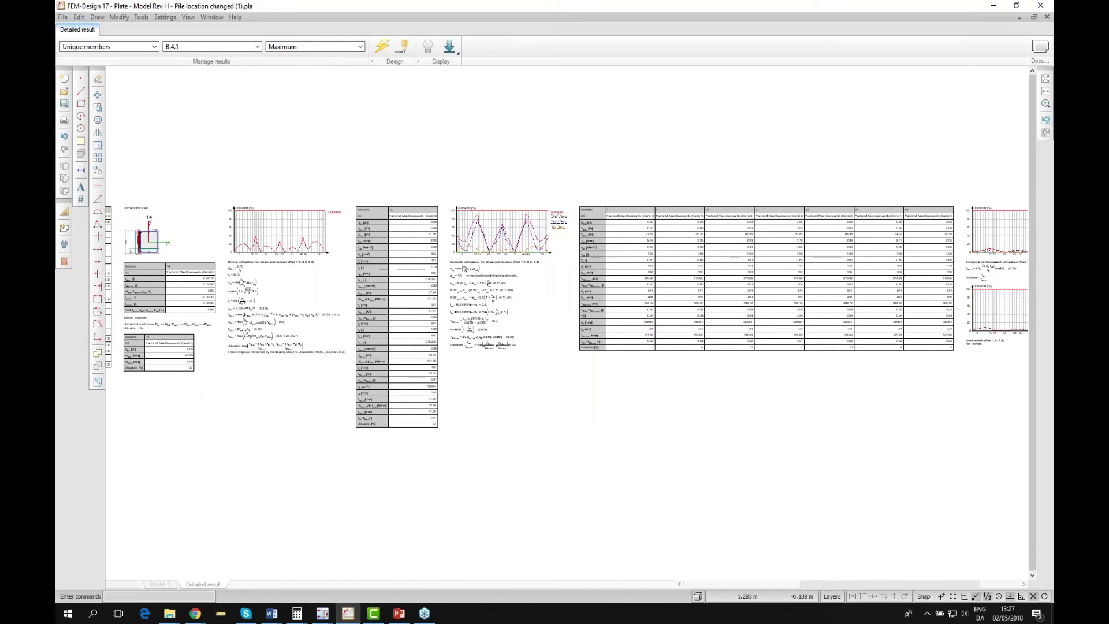
scroll(570, 305, down, 1)
scroll(147, 243, up, 3)
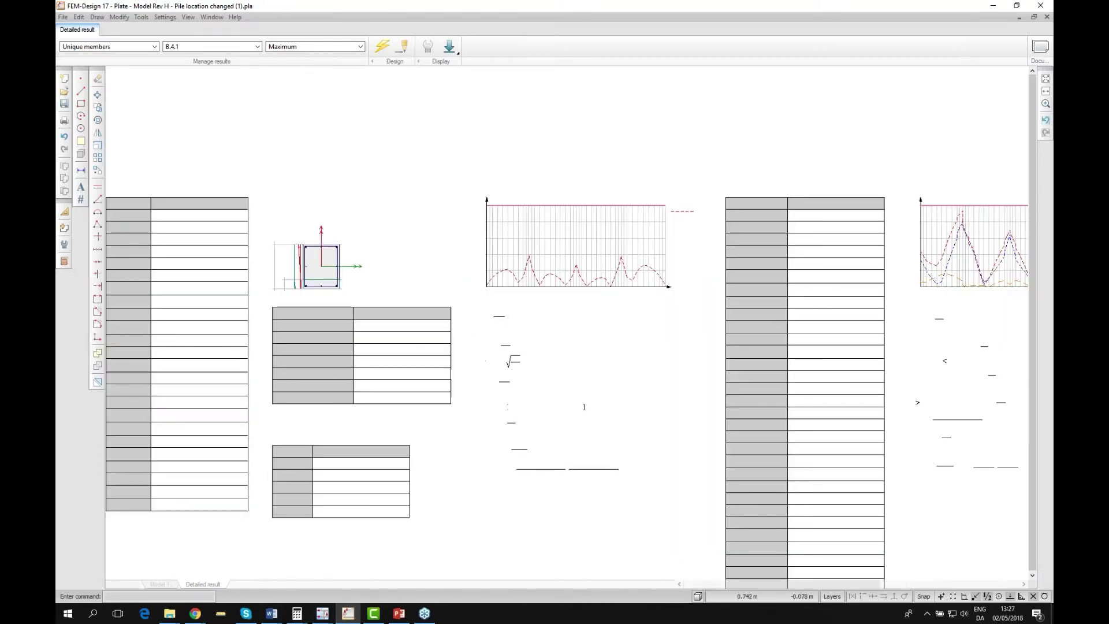
scroll(210, 273, up, 3)
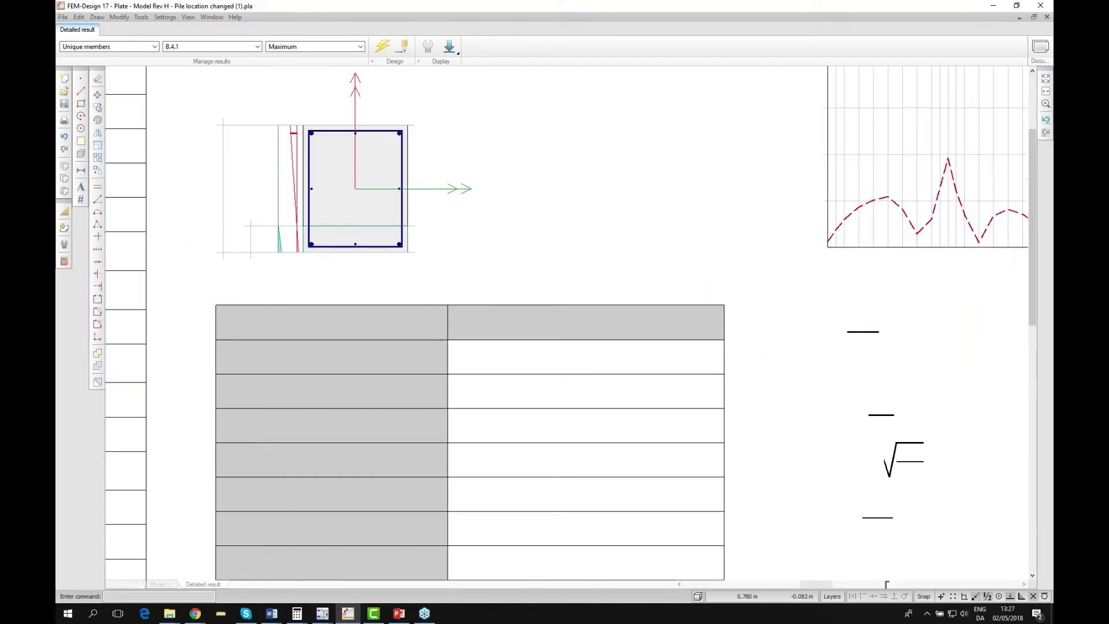
scroll(429, 148, down, 2)
scroll(428, 147, down, 1)
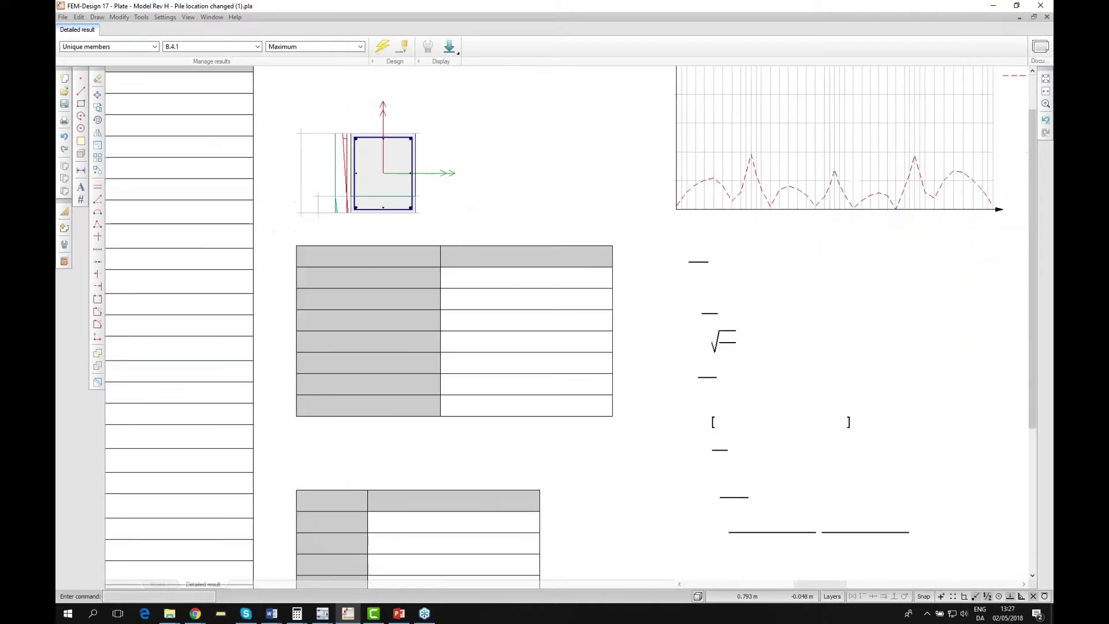
scroll(434, 272, down, 2)
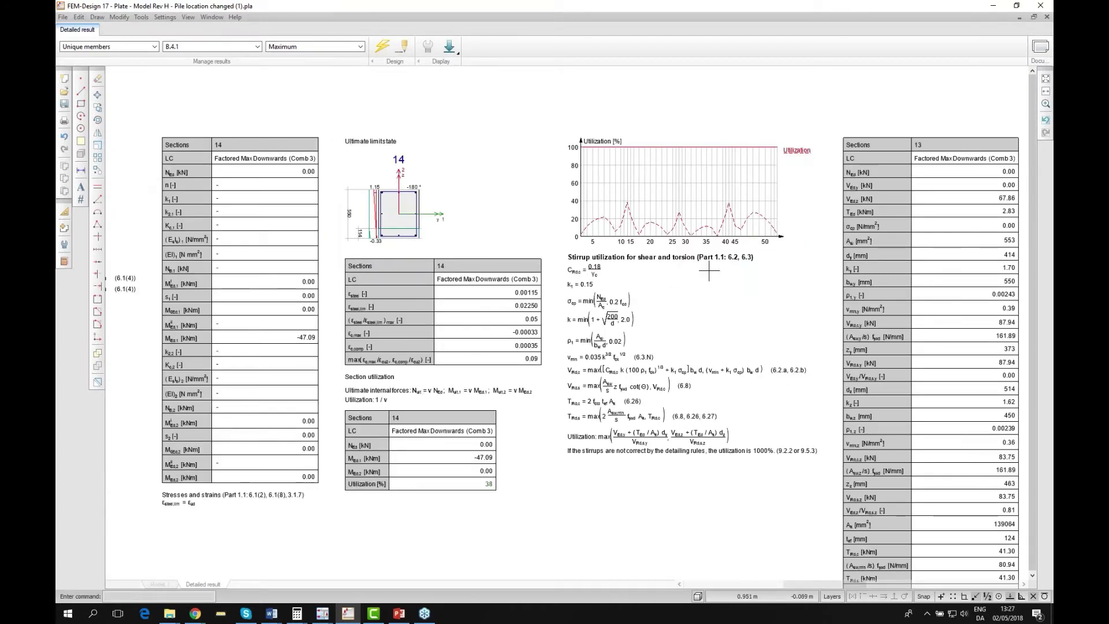
middle_drag(722, 294, 689, 294)
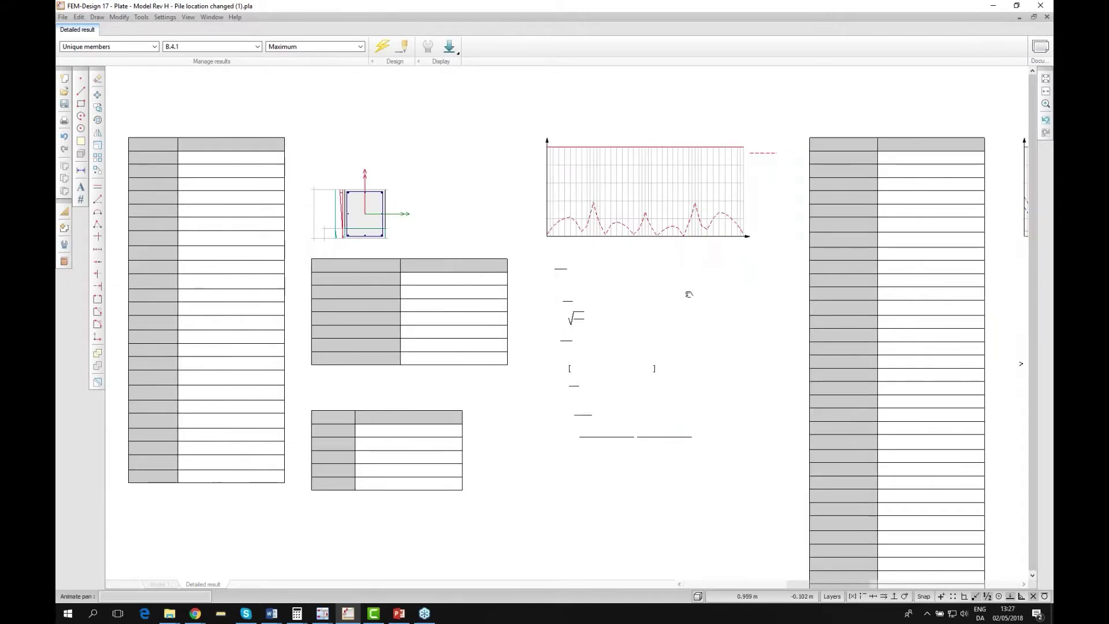
mouse_move(624, 310)
middle_down()
mouse_move(425, 310)
mouse_move(430, 296)
mouse_move(327, 293)
middle_up()
scroll(327, 293, down, 1)
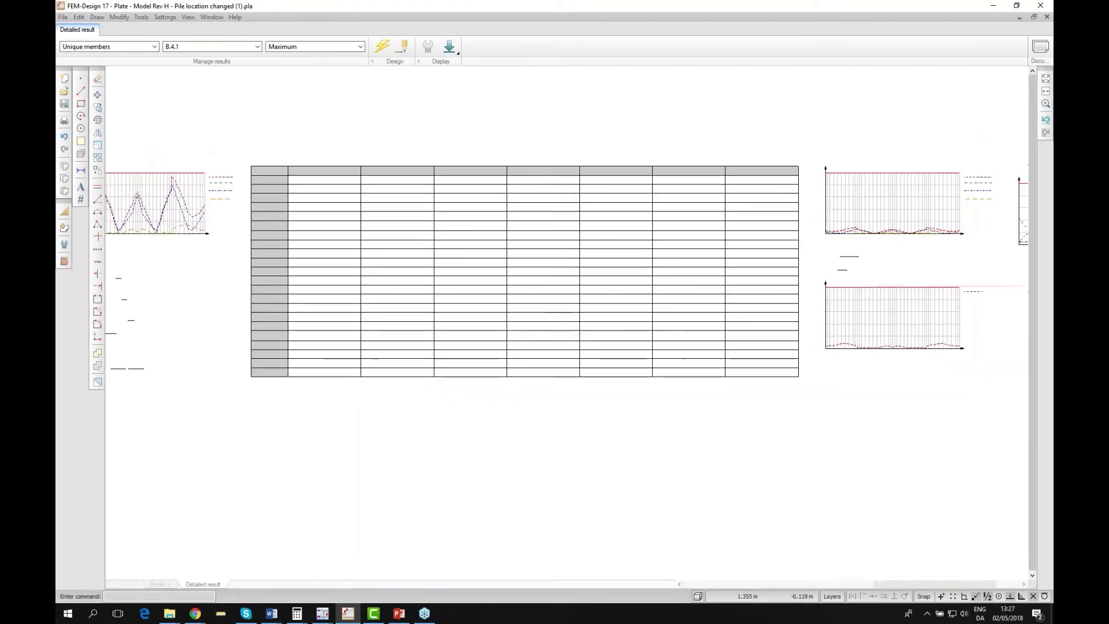
mouse_move(612, 319)
middle_down()
mouse_move(440, 318)
mouse_move(698, 282)
mouse_move(742, 312)
mouse_move(1005, 313)
middle_up()
click(1047, 16)
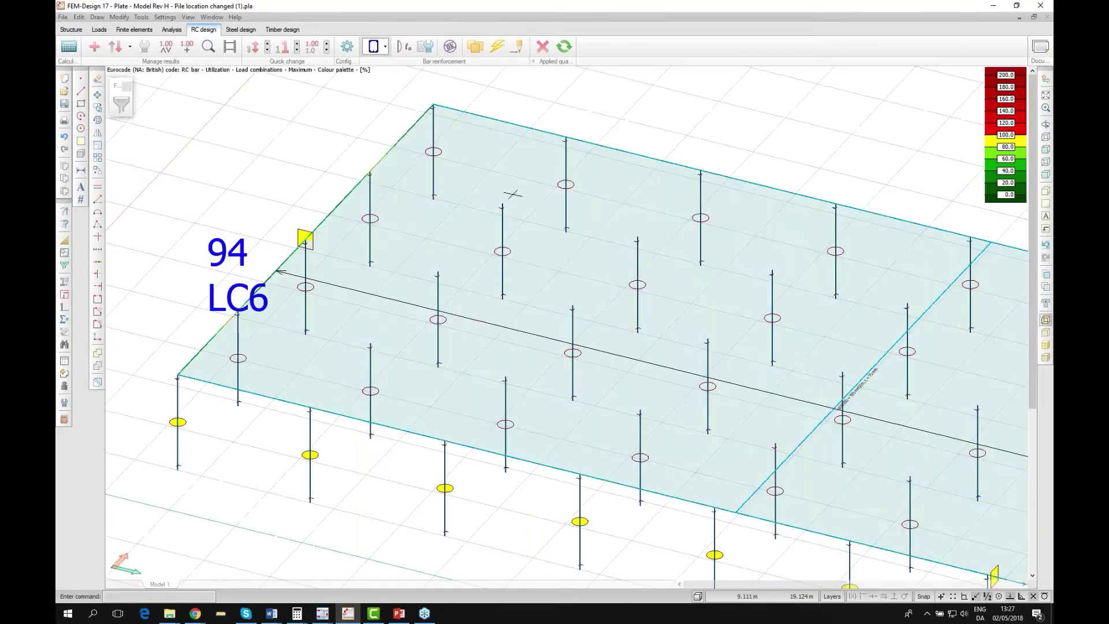
mouse_move(502, 192)
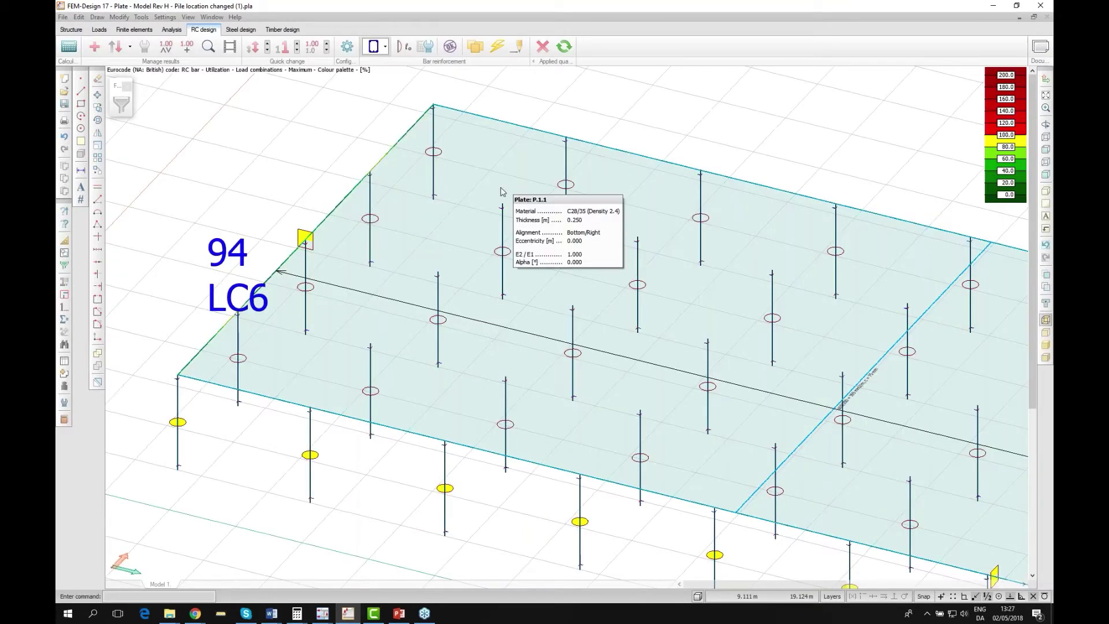
Switch the RC design mode to punching reinforcement for the pile-supported plate.
click(374, 50)
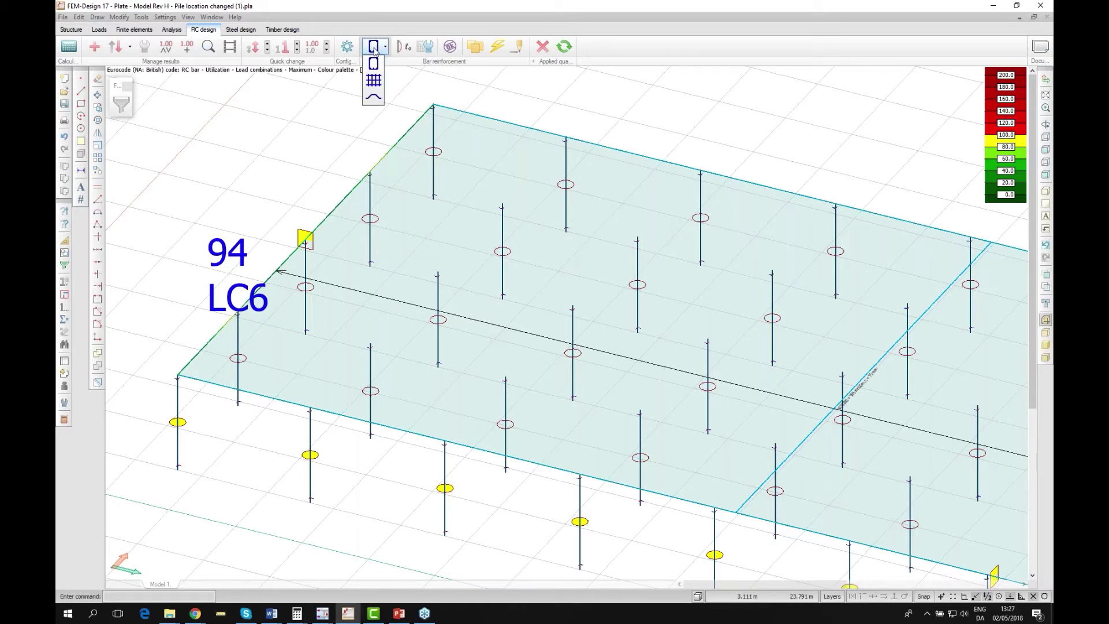
click(374, 98)
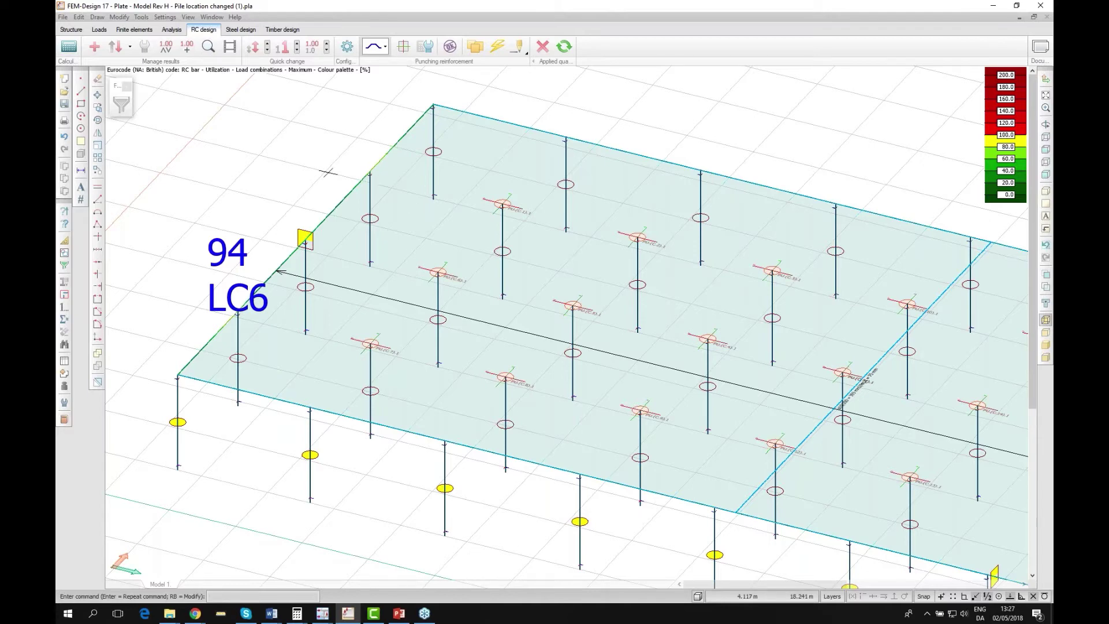
scroll(257, 237, down, 1)
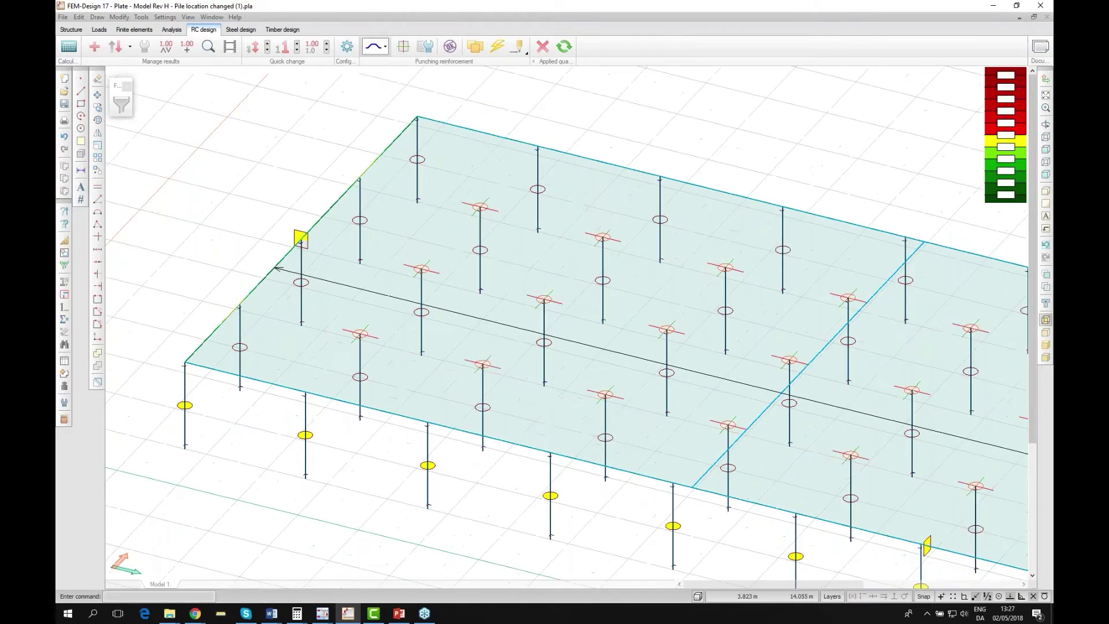
middle_drag(572, 293, 509, 291)
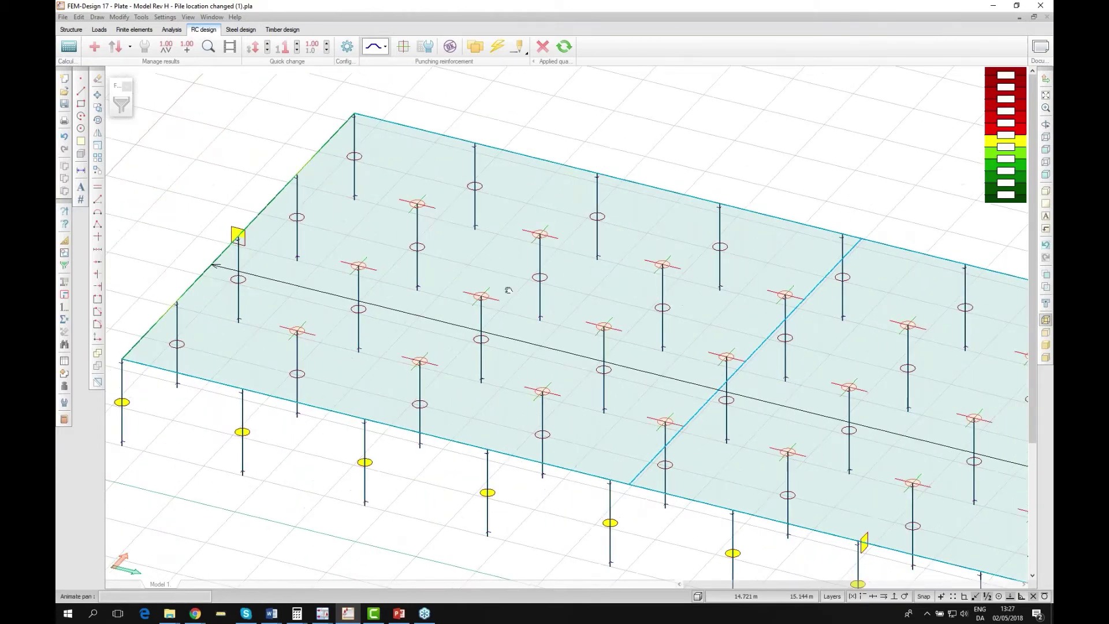
scroll(325, 248, down, 1)
middle_click(569, 302)
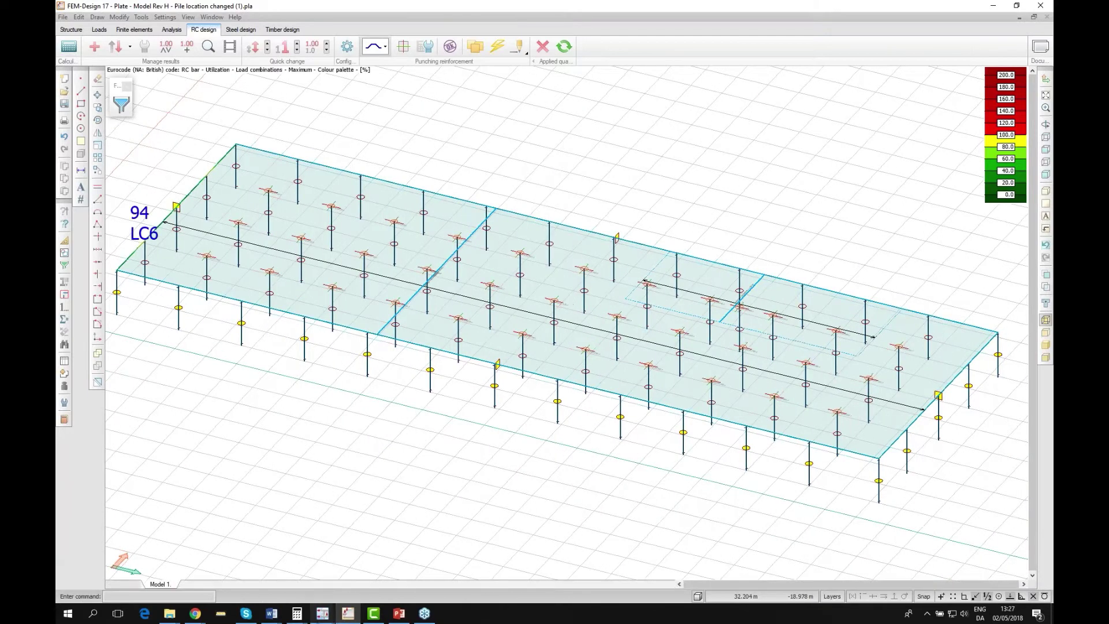
Switch to the 3D structure file "Model with joints.str" and set its steel design mode to Steel bar.
mouse_move(323, 614)
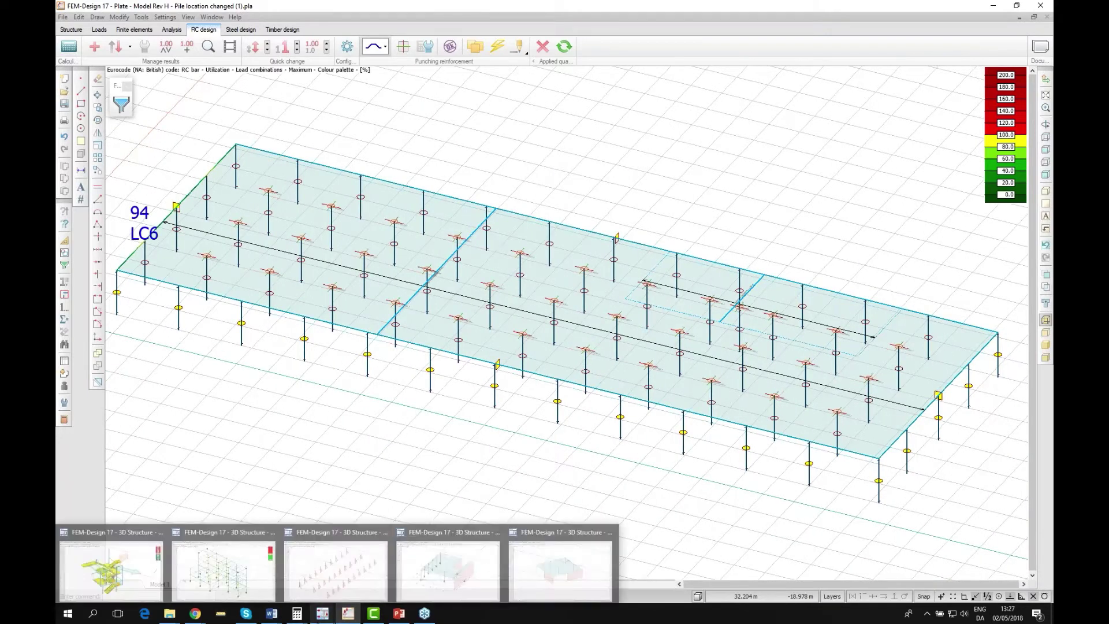
click(231, 579)
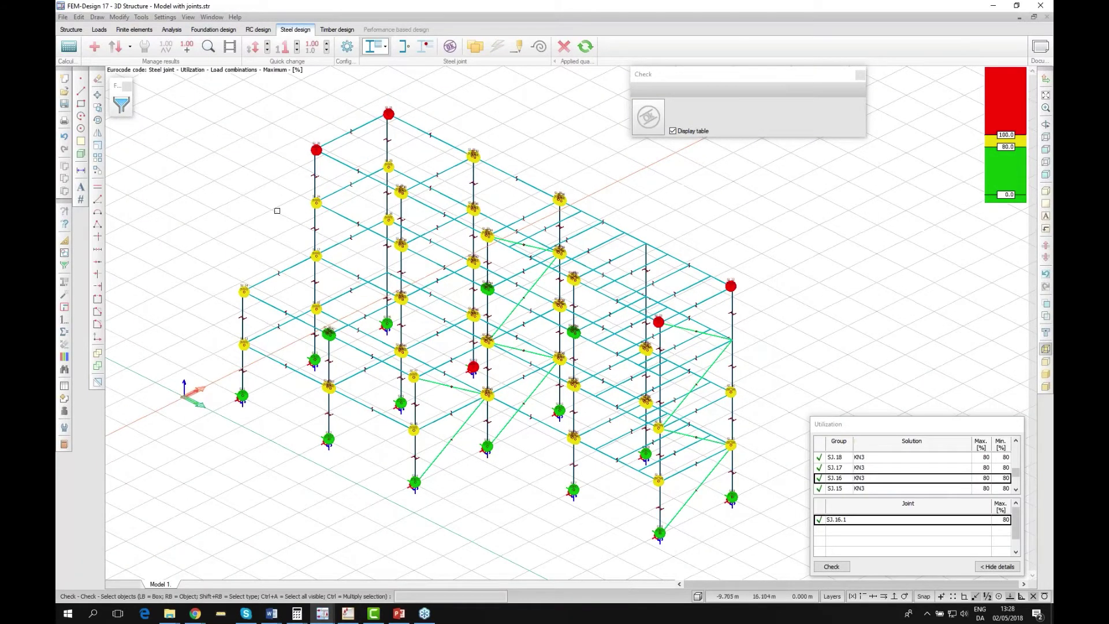
scroll(277, 211, up, 1)
scroll(278, 208, up, 1)
click(384, 46)
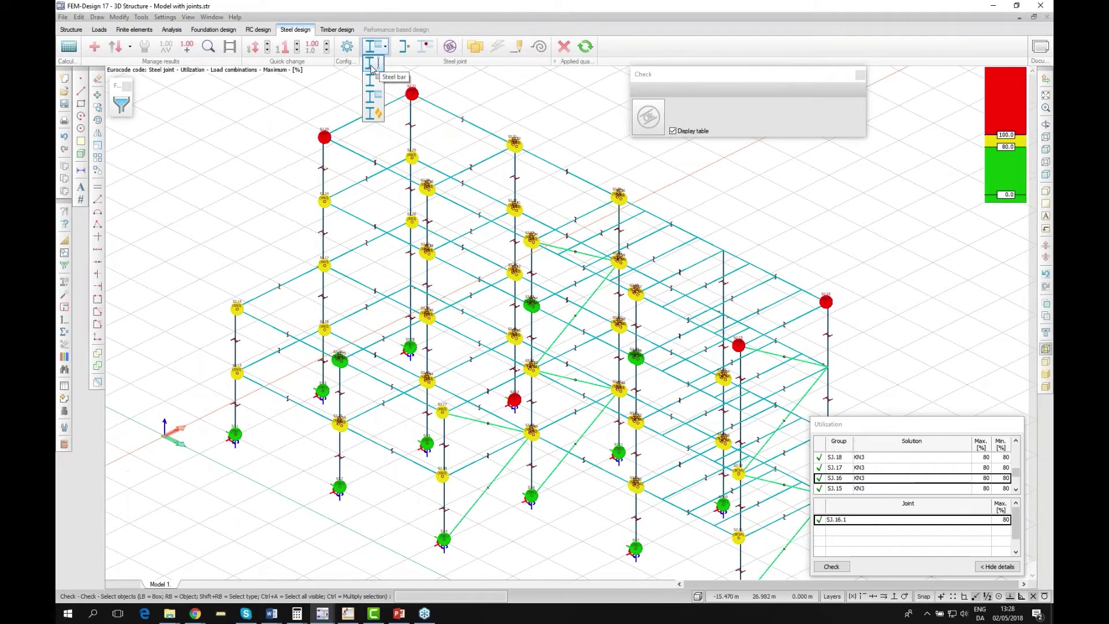
click(376, 66)
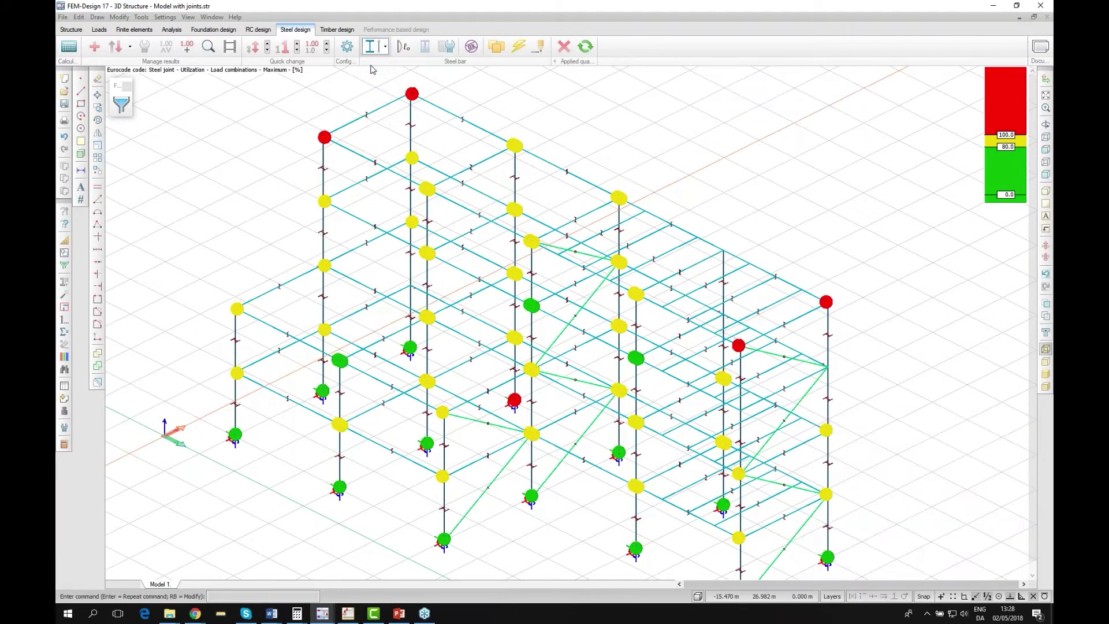
Check the topmost end beam, the outer corner column and the adjoining lower edge beam, and review their utilization in the table.
click(472, 46)
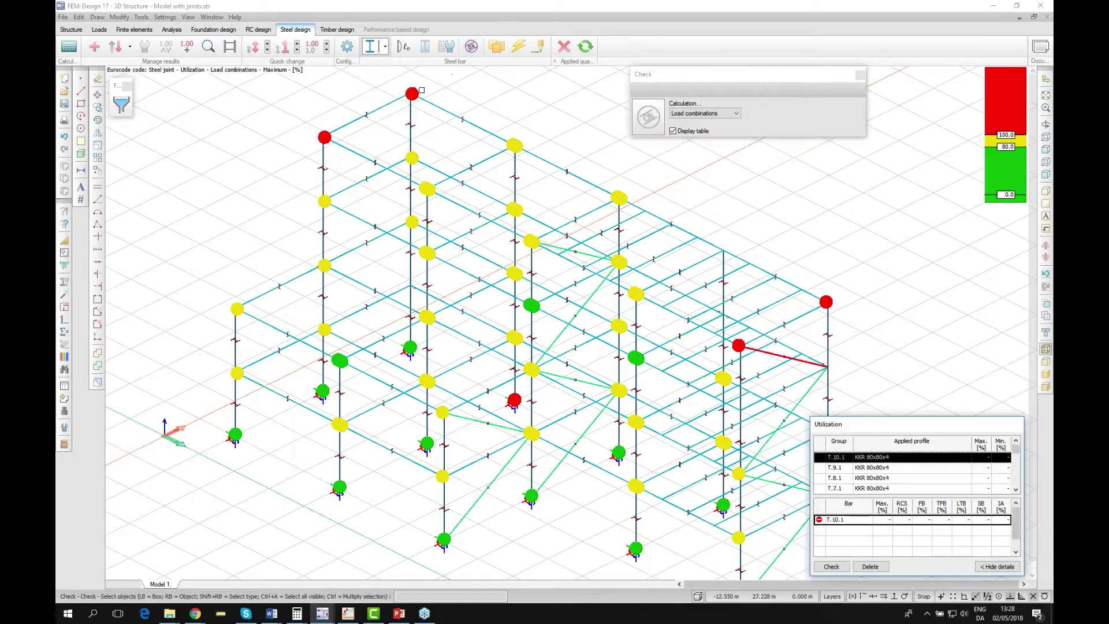
click(350, 122)
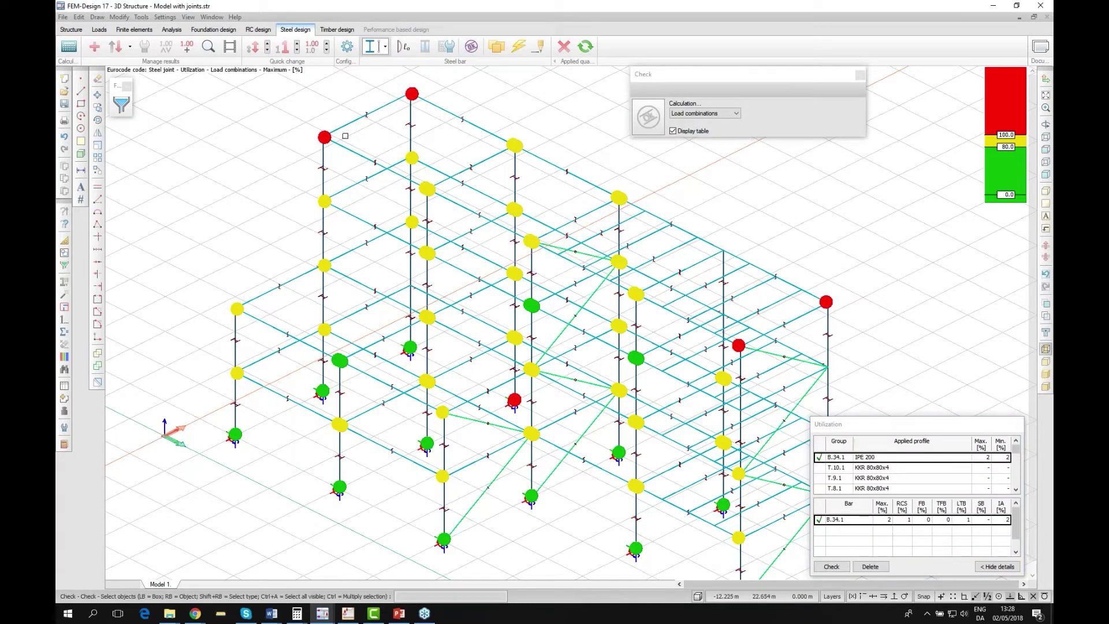
click(253, 402)
click(249, 377)
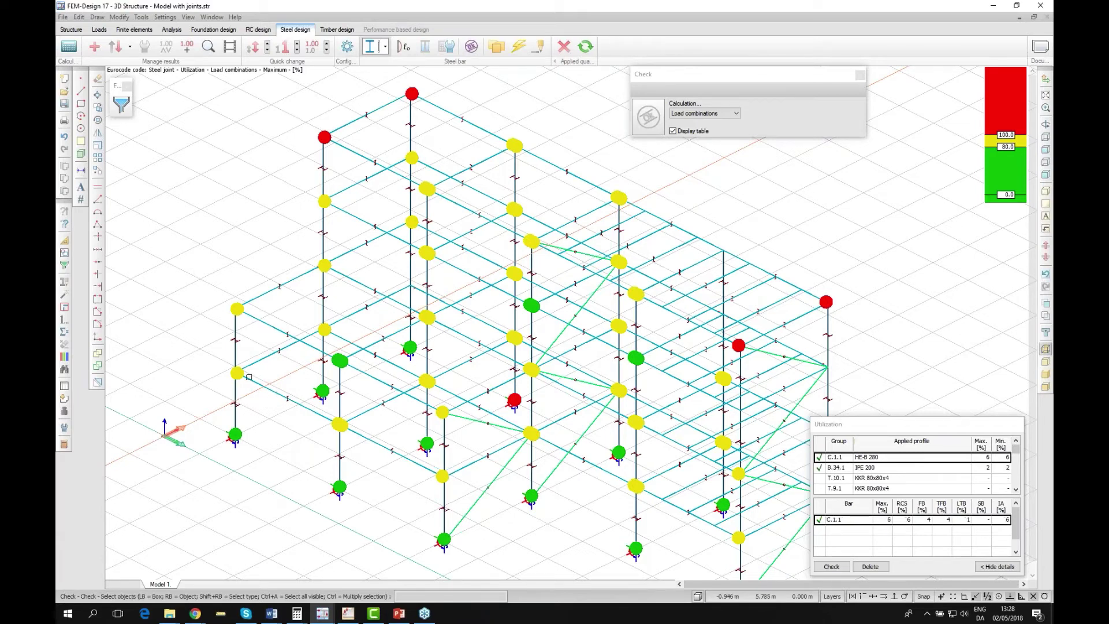
drag(1016, 447, 1020, 484)
scroll(924, 471, up, 10)
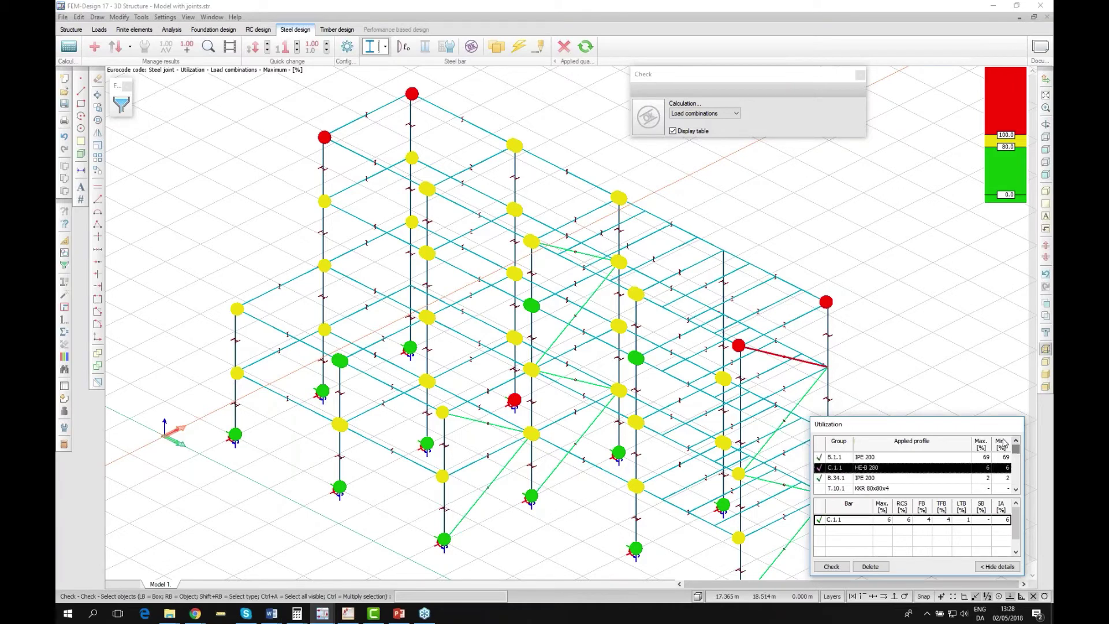
click(890, 457)
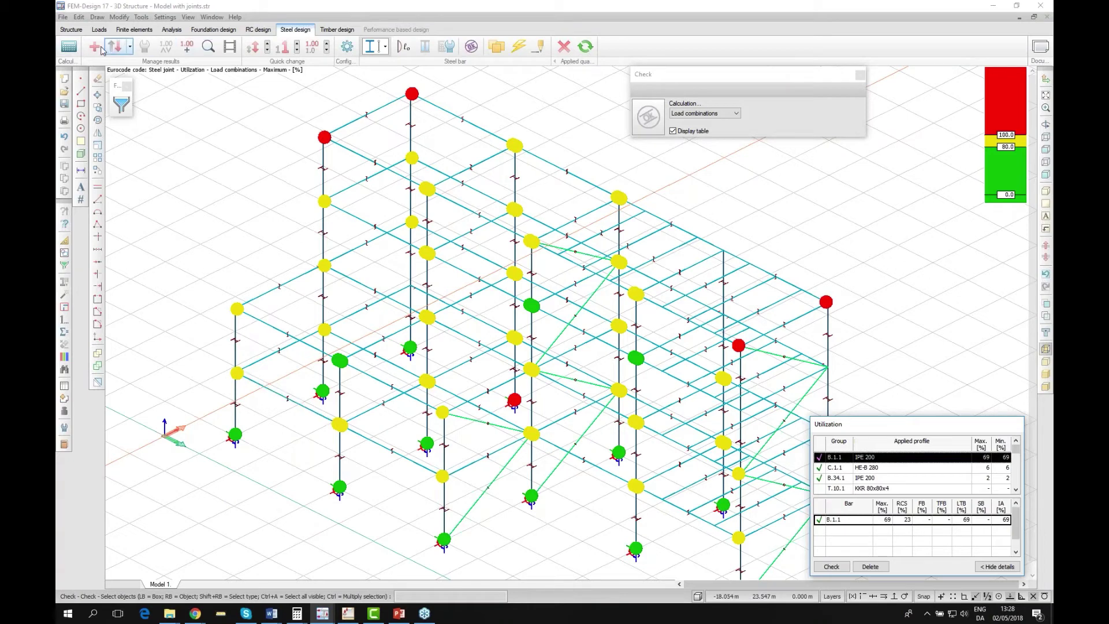
key(Escape)
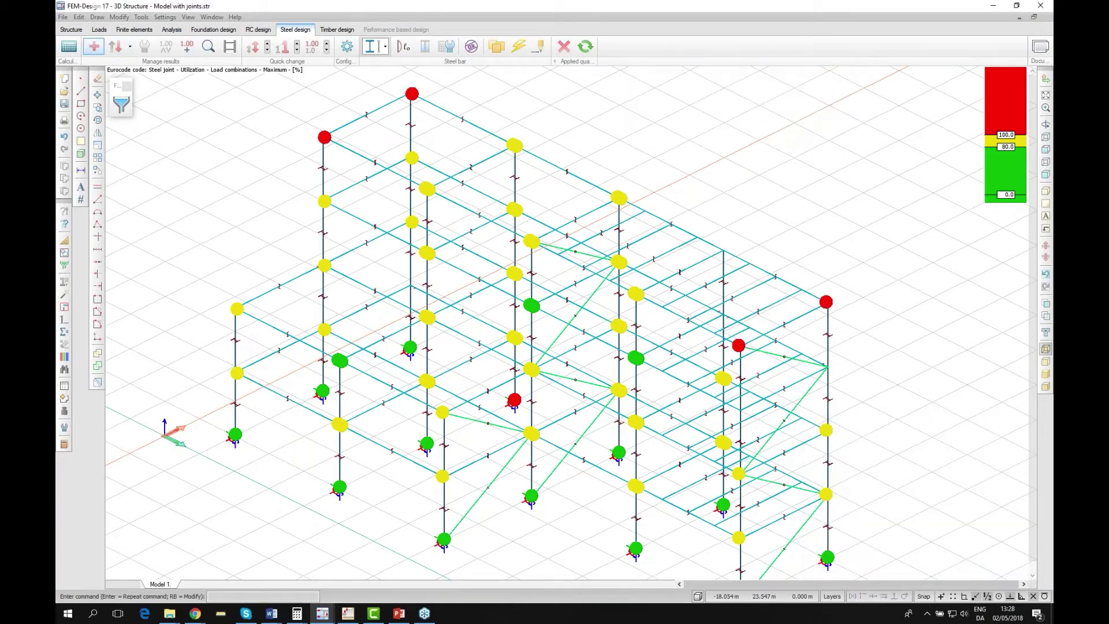
Display the steel bar utilization for the maximum of load combinations.
click(94, 46)
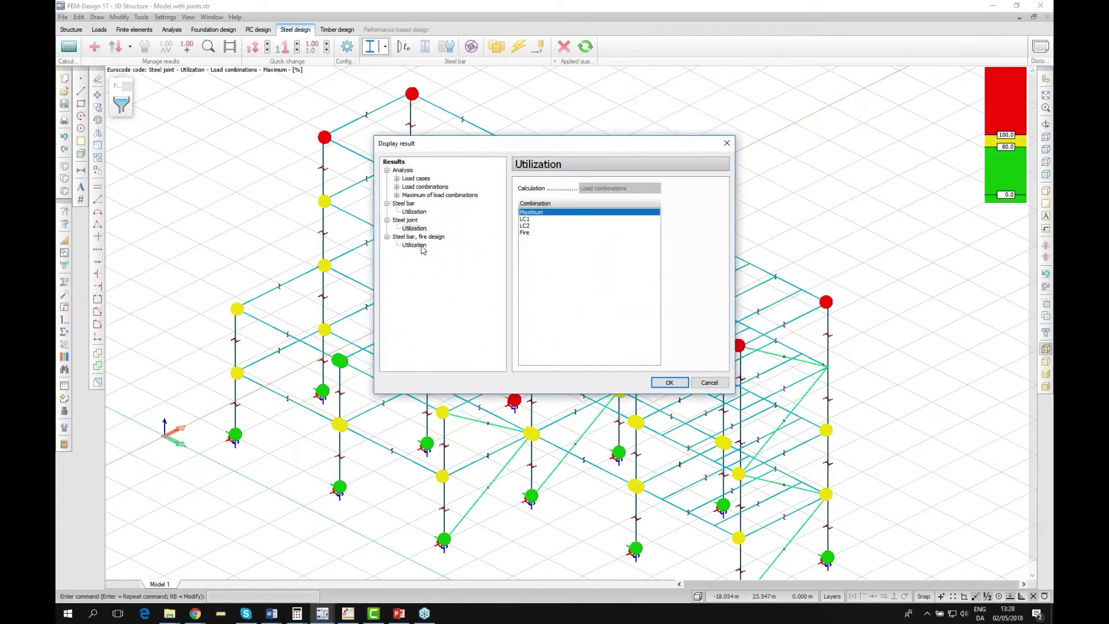
click(414, 212)
click(670, 384)
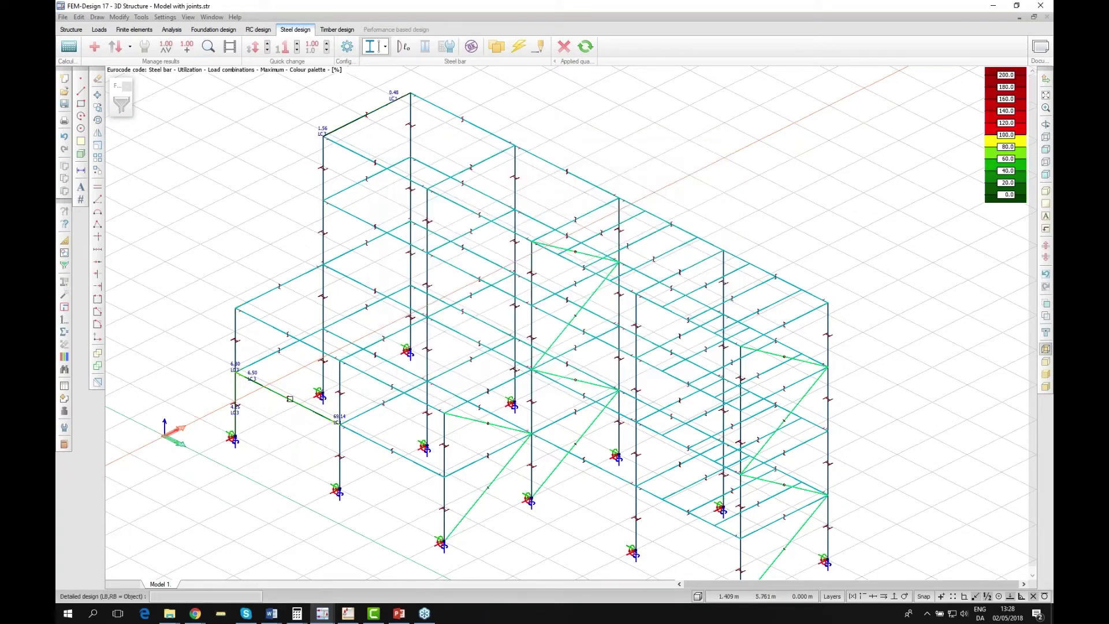
Review the detailed design calculation of edge beam B.1.1 and close it.
click(280, 397)
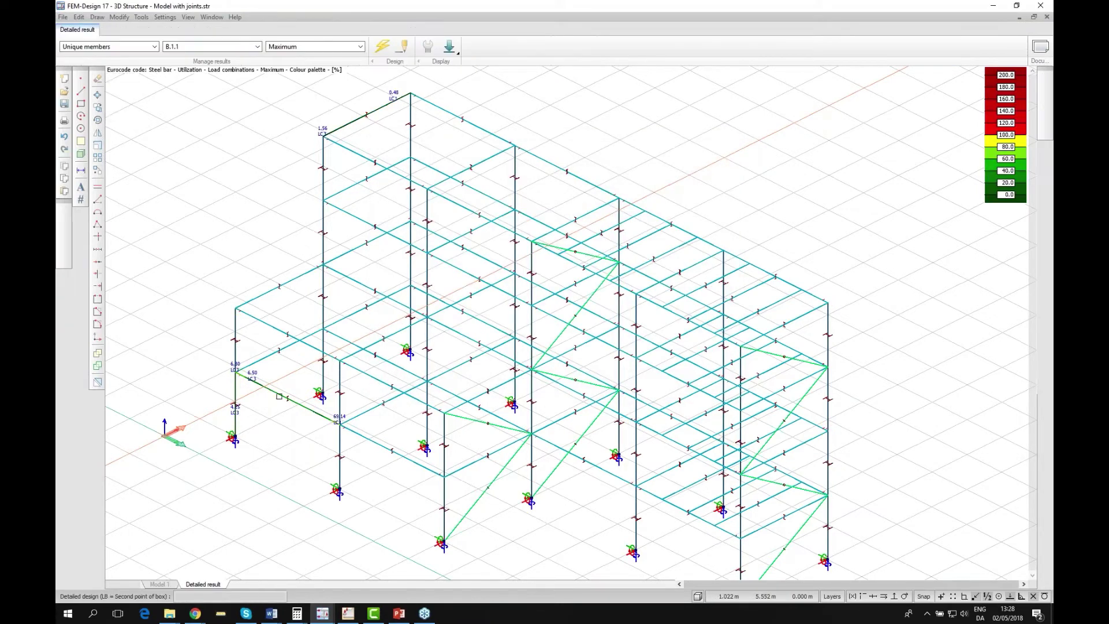
click(279, 397)
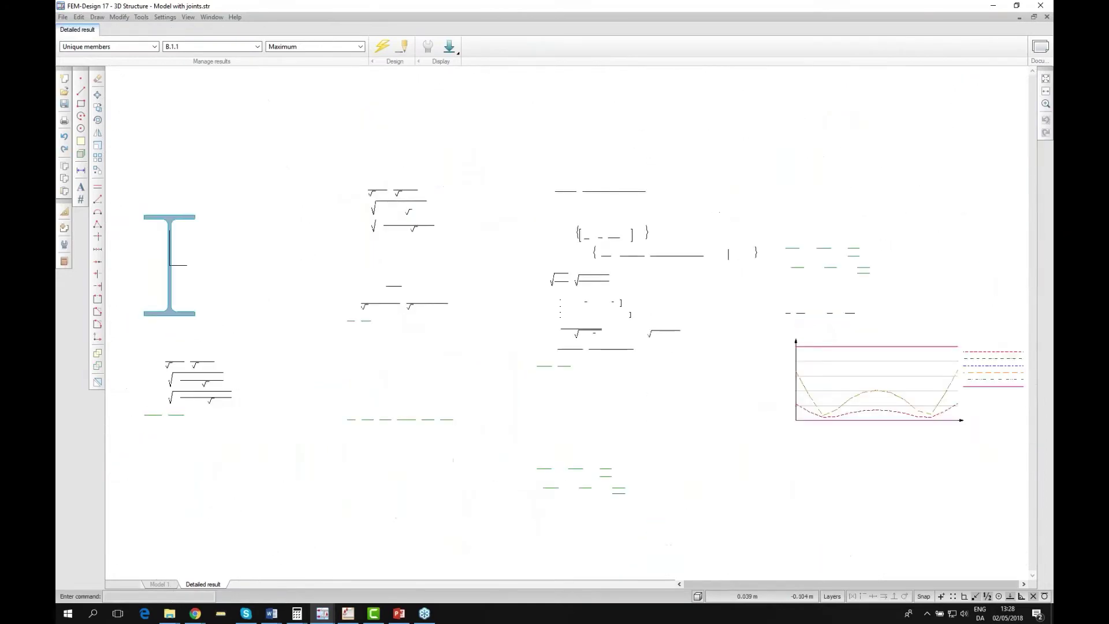
scroll(202, 290, up, 2)
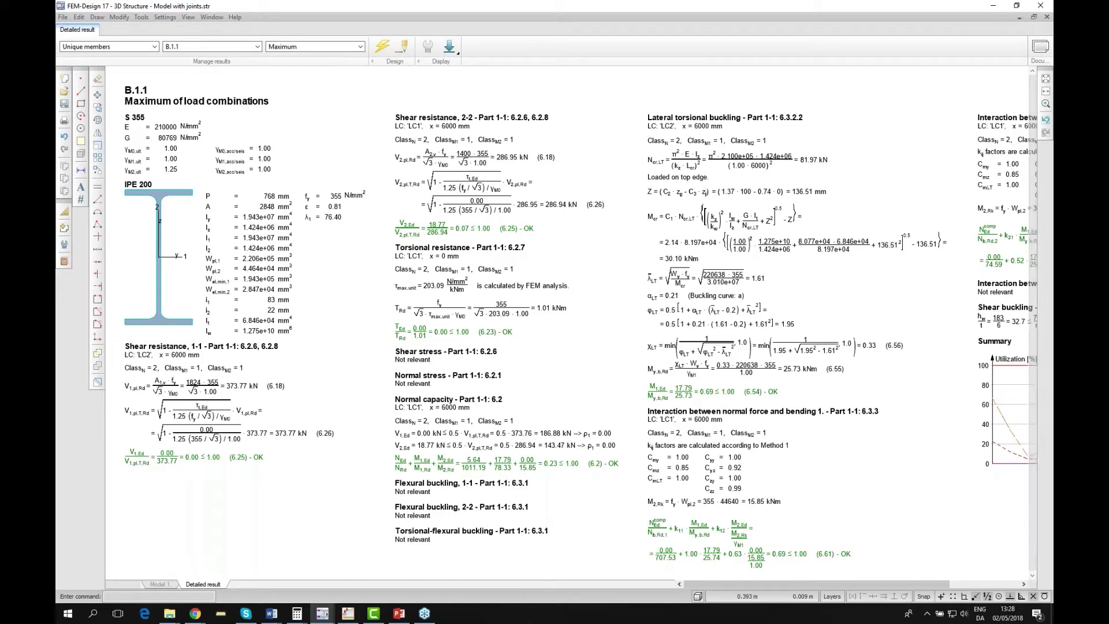
click(1047, 17)
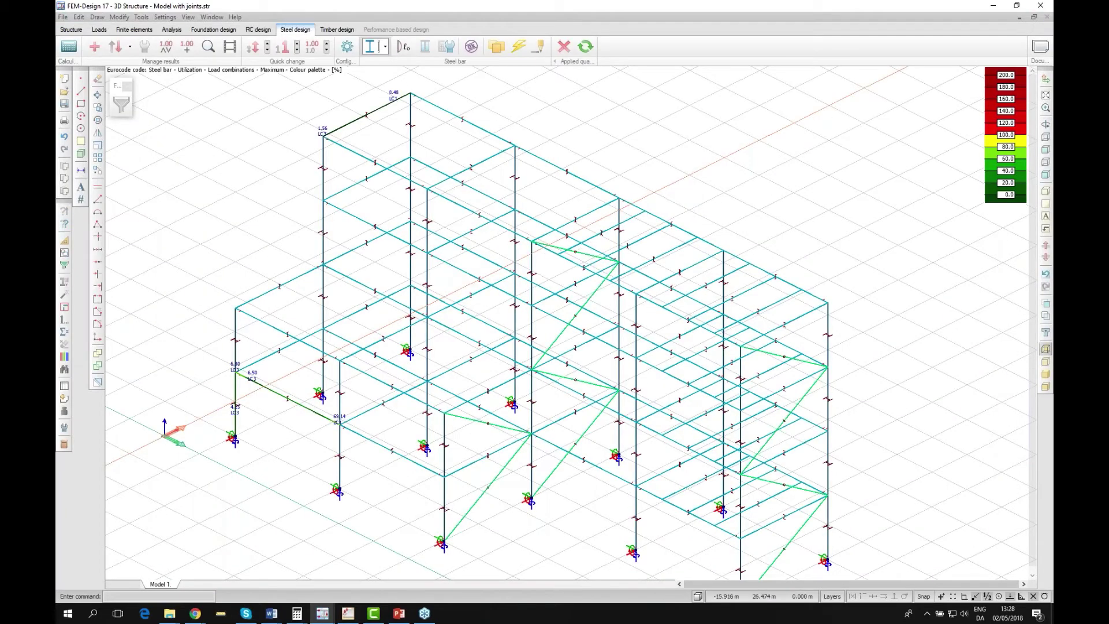
Switch the steel design mode to Steel joint and display the joint utilization for the maximum of load combinations.
click(384, 47)
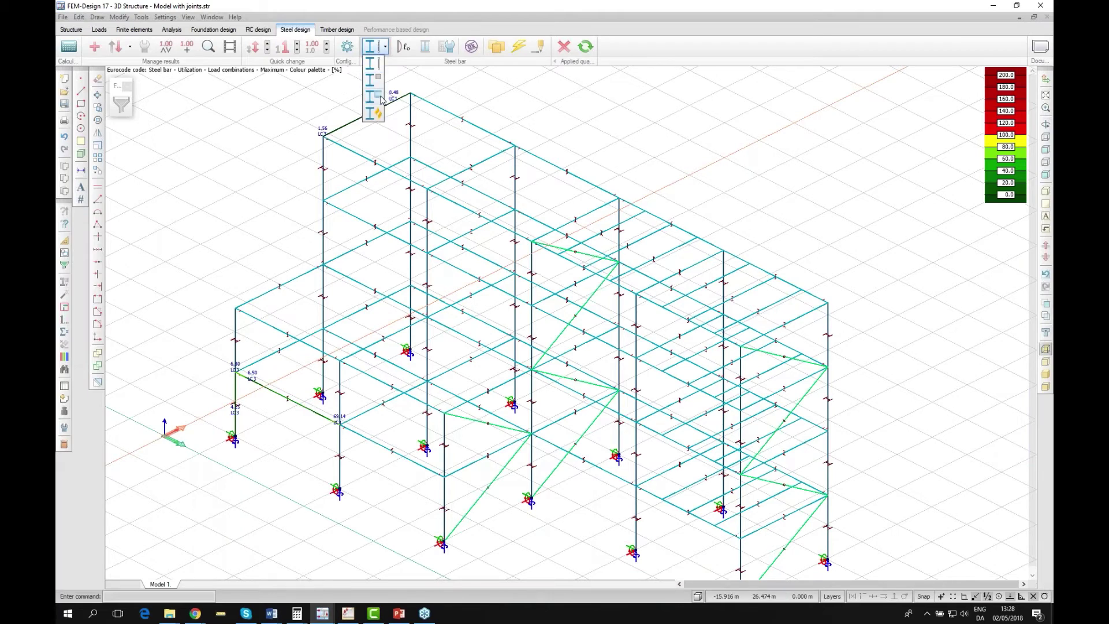
click(374, 97)
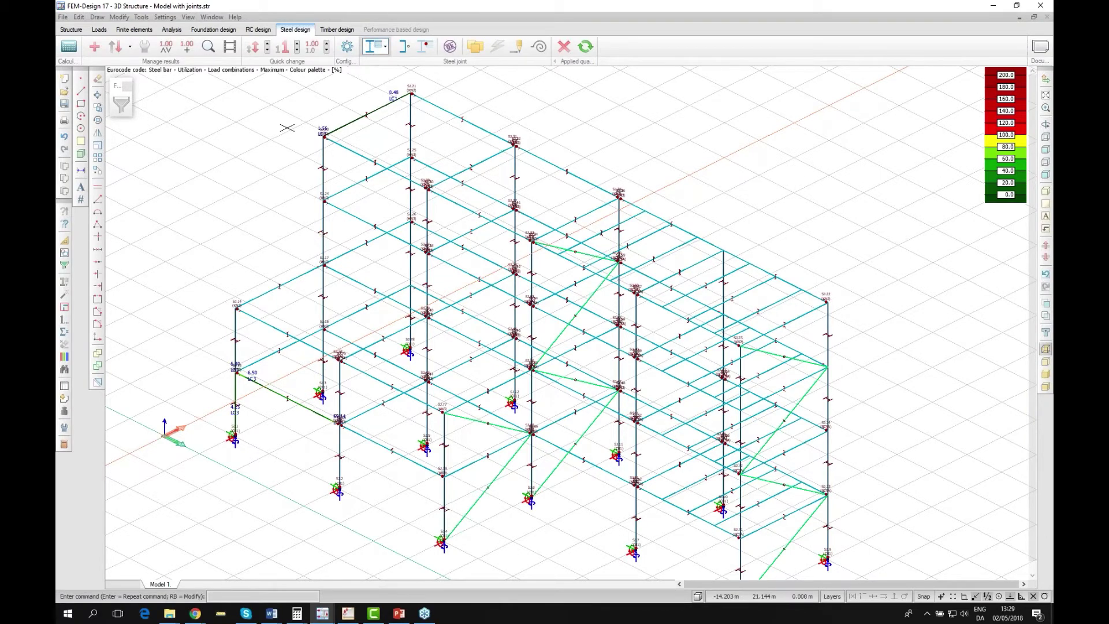
click(93, 47)
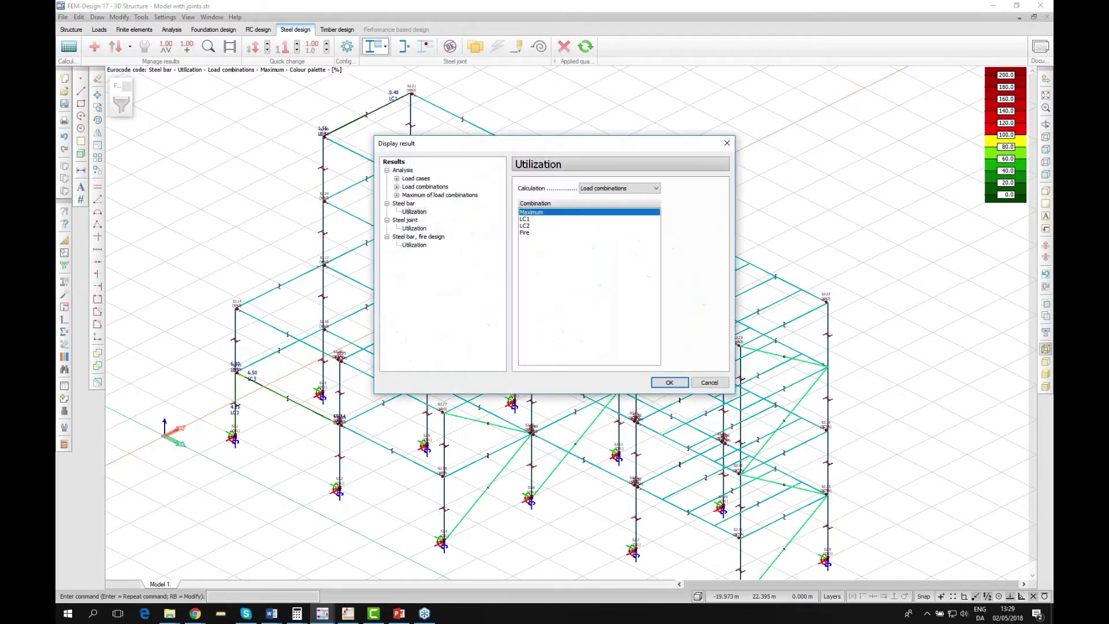
click(420, 231)
click(674, 387)
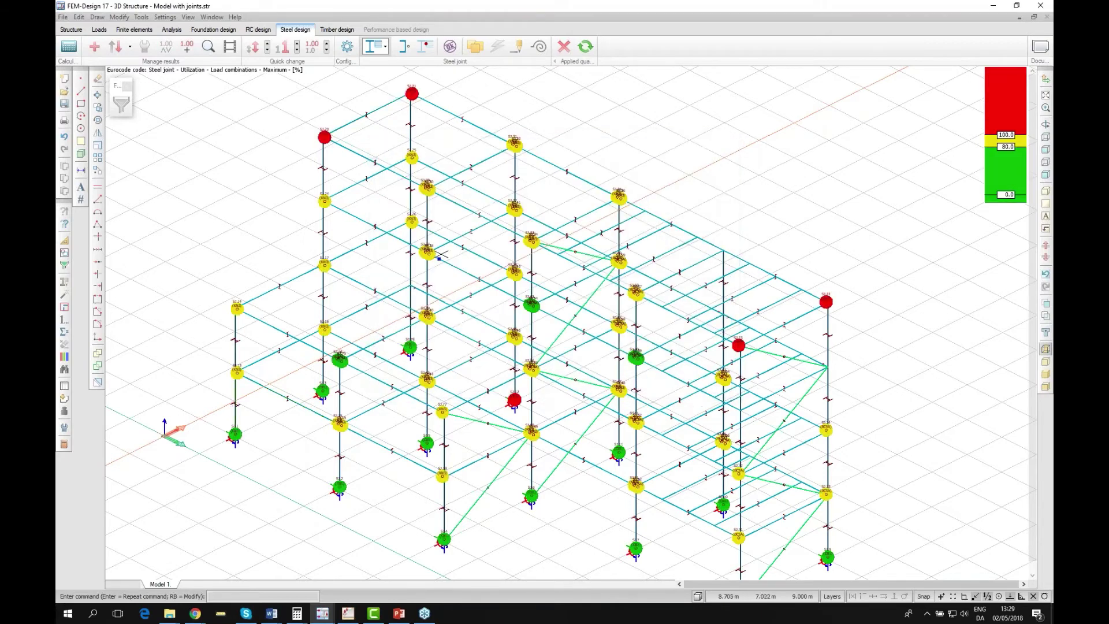
Open the list of steel joint stiffnesses and place it clear of the structure to review the values.
scroll(441, 255, down, 1)
scroll(300, 312, up, 2)
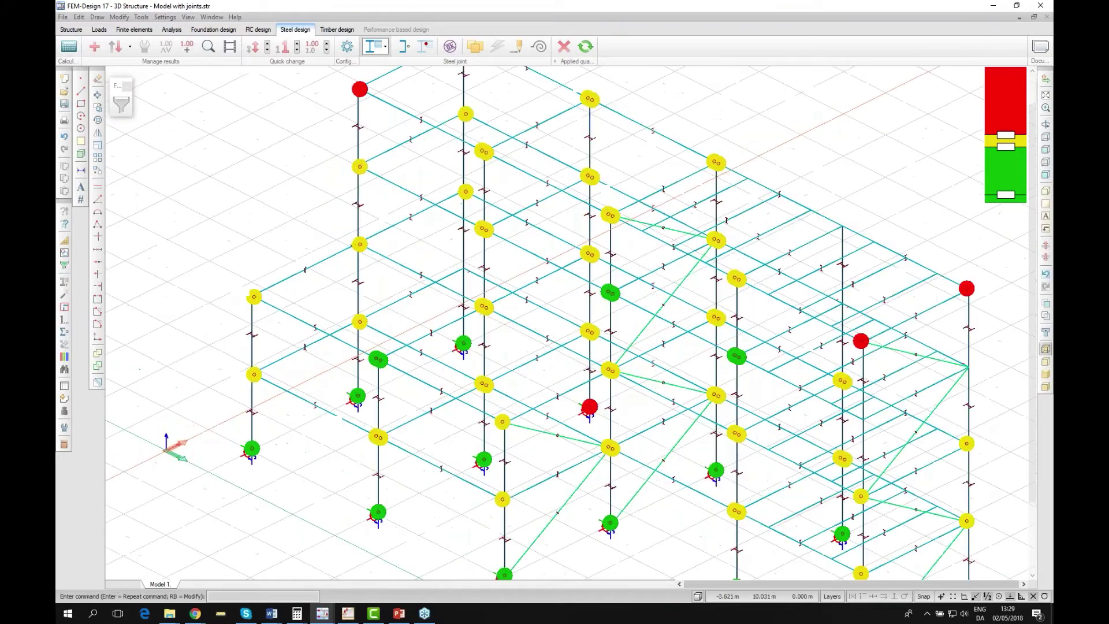
scroll(369, 270, down, 2)
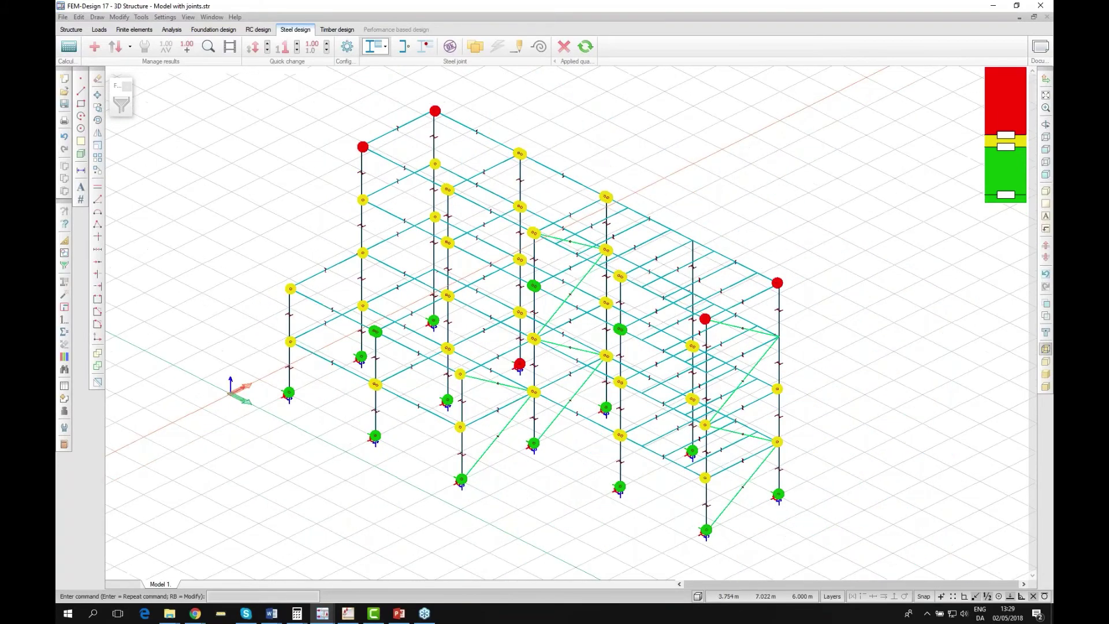
scroll(399, 261, down, 1)
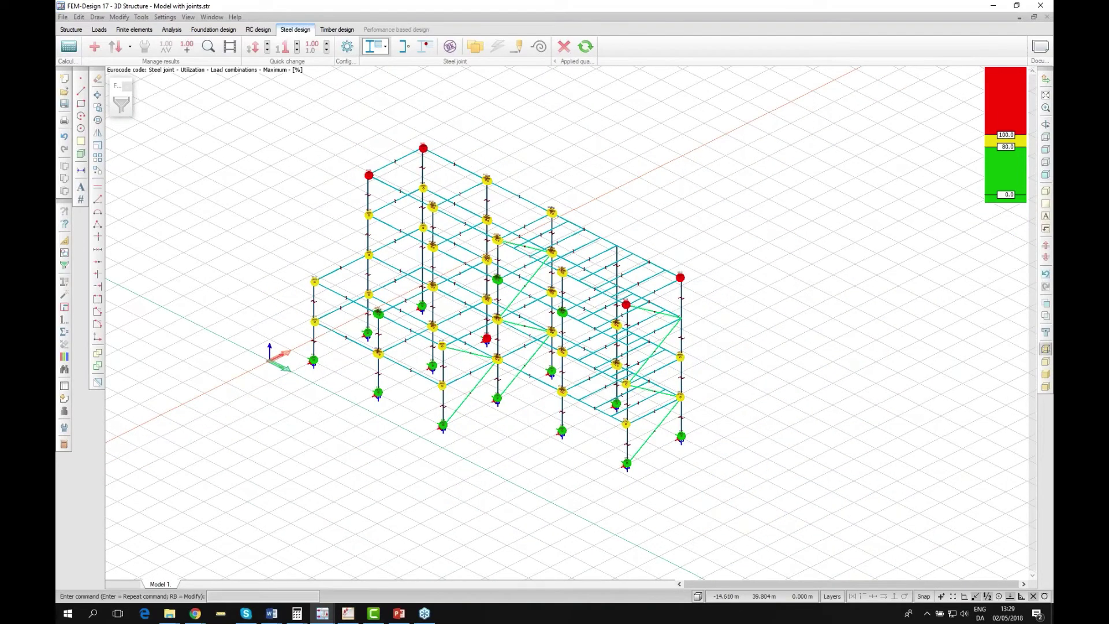
click(539, 47)
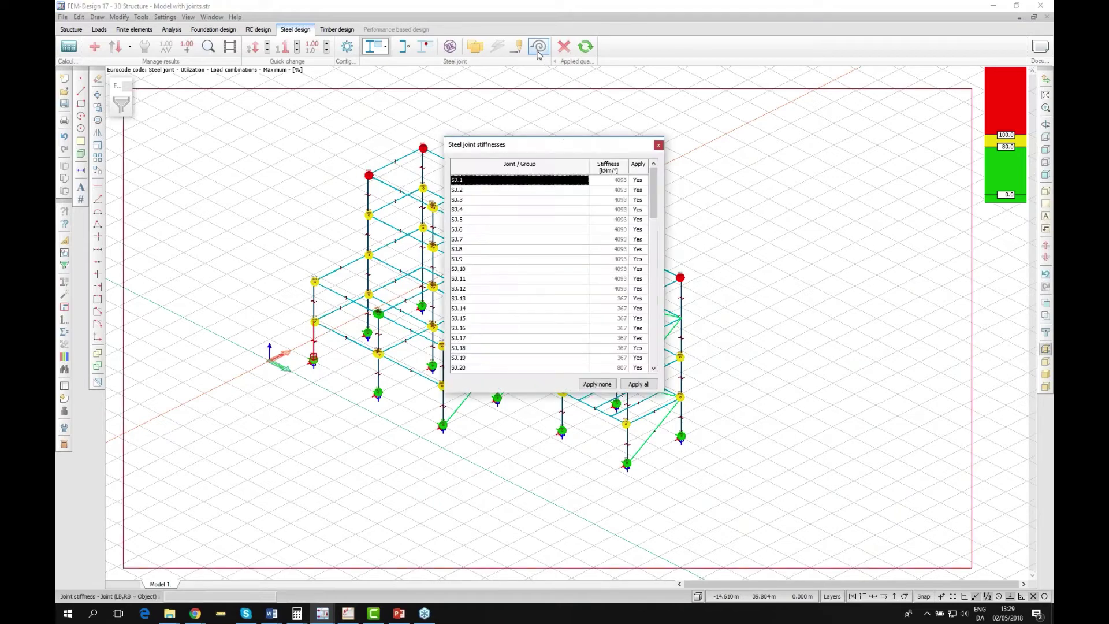
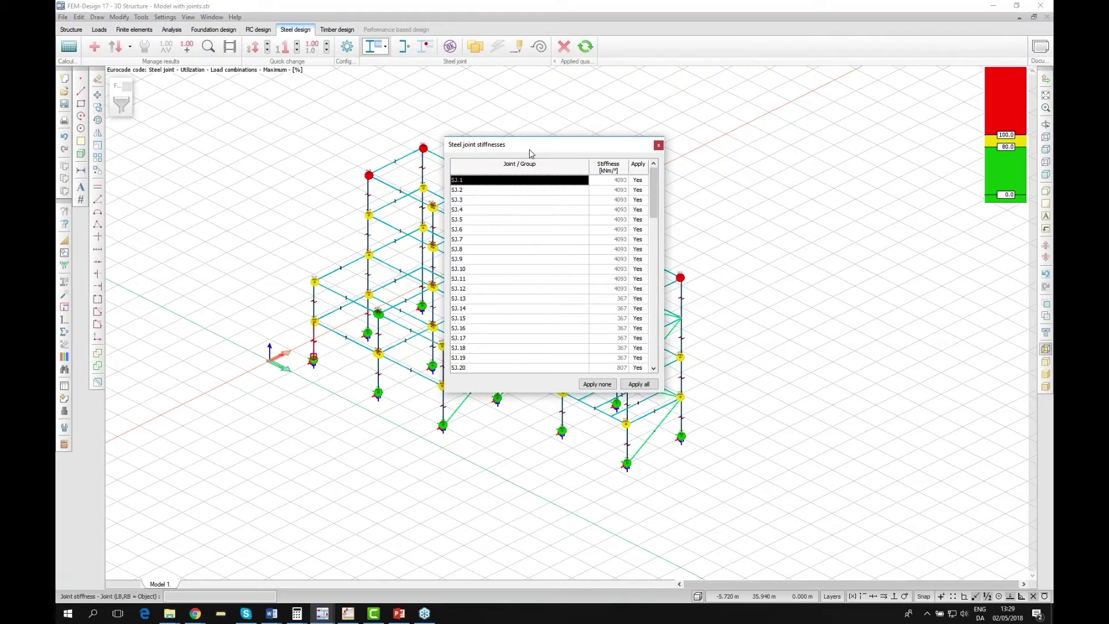
drag(531, 152, 775, 149)
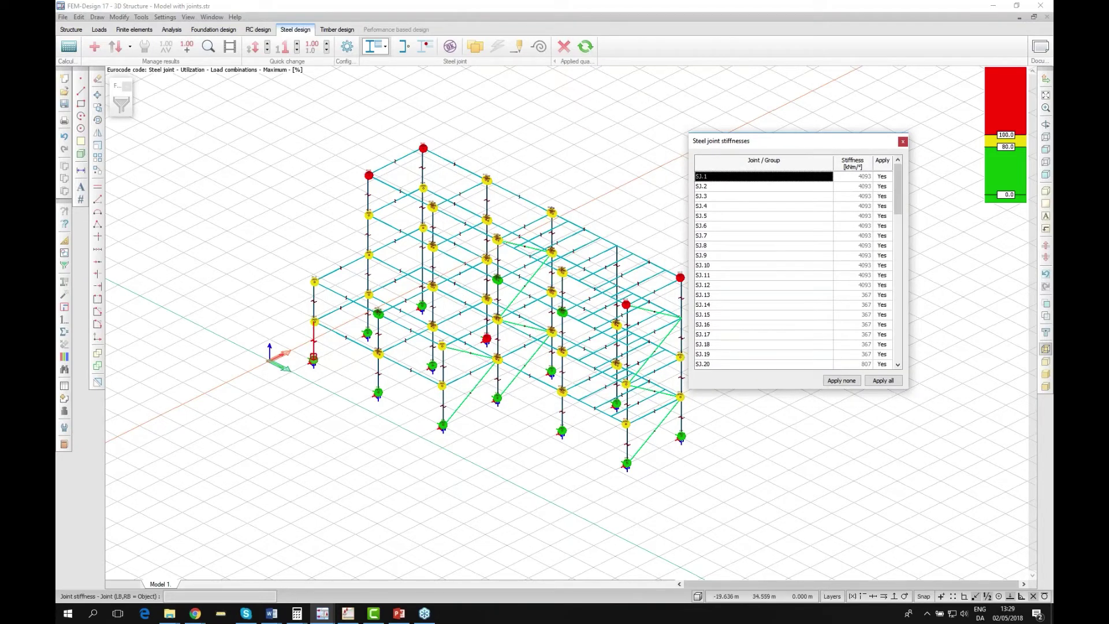
Open the detailed result of joint SJ.13 and examine its stiffener data, bolt-row capacities and joint utilization.
click(209, 47)
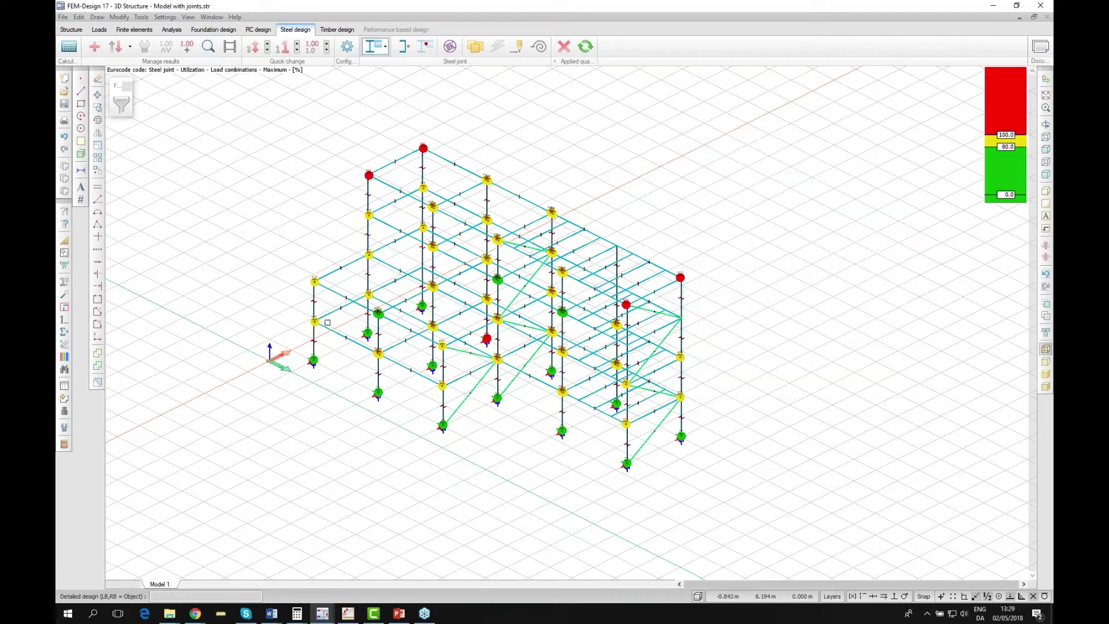
scroll(328, 322, up, 2)
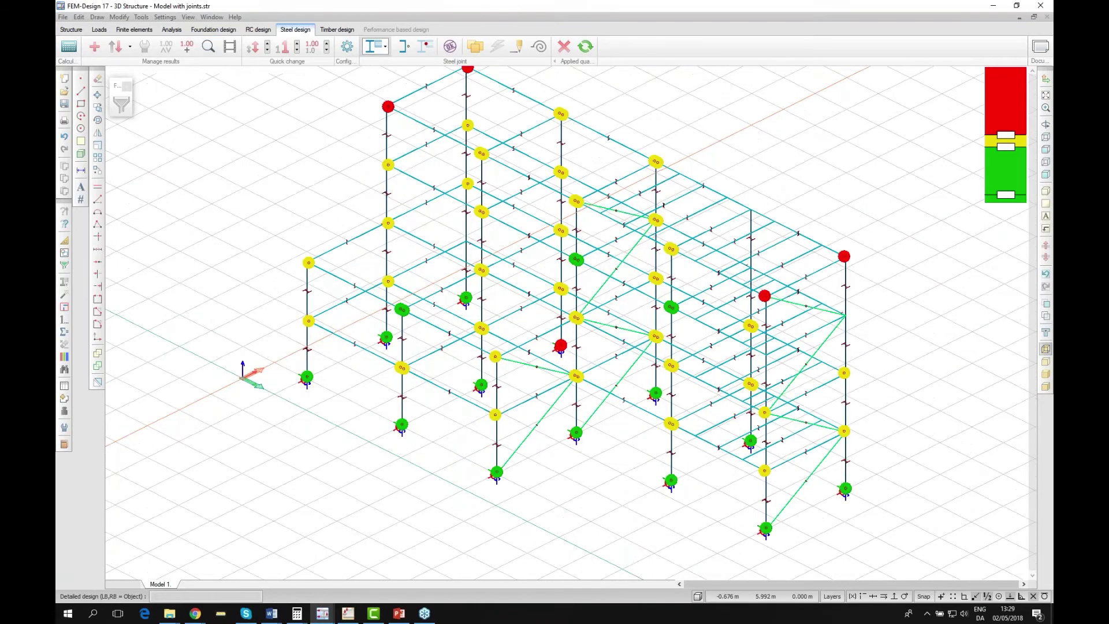
scroll(296, 318, up, 2)
click(295, 319)
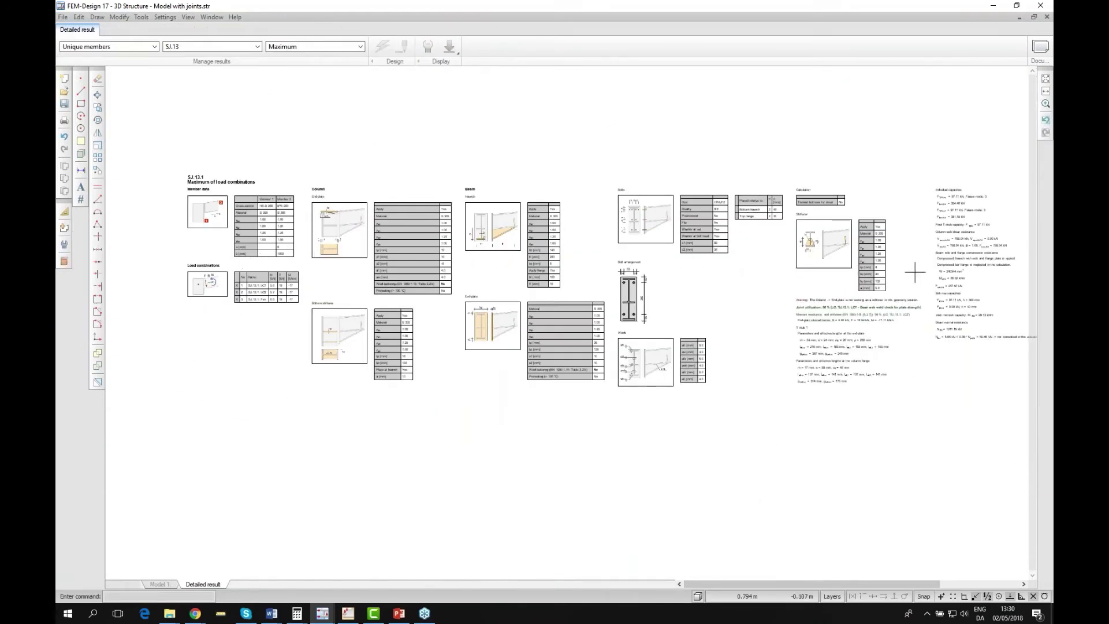
scroll(978, 278, up, 2)
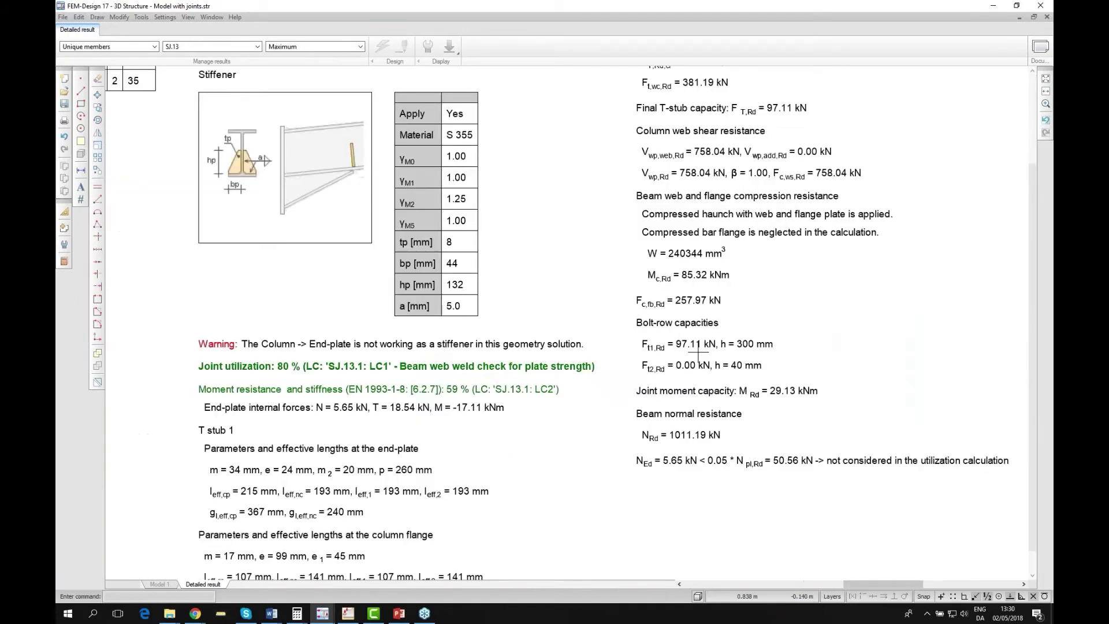
Review the stiffness, shear, stiffener and weld checks in the detailed result of joint SJ.13 and close it.
scroll(698, 352, down, 1)
scroll(677, 203, down, 1)
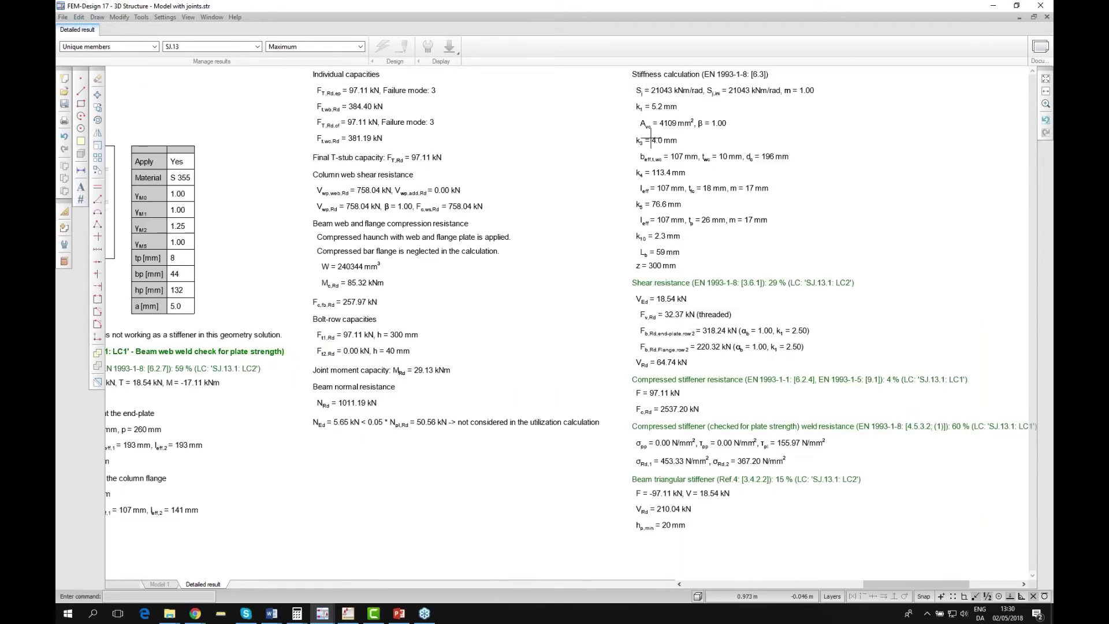
scroll(639, 319, down, 1)
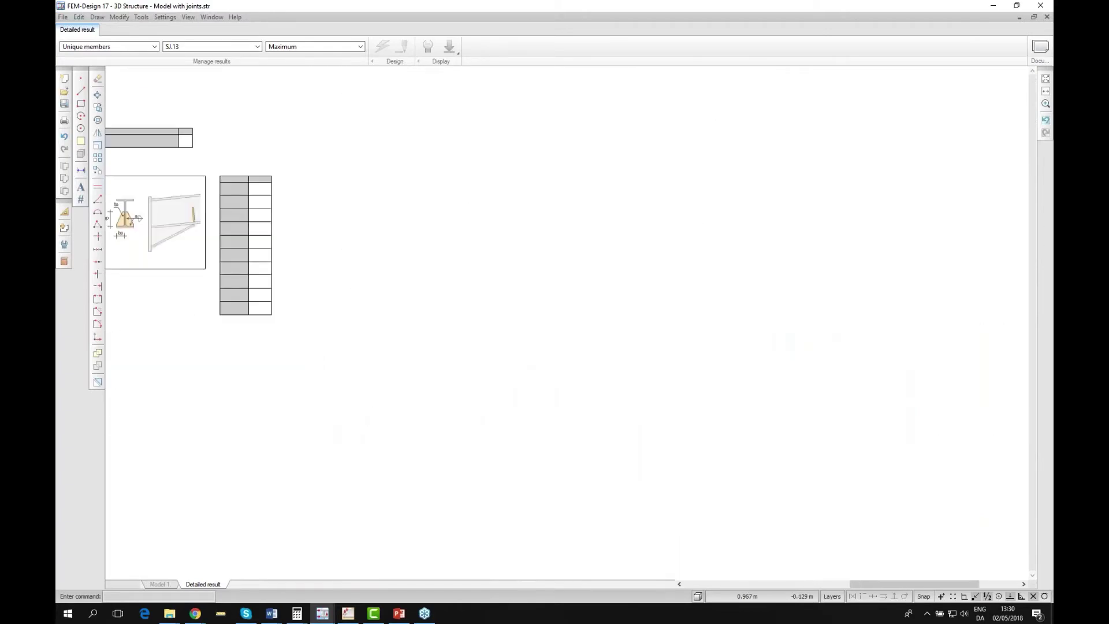
scroll(639, 317, down, 1)
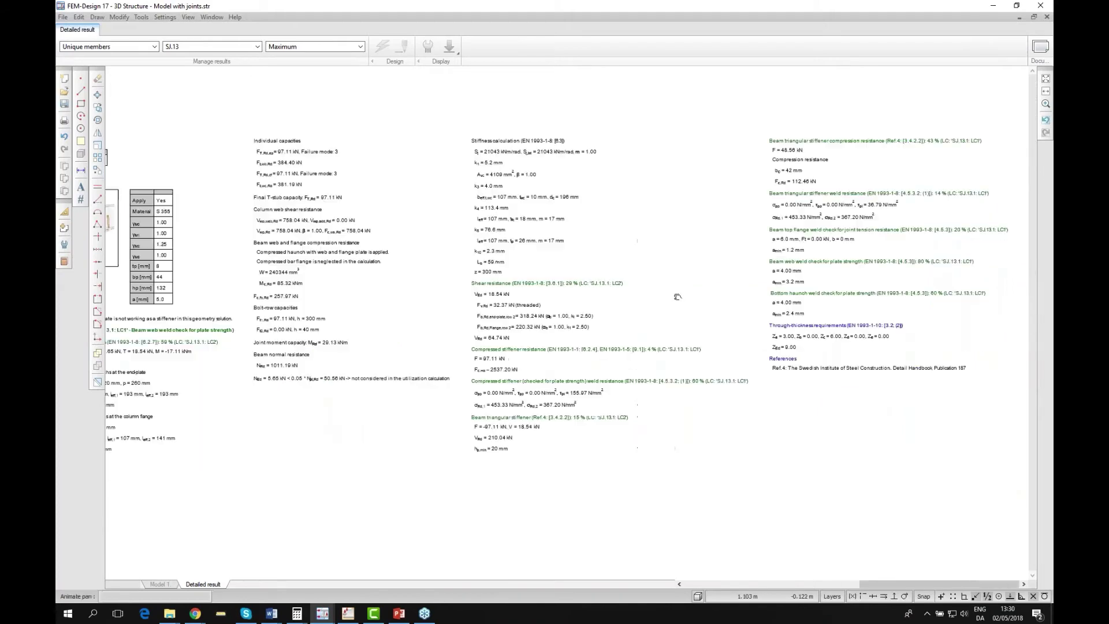
click(1048, 19)
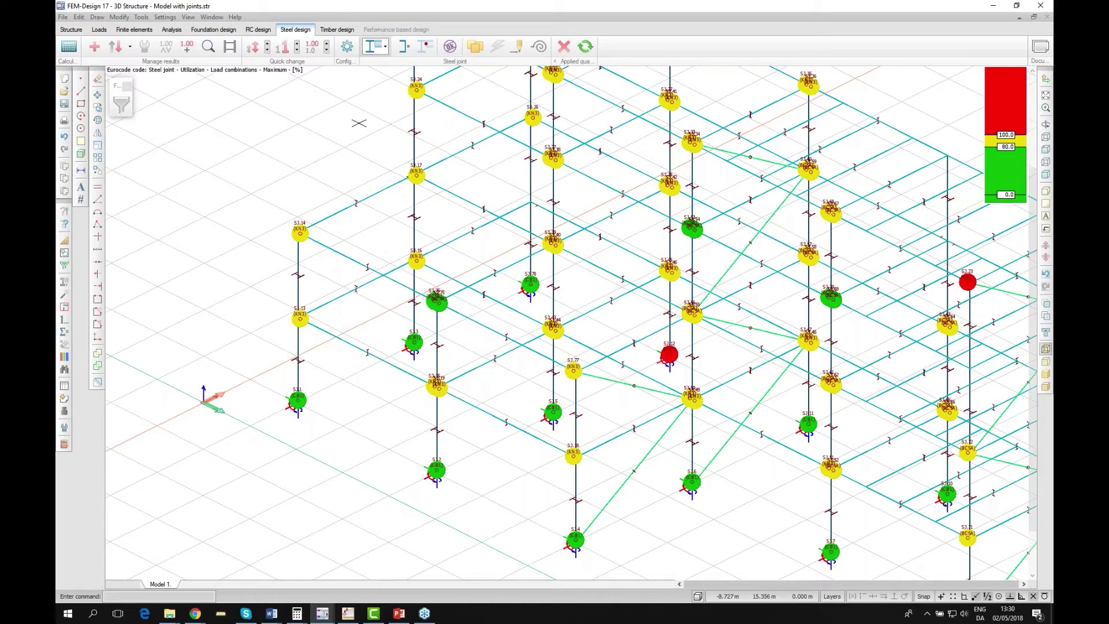
Switch the steel design mode to Steel bar, fire design and display the fire utilization for the maximum of load combinations.
click(384, 46)
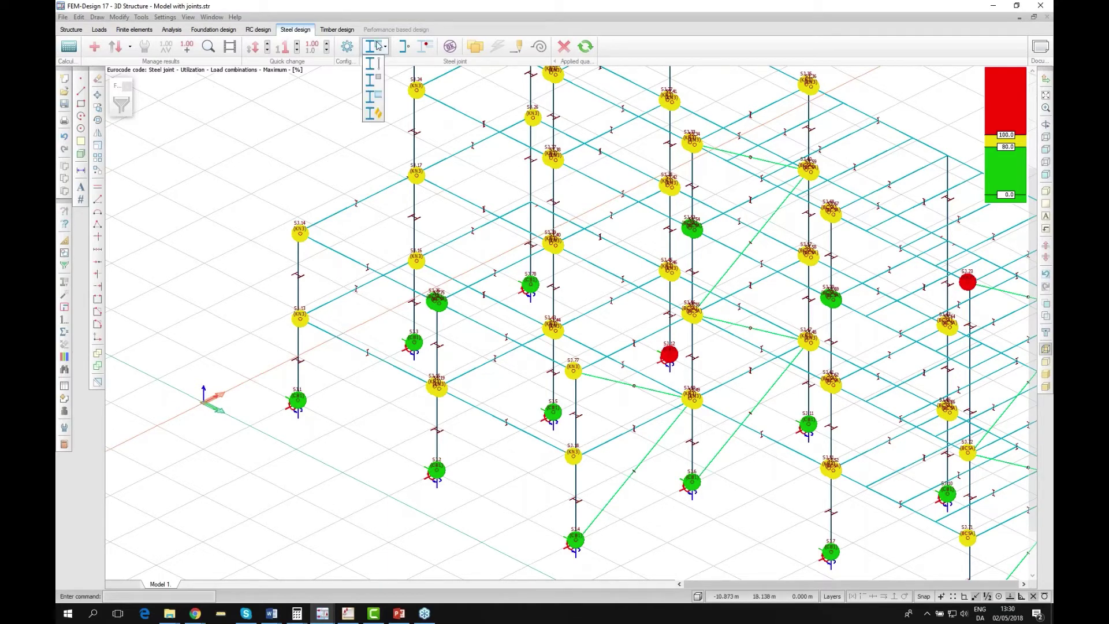
click(380, 114)
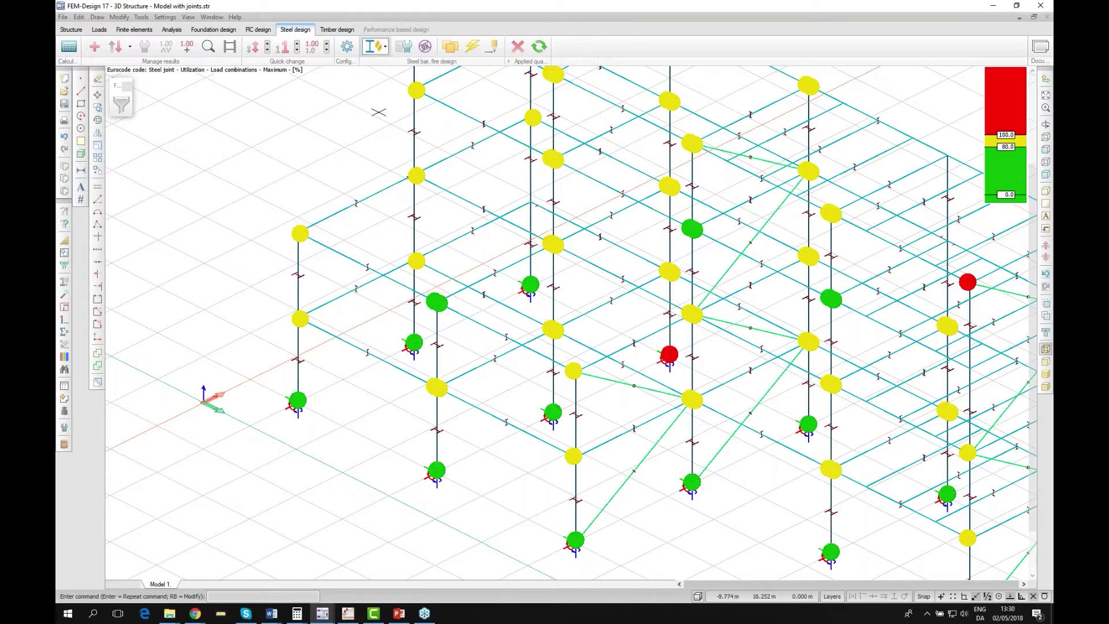
scroll(337, 207, down, 1)
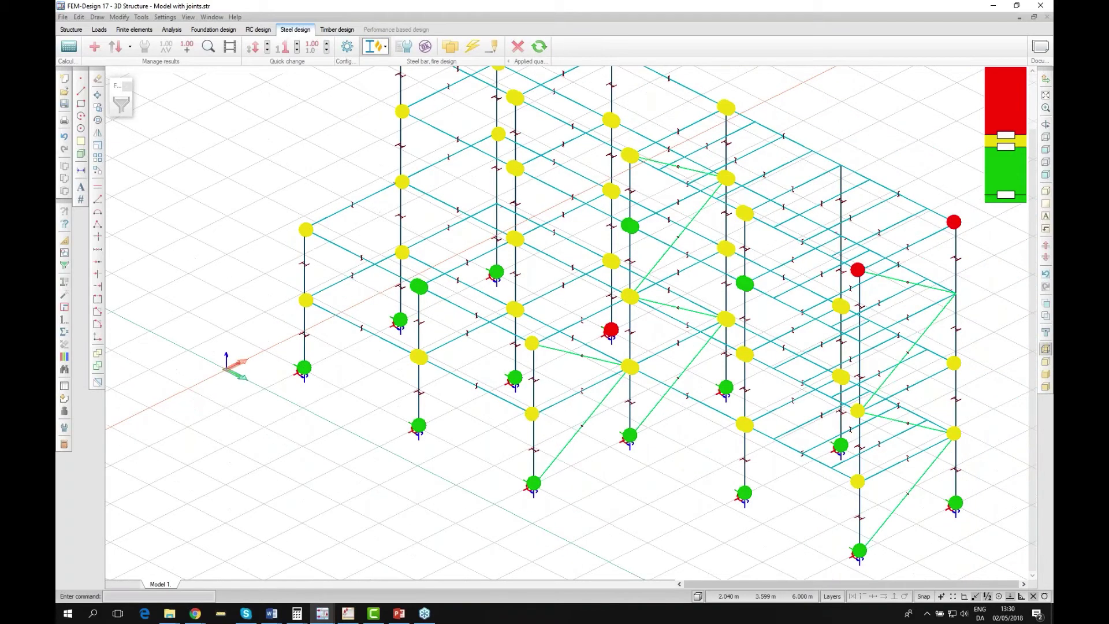
middle_drag(485, 252, 371, 304)
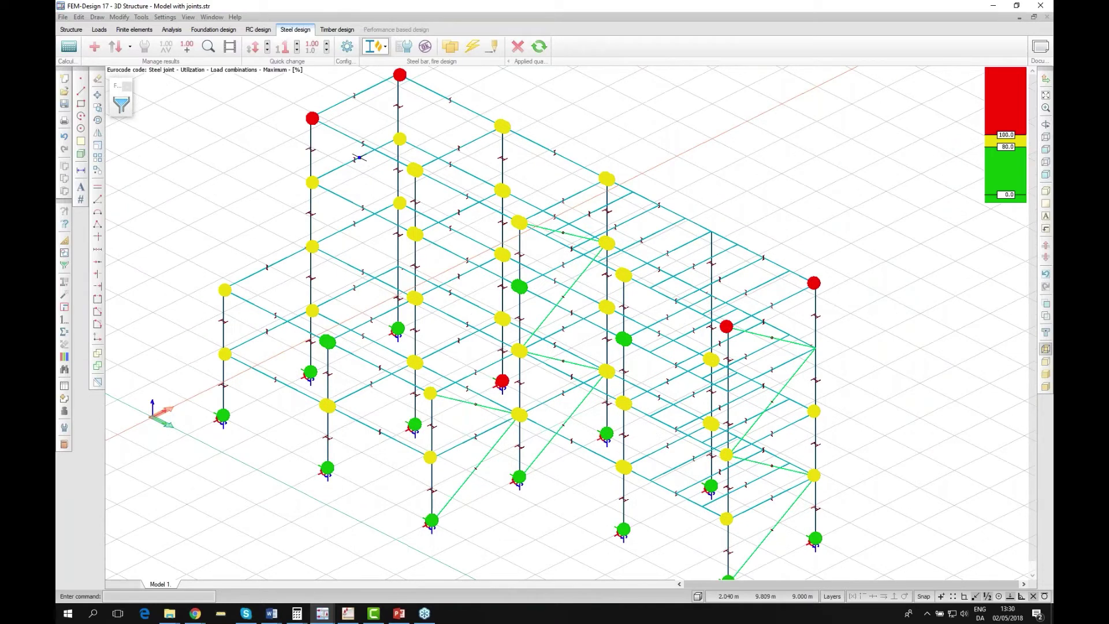
mouse_move(311, 119)
click(95, 48)
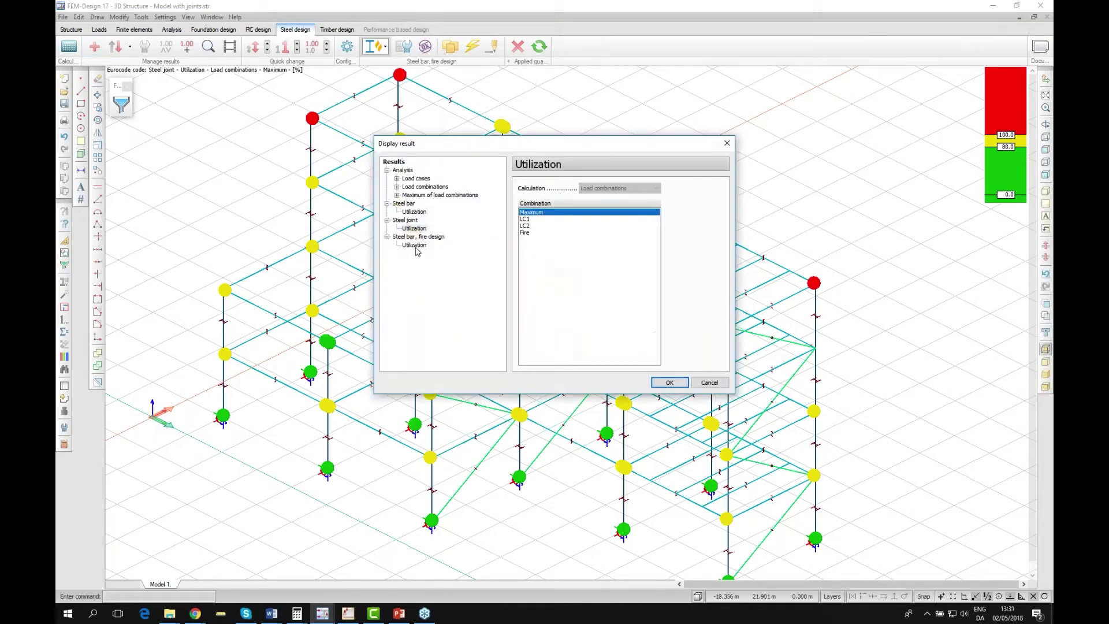
click(668, 382)
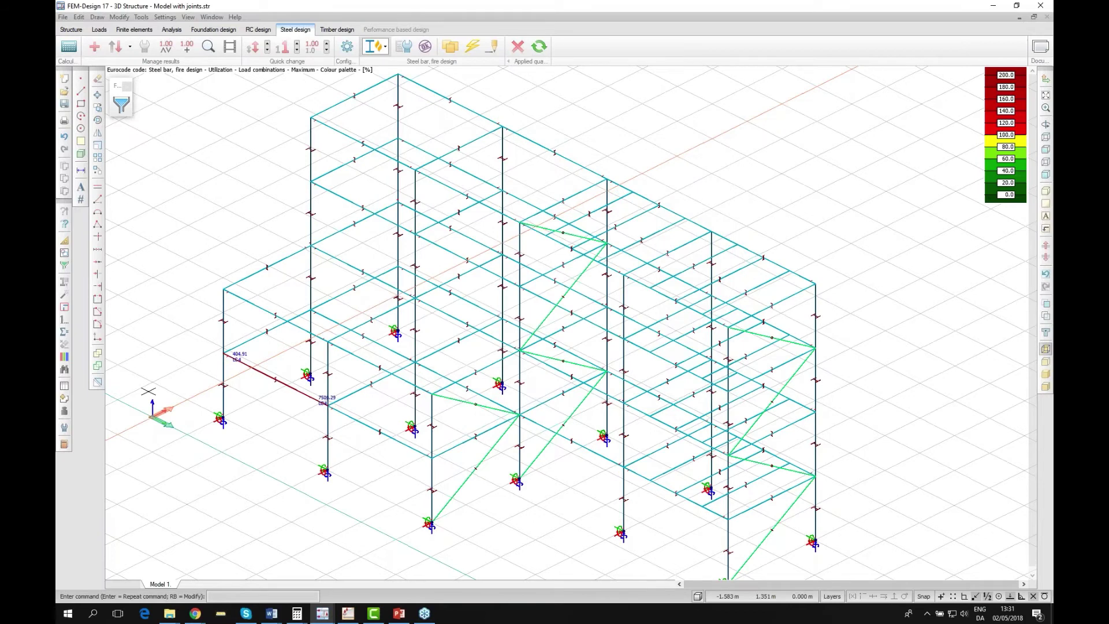
Open the detailed fire design result of edge beam B.1.1.
scroll(191, 365, up, 1)
scroll(188, 357, up, 1)
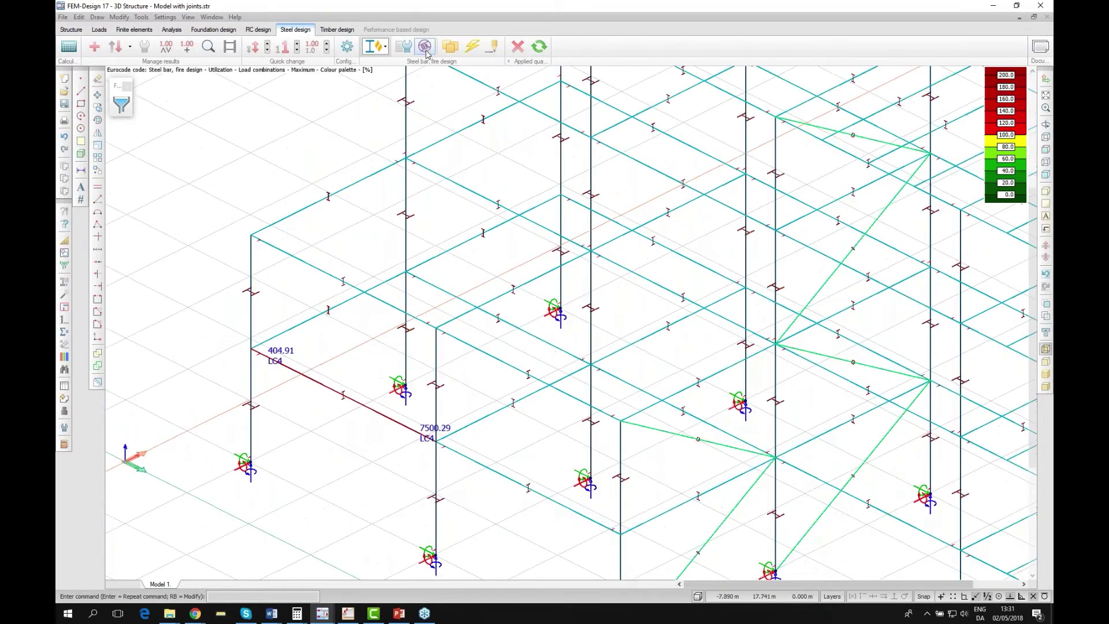
click(209, 50)
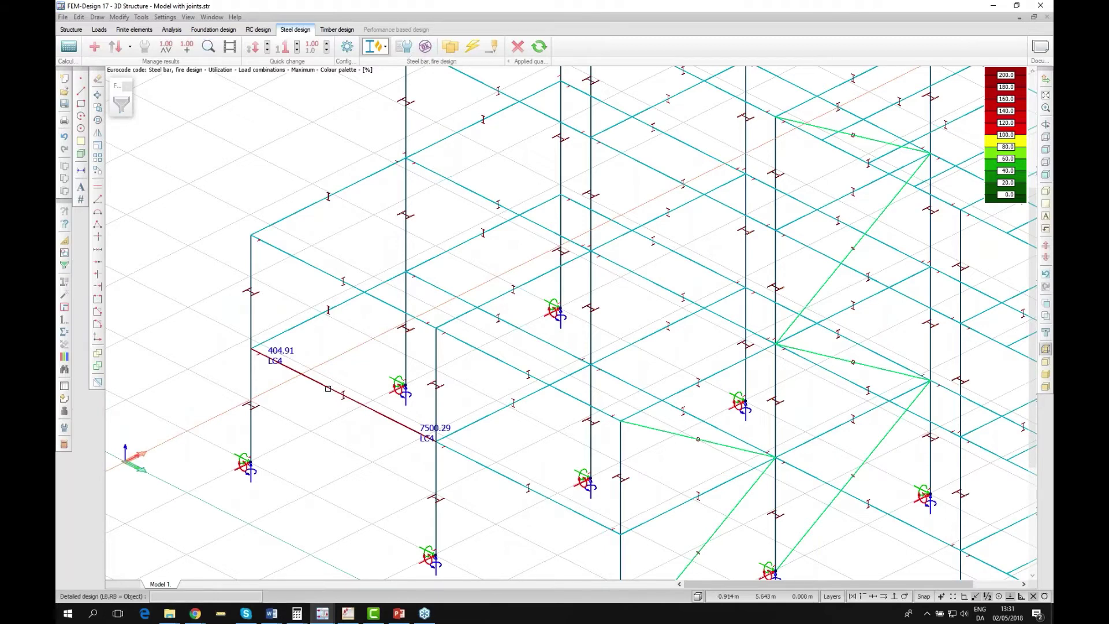
click(329, 388)
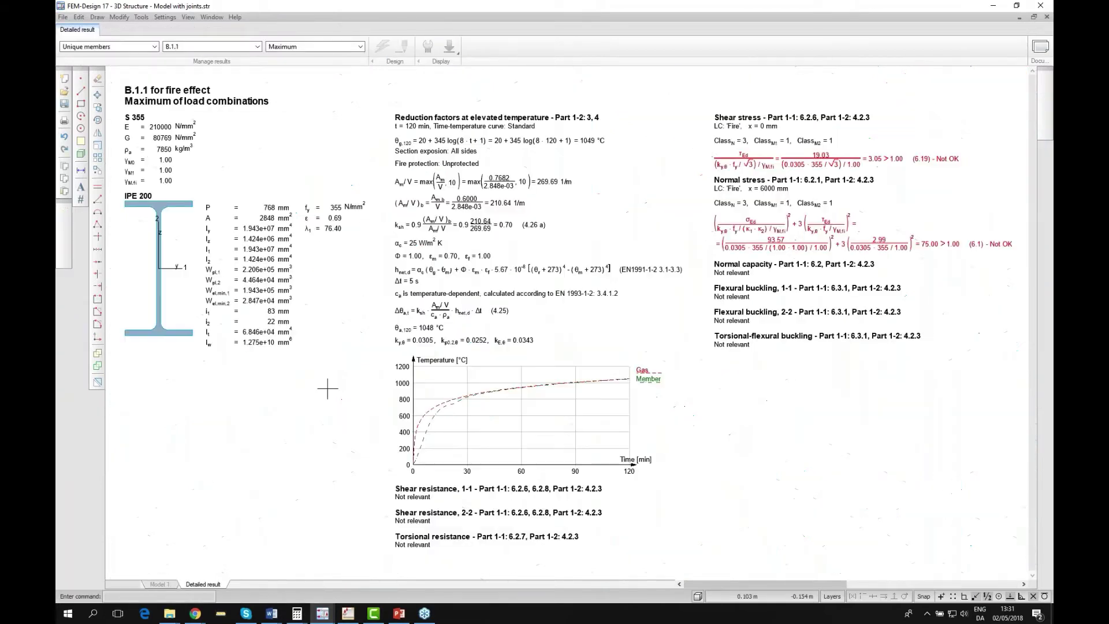
Examine the beam's temperature curve, stress, lateral torsional buckling and interaction checks and utilization summary under fire, and close the detailed result.
scroll(315, 354, down, 3)
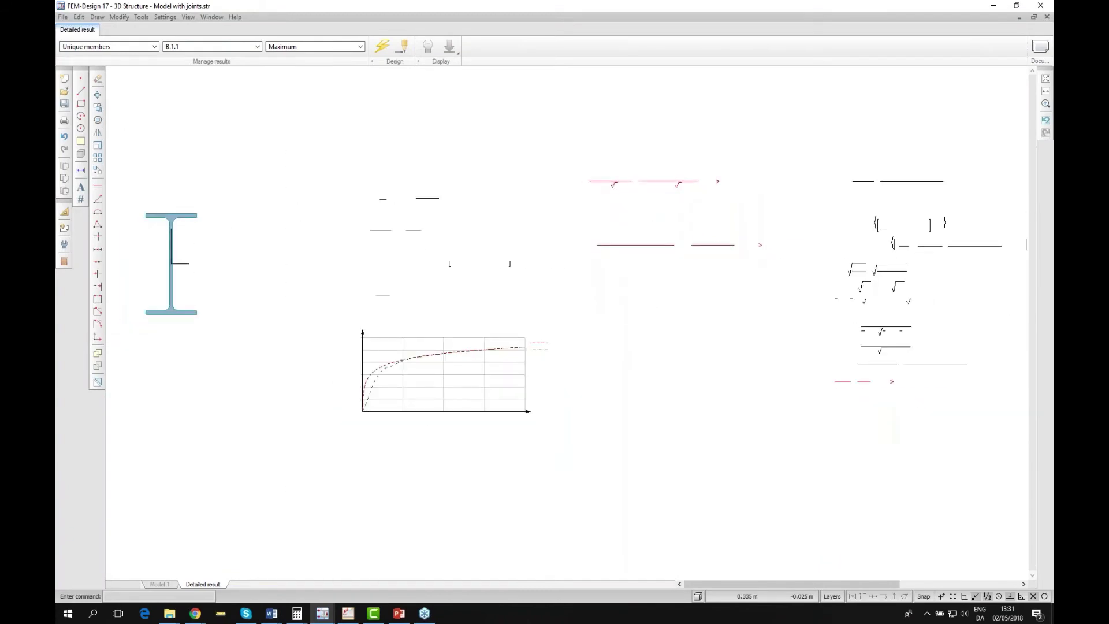
scroll(640, 166, up, 1)
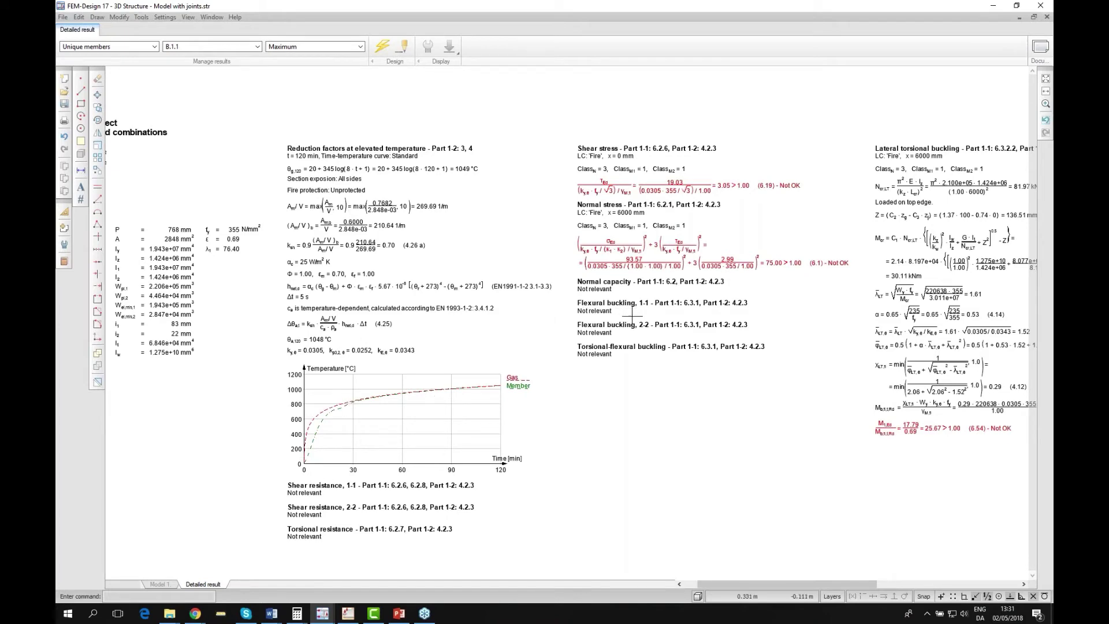
middle_drag(780, 319, 778, 320)
middle_drag(681, 319, 485, 313)
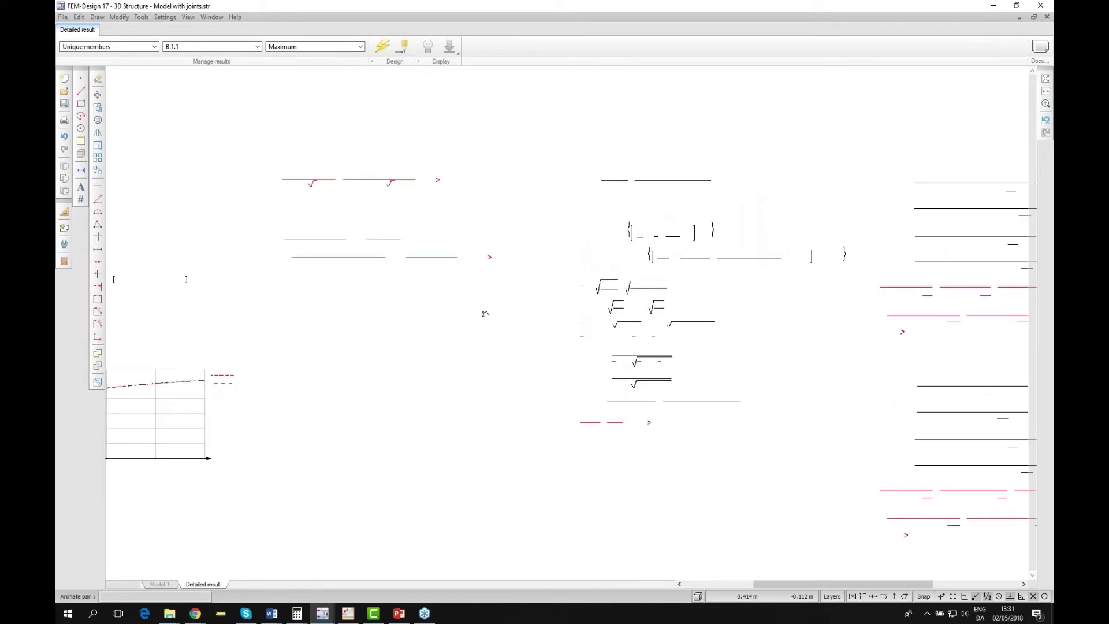
scroll(488, 312, down, 1)
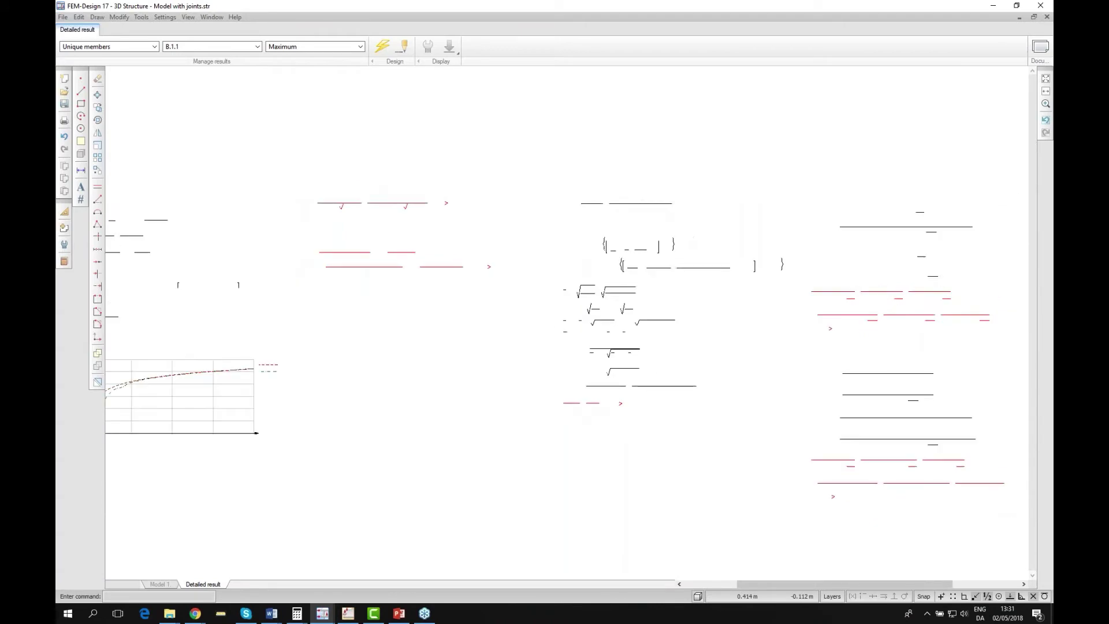
middle_drag(913, 371, 610, 363)
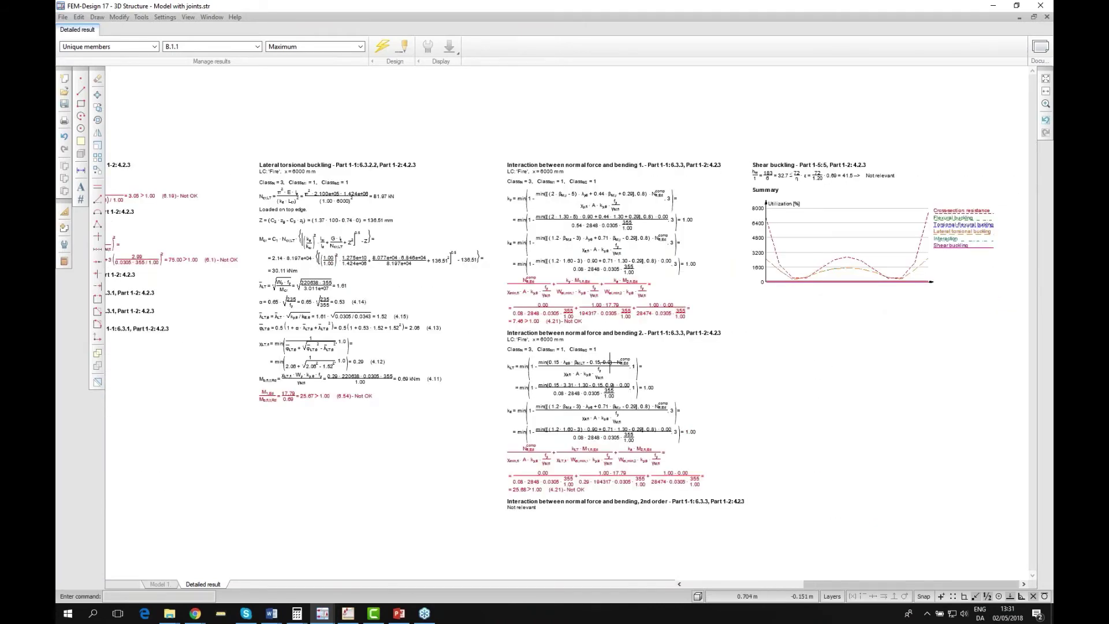
scroll(597, 433, up, 2)
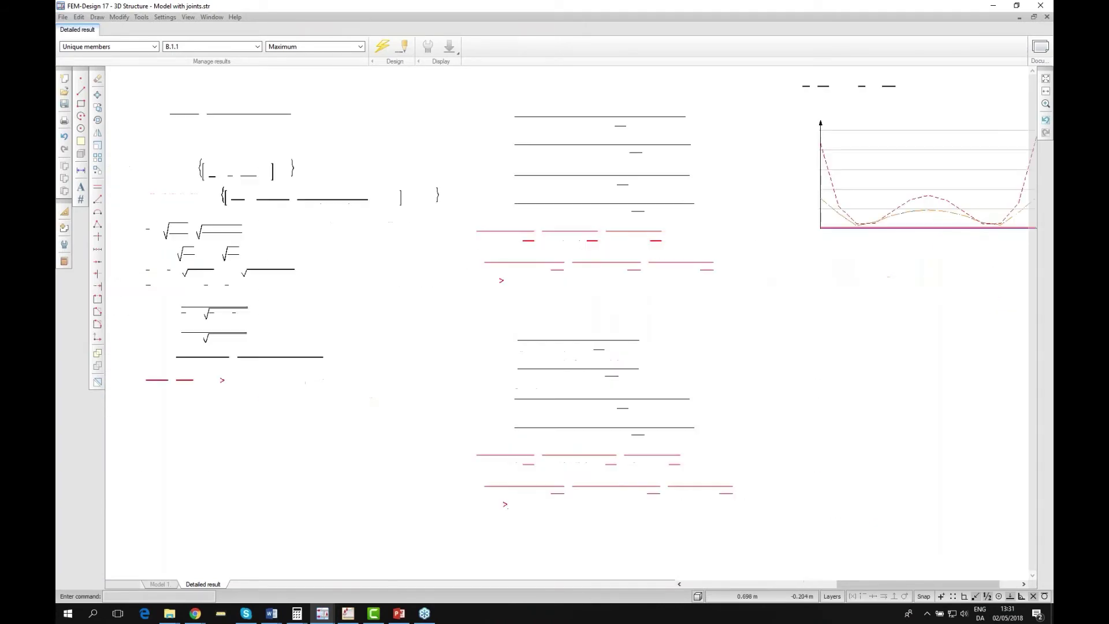
middle_drag(629, 288, 608, 335)
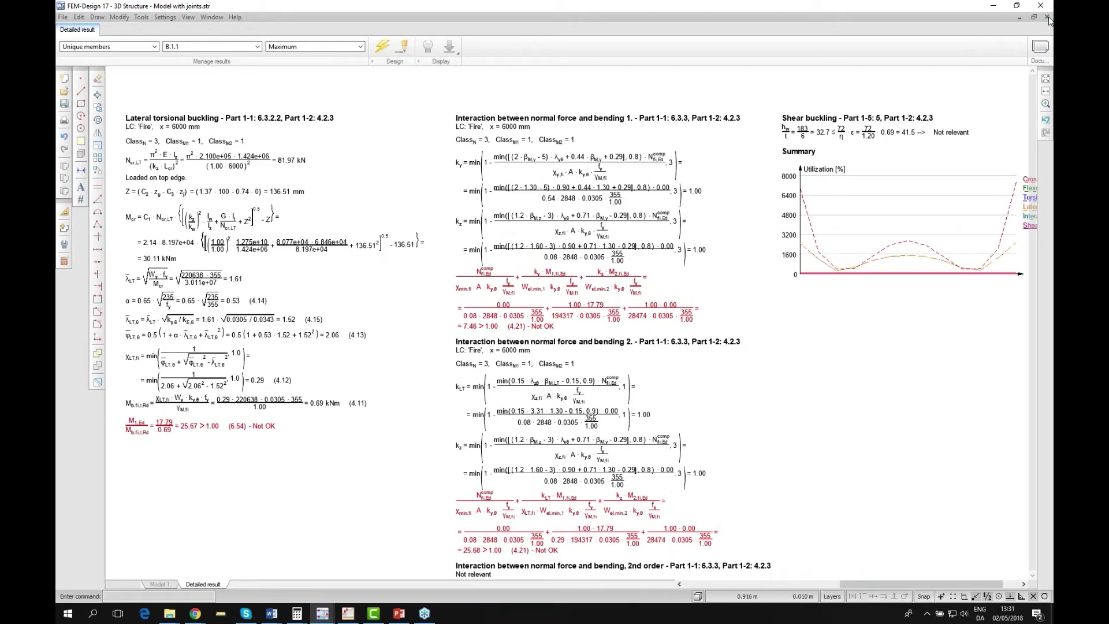
click(1047, 17)
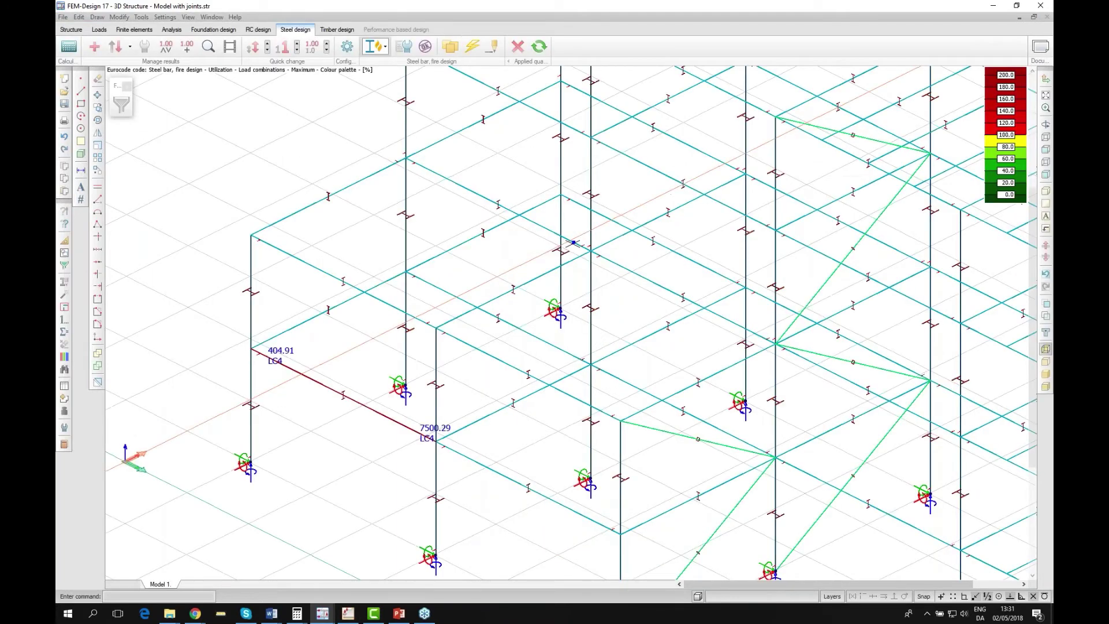
Start Auto design for steel bar fire protection using load combinations, with the utilization table displayed.
scroll(573, 243, down, 1)
scroll(479, 281, down, 1)
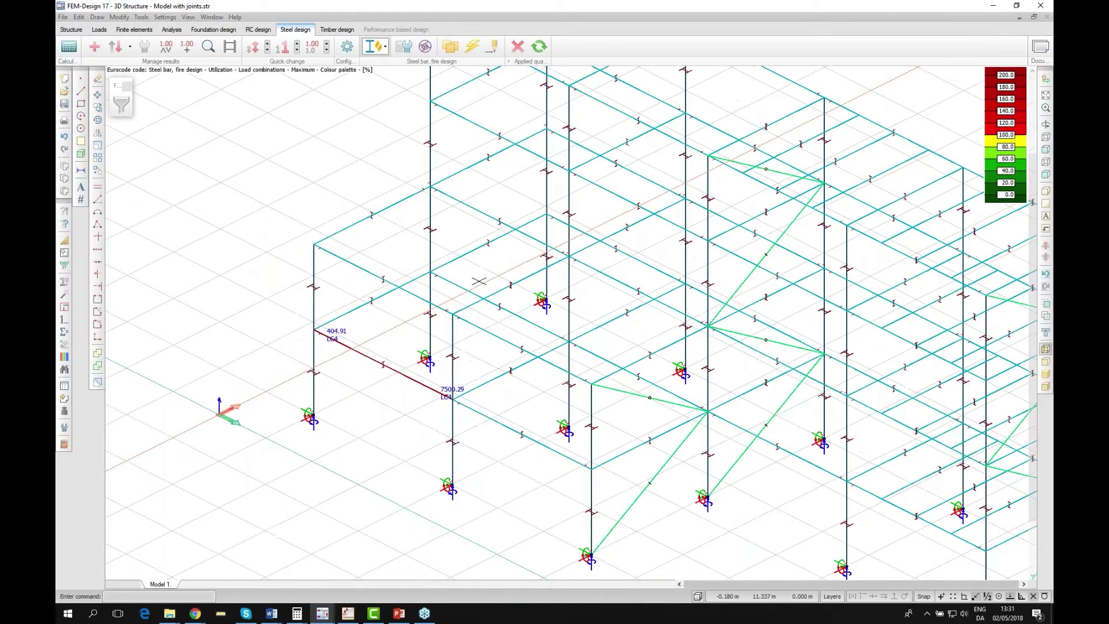
middle_drag(479, 281, 420, 286)
click(470, 49)
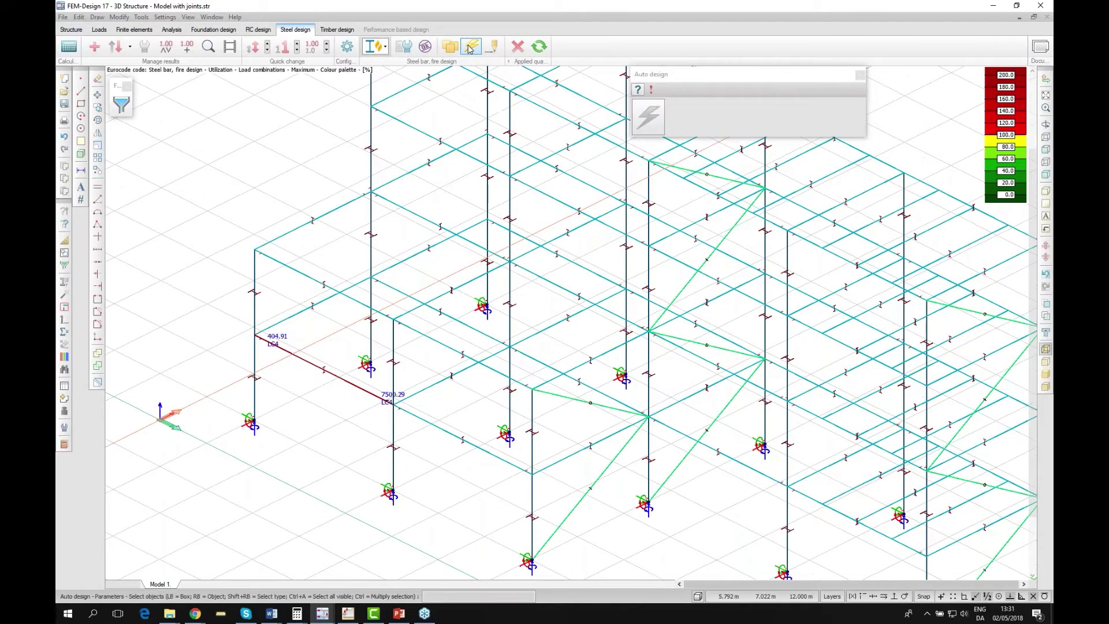
click(470, 49)
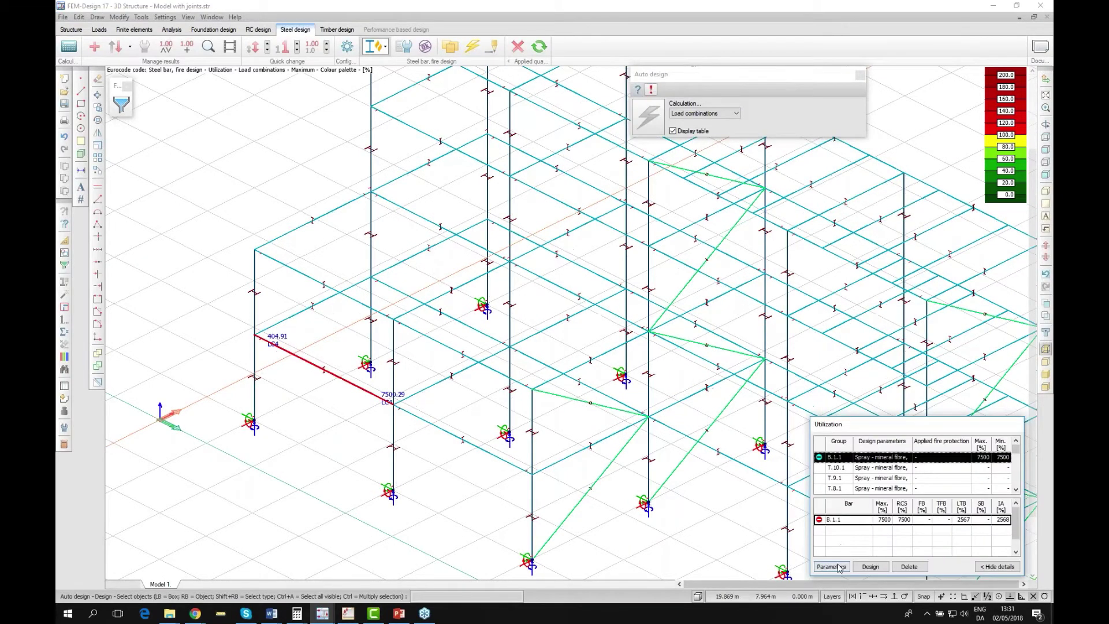
Keep Spray - mineral fibre as the design fire protection material for B.1.1 and auto design the beam's protection.
click(832, 567)
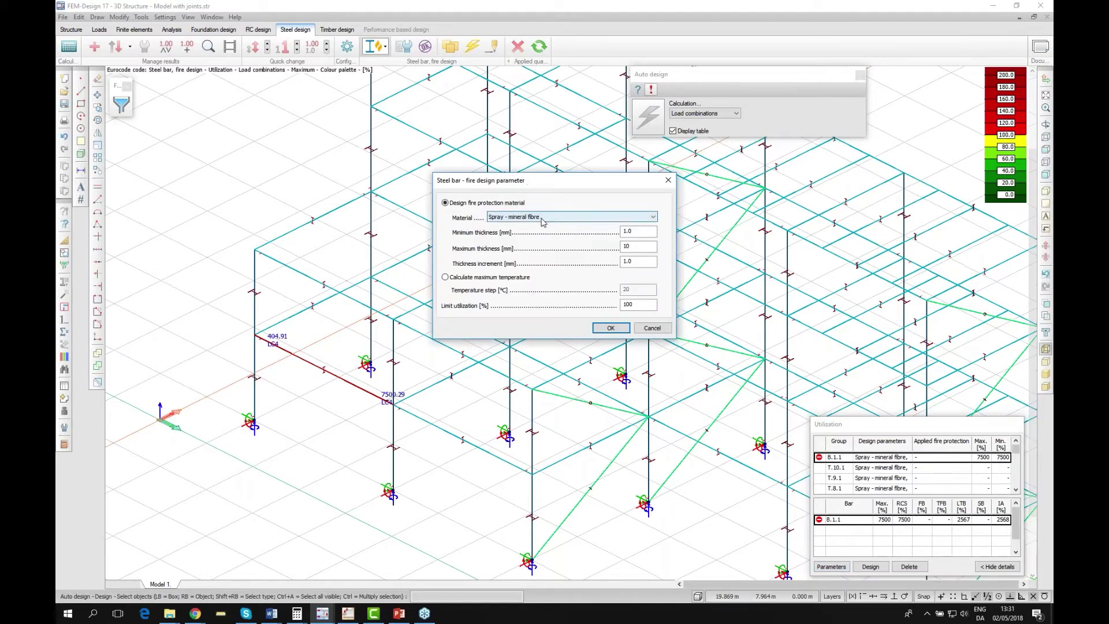
click(542, 220)
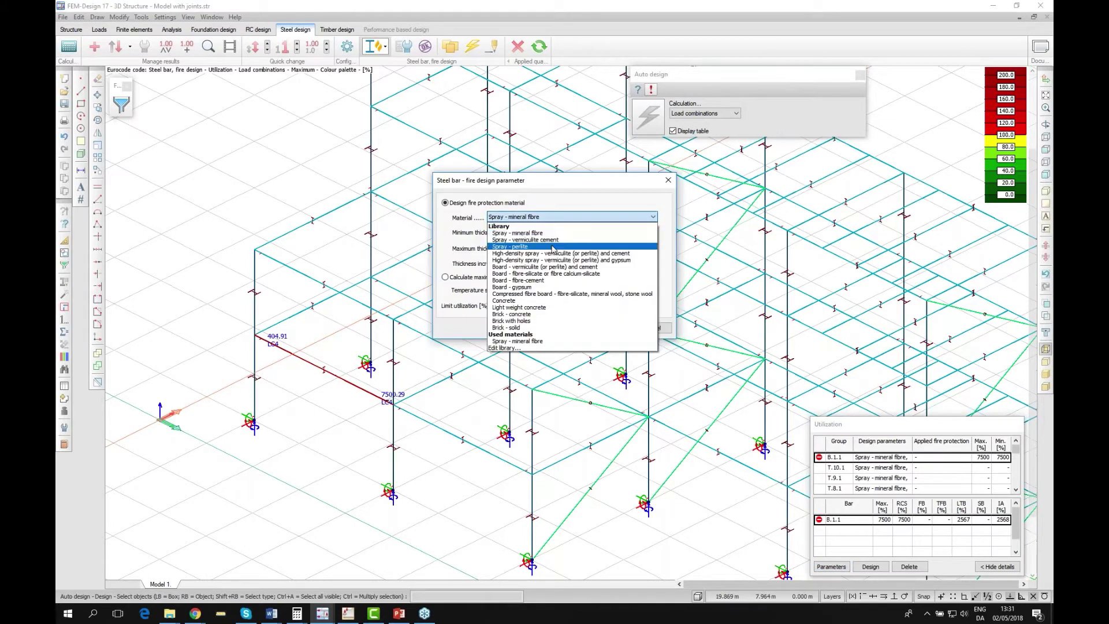
click(562, 203)
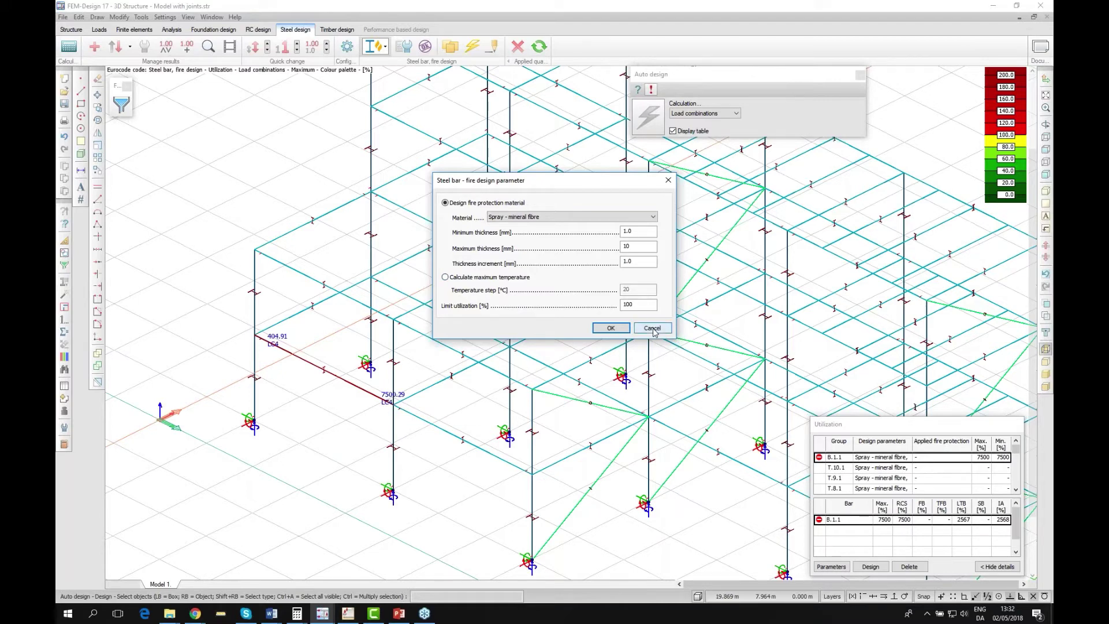
click(611, 328)
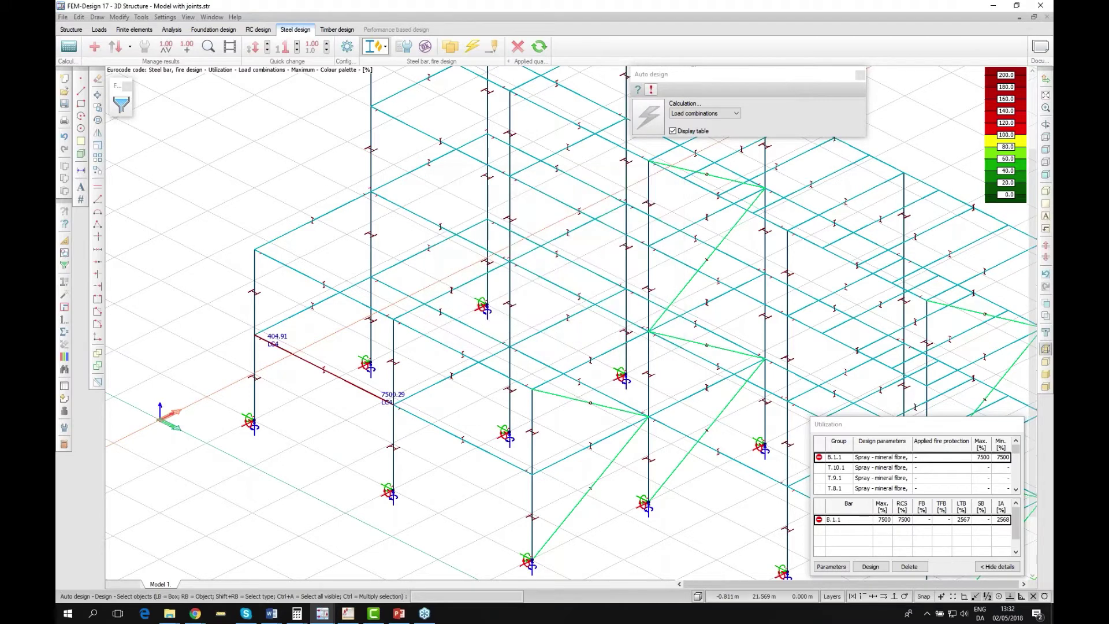
click(342, 378)
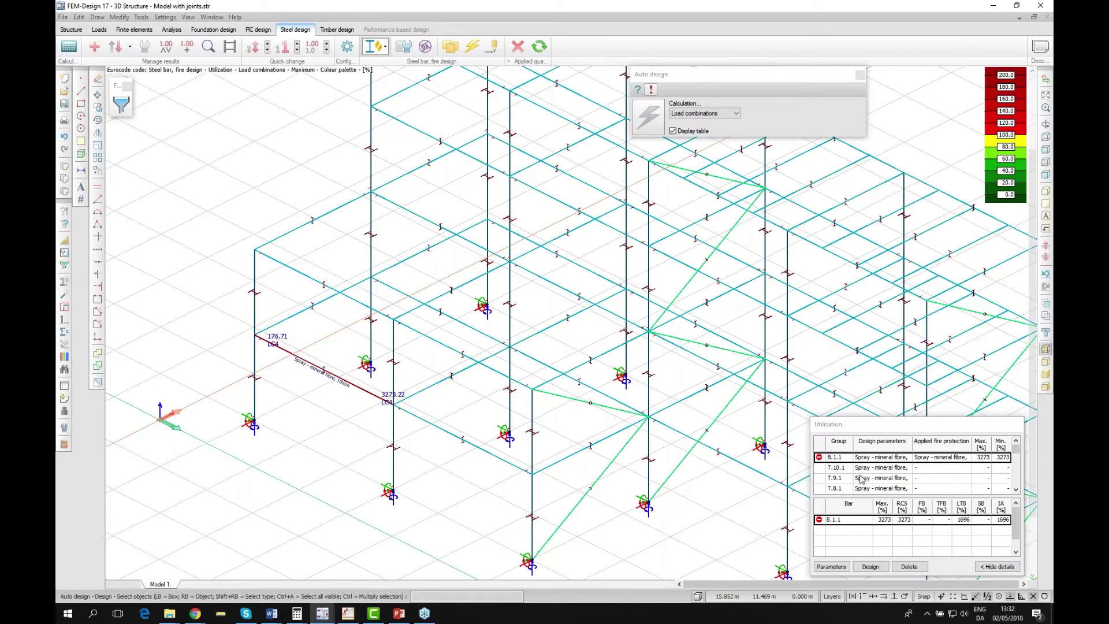
Examine the fire protection label and utilization on edge beam B.1.1, moving the utilization table to another spot.
middle_drag(390, 363, 411, 301)
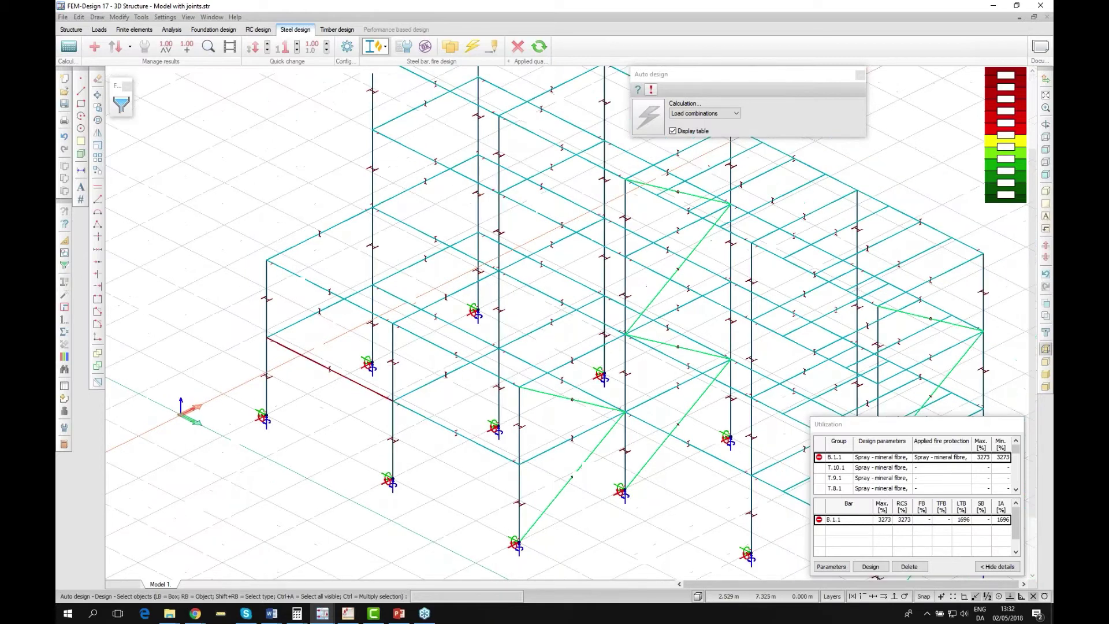
scroll(385, 386, up, 2)
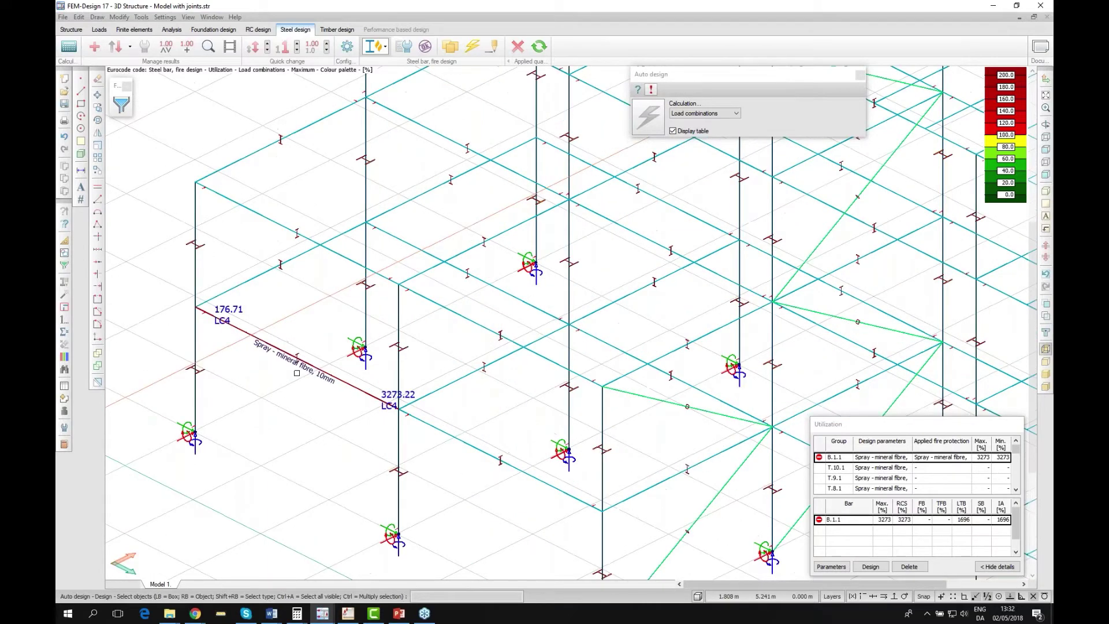
scroll(297, 372, up, 1)
drag(899, 430, 834, 366)
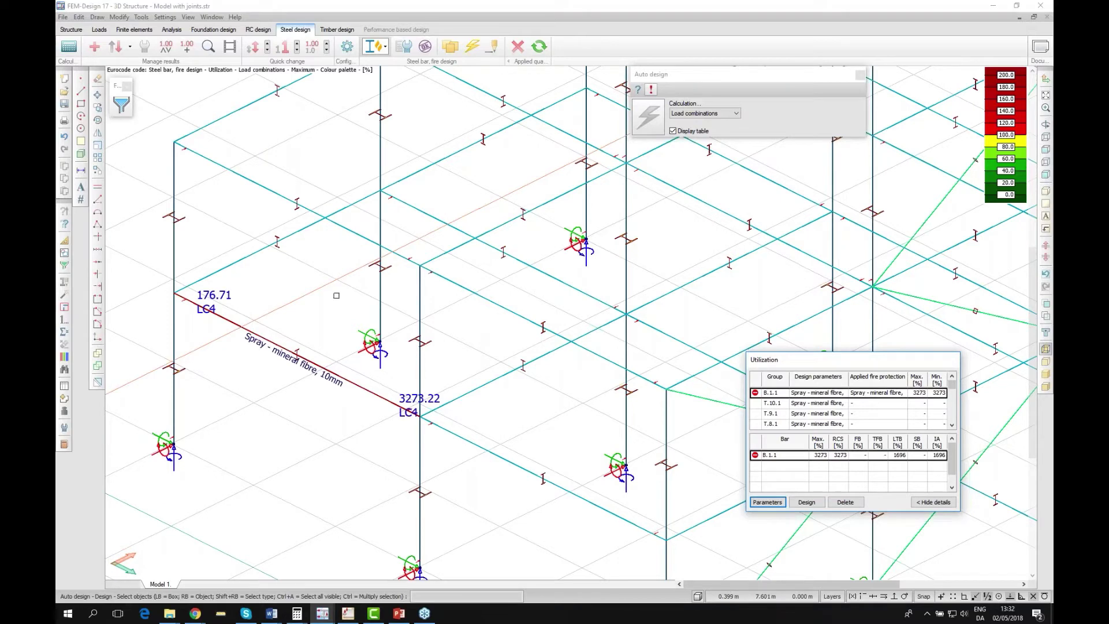
scroll(336, 295, down, 1)
middle_drag(336, 296, 405, 352)
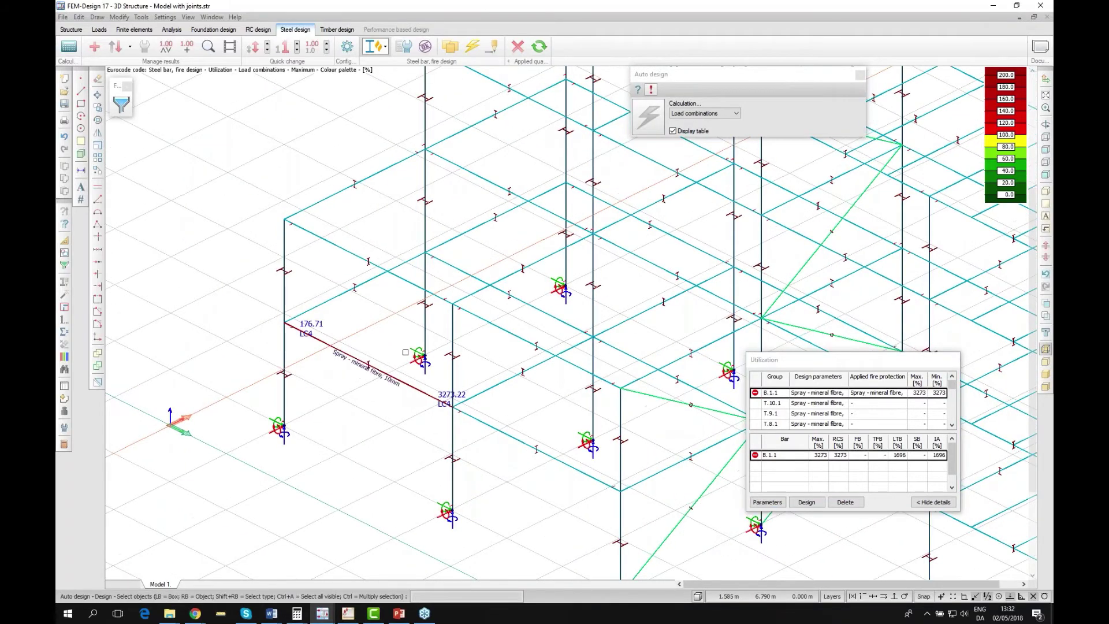
scroll(406, 352, up, 1)
scroll(299, 342, down, 2)
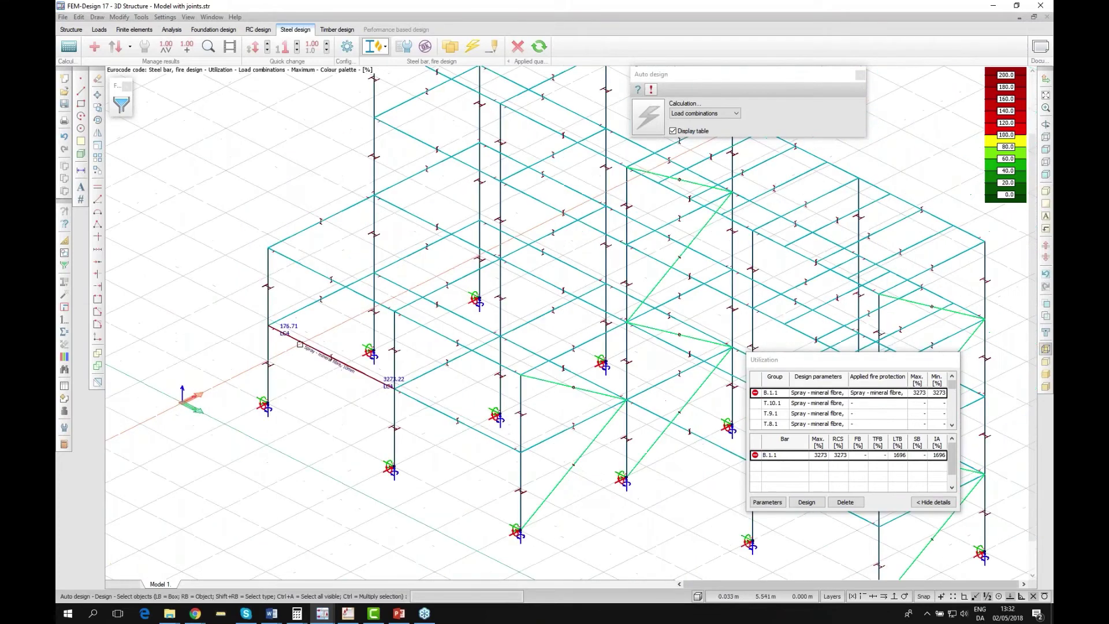
scroll(300, 345, up, 1)
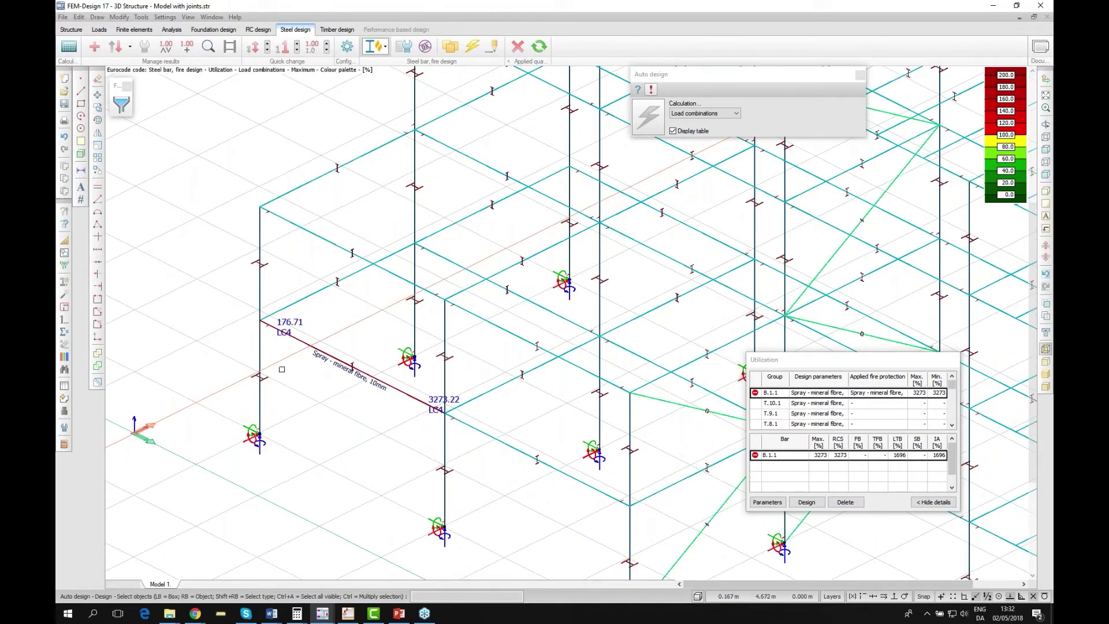
Reposition the utilization table closer to the model to review the fire utilization of edge beam B.1.1.
scroll(282, 369, down, 1)
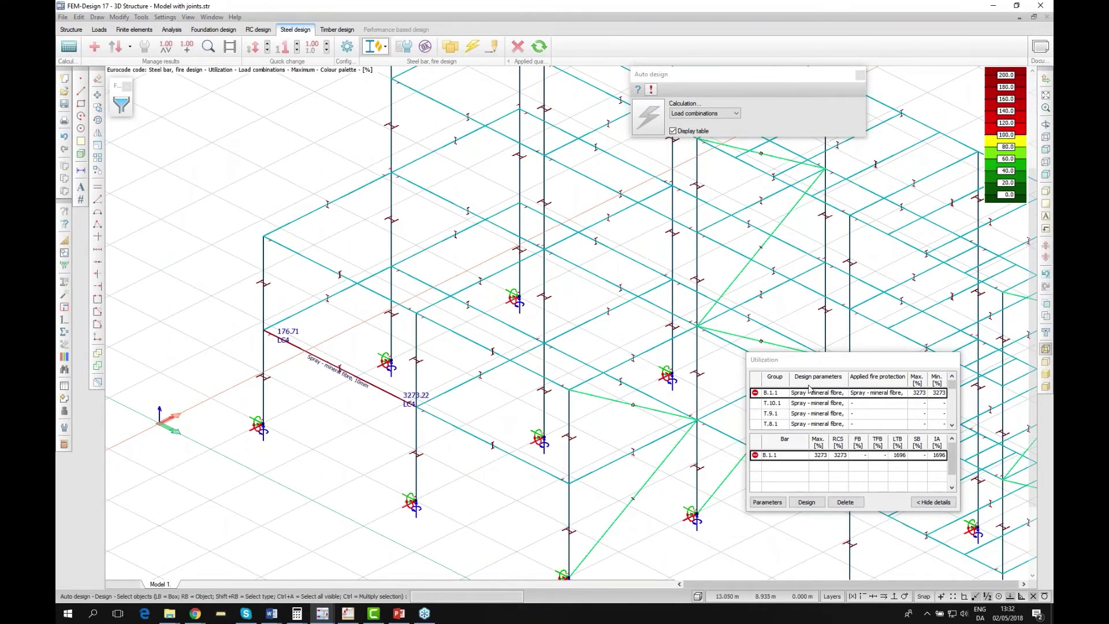
drag(820, 363, 730, 273)
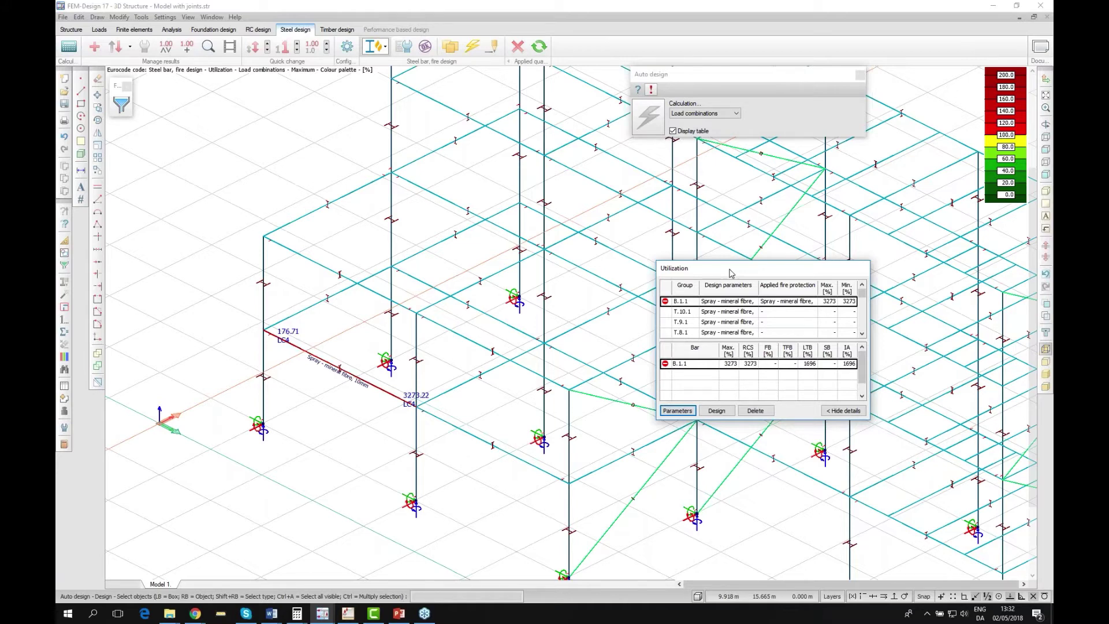
drag(731, 273, 758, 243)
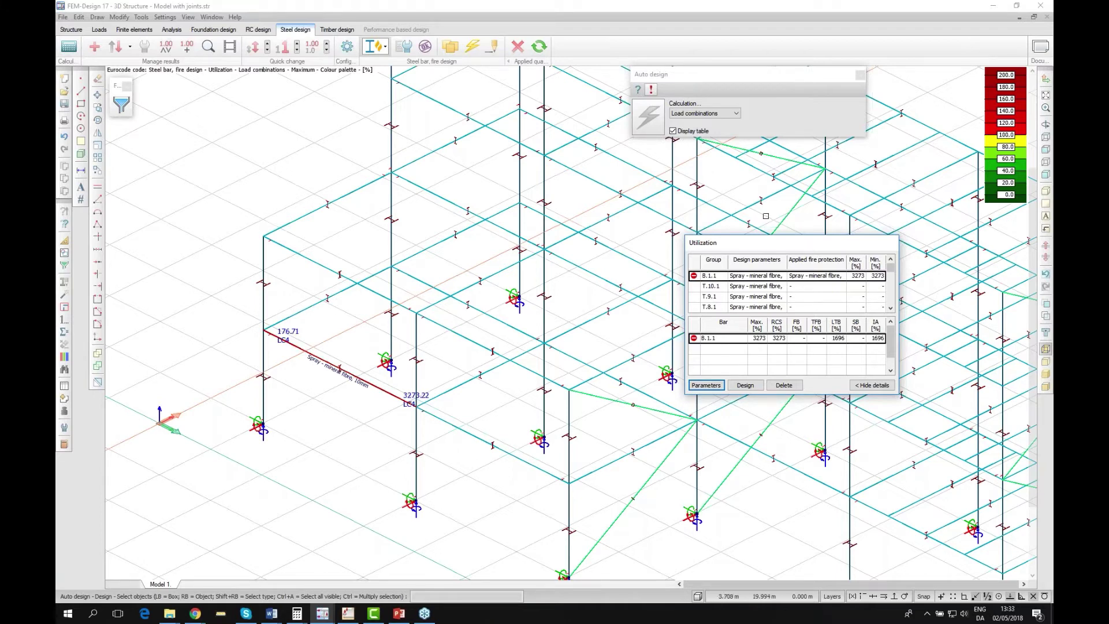
Switch to timber design and examine the multi-storey frame model, both as a whole and close up at its lower beams and columns.
click(328, 32)
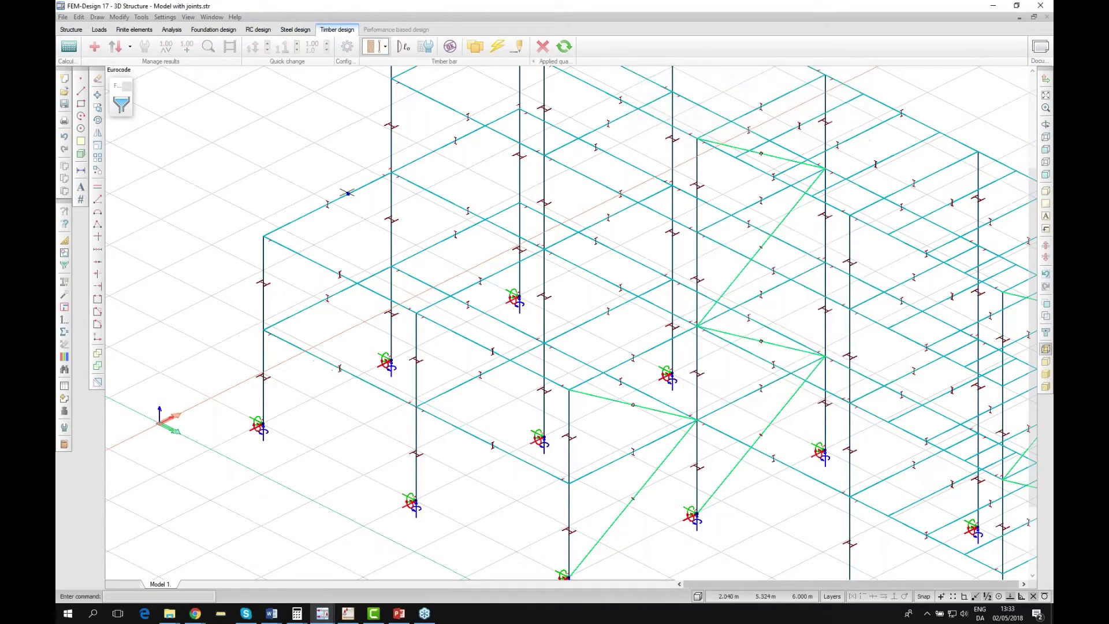
scroll(348, 193, down, 1)
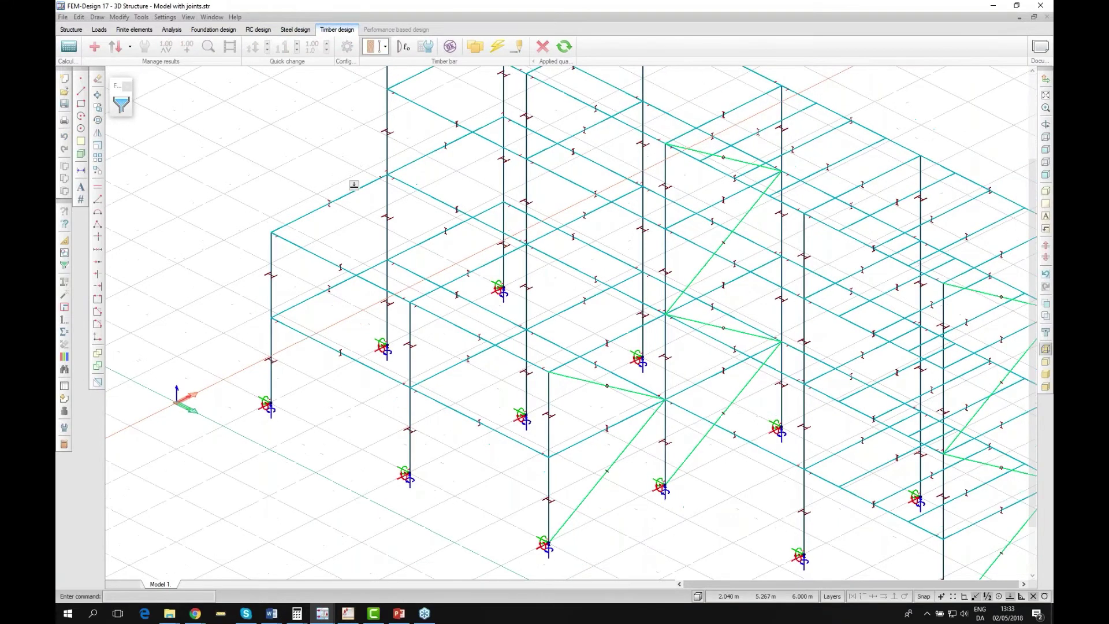
scroll(354, 184, down, 1)
scroll(341, 254, down, 1)
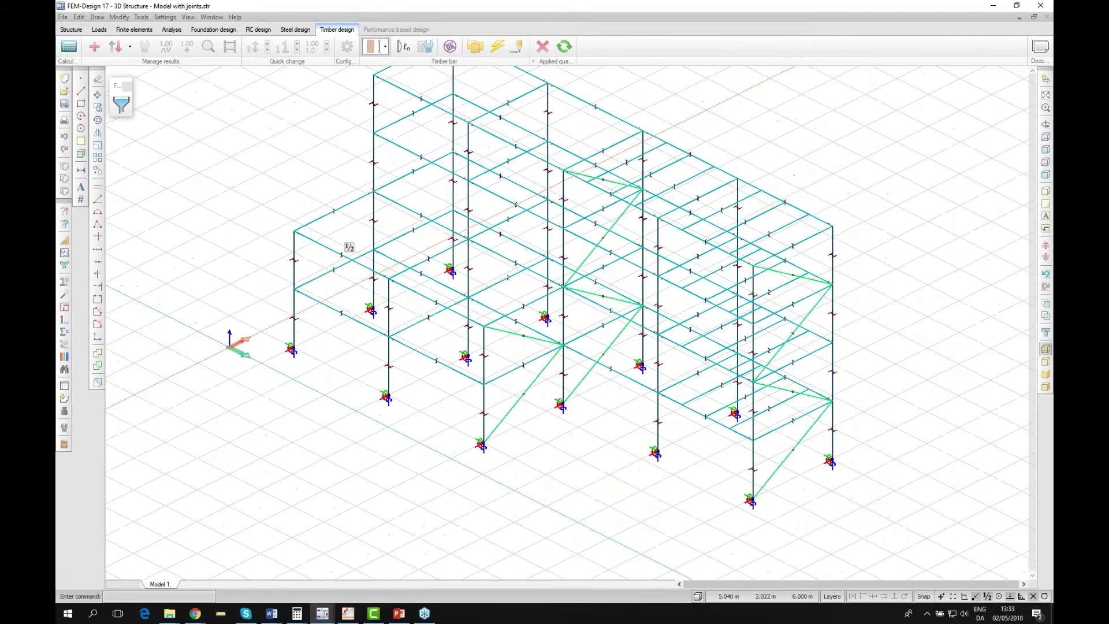
scroll(349, 247, down, 1)
mouse_move(349, 247)
middle_down()
mouse_move(351, 284)
mouse_move(447, 353)
mouse_move(359, 230)
middle_up()
scroll(381, 259, up, 1)
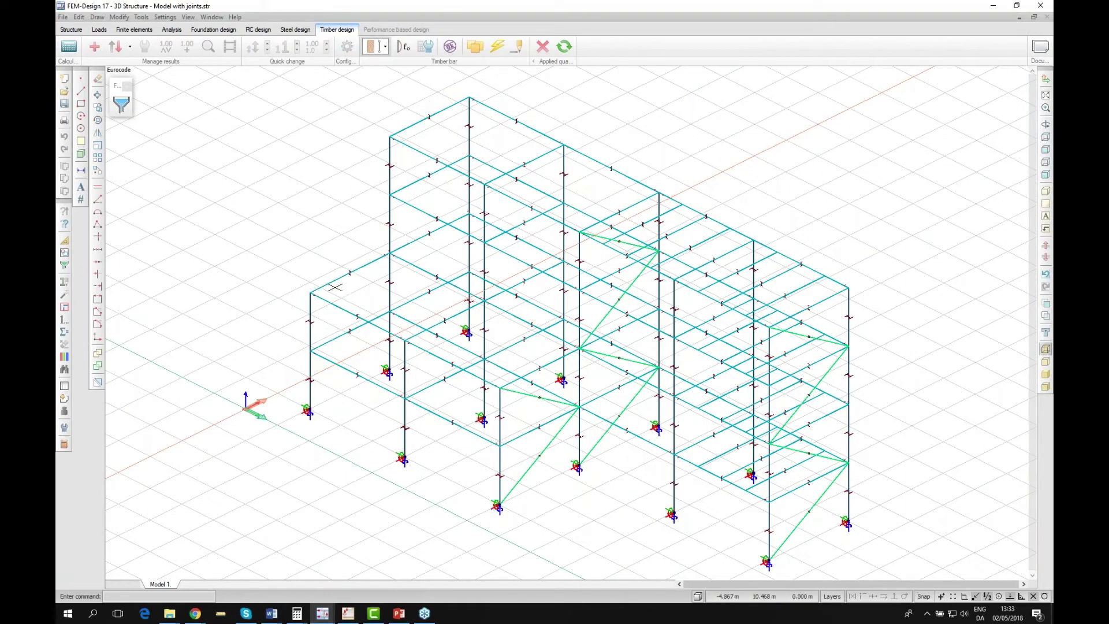
scroll(335, 287, up, 1)
scroll(338, 281, up, 5)
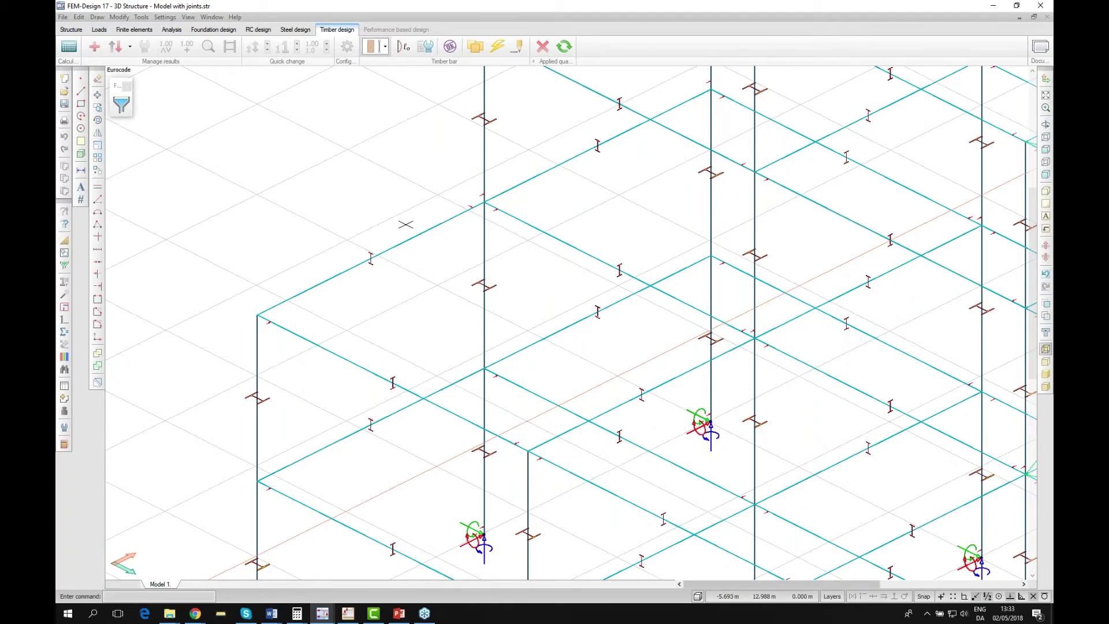
scroll(406, 224, down, 1)
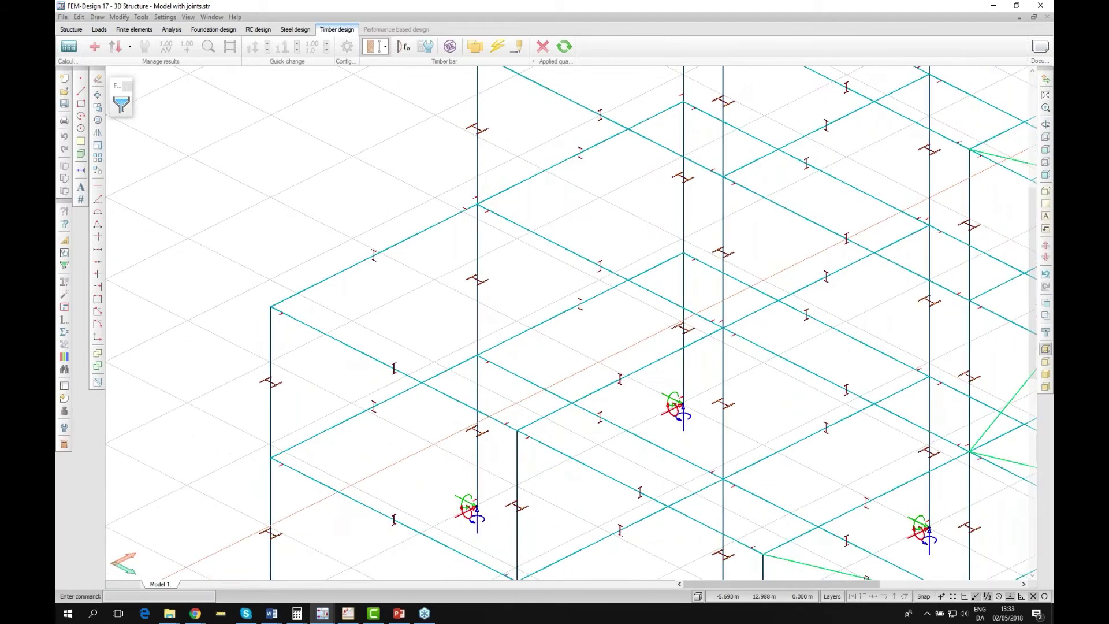
scroll(548, 248, down, 2)
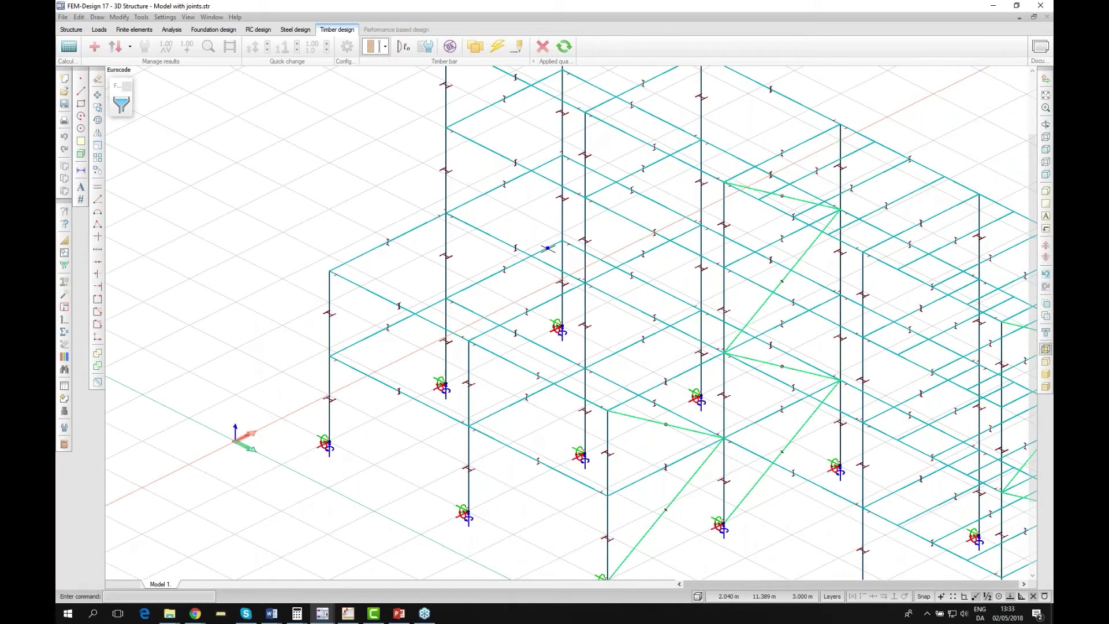
scroll(278, 223, down, 2)
scroll(278, 223, down, 1)
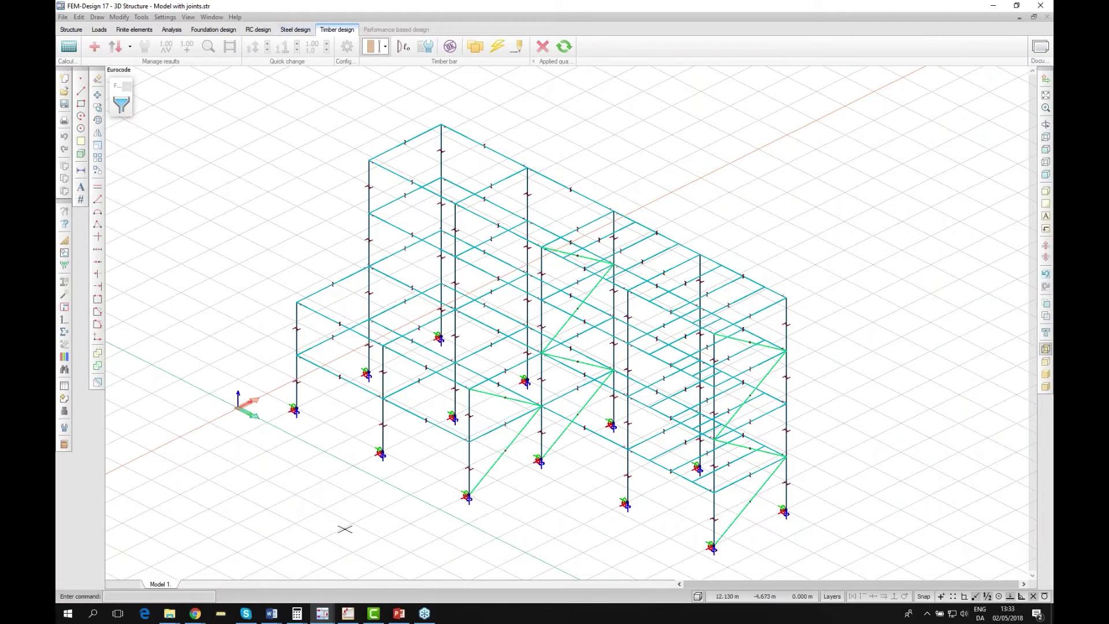
Switch to the staircase model 23-08-2017 kl 1239 corrected right scale.str and display its structure.
mouse_move(322, 617)
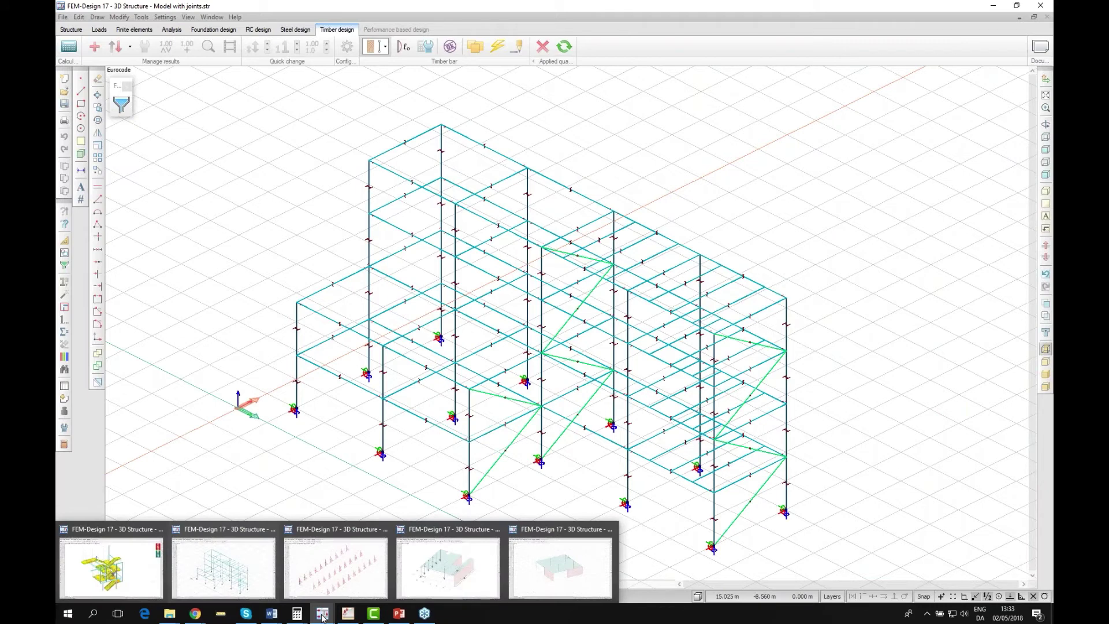
click(107, 573)
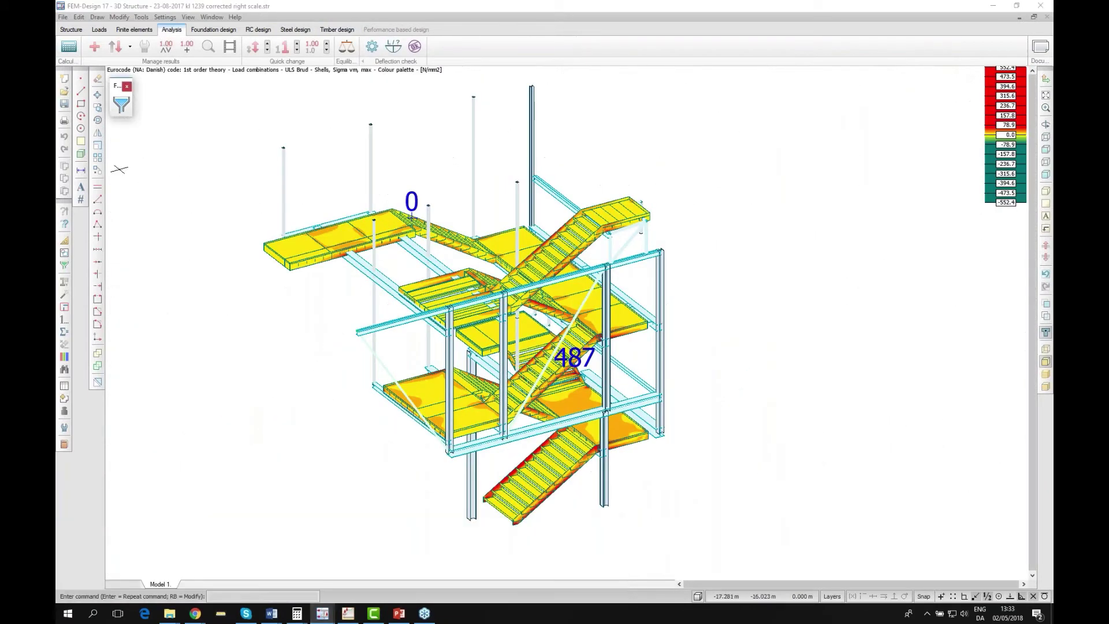
click(73, 30)
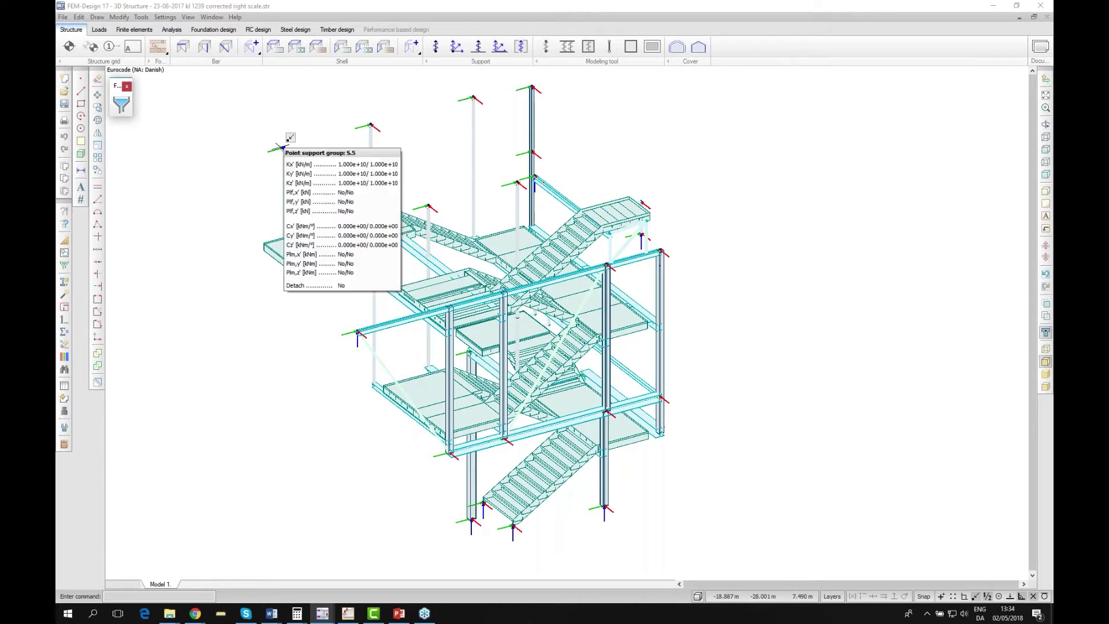
Examine the staircase structure's landings, stair flights, hangers, columns and point supports from close up and as a whole.
mouse_move(586, 203)
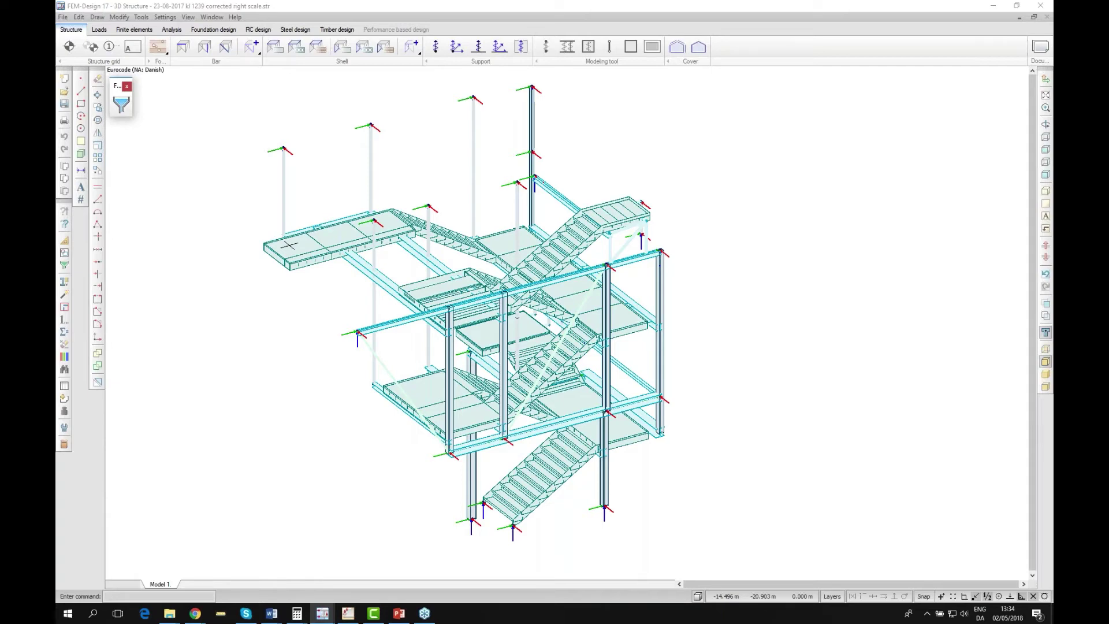
middle_drag(372, 309, 660, 305)
drag(660, 305, 373, 339)
middle_drag(545, 340, 343, 273)
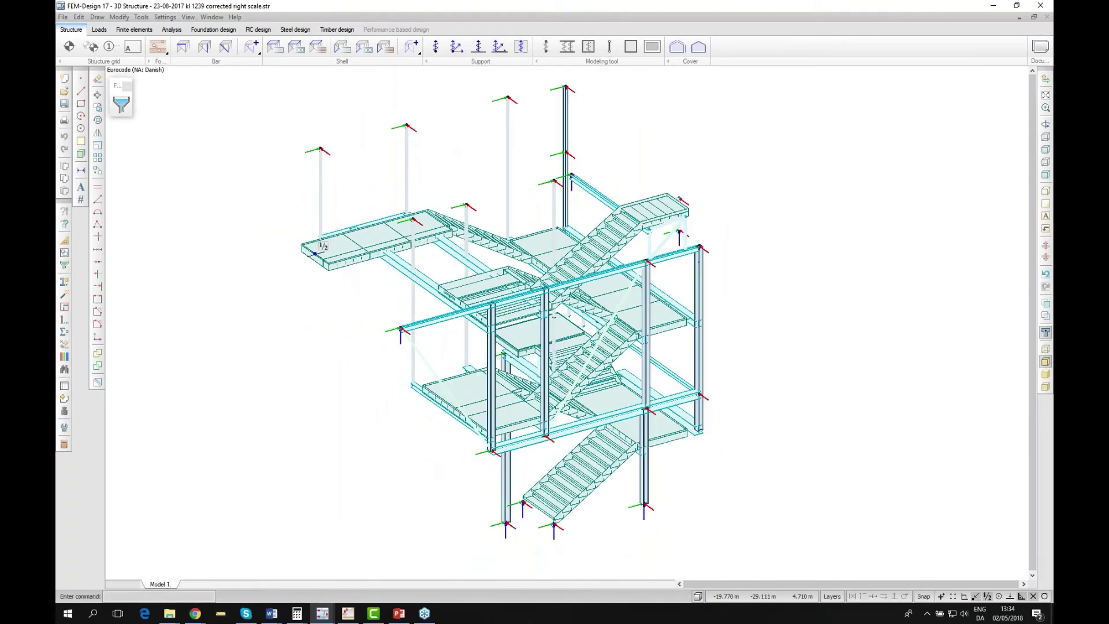
scroll(299, 244, up, 2)
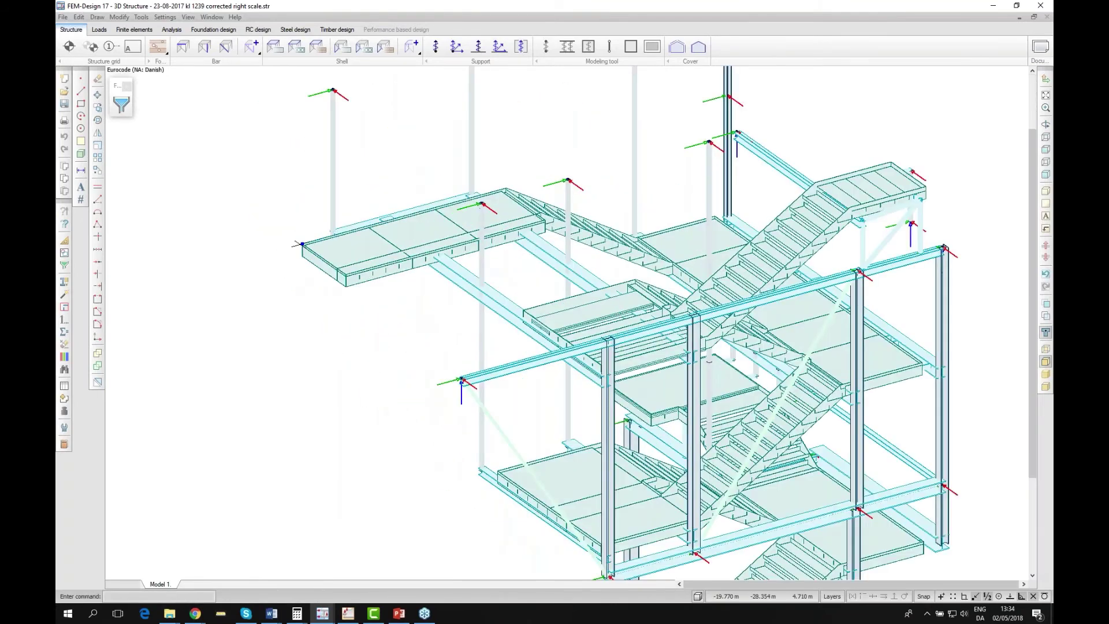
scroll(298, 244, down, 3)
scroll(338, 252, up, 1)
scroll(289, 238, down, 2)
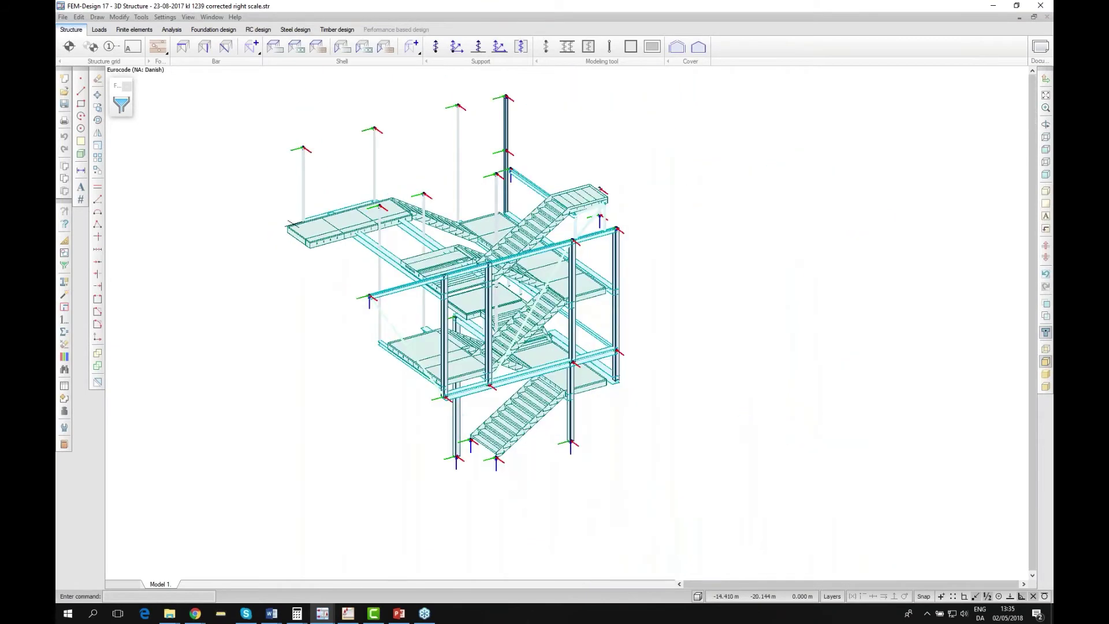
scroll(291, 224, up, 2)
scroll(293, 224, down, 2)
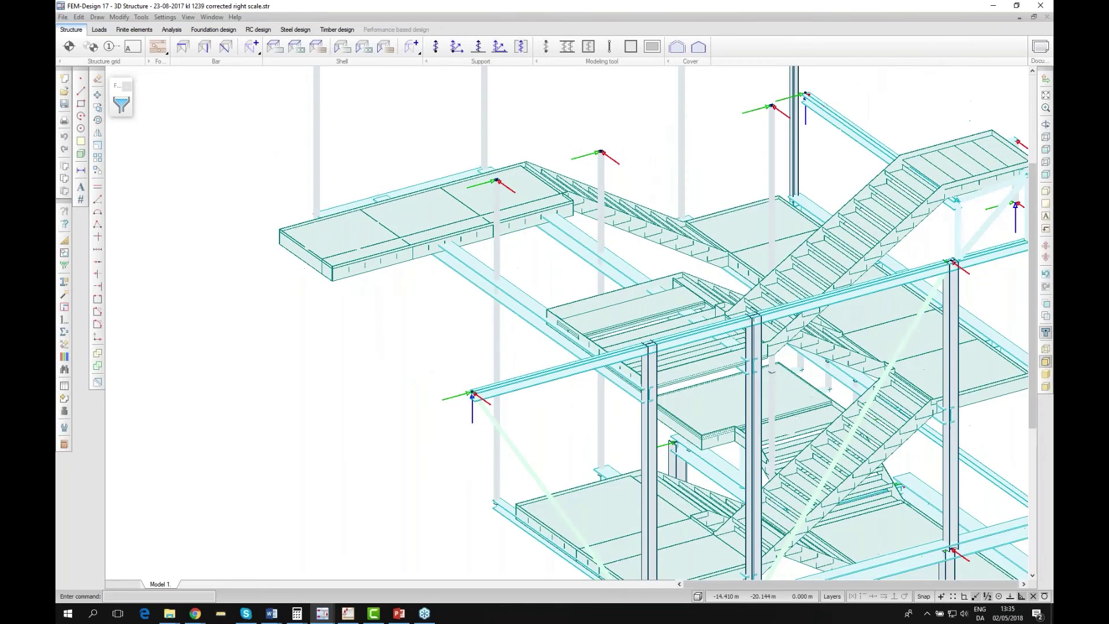
scroll(294, 223, down, 2)
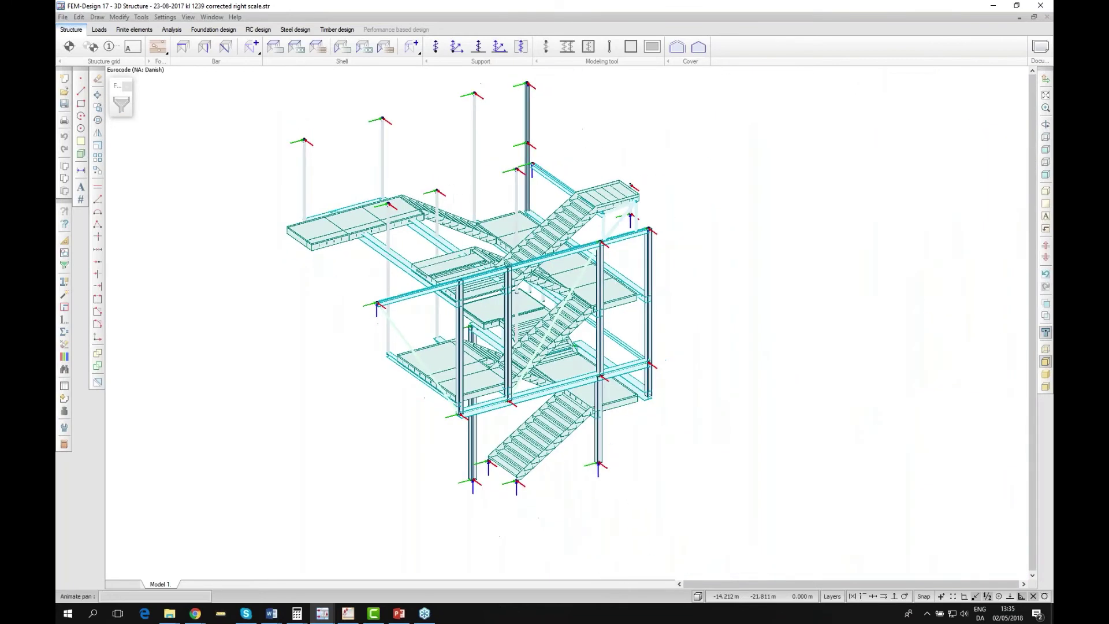
scroll(350, 259, up, 3)
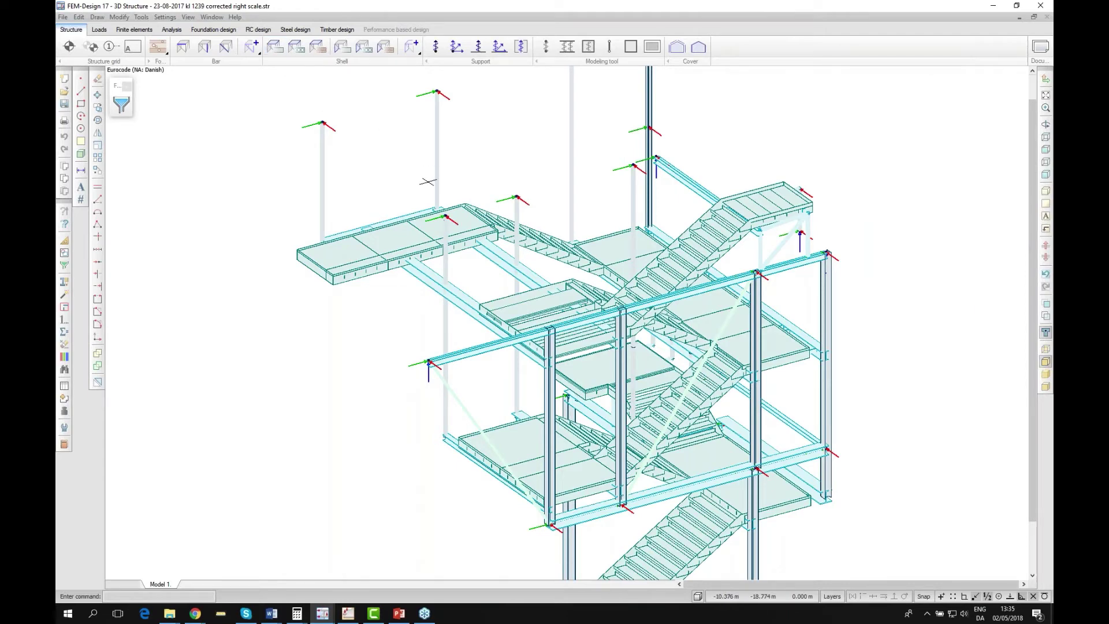
scroll(428, 182, down, 2)
scroll(429, 278, up, 3)
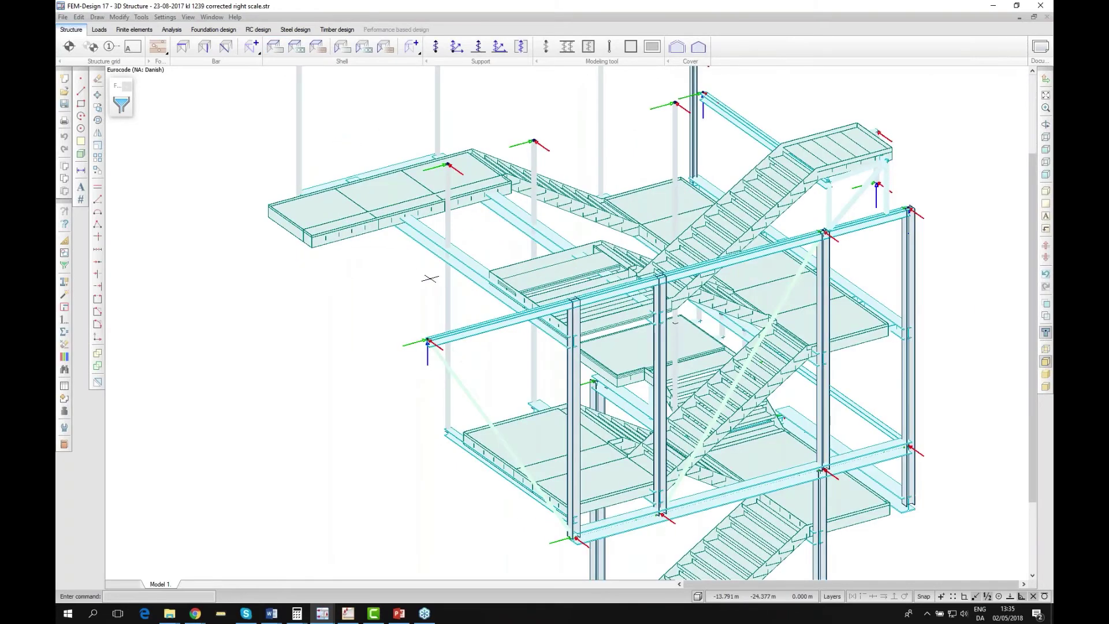
scroll(422, 291, down, 2)
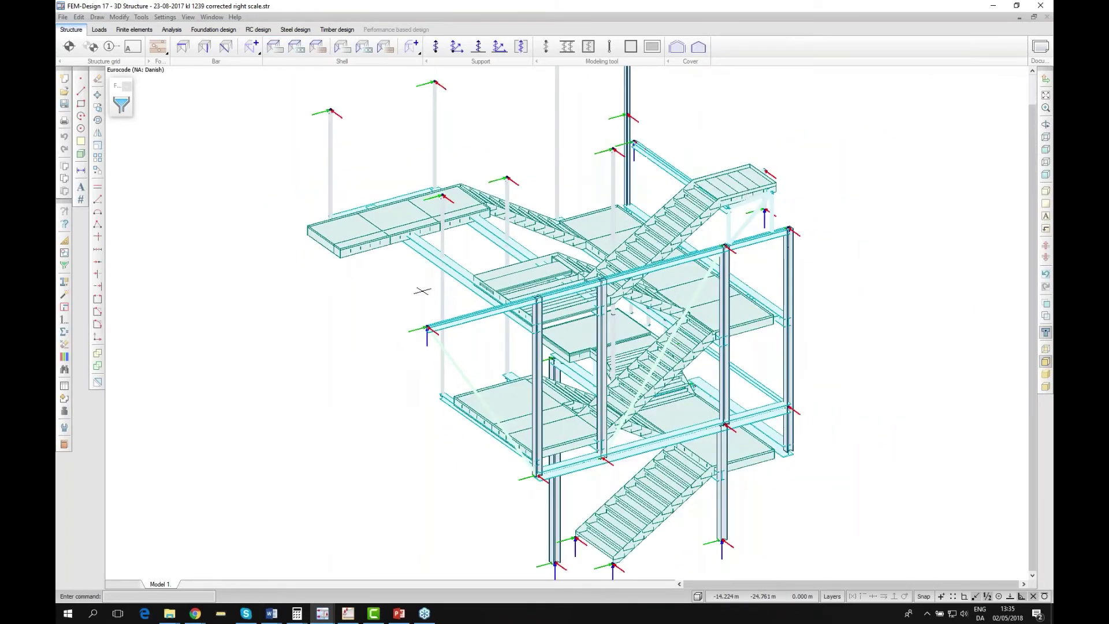
Display the staircase's analysis results and examine the ULS Brud Sigma vm, max stress palette on the landings and stair flights.
click(165, 33)
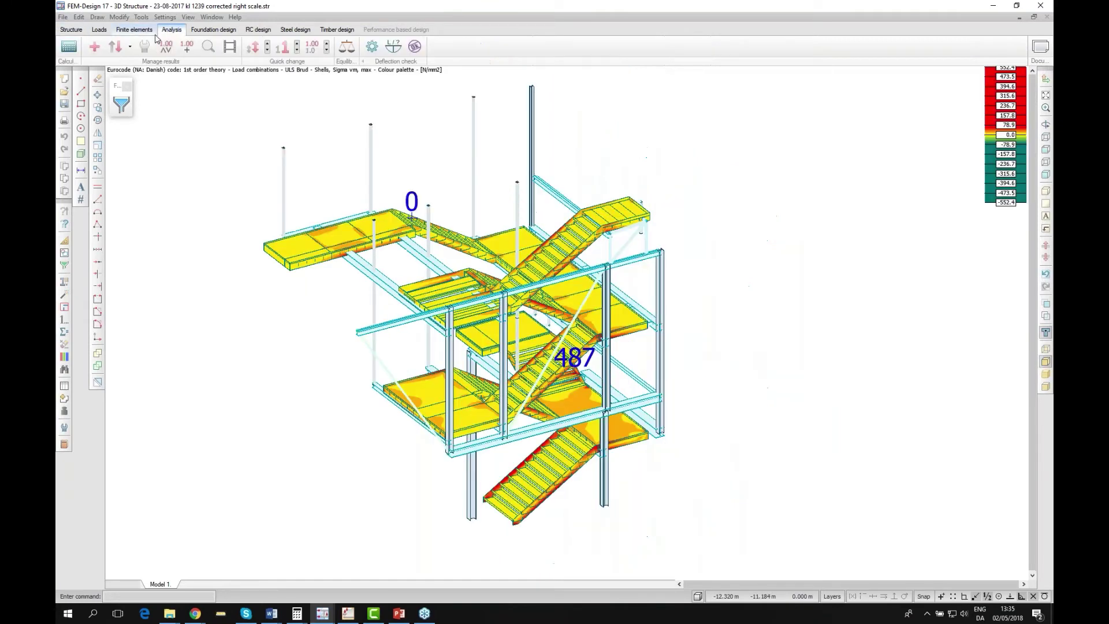
scroll(405, 231, down, 3)
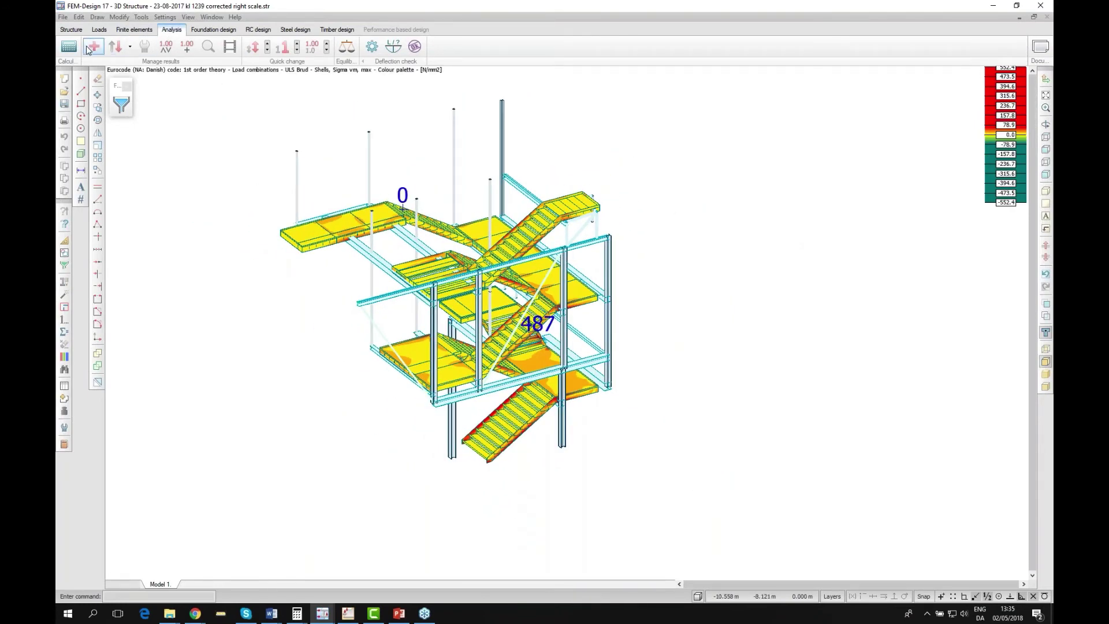
click(87, 51)
click(664, 382)
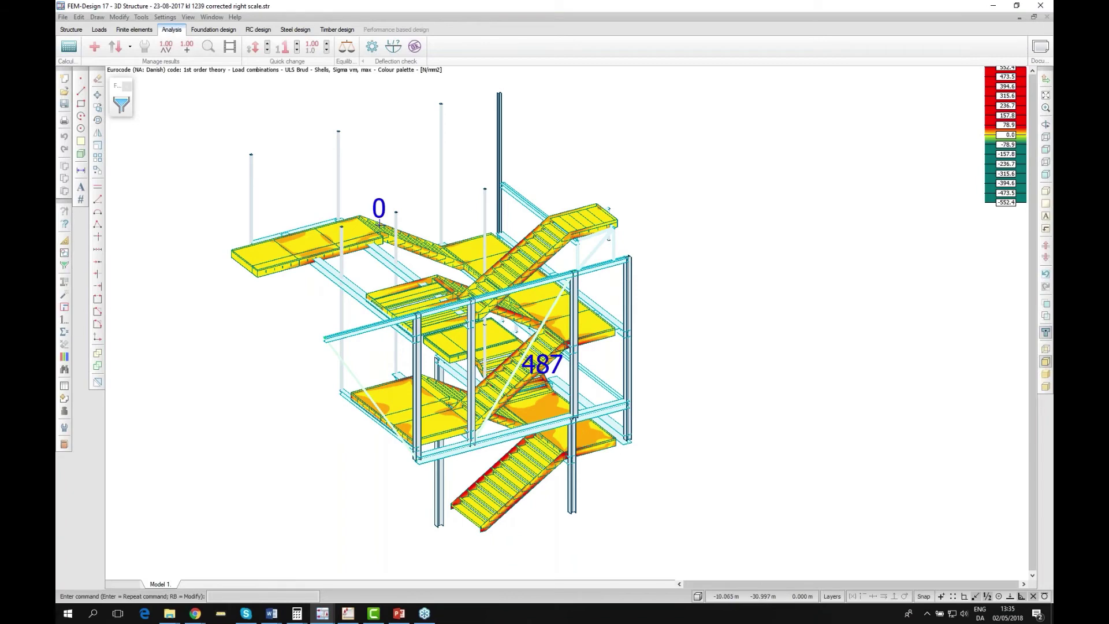
scroll(302, 158, up, 2)
scroll(549, 363, up, 2)
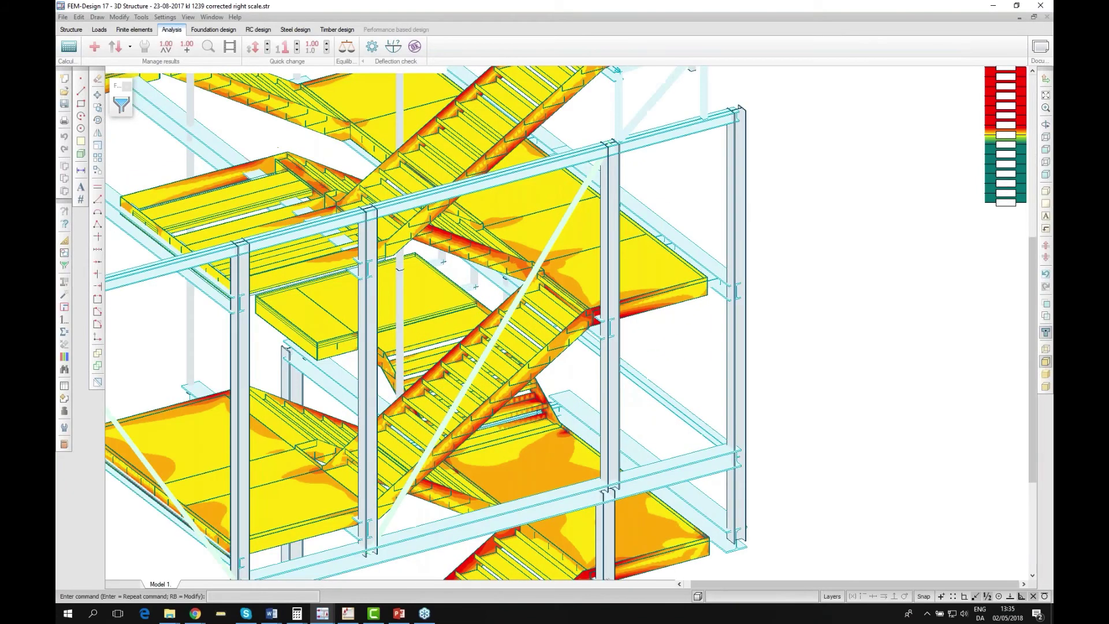
scroll(404, 249, down, 4)
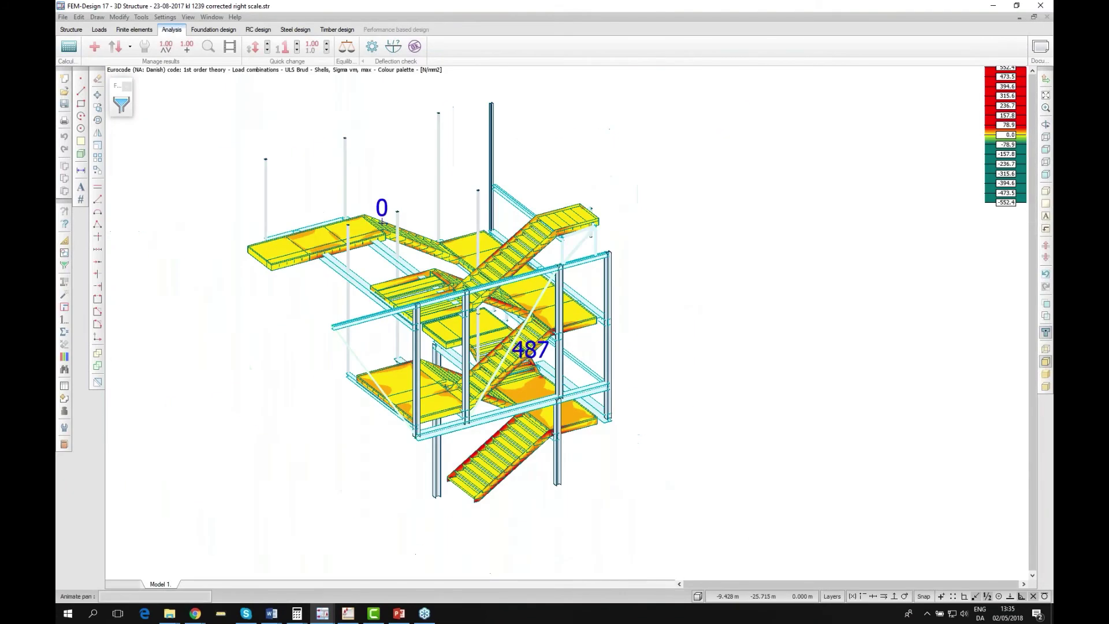
drag(404, 248, 560, 335)
drag(428, 233, 405, 233)
mouse_move(558, 446)
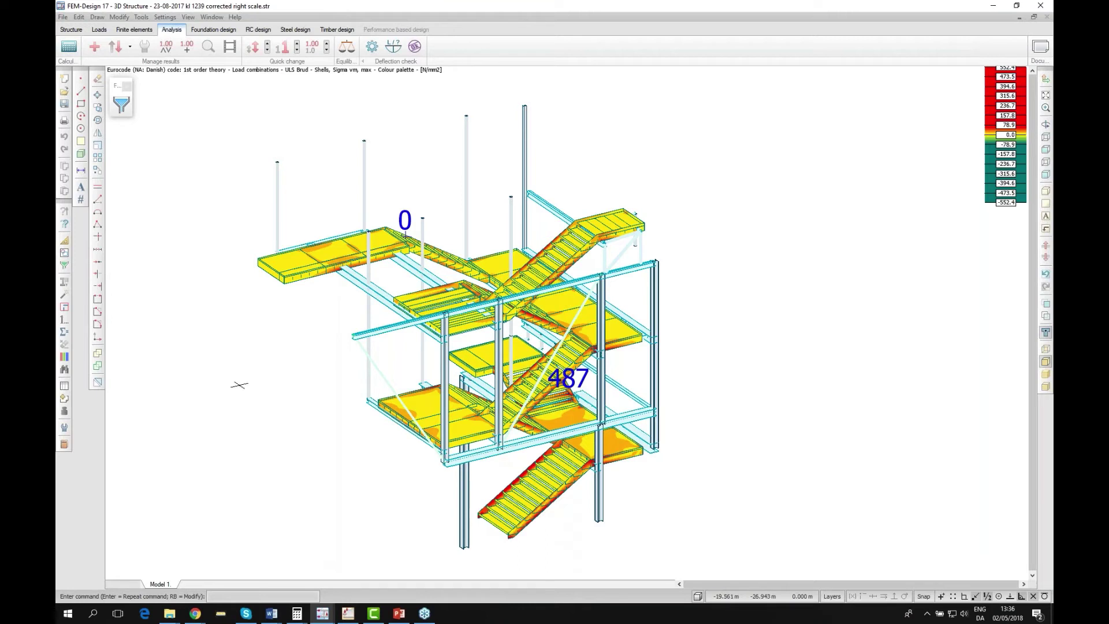
Switch to the Fabrica de paine.str model, examine its seismic maximum Mz' bar graphs and display its structure.
mouse_move(321, 616)
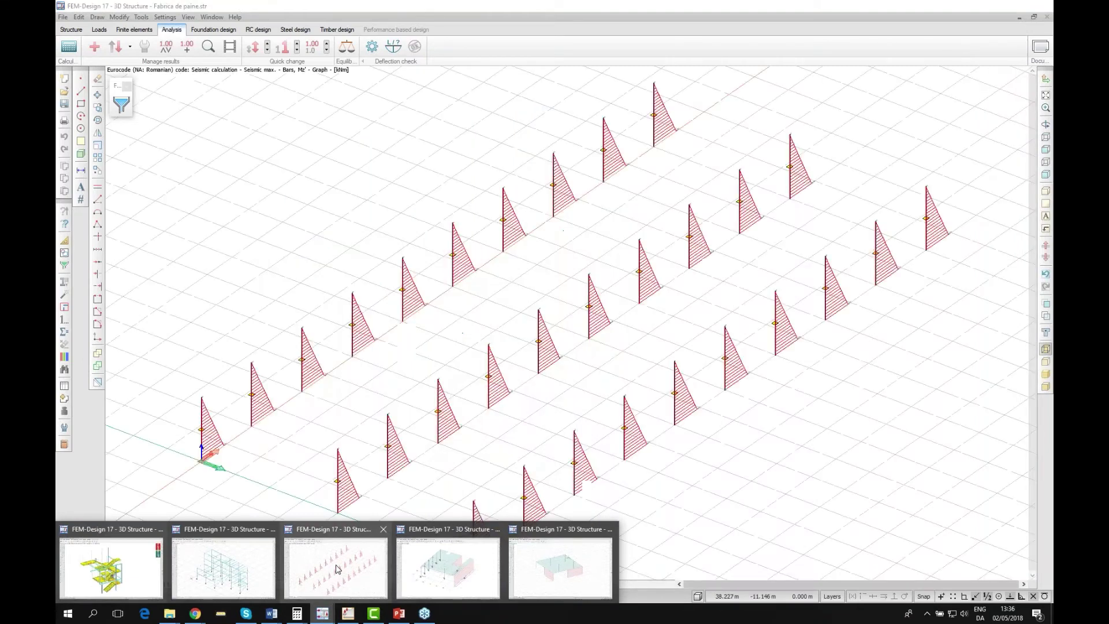
click(336, 566)
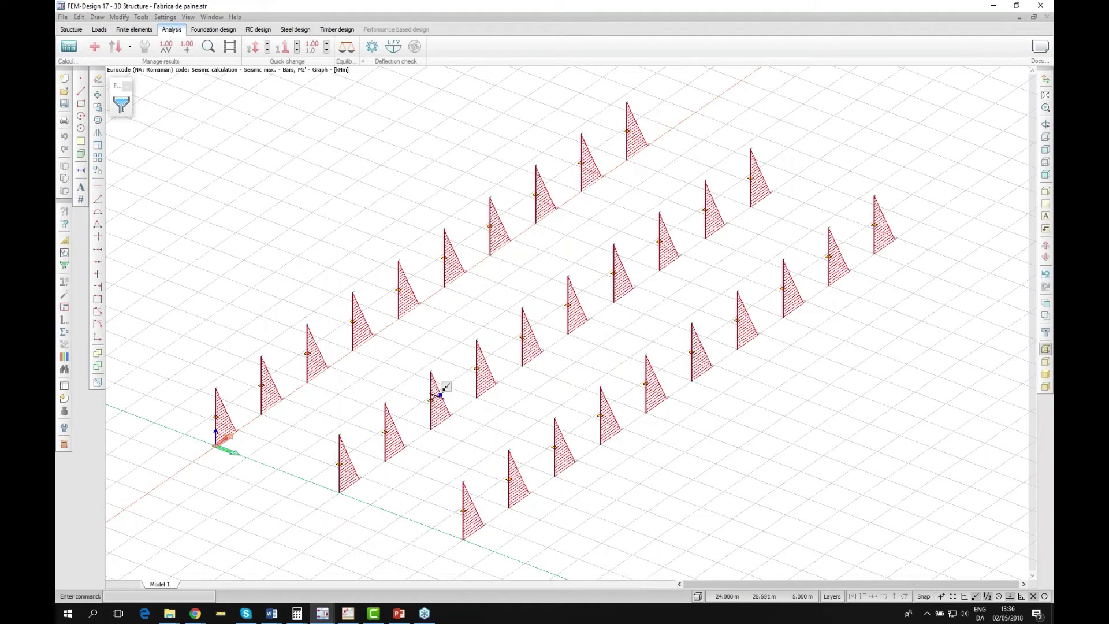
scroll(441, 395, up, 2)
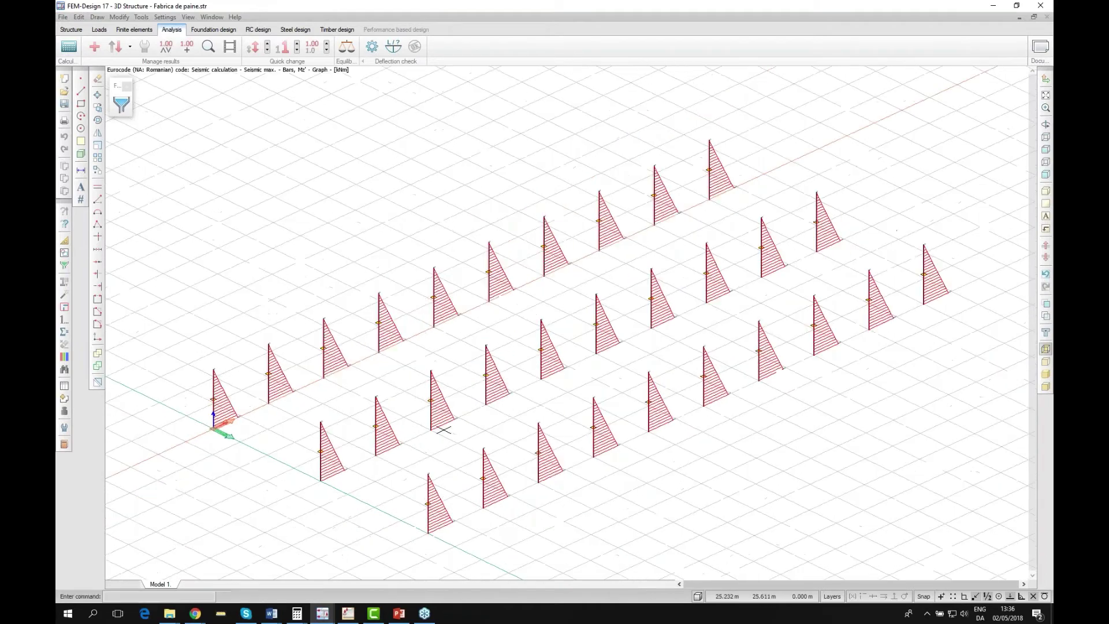
middle_drag(481, 444, 470, 438)
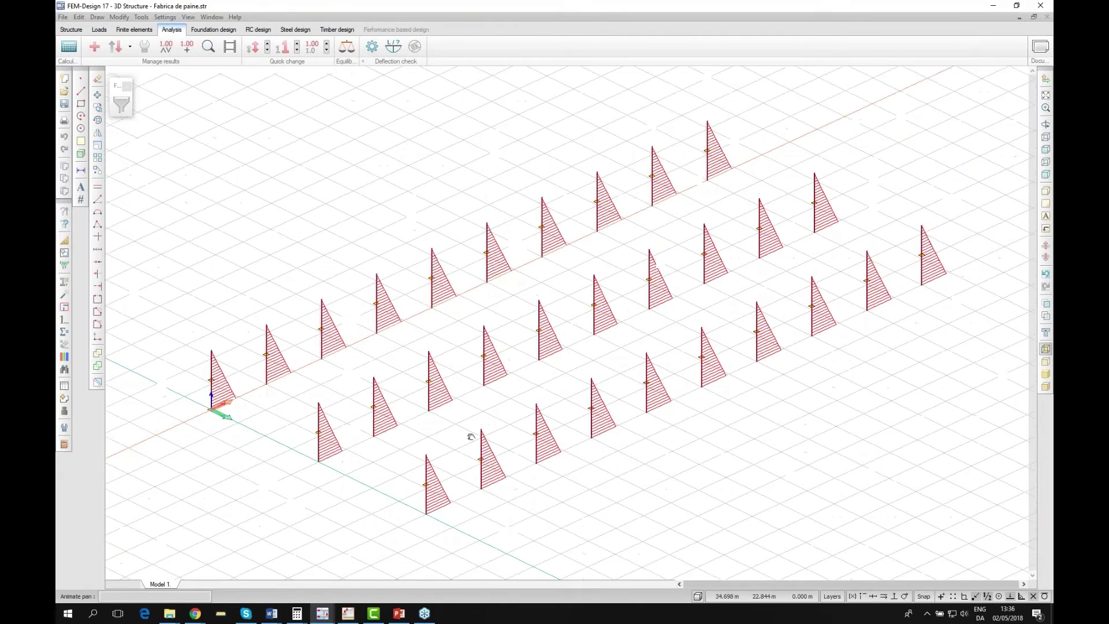
scroll(471, 437, up, 1)
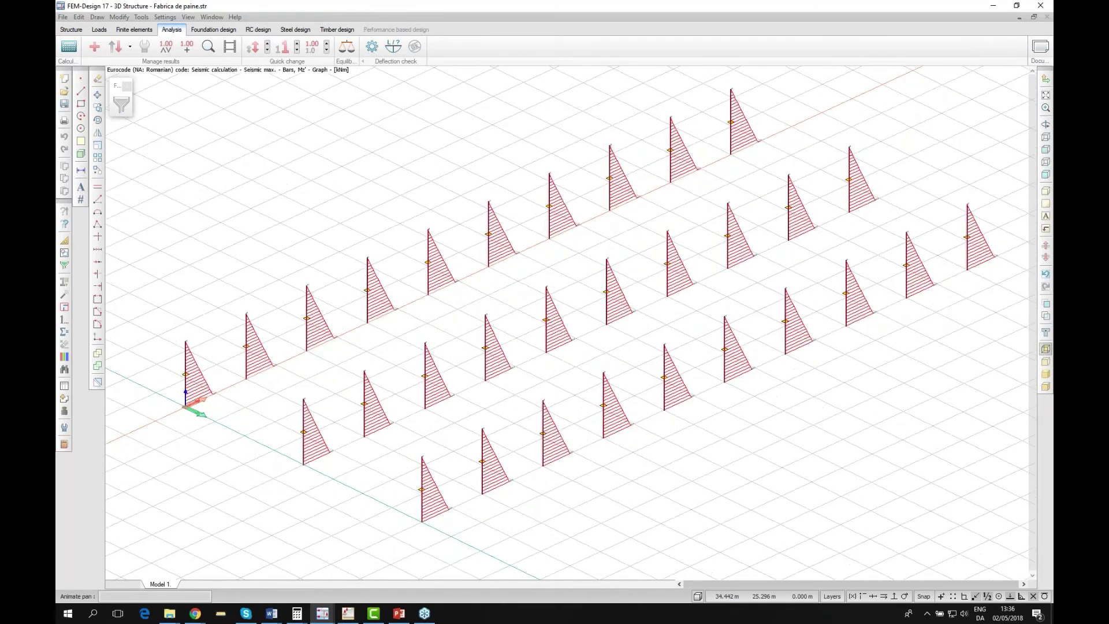
click(71, 30)
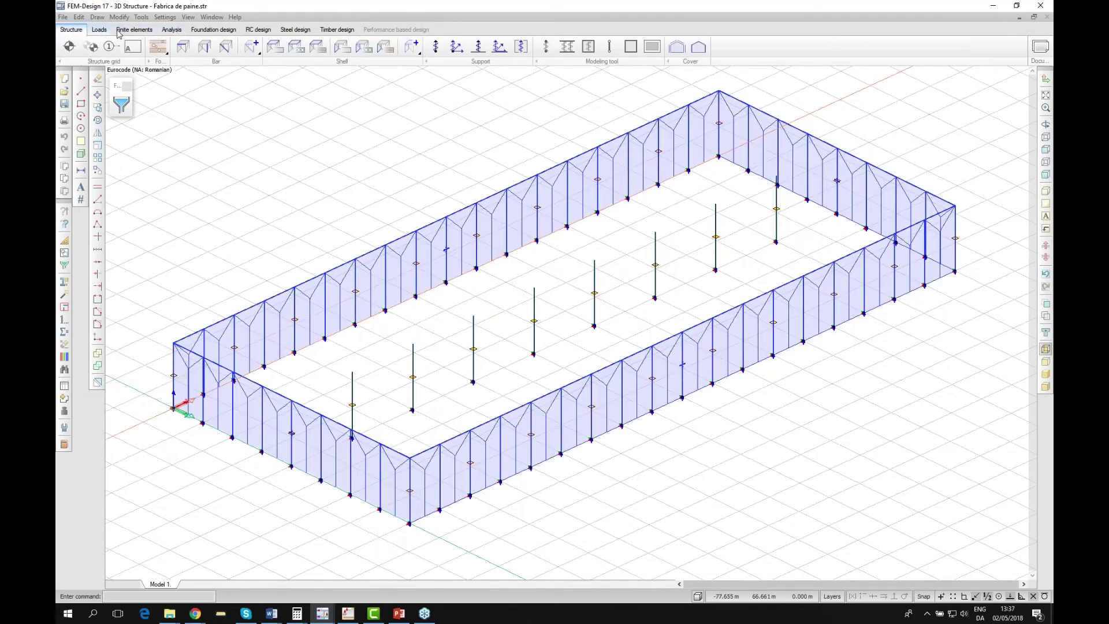
Display the factory's loads and examine the mass definition and the load case to mass conversion factors.
click(99, 30)
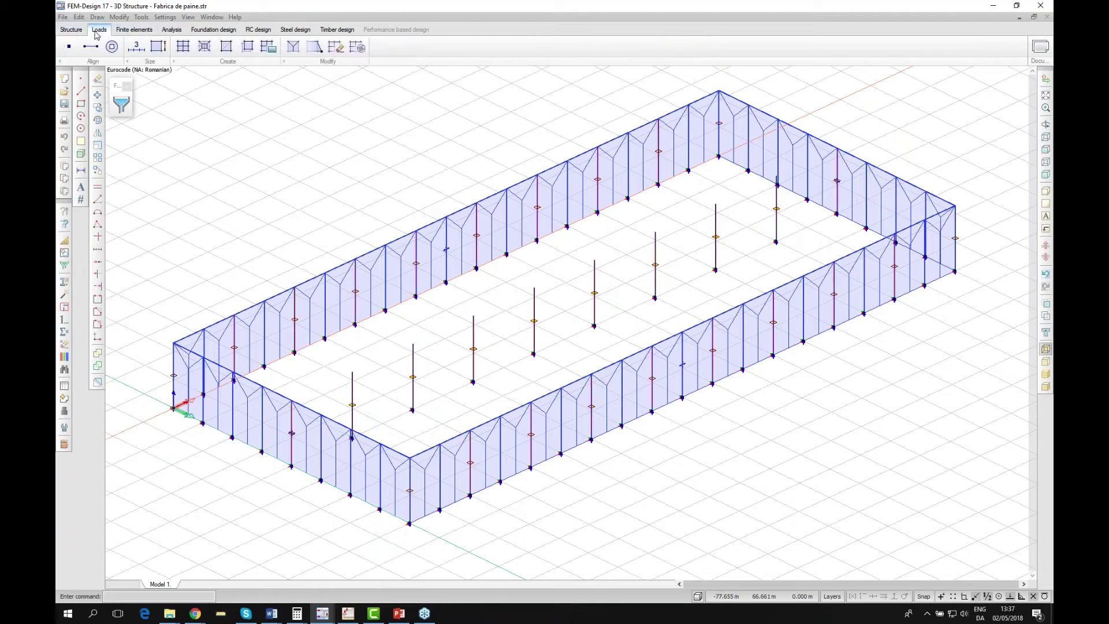
click(454, 47)
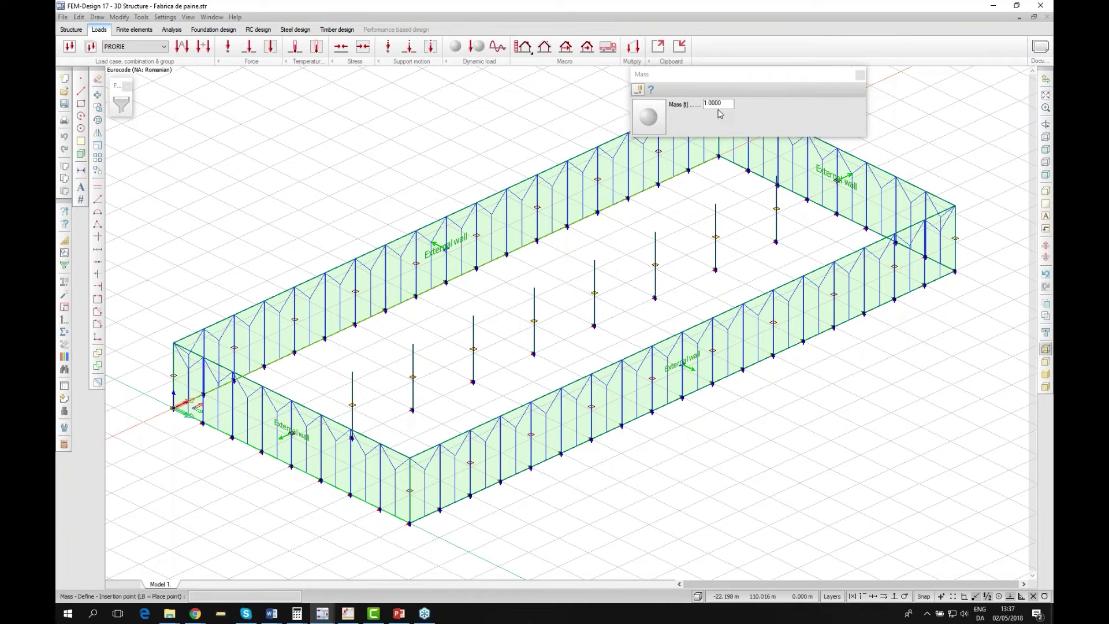
click(477, 48)
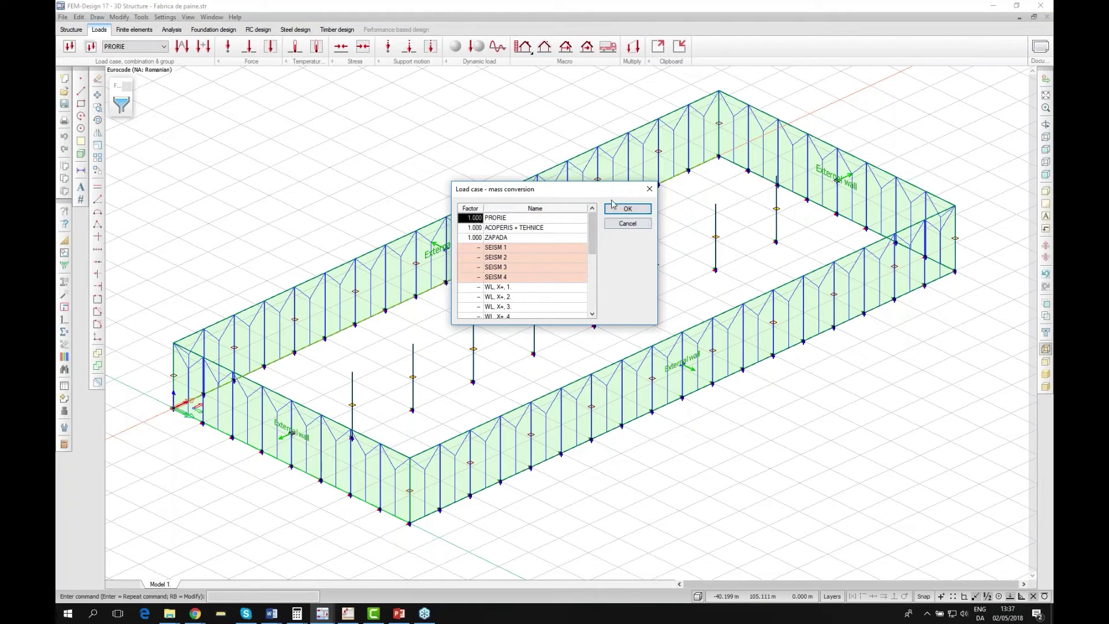
drag(599, 196, 606, 188)
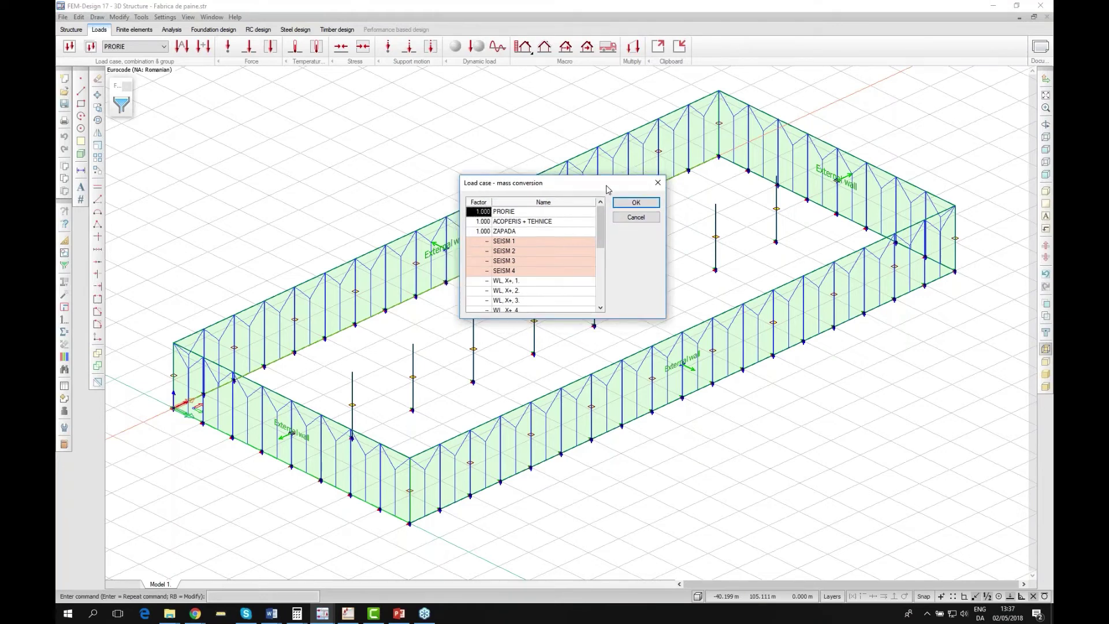
click(636, 218)
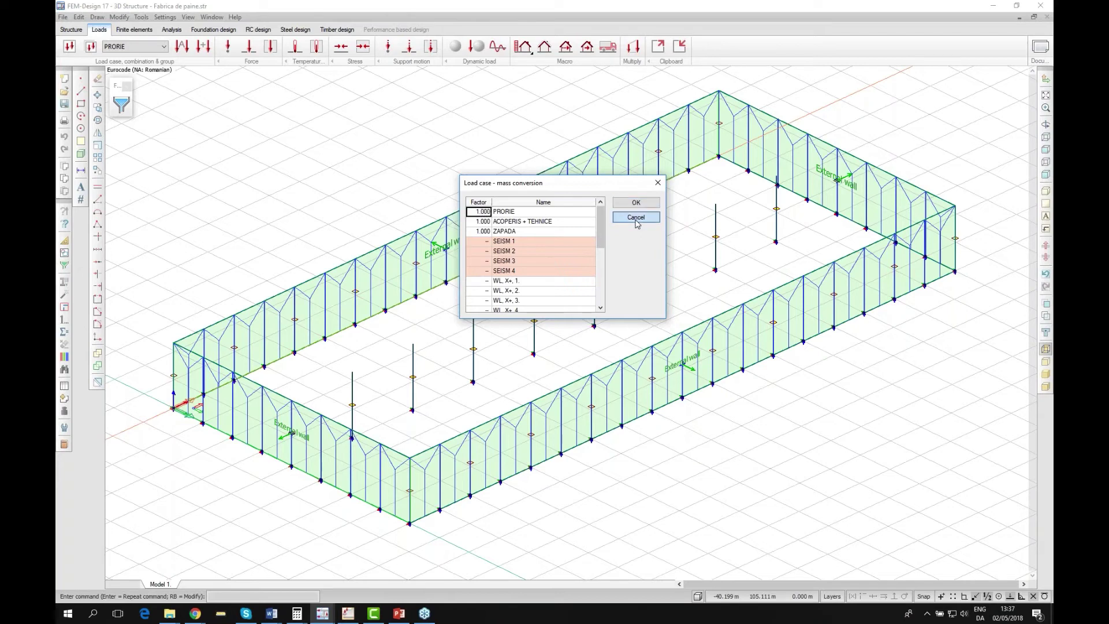
Review the seismic load's structure information, horizontal spectra and vertical spectra settings.
click(497, 48)
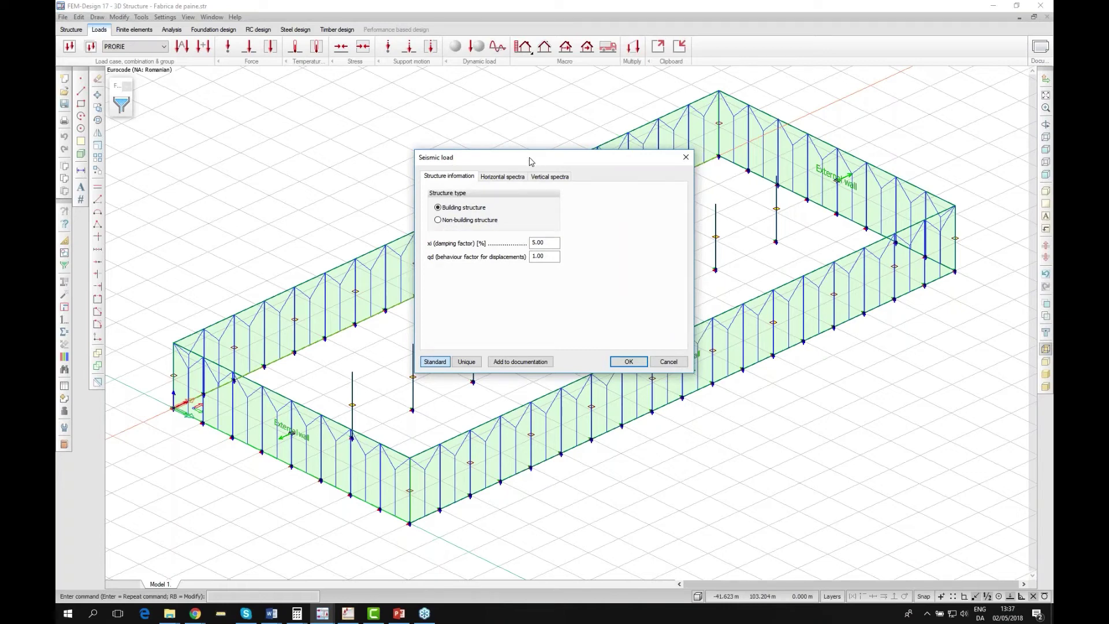
click(502, 181)
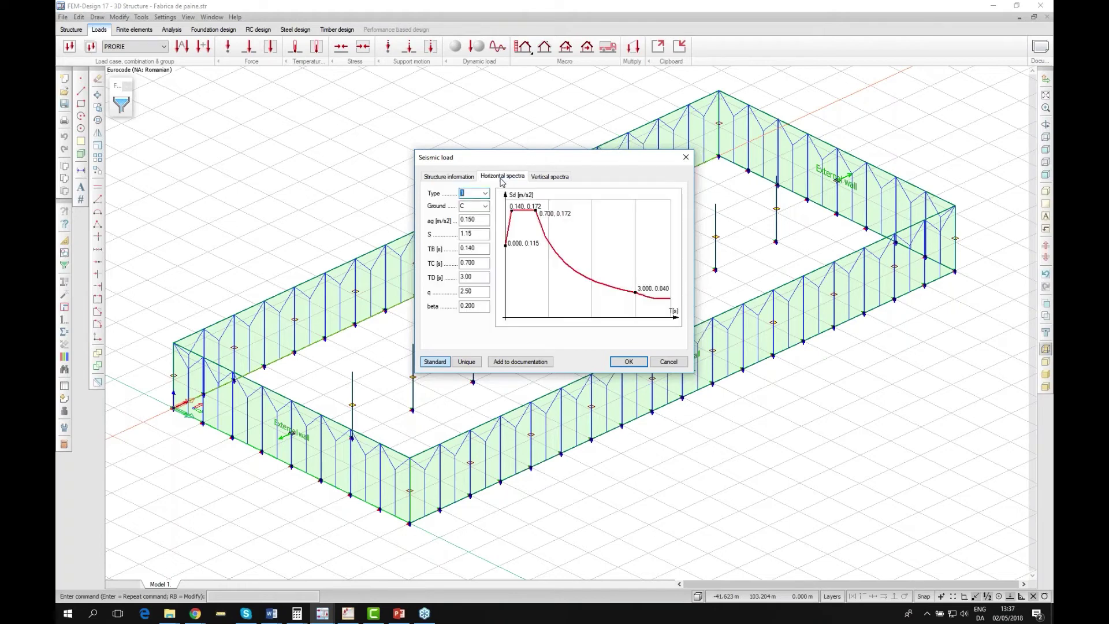
click(545, 179)
click(496, 178)
click(468, 178)
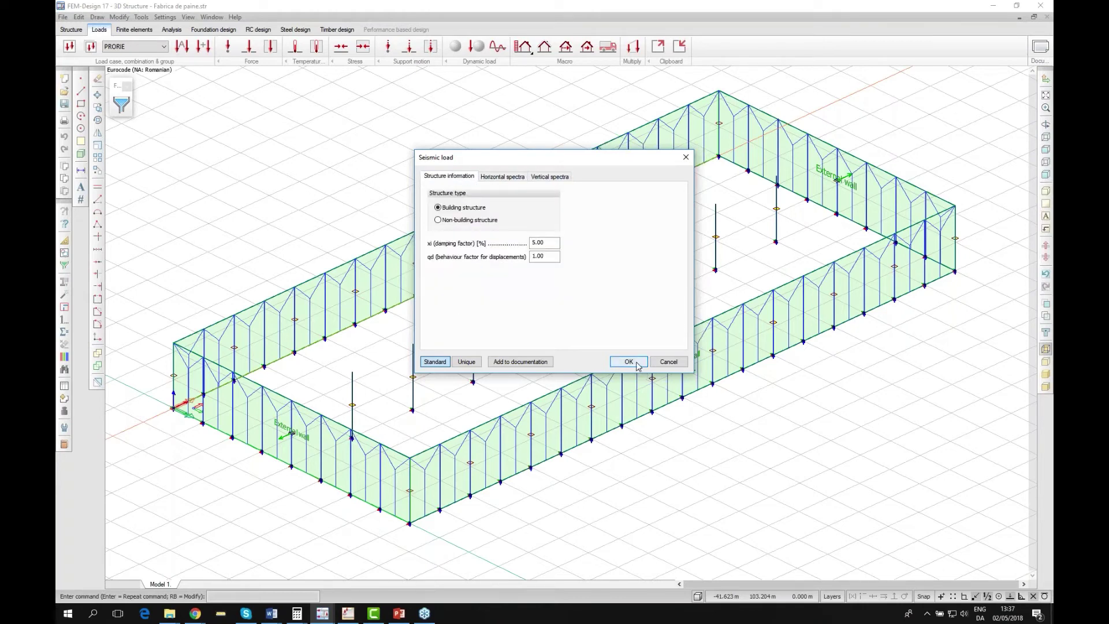
click(629, 362)
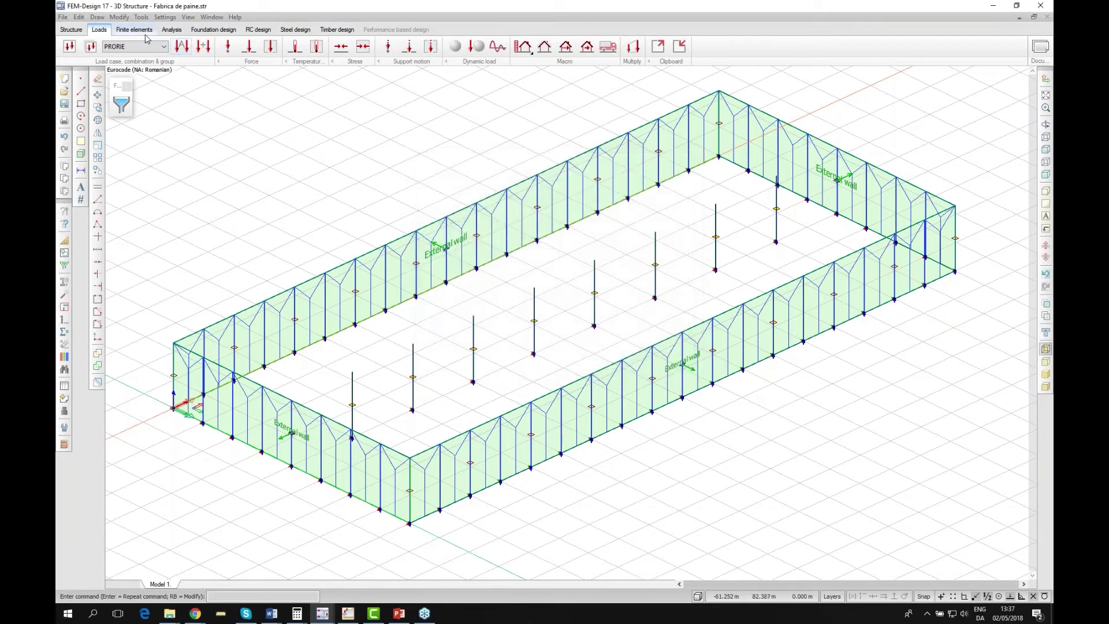
Run the eigenfrequency and seismic calculations for the factory, keeping the modal analysis setup with the SRSS summation rule.
click(171, 30)
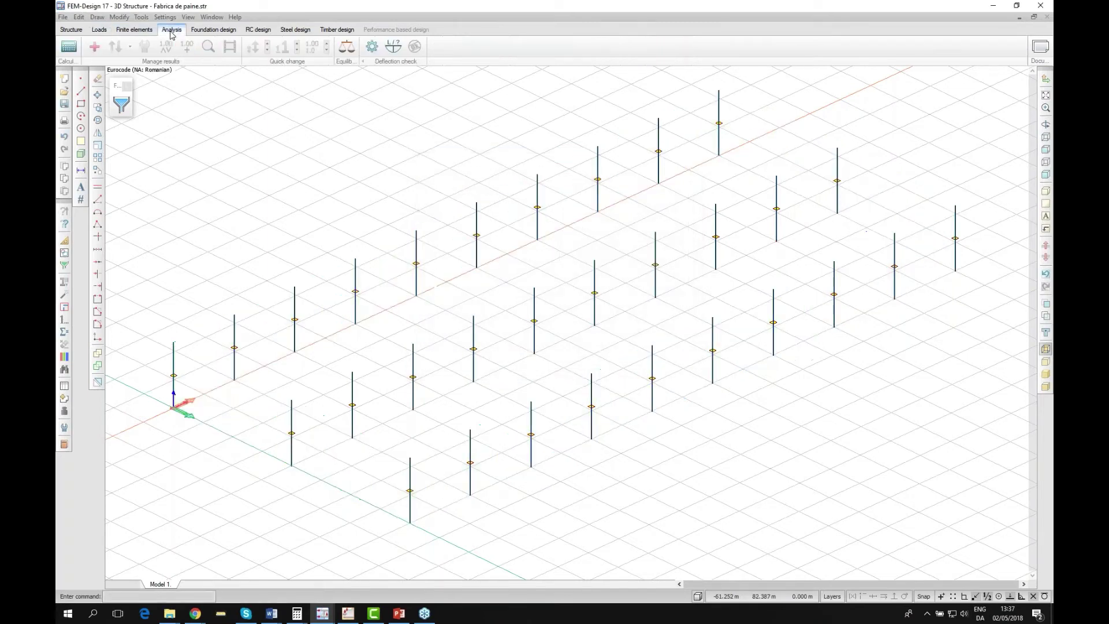
click(67, 52)
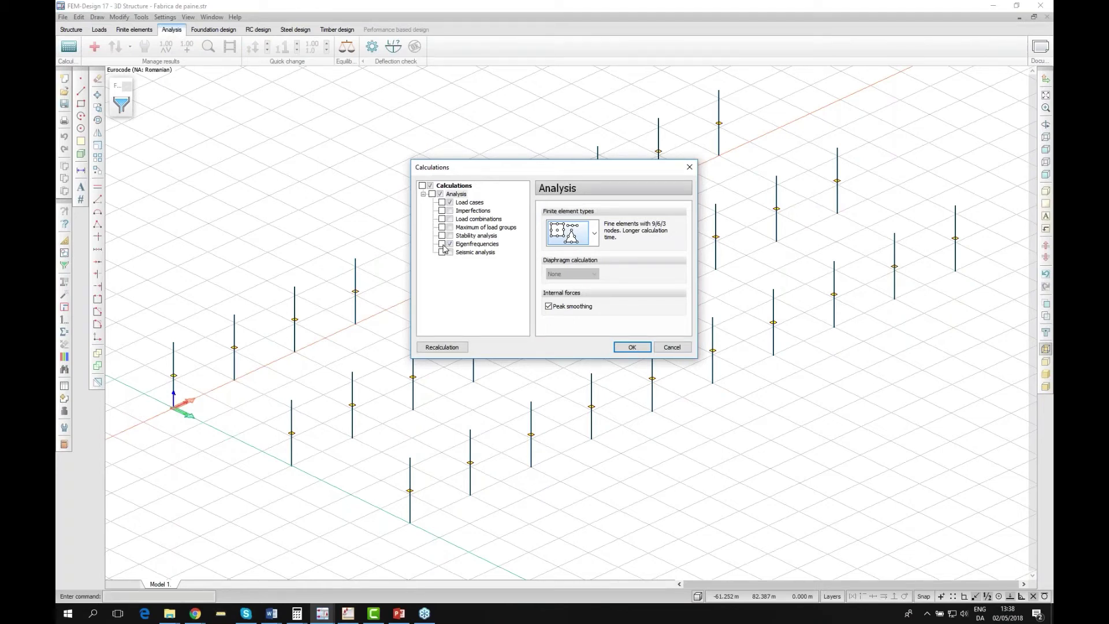
click(442, 245)
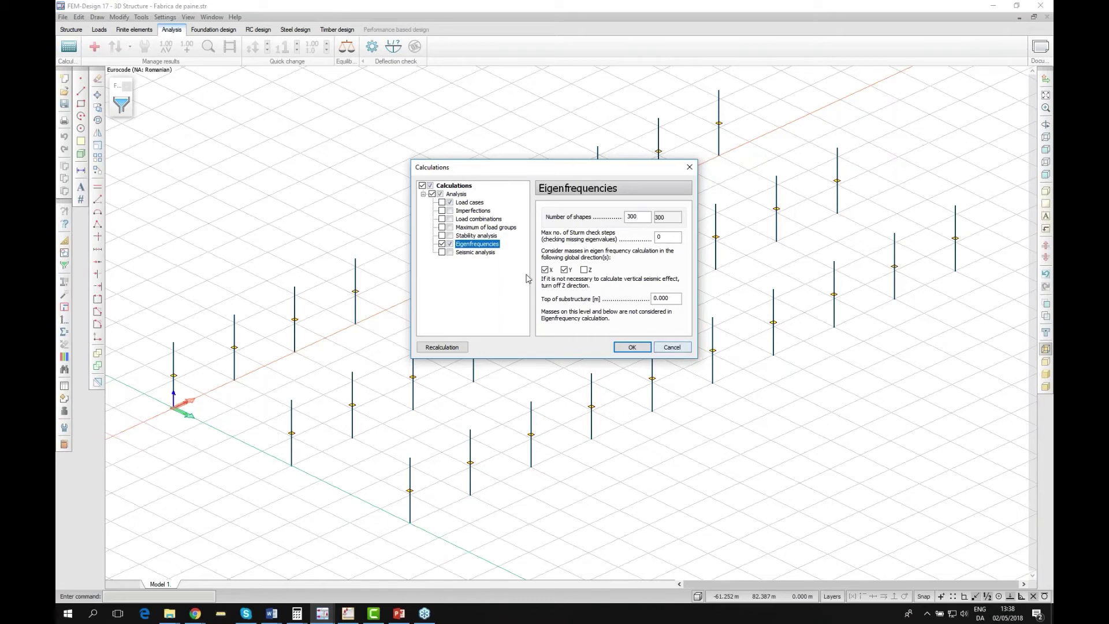
click(443, 253)
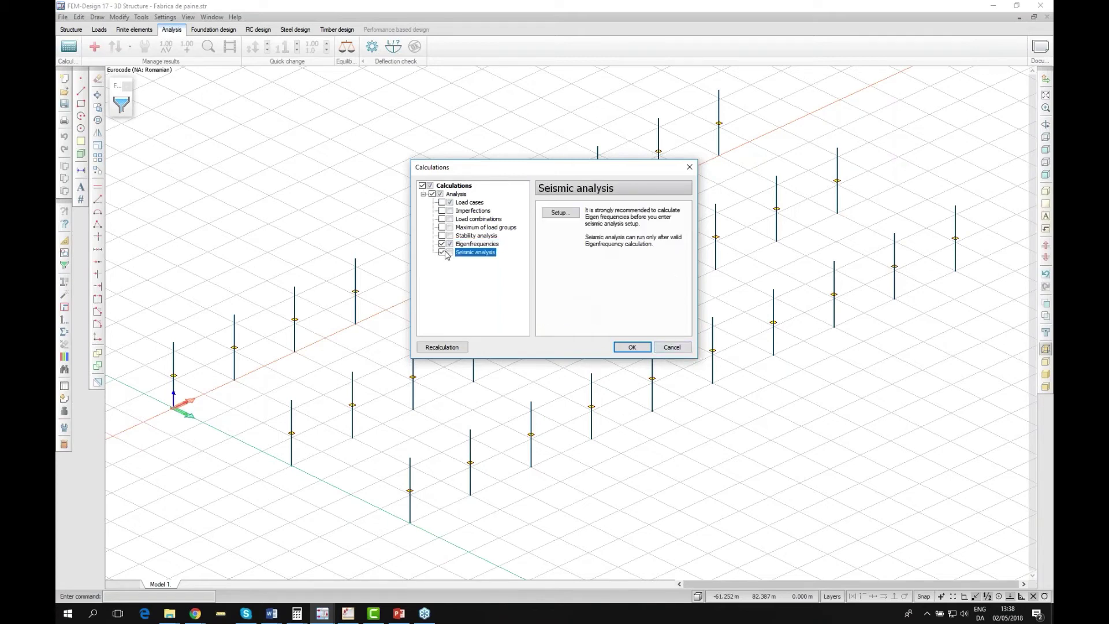
click(557, 212)
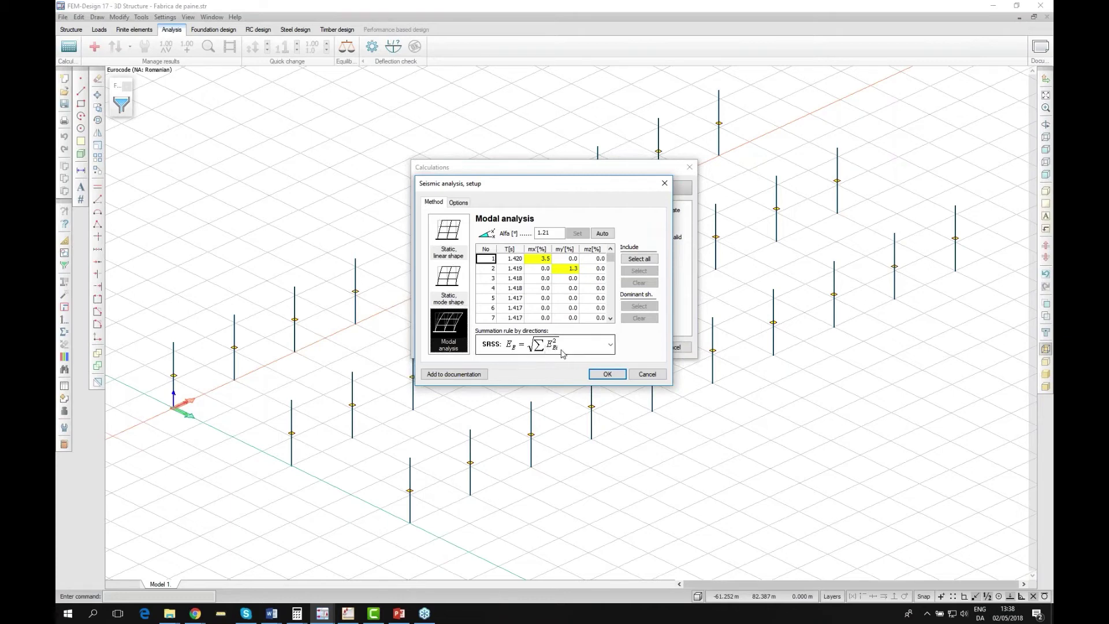
click(607, 374)
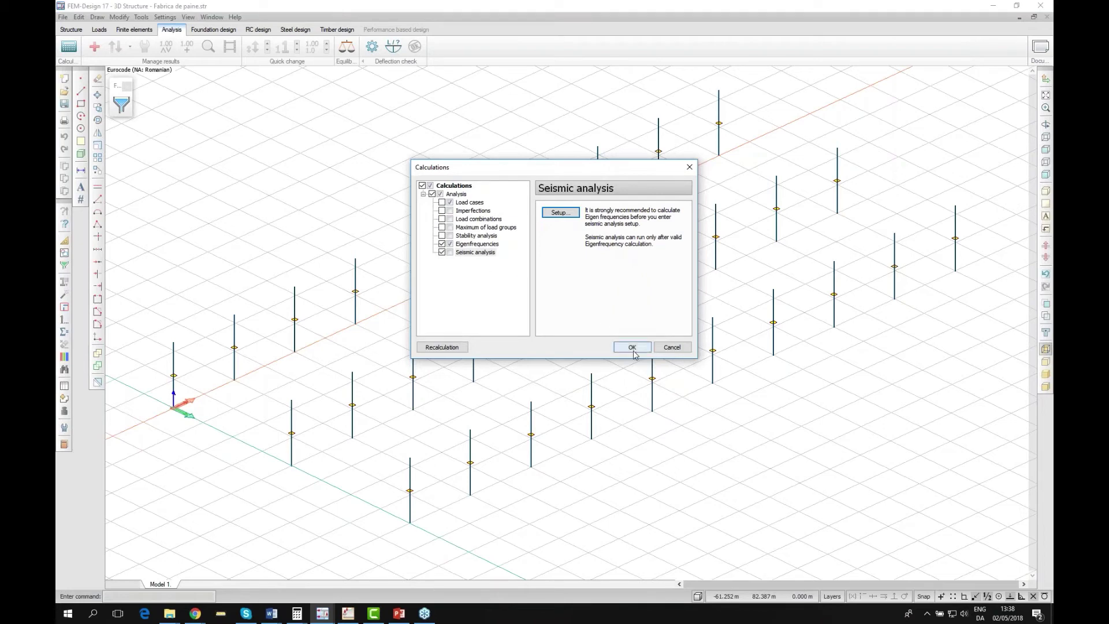
click(632, 348)
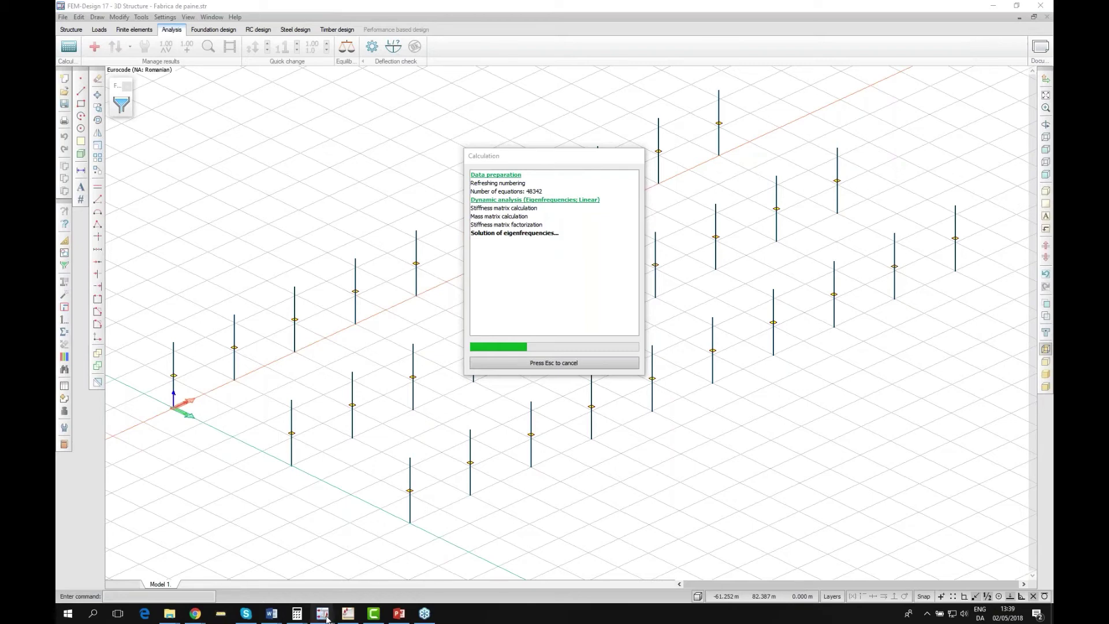
Switch to the untitled 3D model with the slab, columns and two walls, and display its structure.
mouse_move(326, 618)
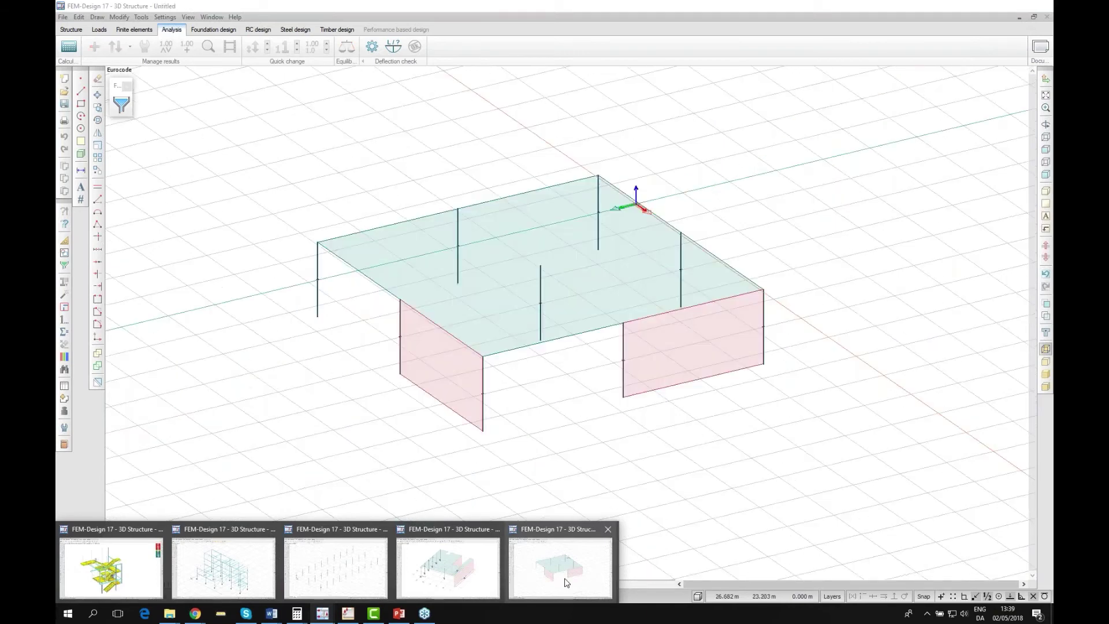
click(566, 583)
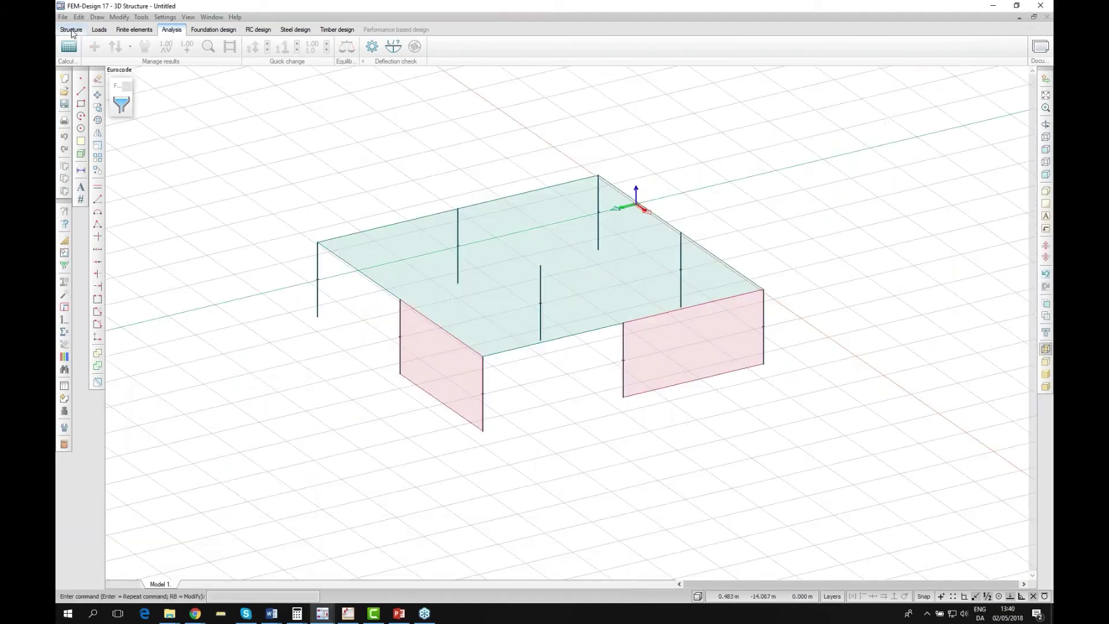
click(71, 30)
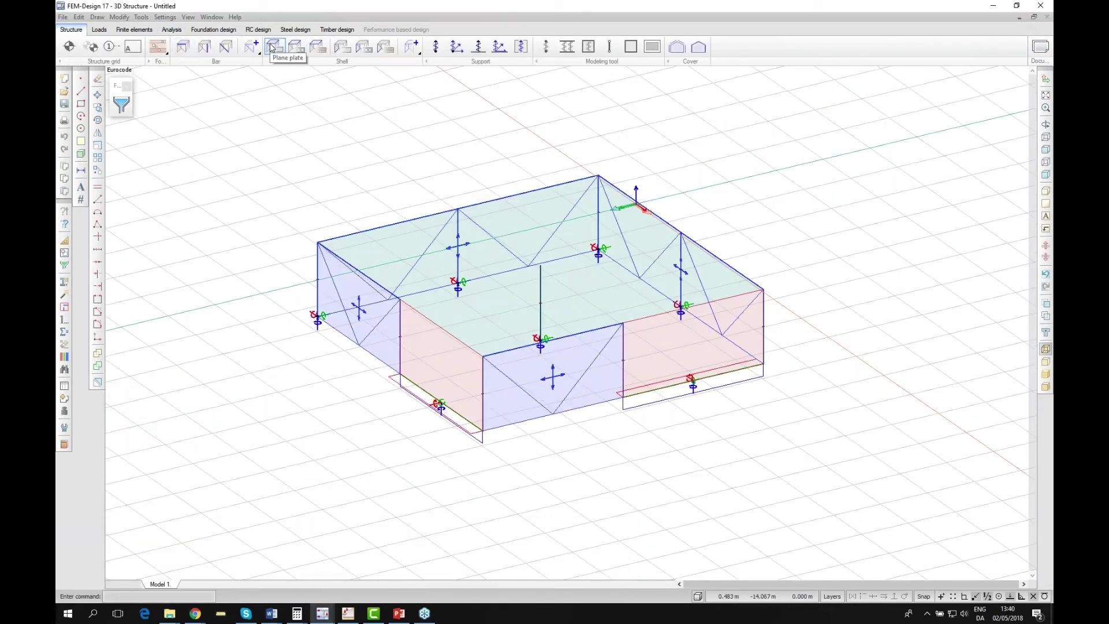
Try an orthotropy ratio E2/E1 of 0,0012 for the plane plate, leaving its properties without applying it.
click(273, 46)
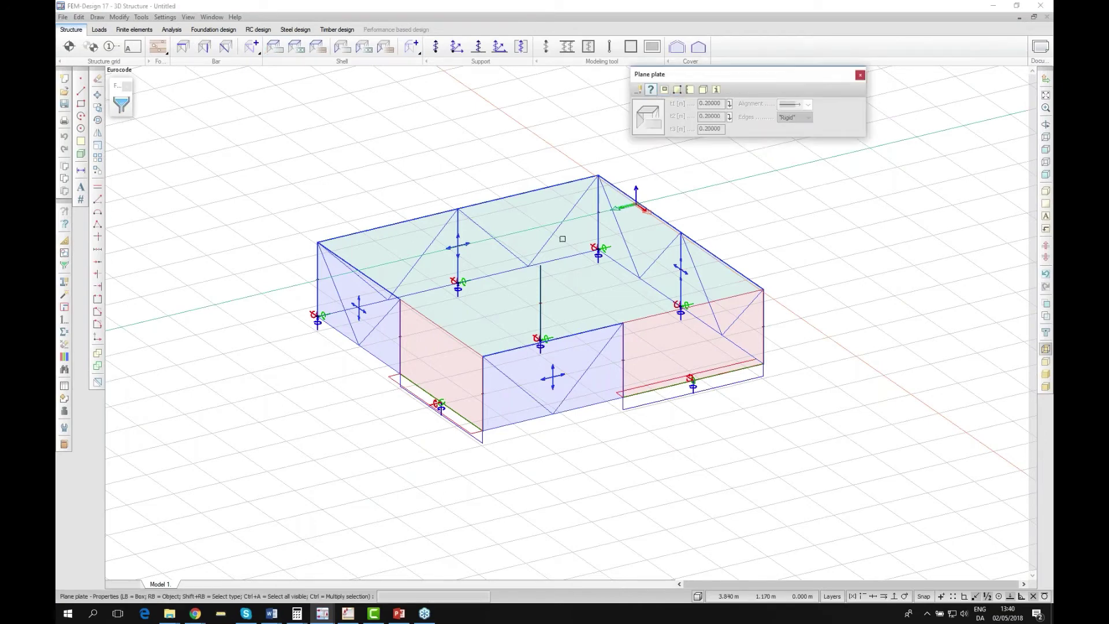
click(592, 291)
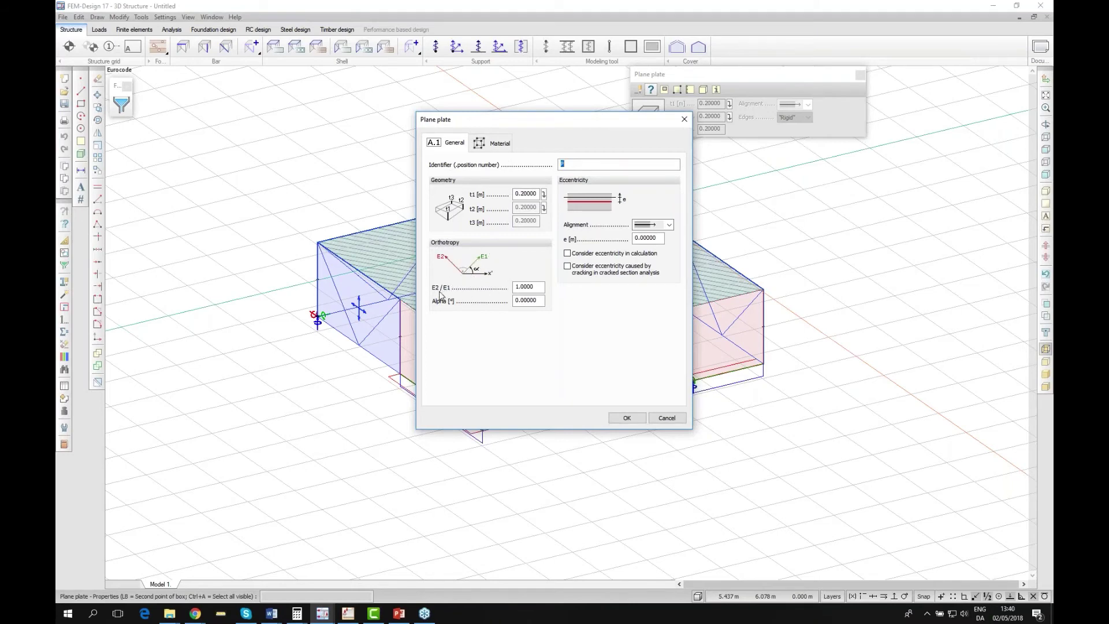
click(512, 289)
text(0,0012)
click(666, 418)
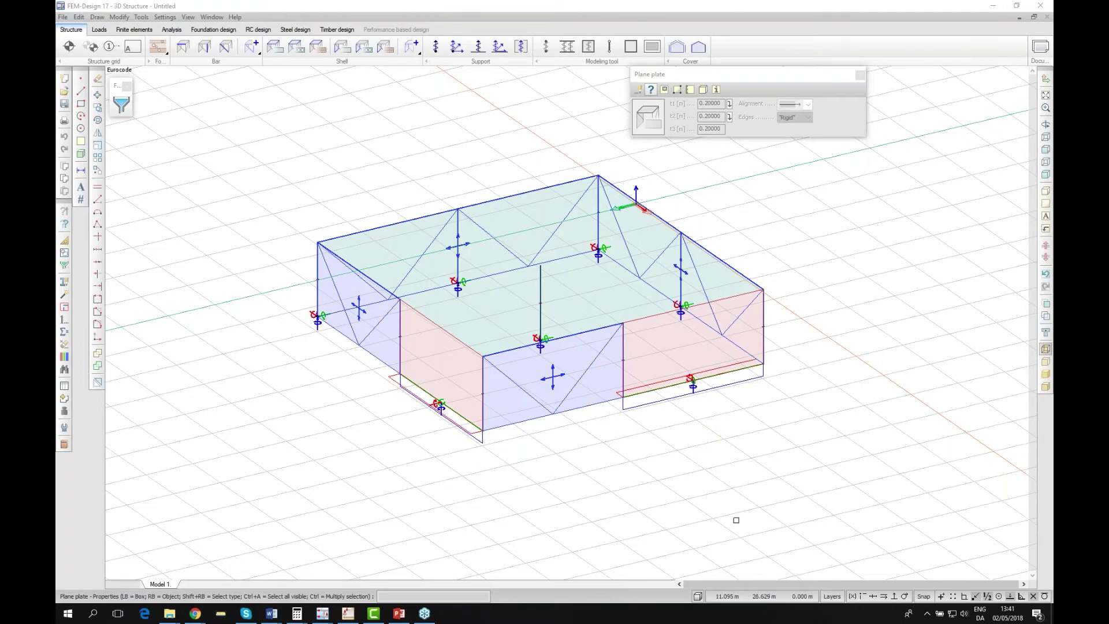
Switch to the plate model Model Rev H - Pile location changed (1).pla and examine the slab's reinforcement regions and piles.
mouse_move(317, 615)
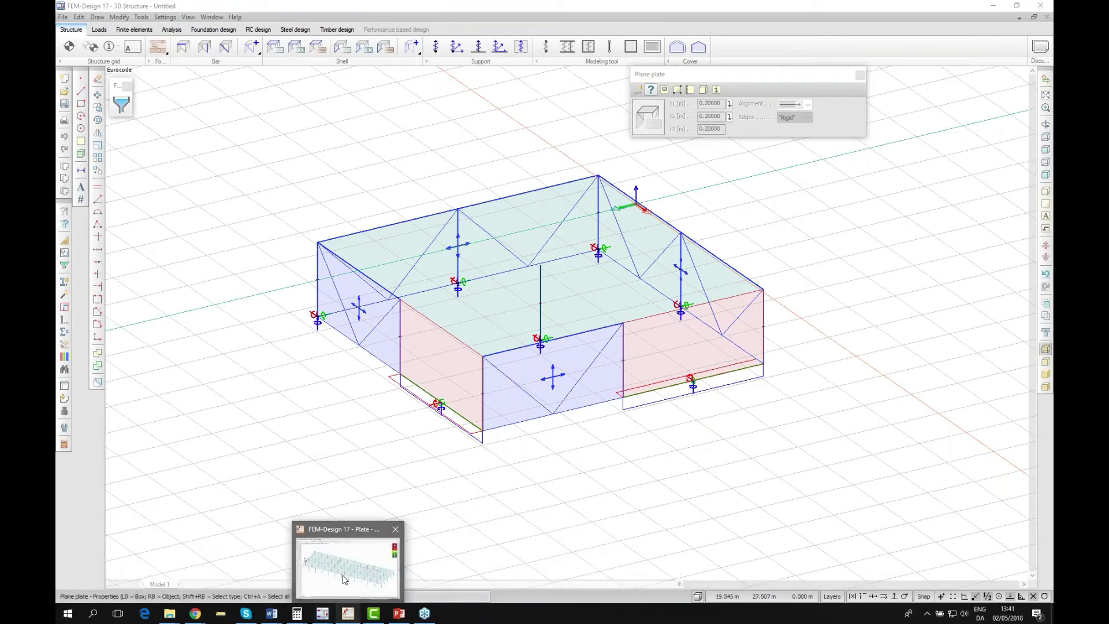
click(344, 580)
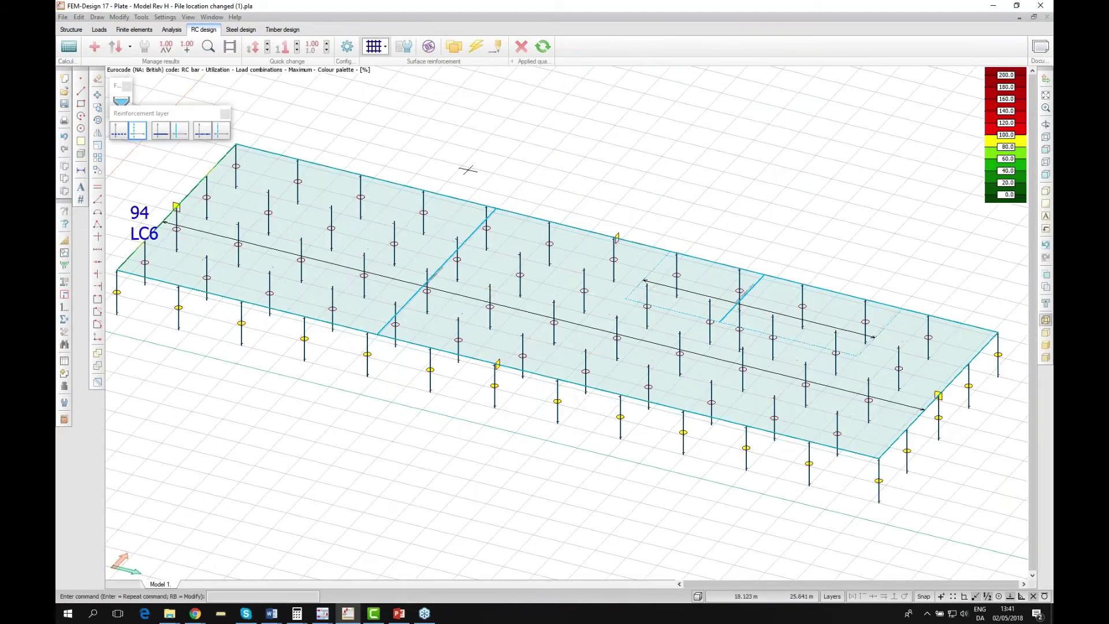
middle_drag(550, 235, 500, 276)
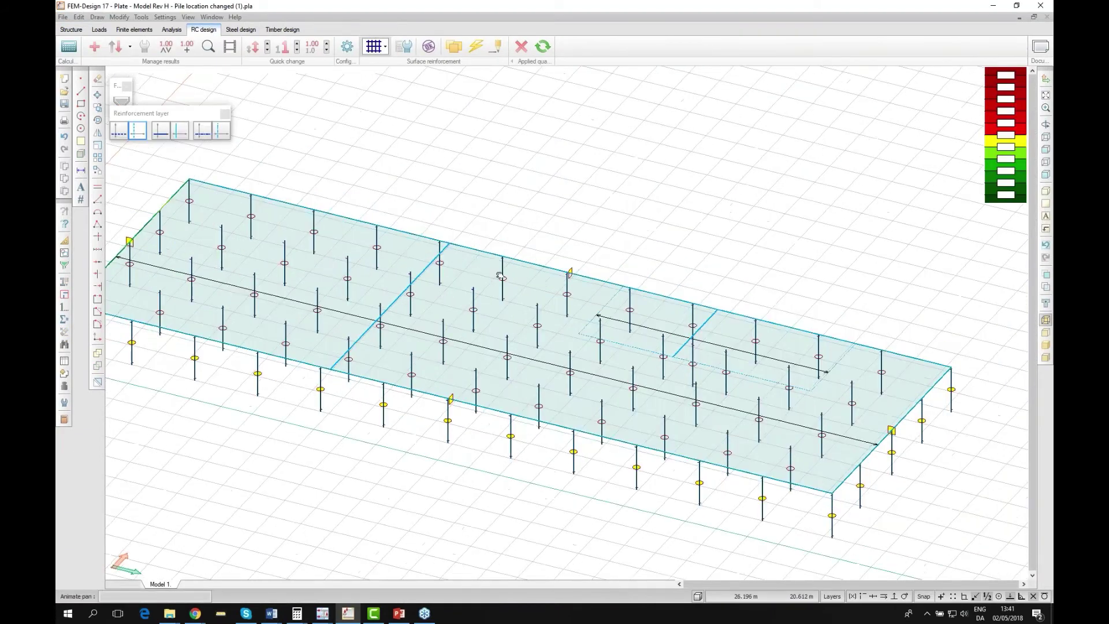
scroll(705, 323, up, 3)
scroll(706, 323, up, 4)
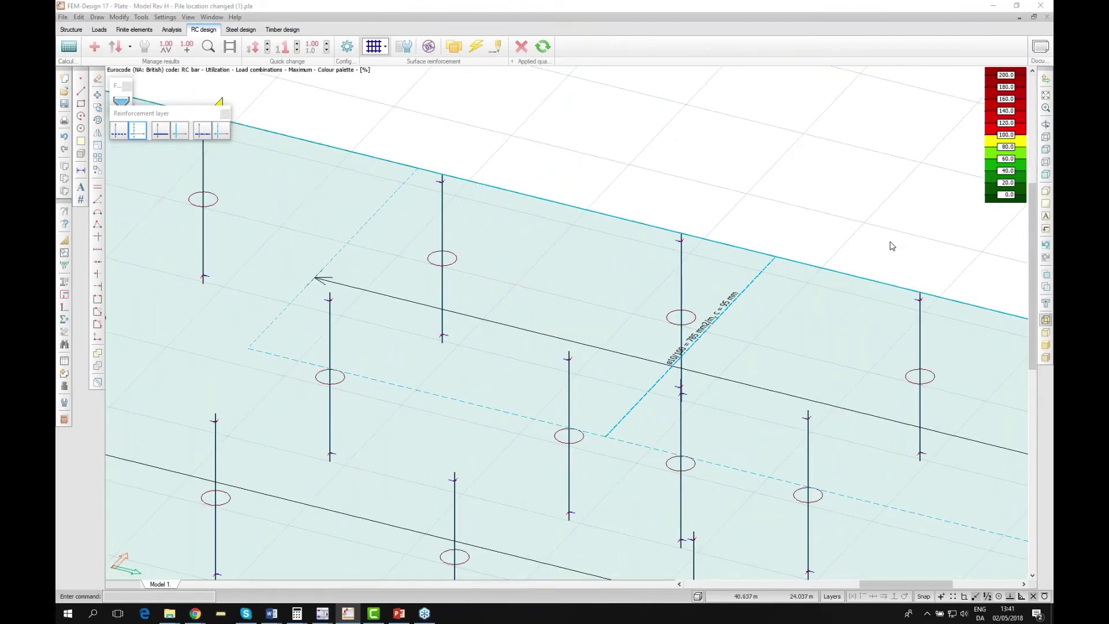
scroll(663, 251, down, 3)
scroll(662, 251, down, 2)
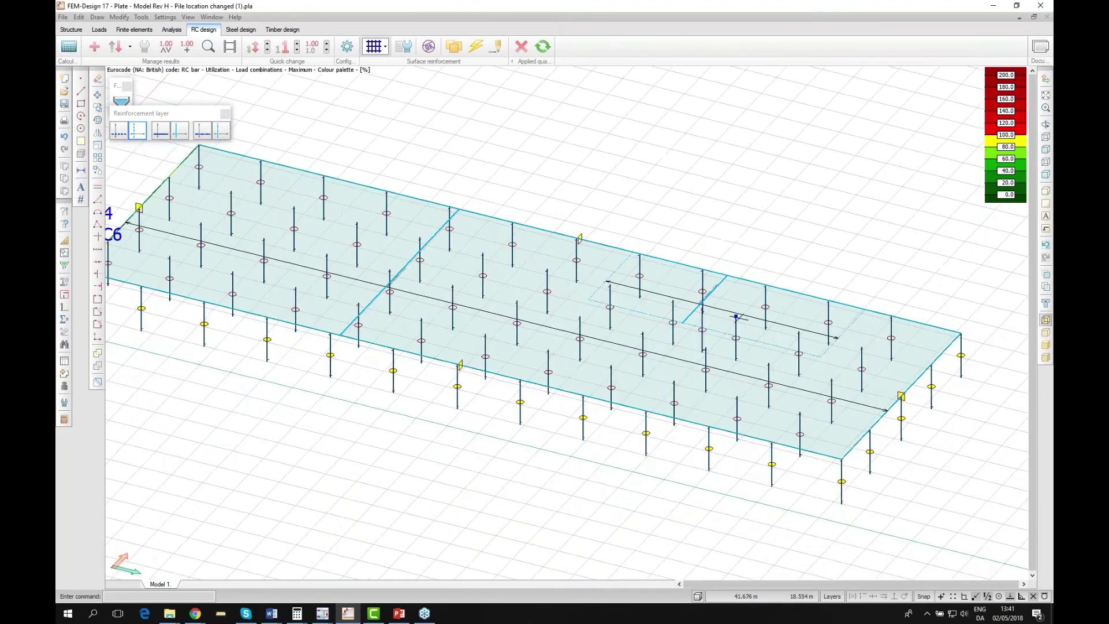
scroll(676, 323, up, 5)
scroll(676, 361, down, 3)
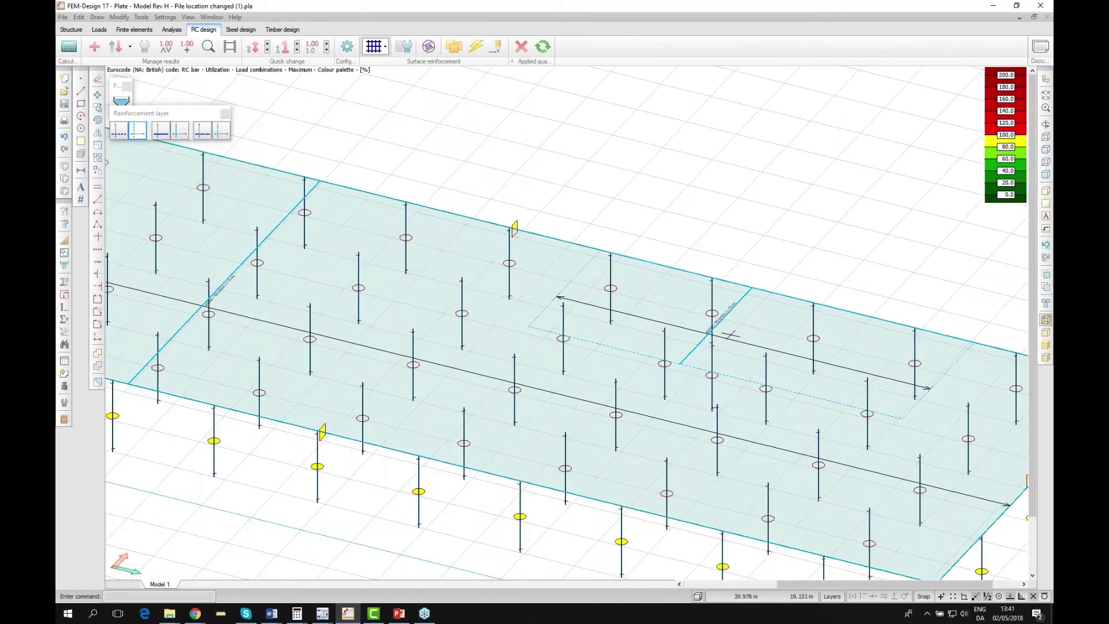
scroll(729, 334, down, 2)
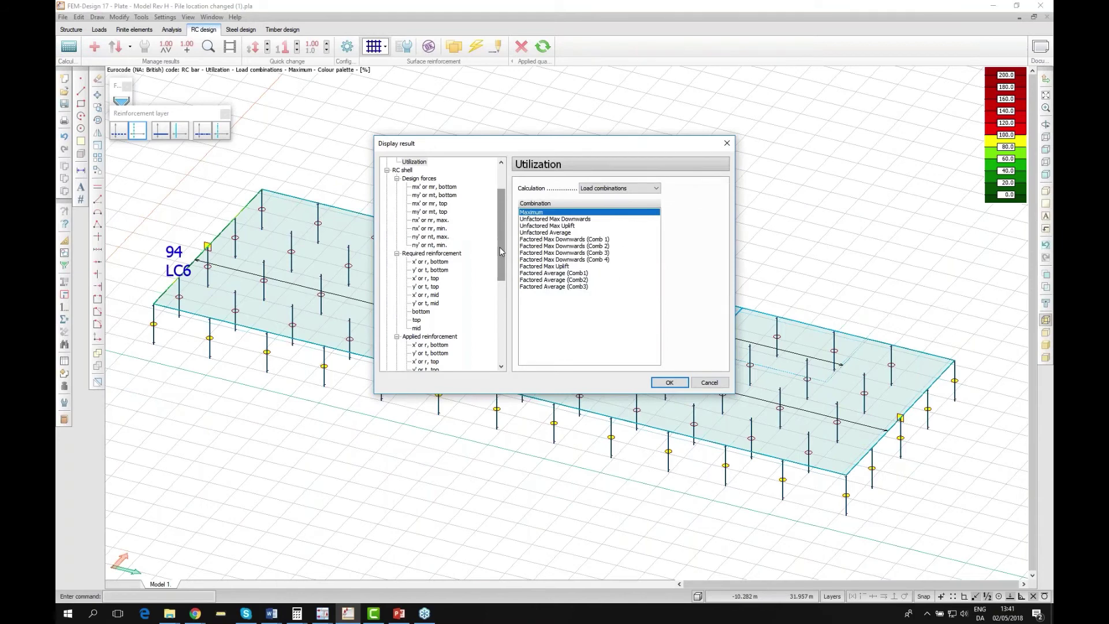
Display the RC shell applied reinforcement for y' or t, bottom as a colour palette.
drag(501, 245, 502, 286)
click(425, 263)
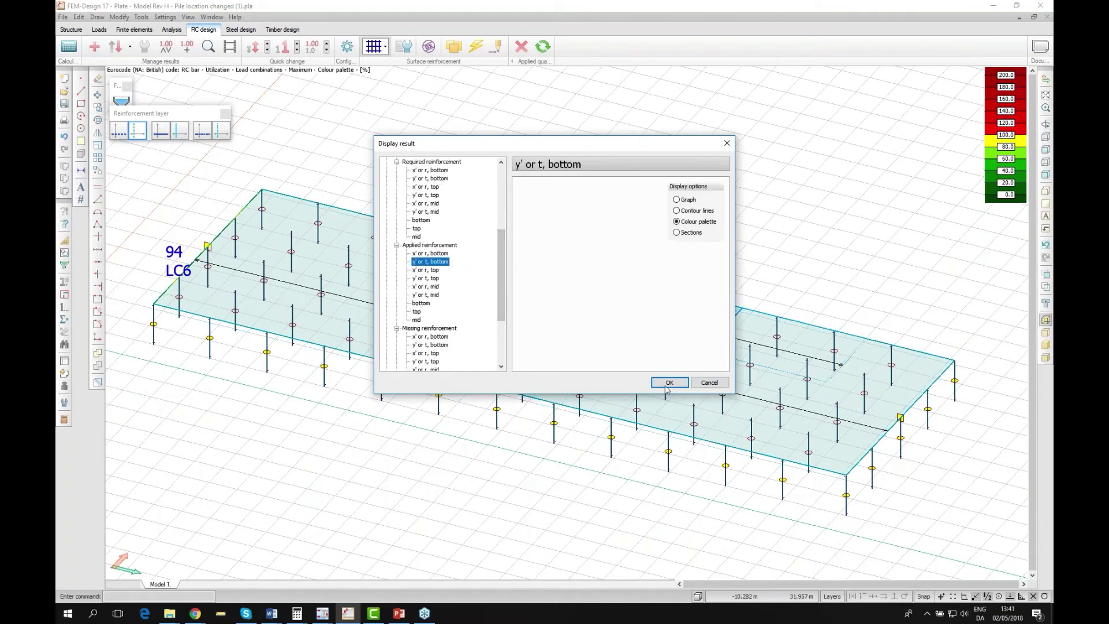
click(668, 384)
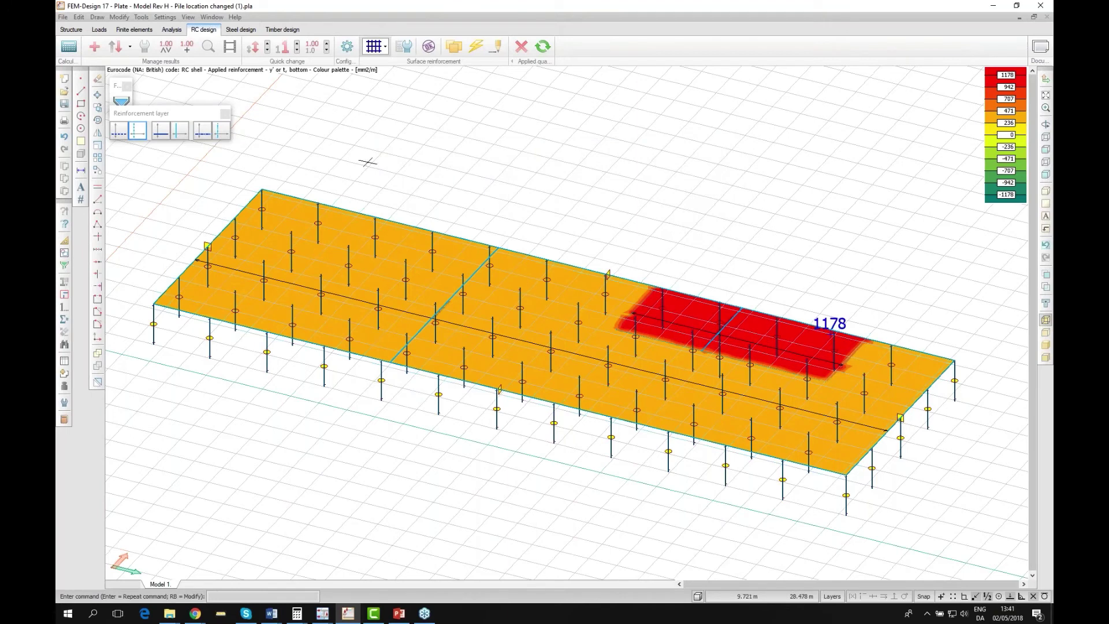
Place numeric value labels for the applied reinforcement at two points in the slab's orange area.
click(187, 46)
click(320, 275)
click(333, 249)
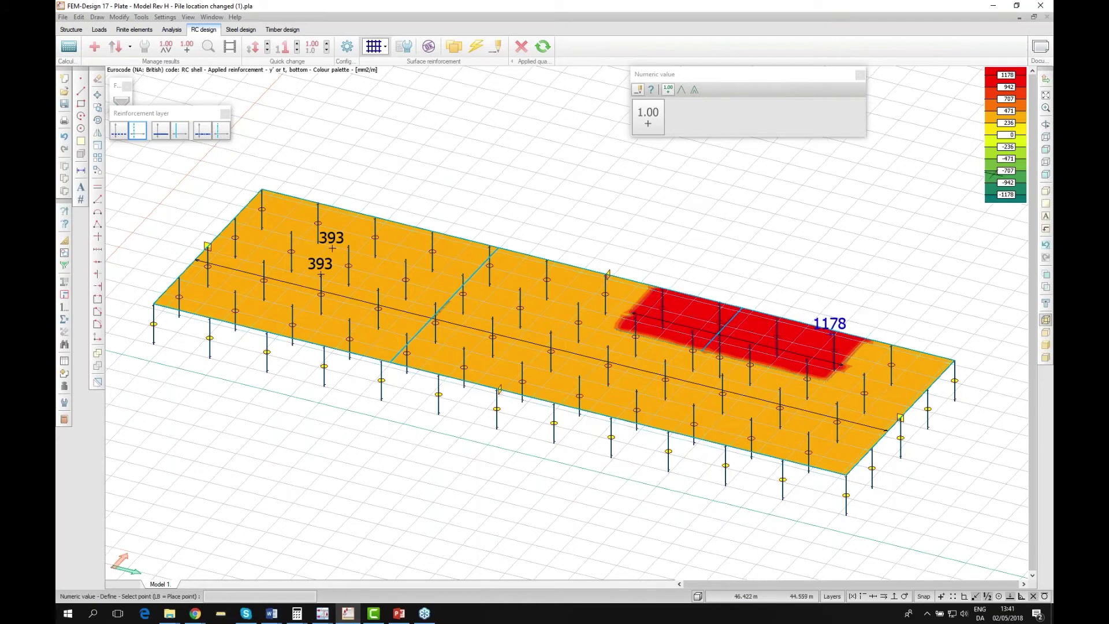
Add the current reinforcement result view to the documentation, then open the document and inspect the inserted picture.
click(67, 374)
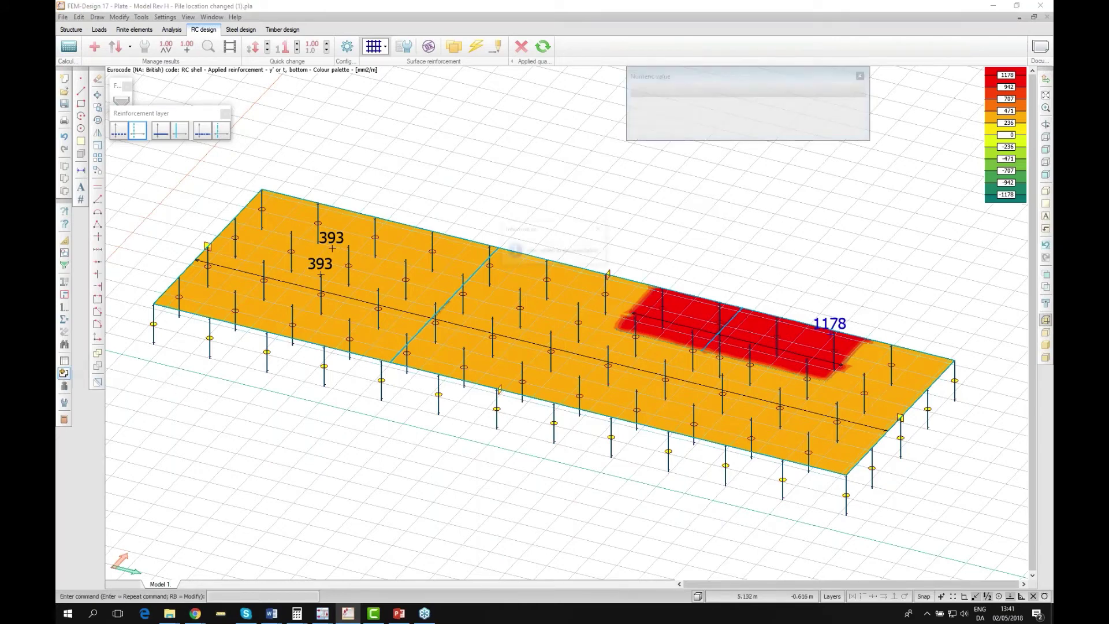
click(1041, 47)
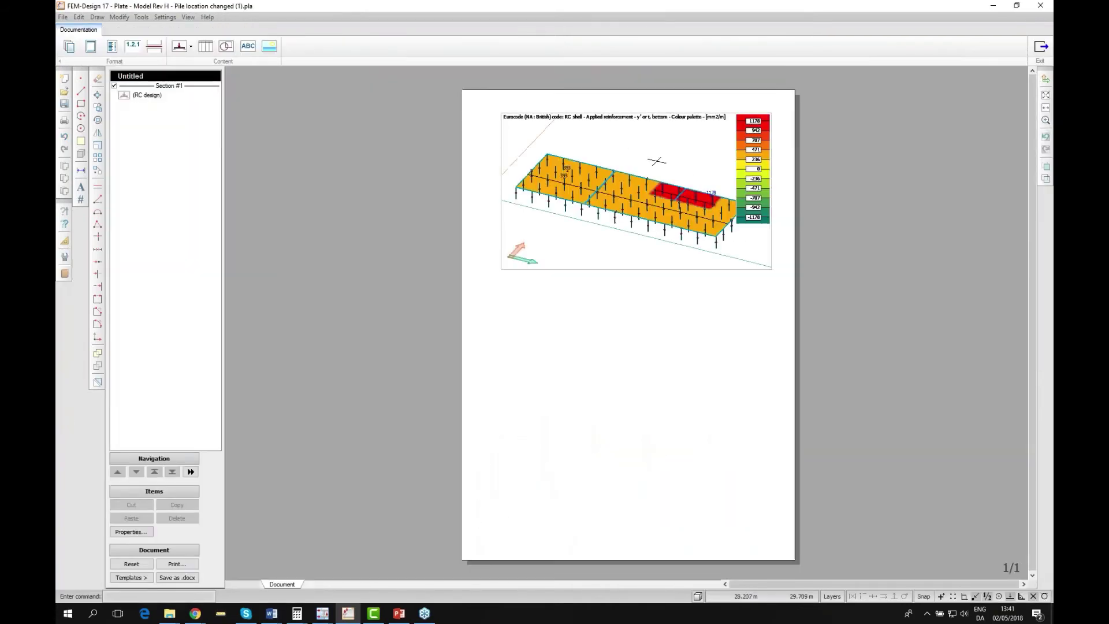
double_click(657, 161)
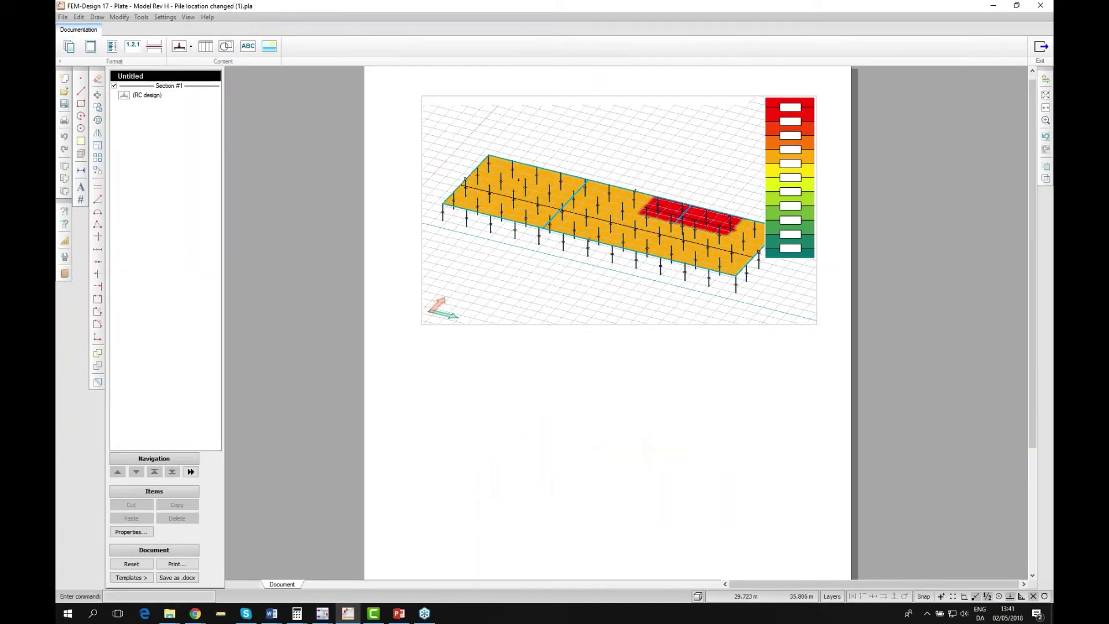
Edit the inserted RC design picture in the document so its model view is zoomed in on the slab's middle.
click(310, 210)
scroll(335, 291, down, 5)
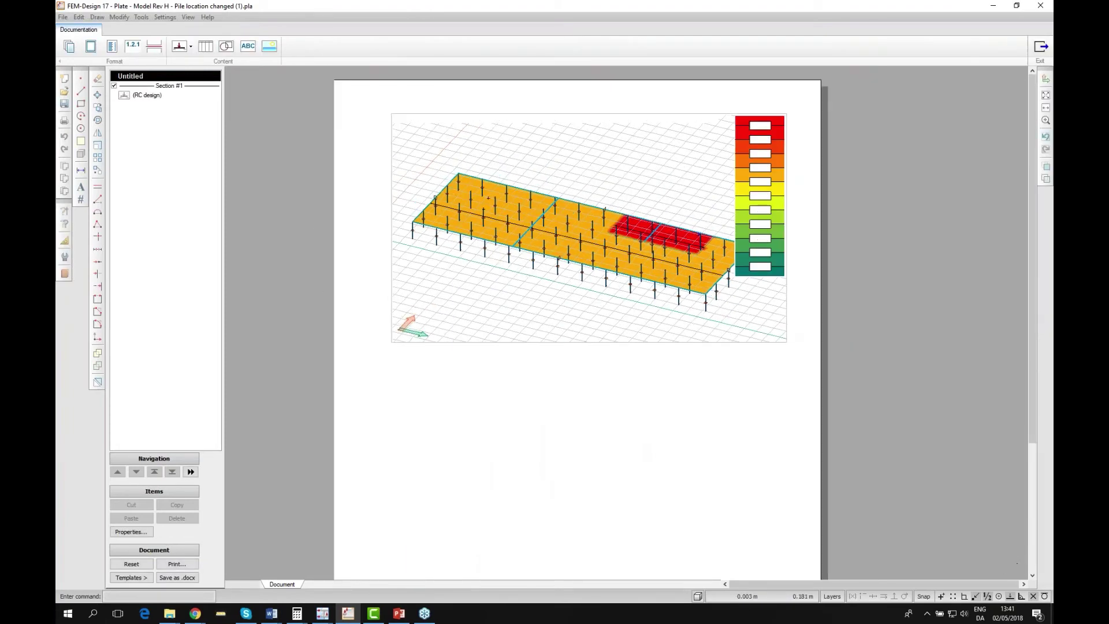
double_click(518, 247)
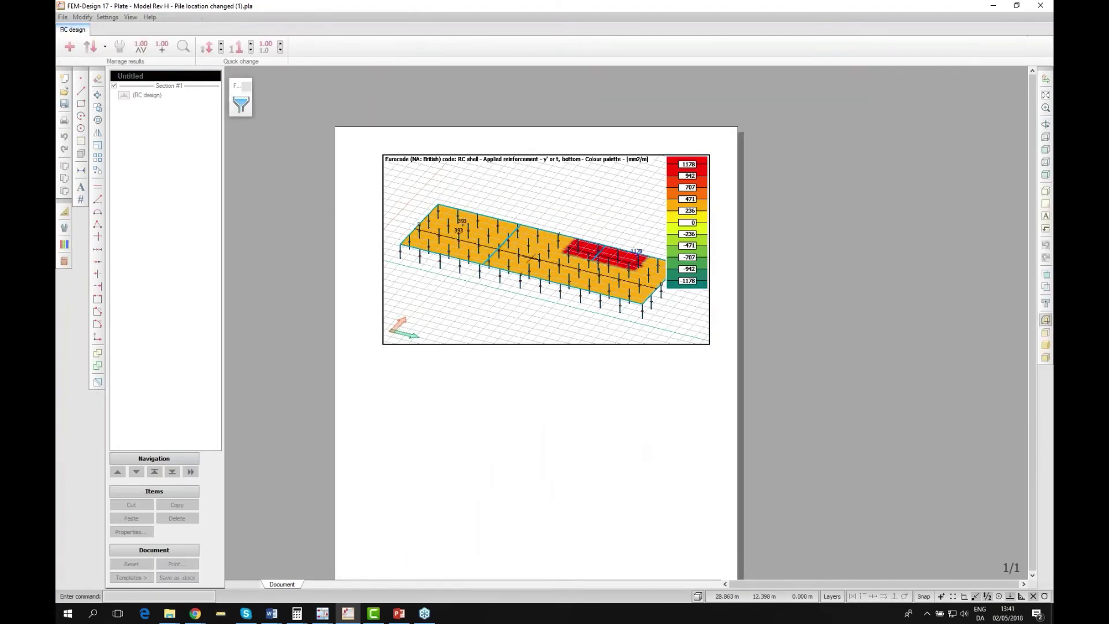
scroll(520, 249, up, 5)
click(800, 262)
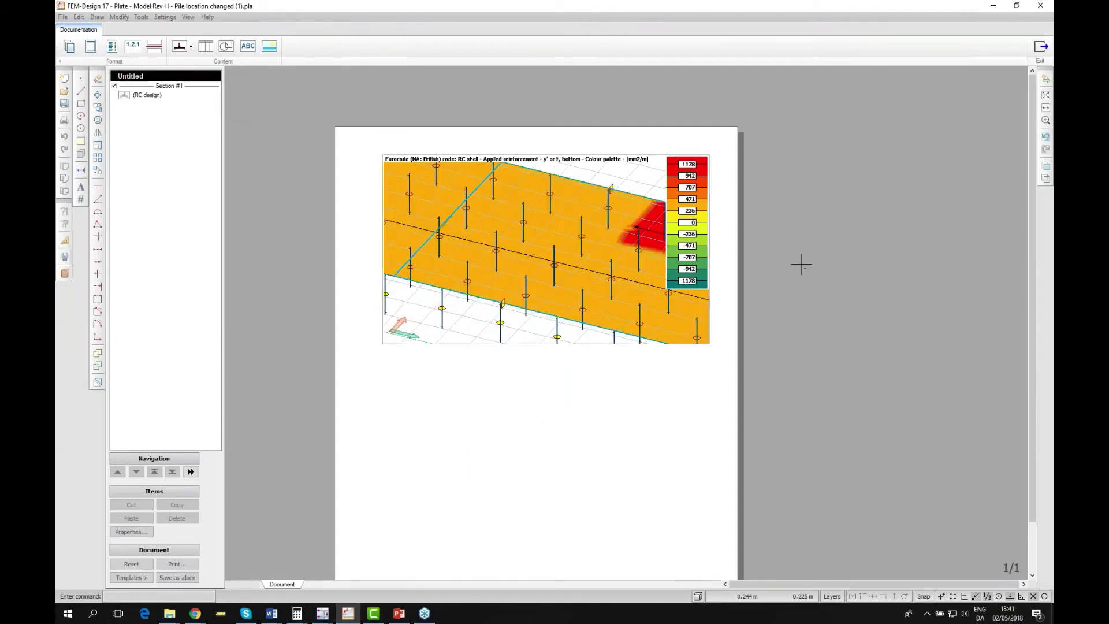
scroll(786, 262, down, 3)
Load the documentation template "template conrete plates.dsc" into the document.
click(145, 579)
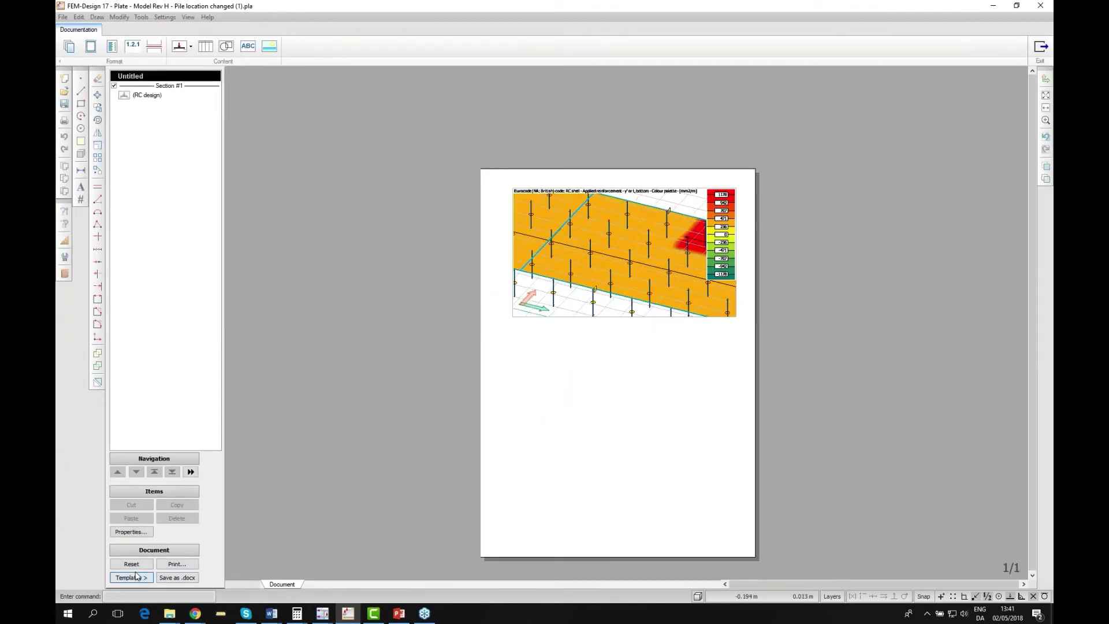
click(150, 579)
click(150, 578)
click(187, 546)
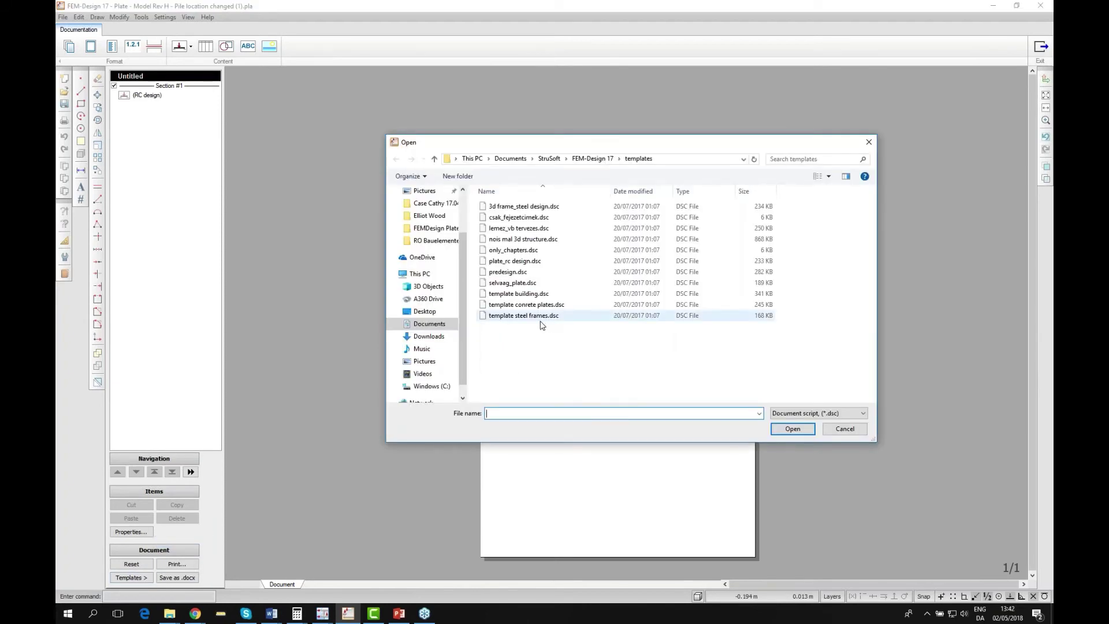
click(533, 305)
click(813, 433)
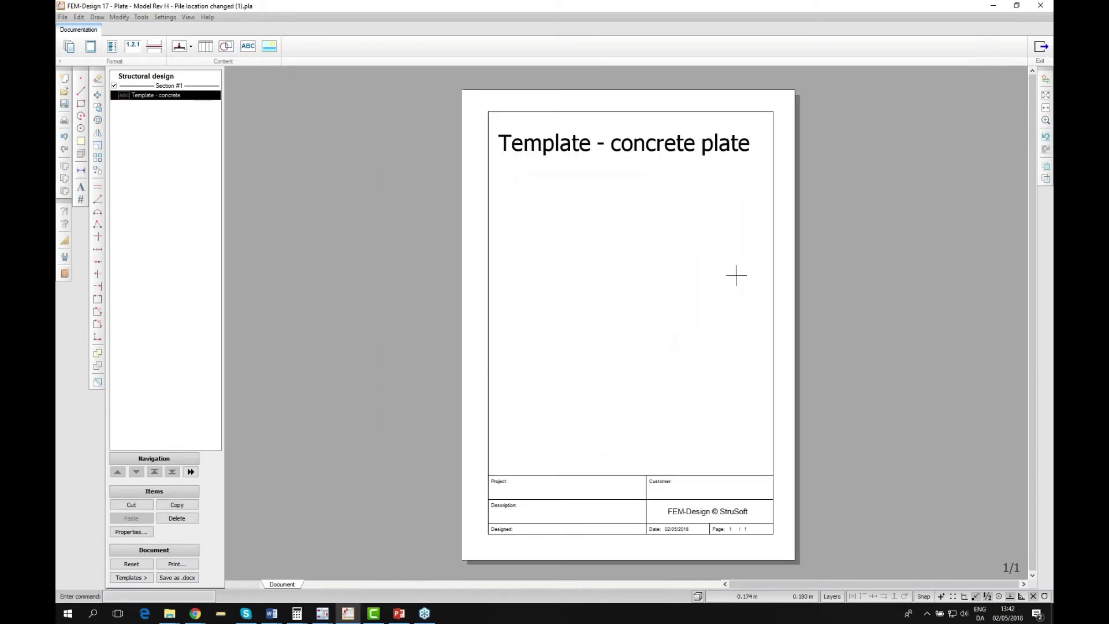
Load the documentation template "plate_rc design.dsc" to generate the report and return to the model view.
click(145, 577)
click(178, 542)
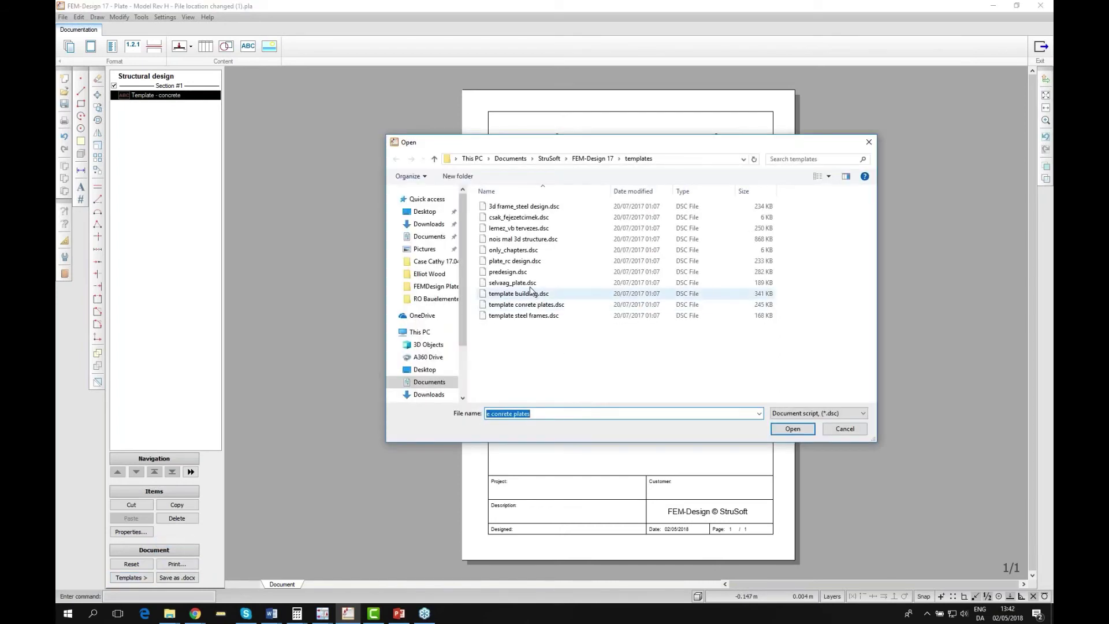
click(514, 261)
click(793, 429)
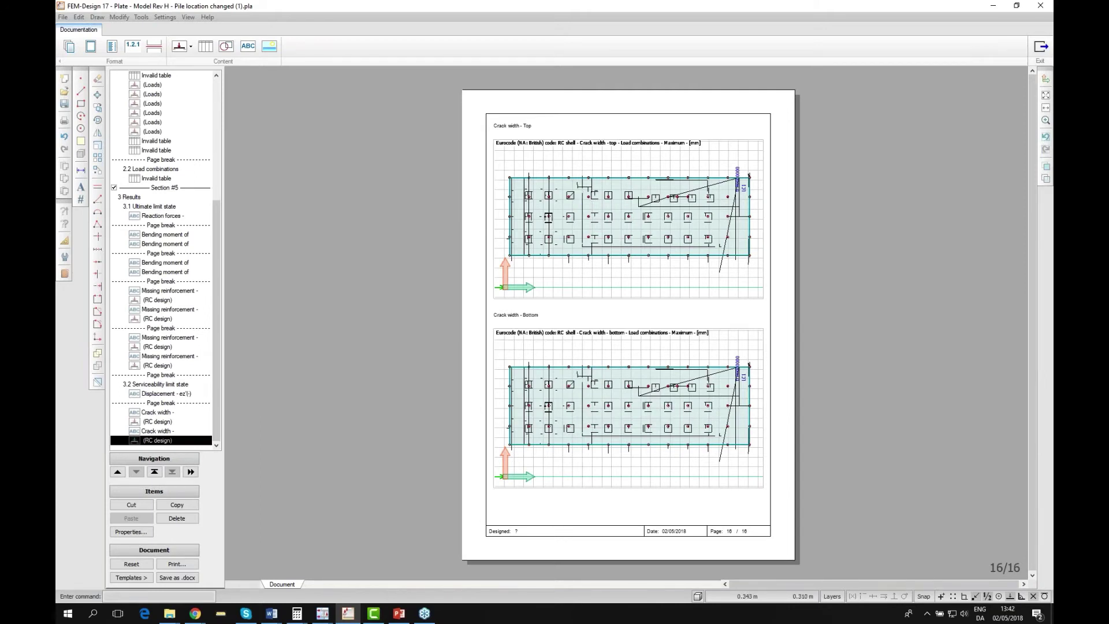
click(1041, 46)
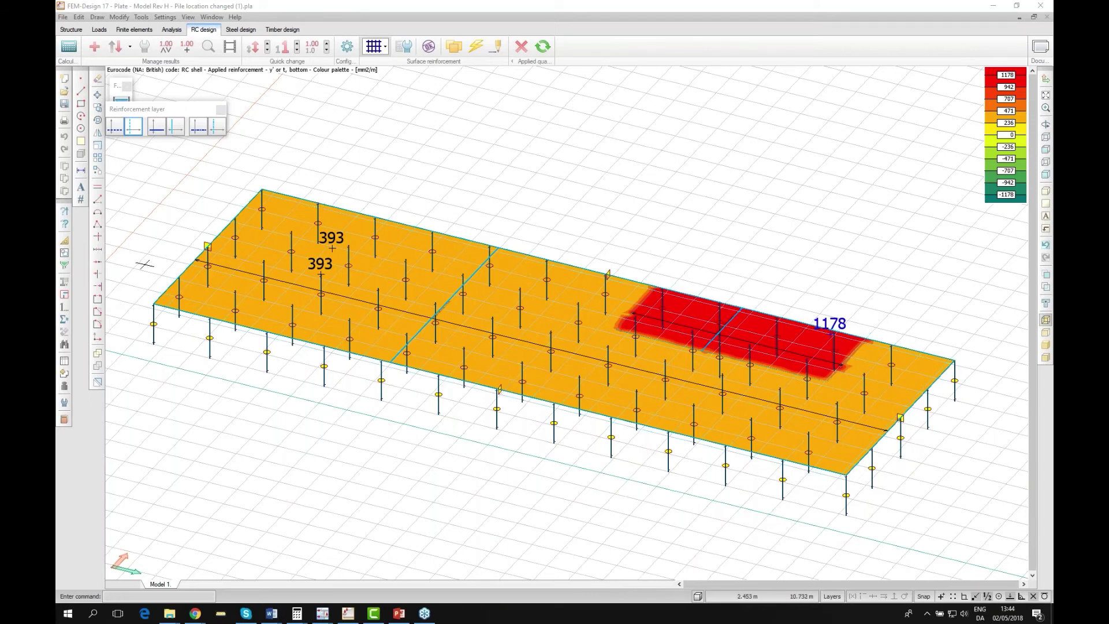
Examine the stirrup and longitudinal bar settings in manual design for the beam along the slab's short edge, and leave without applying changes.
scroll(144, 264, up, 1)
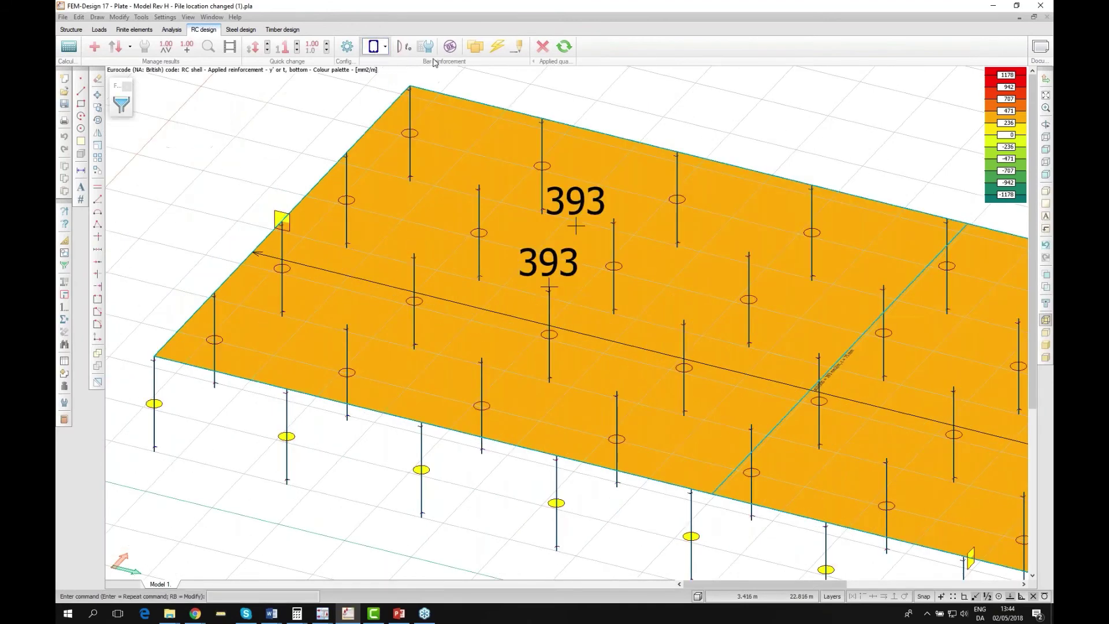
click(496, 47)
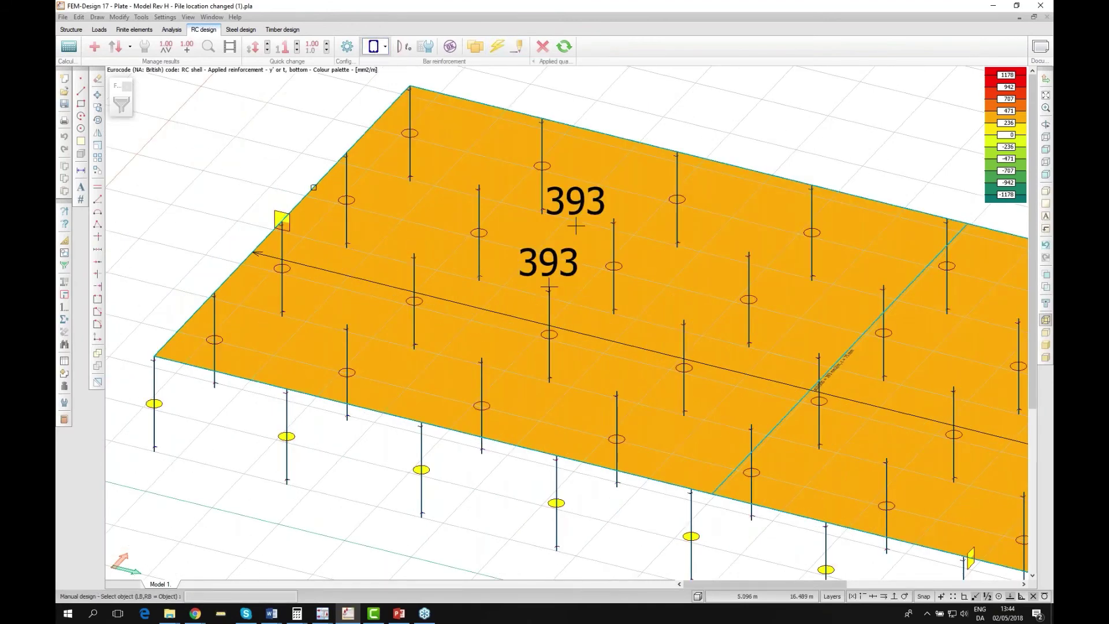
click(316, 186)
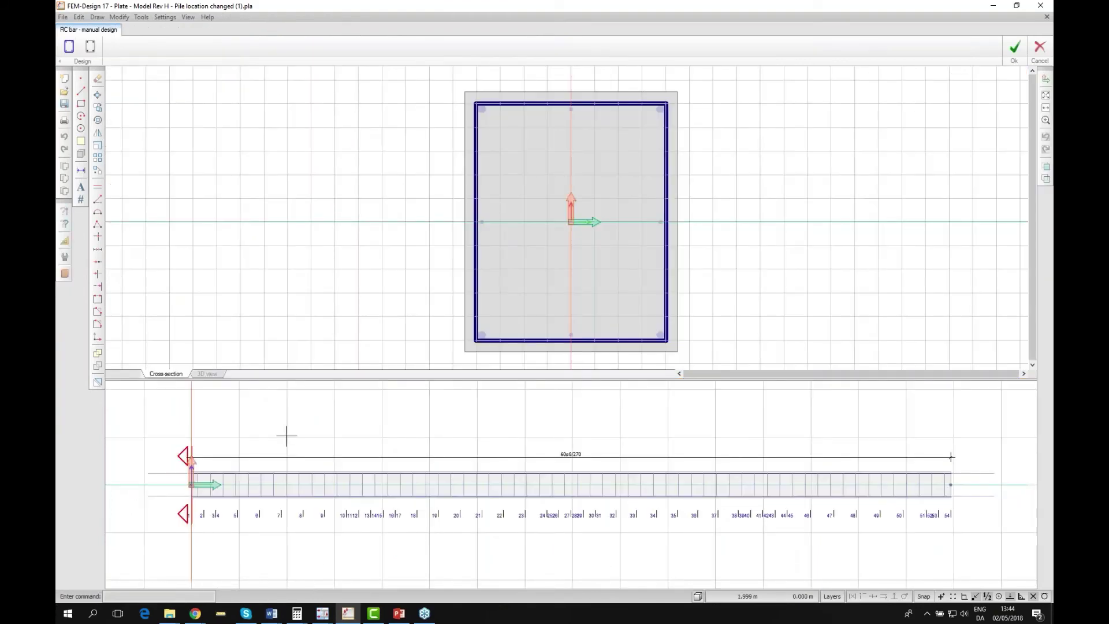
scroll(227, 478, down, 3)
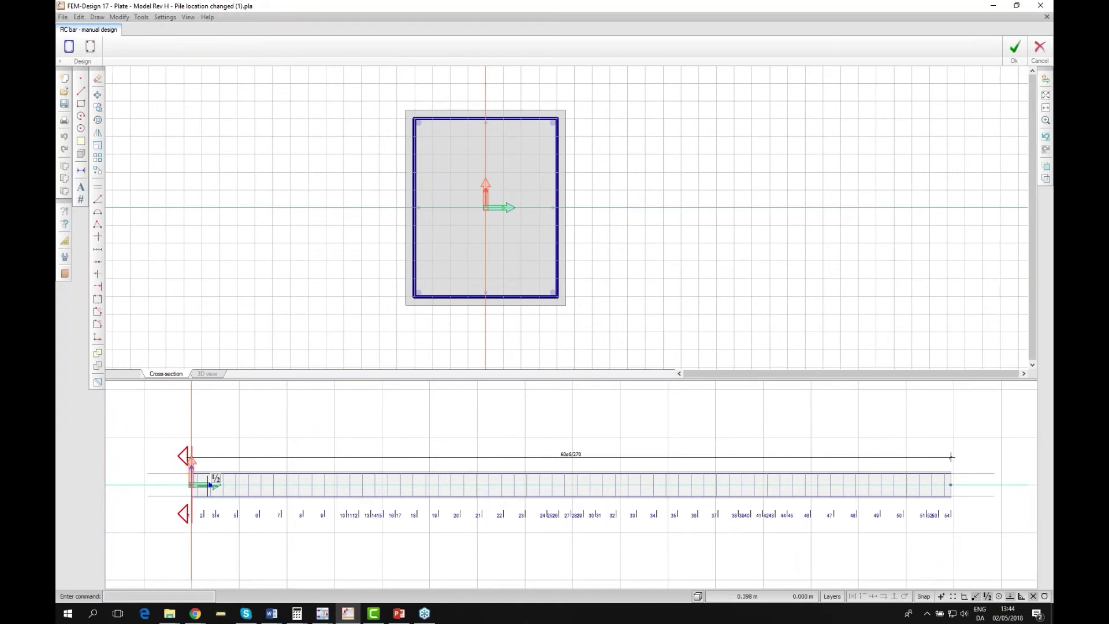
click(91, 47)
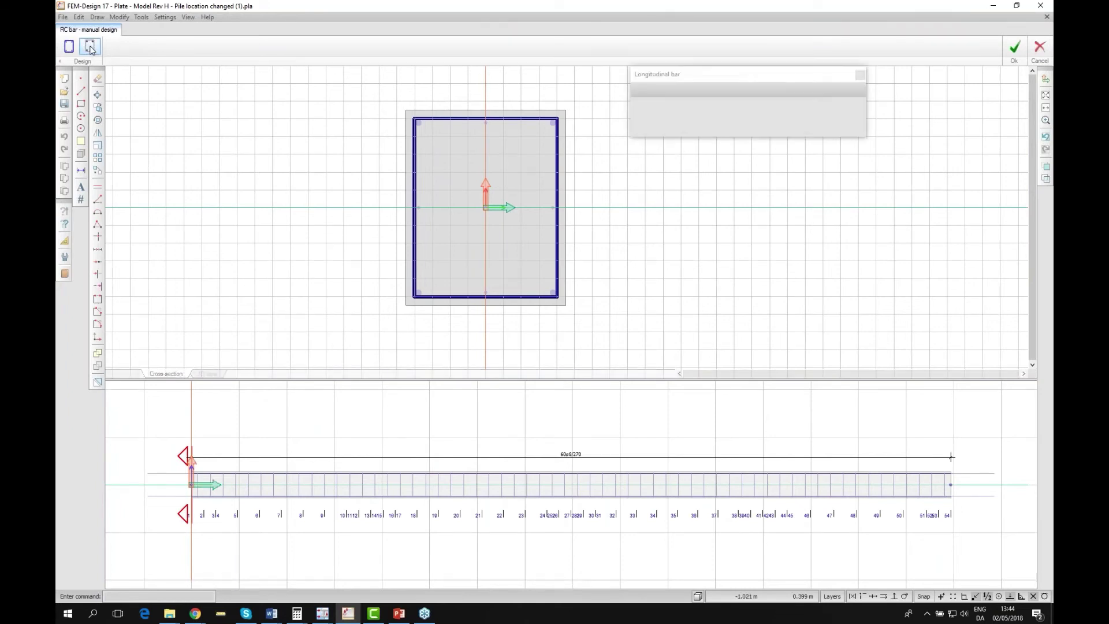
click(69, 48)
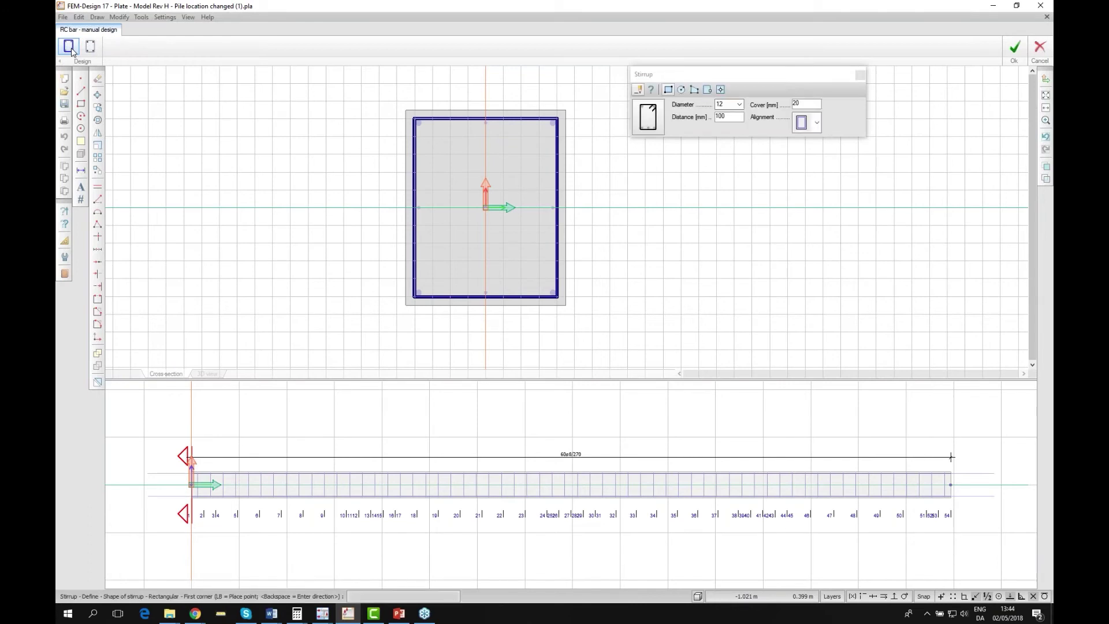
click(71, 50)
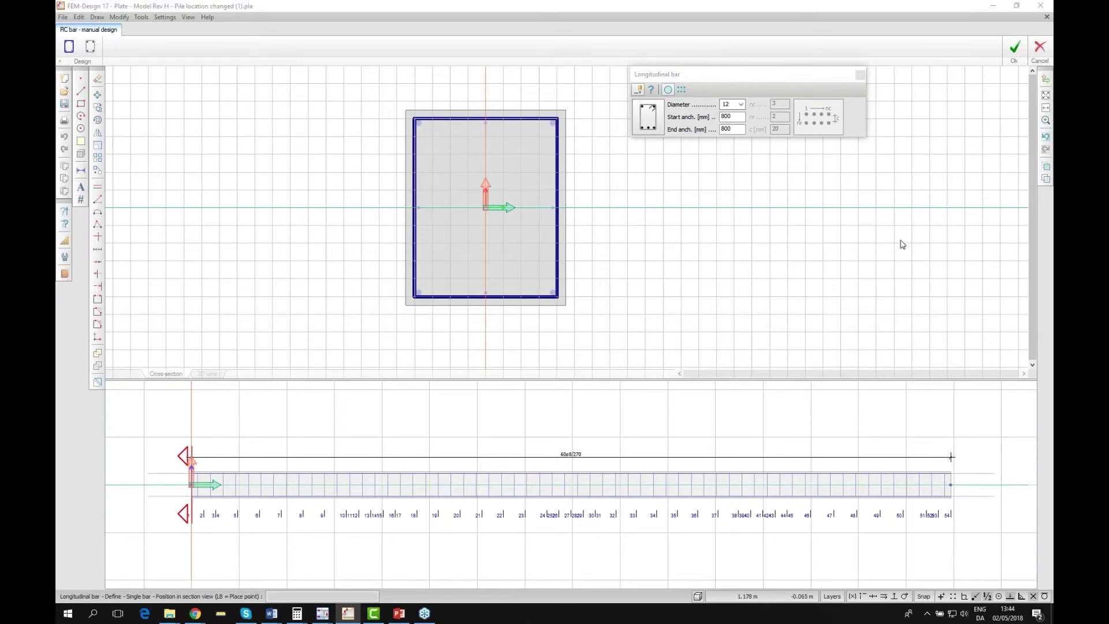
click(1040, 49)
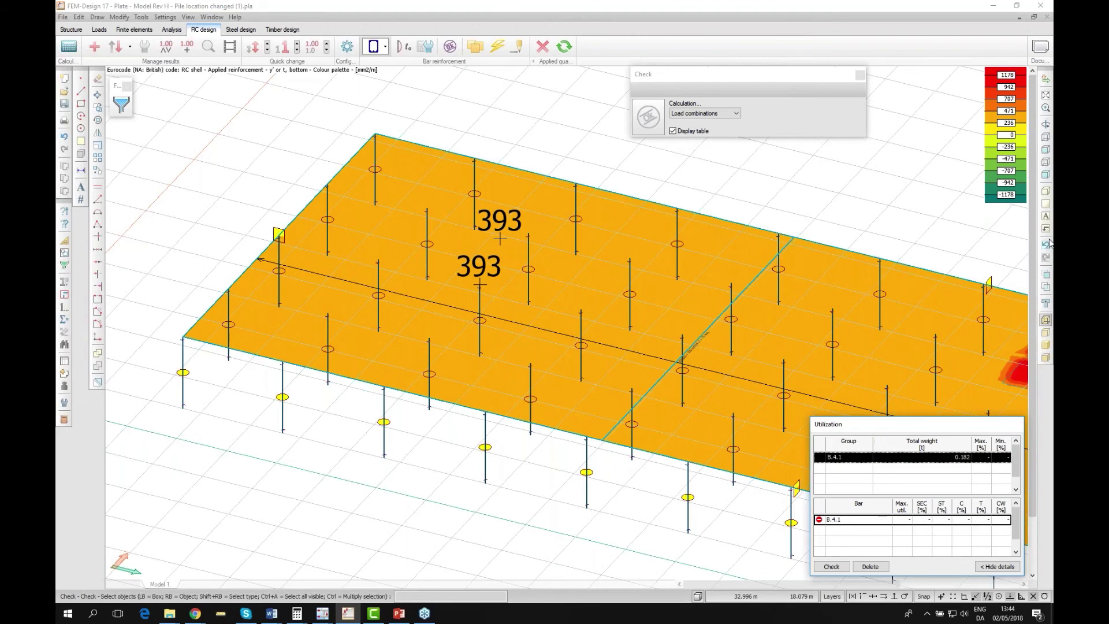
Look through the plate internal force results available for load combinations, including Mx', Mx'y', Nx'y', M1, M2 and M1/M2.
scroll(980, 396, down, 2)
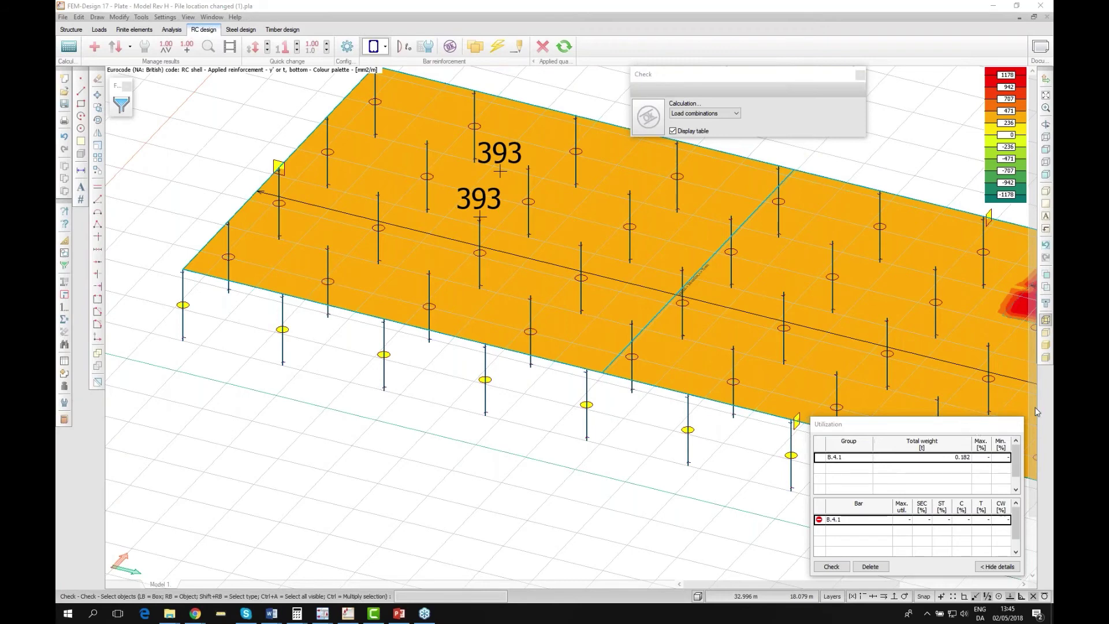
middle_drag(374, 251, 343, 302)
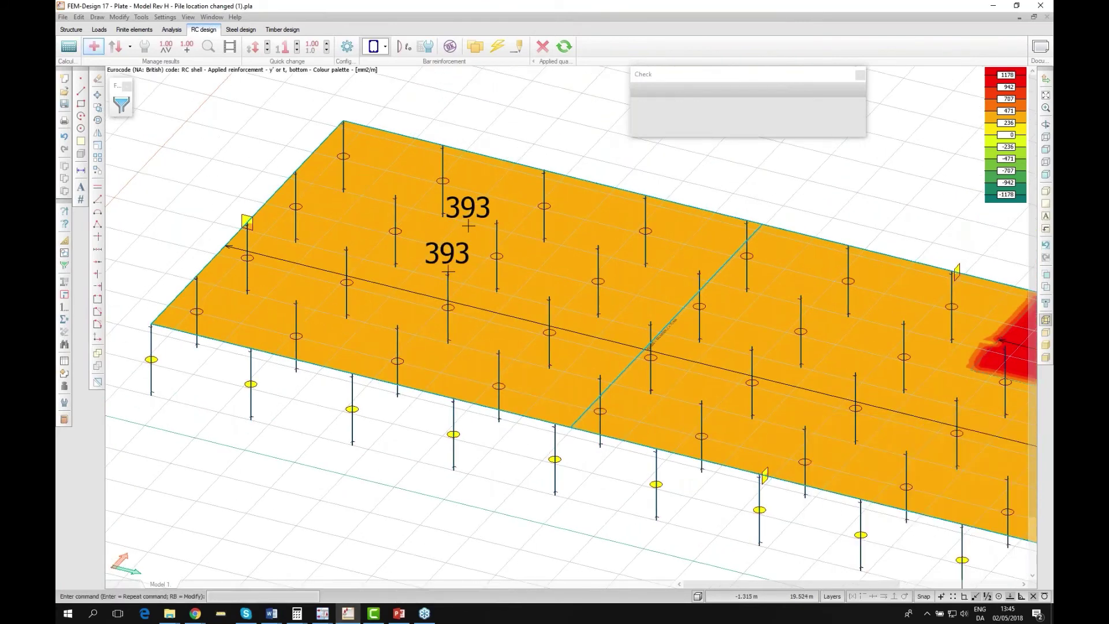
click(94, 46)
drag(502, 297, 501, 192)
click(427, 186)
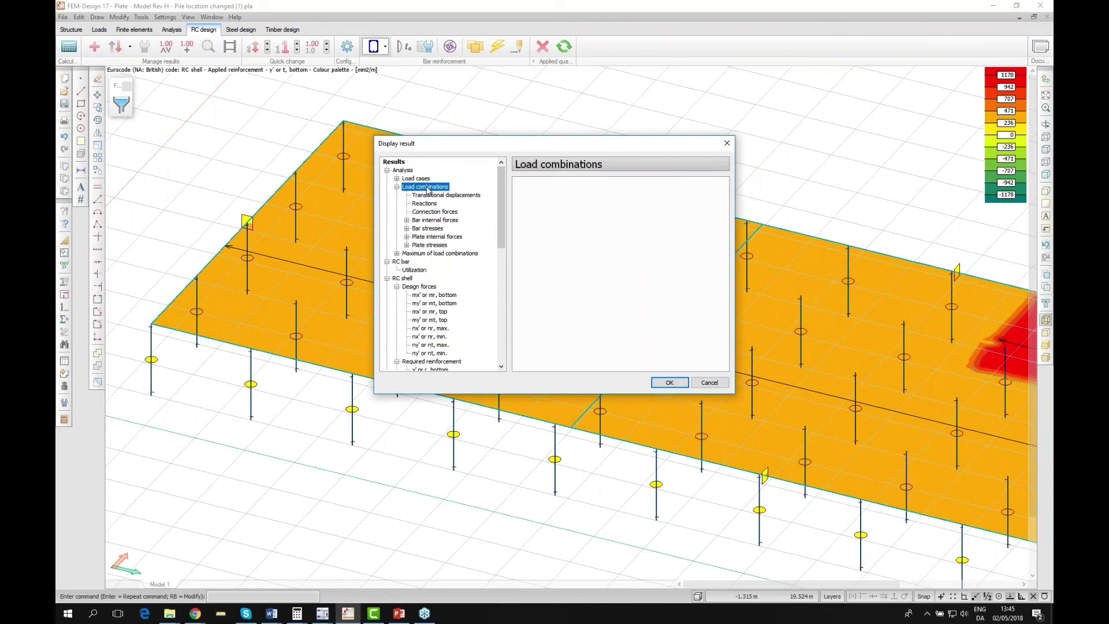
click(433, 237)
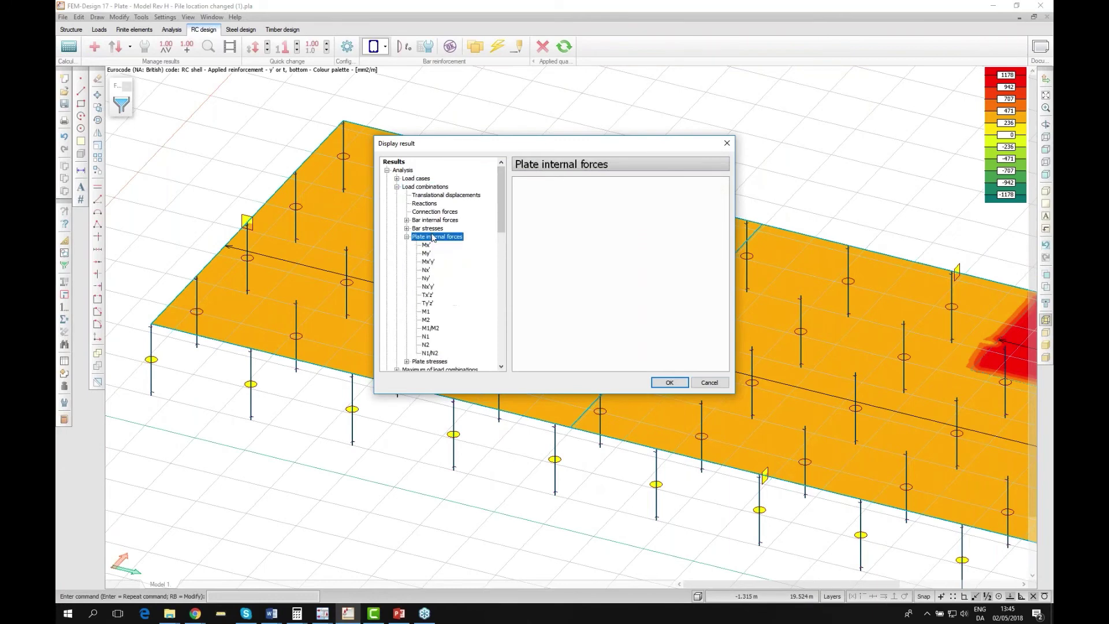
click(429, 246)
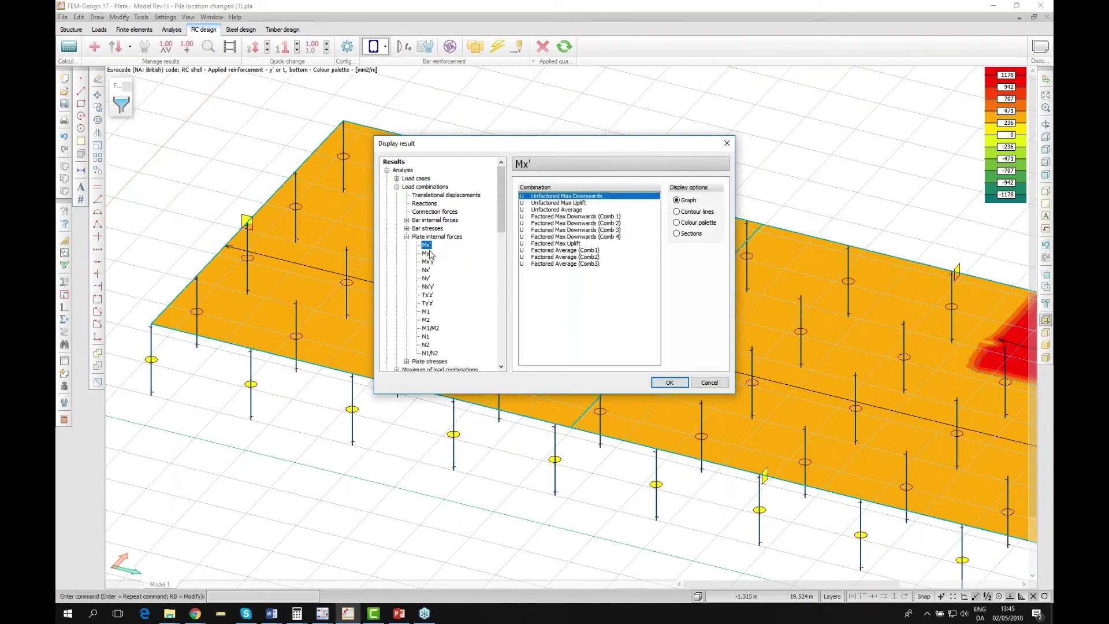
click(428, 262)
click(429, 286)
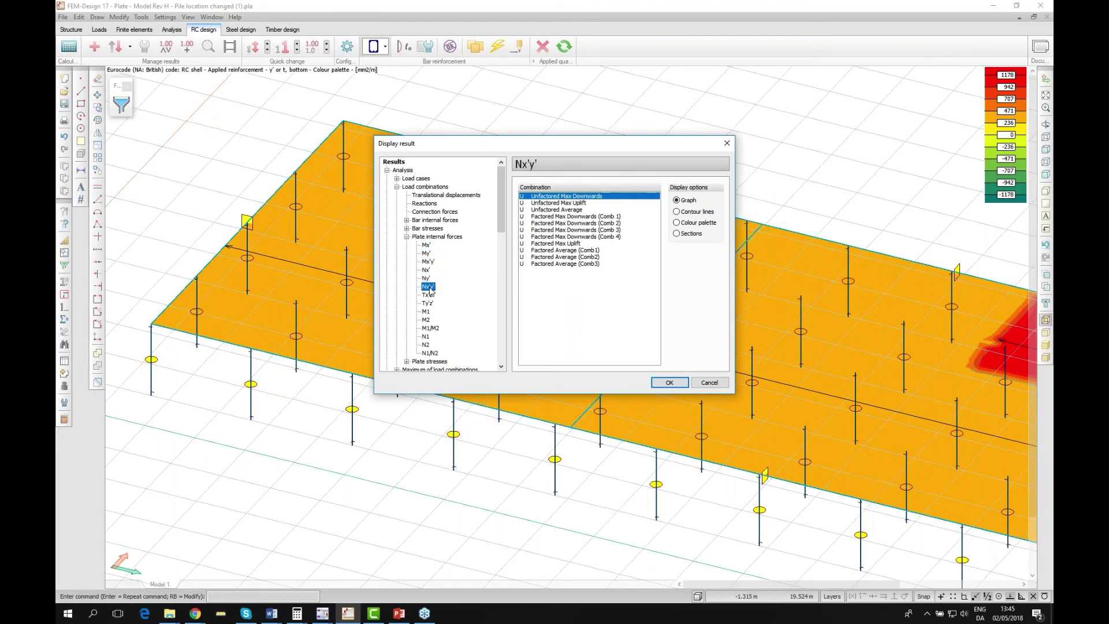
click(427, 312)
click(427, 320)
click(430, 328)
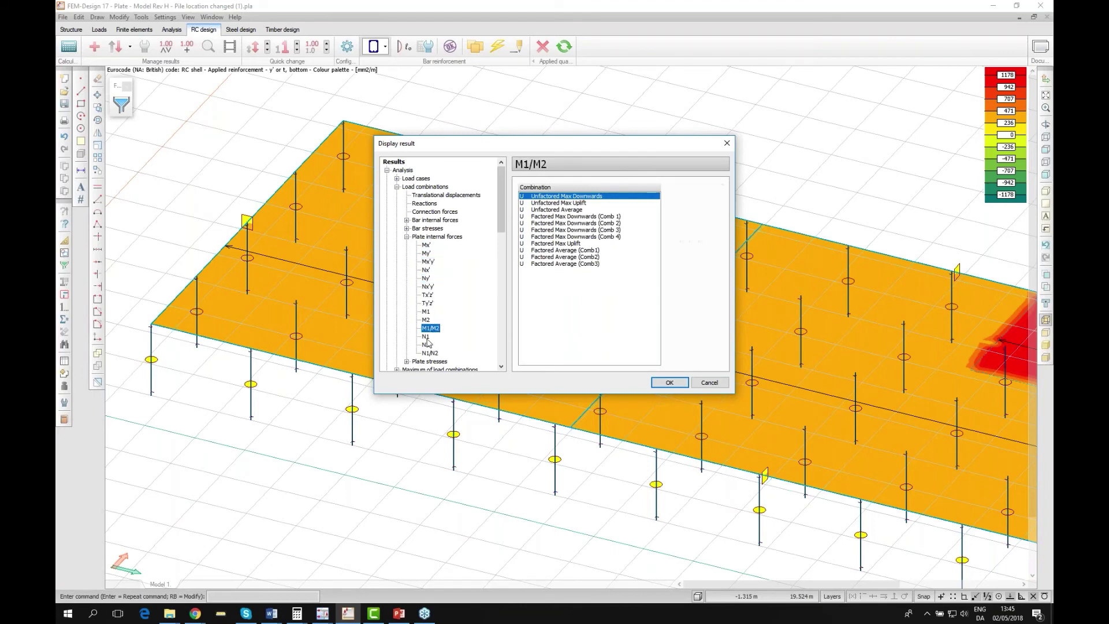
Examine the load combinations' plate stress results for Sigma x' and Sigma y', including the top, membrane and bottom variants.
scroll(503, 225, down, 1)
scroll(501, 221, down, 4)
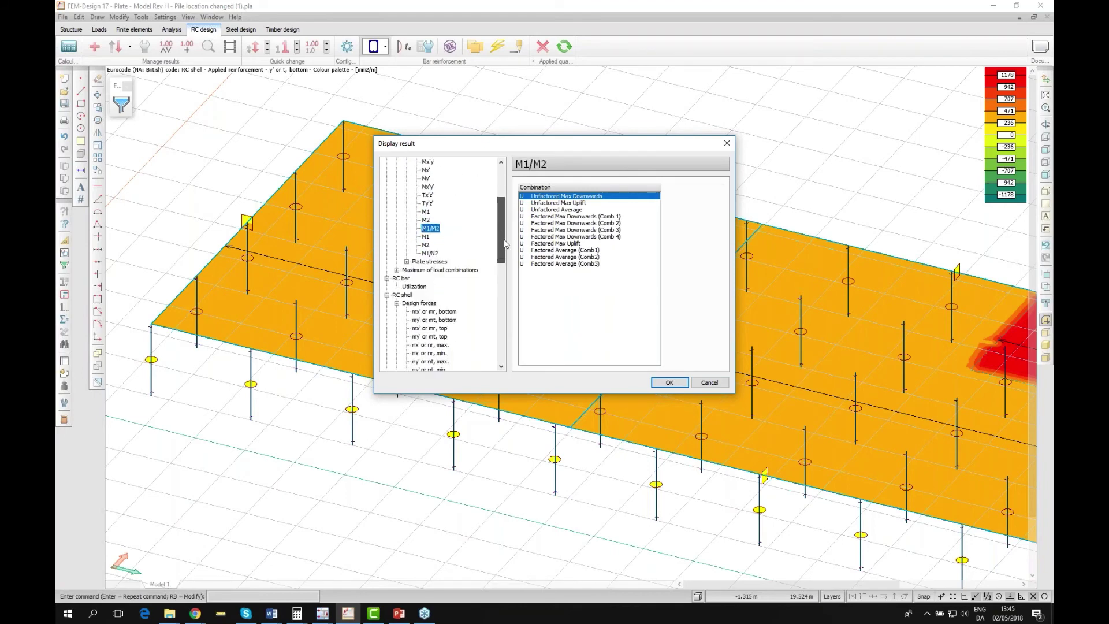
double_click(432, 252)
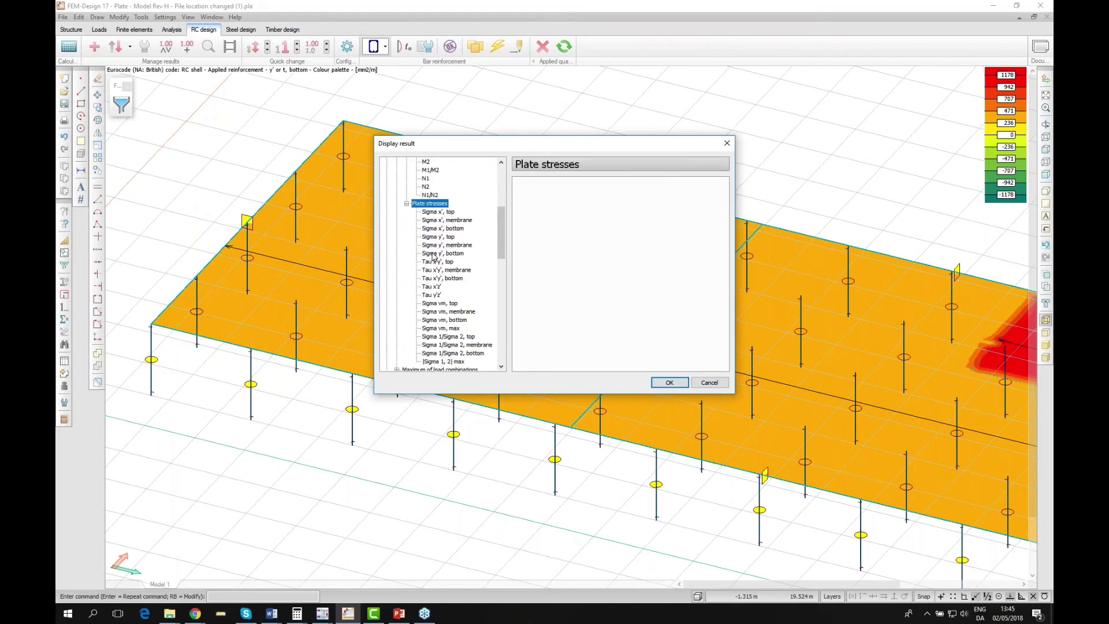
click(441, 220)
click(450, 212)
click(451, 220)
click(450, 212)
click(456, 229)
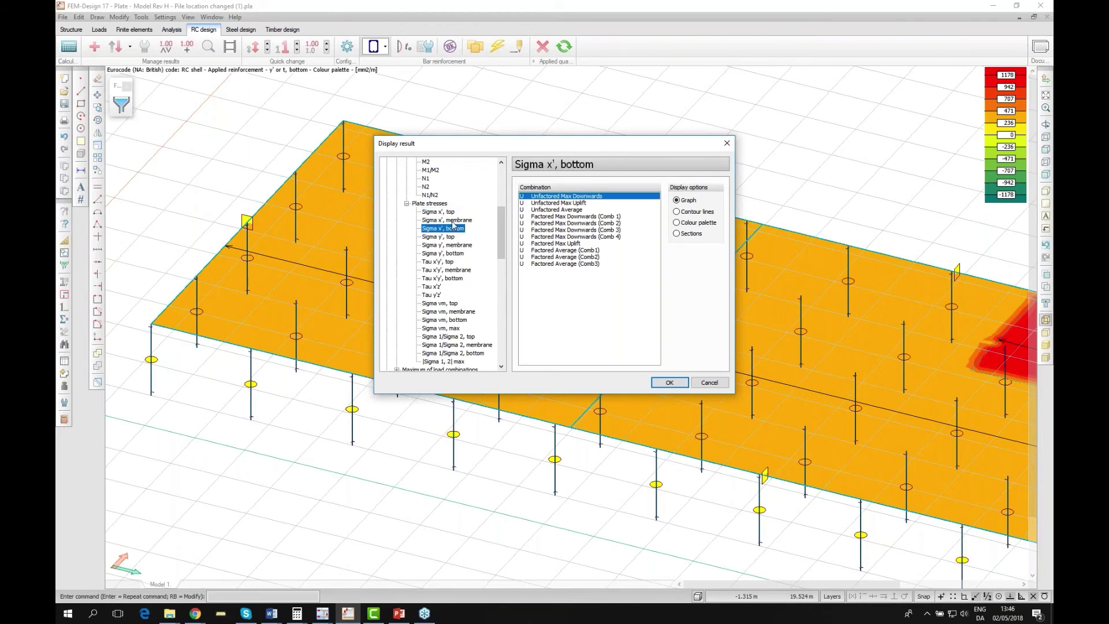
click(446, 237)
click(449, 246)
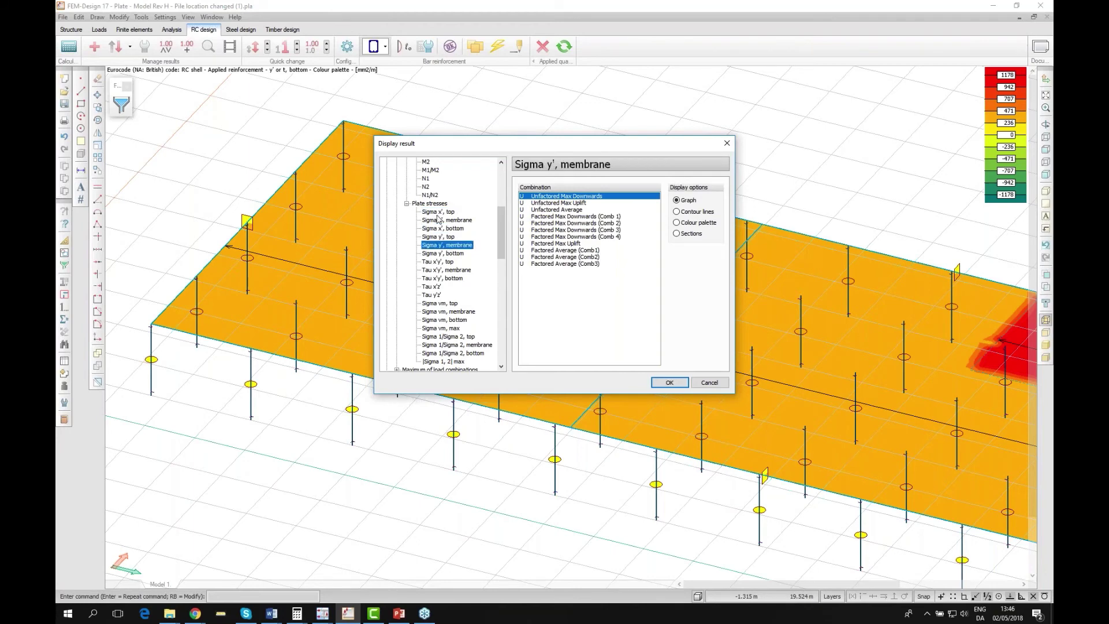
Review the Tau x'y', Sigma vm and Sigma 1/Sigma 2 stress results on offer and close the result selection without displaying any.
click(437, 262)
click(439, 279)
click(440, 304)
click(441, 320)
click(441, 328)
click(442, 336)
click(443, 345)
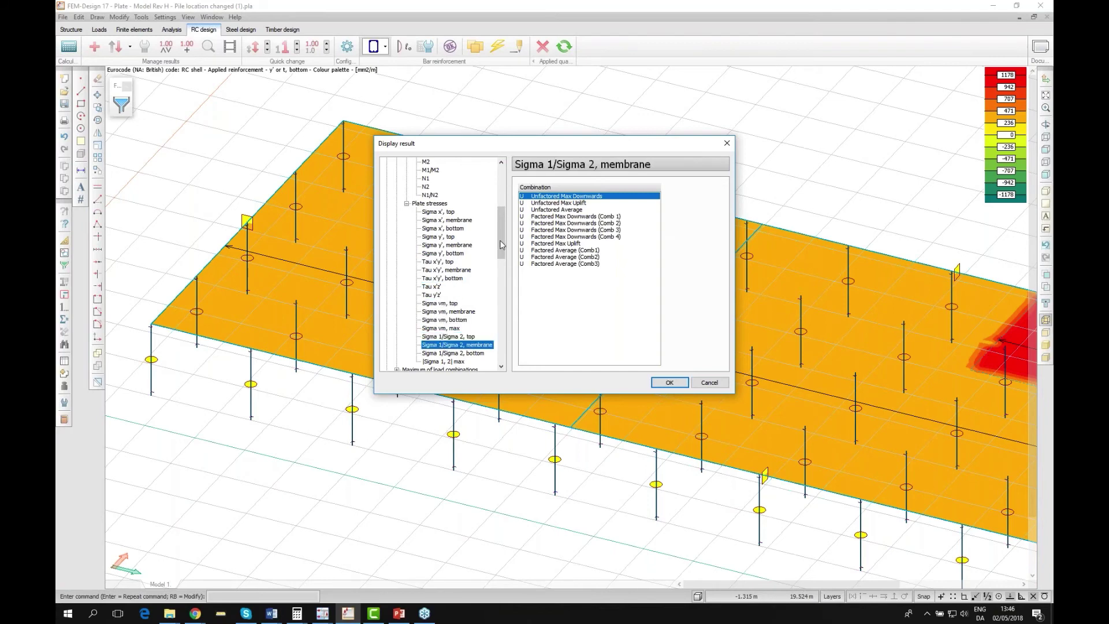
scroll(506, 235, down, 1)
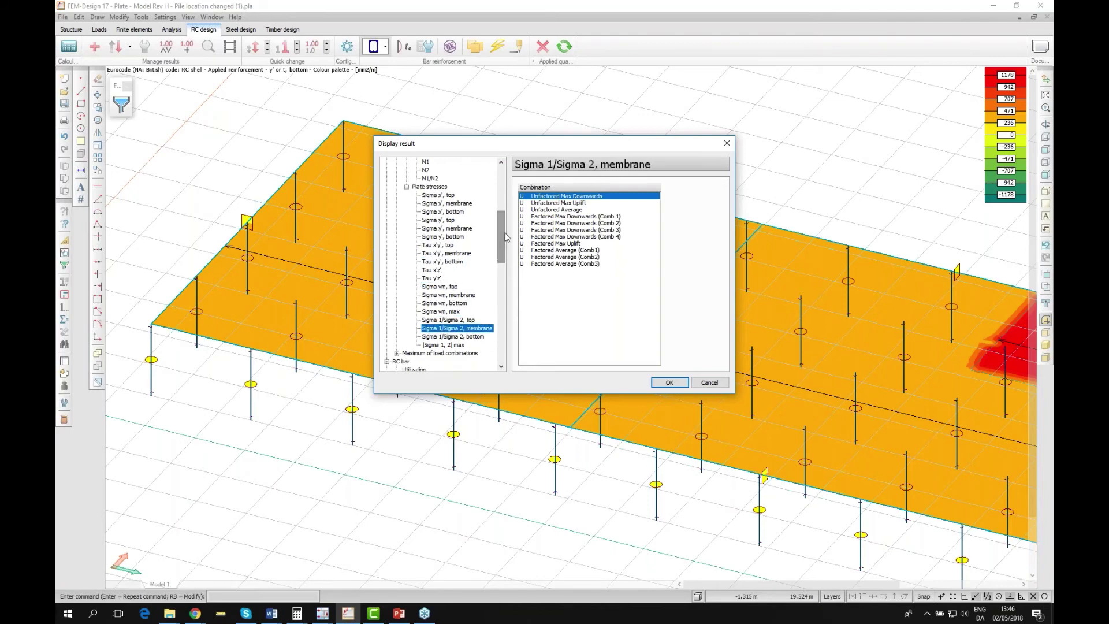
click(717, 386)
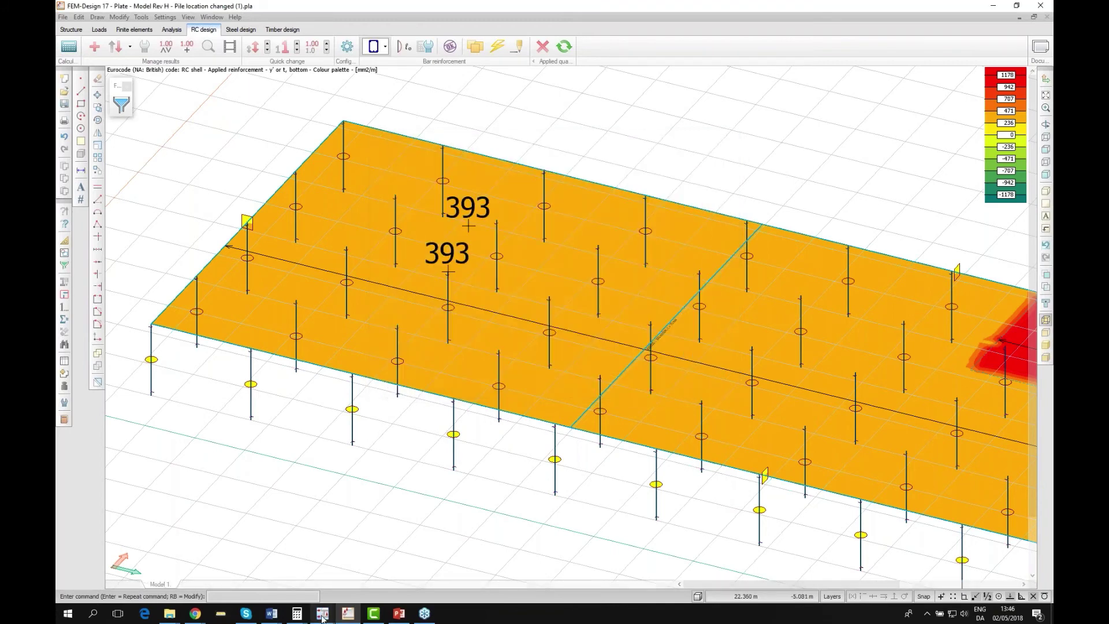
Switch to the 3D Structure staircase model 23-08-2017 kl 1239 corrected right scale.str.
mouse_move(322, 617)
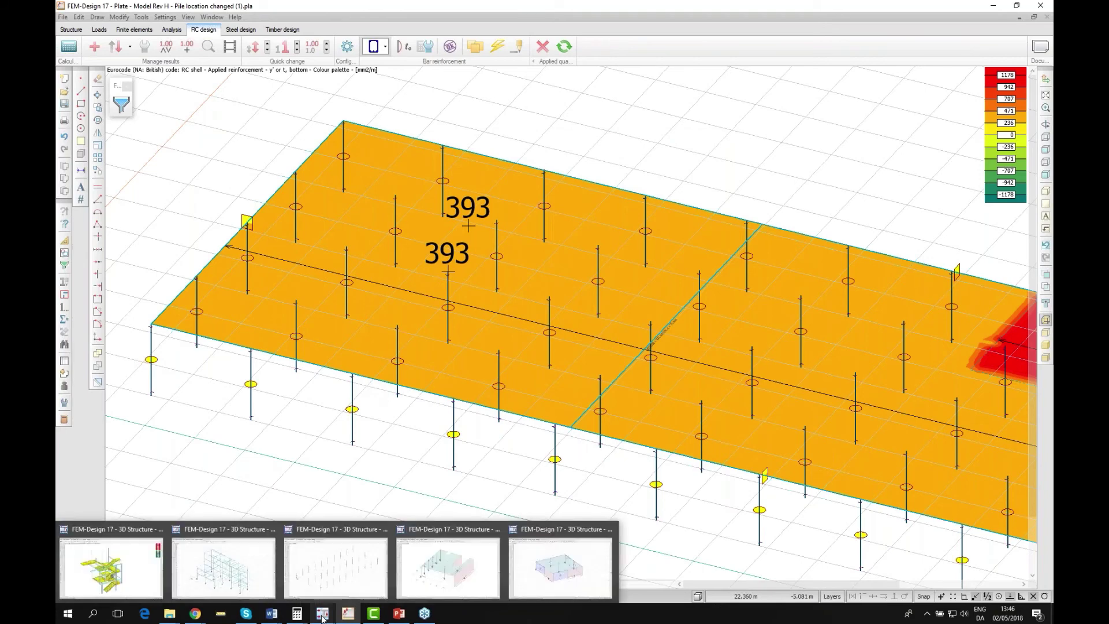
click(102, 571)
scroll(227, 252, up, 3)
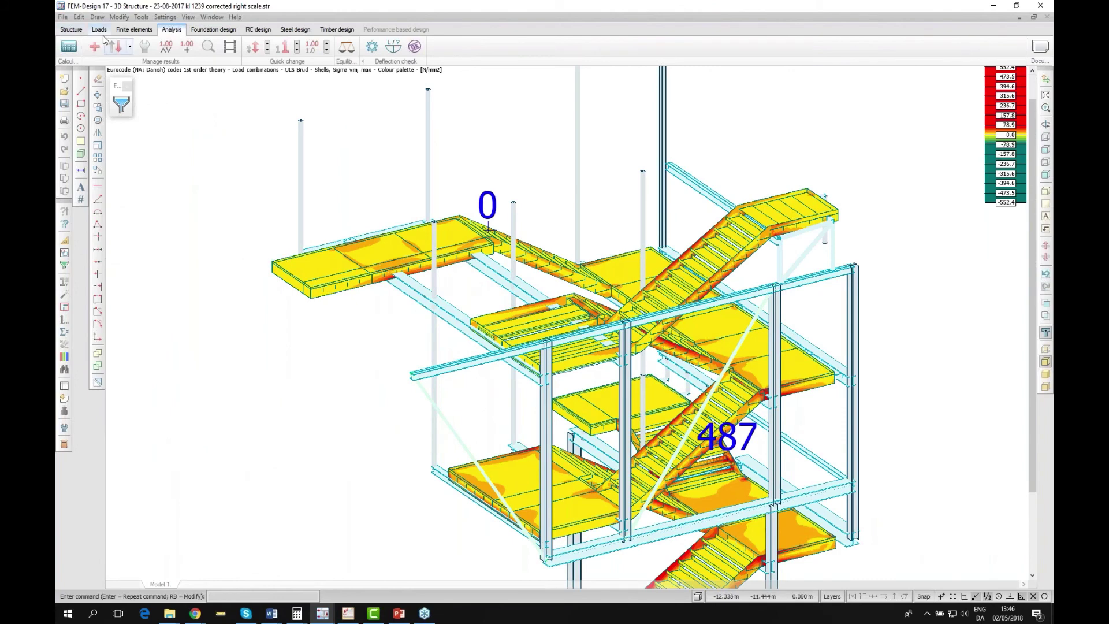
Display the staircase's translational displacements for the load combination SLS Karakteristik as a graph.
click(96, 48)
double_click(425, 187)
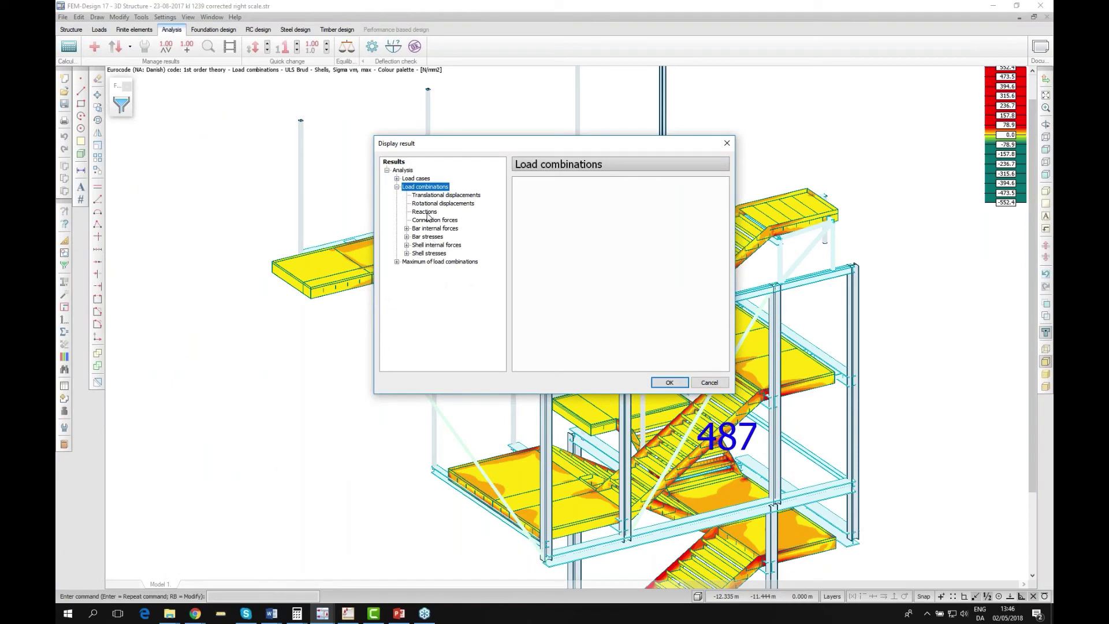
click(434, 195)
click(669, 382)
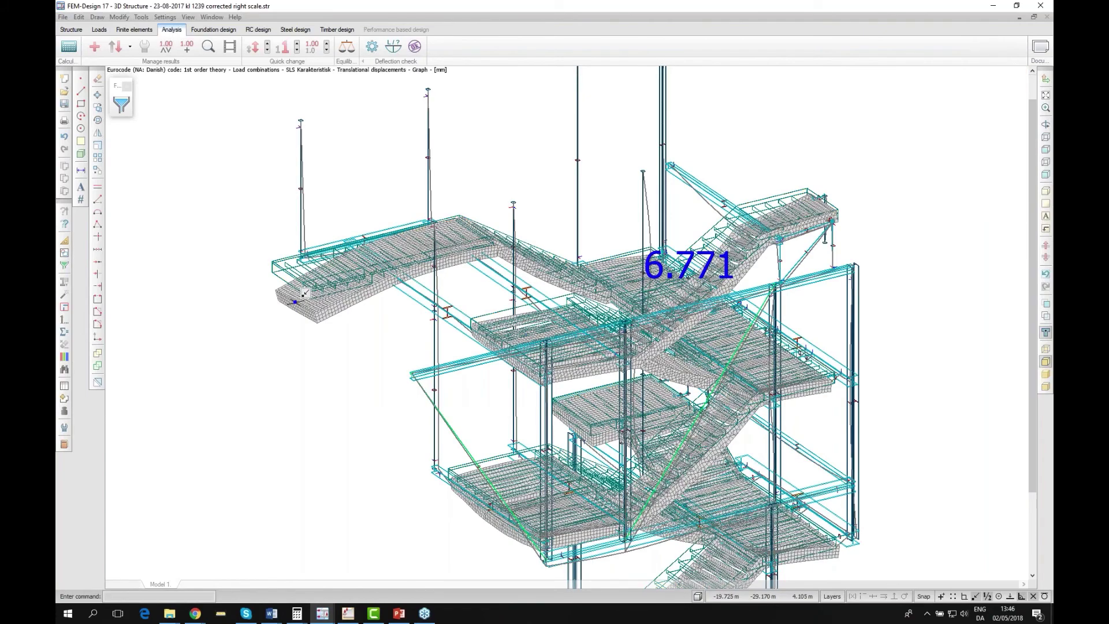
Inspect the displaced shape of the cantilevered upper landing in the staircase's translational displacement graph.
scroll(304, 293, up, 2)
scroll(304, 293, up, 1)
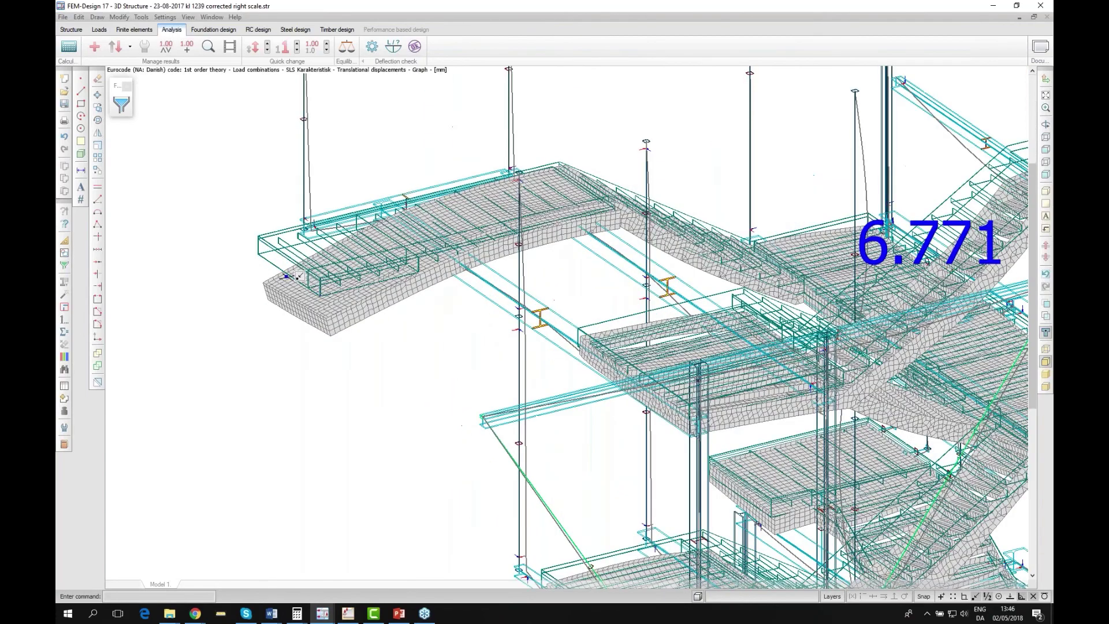
scroll(366, 376, down, 1)
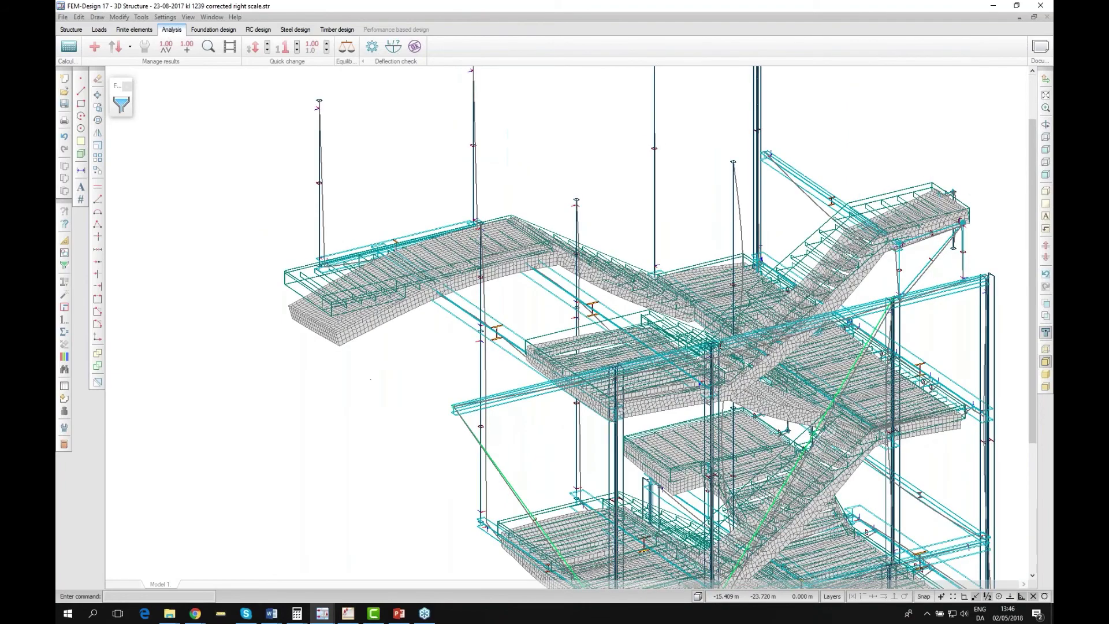
scroll(365, 375, down, 1)
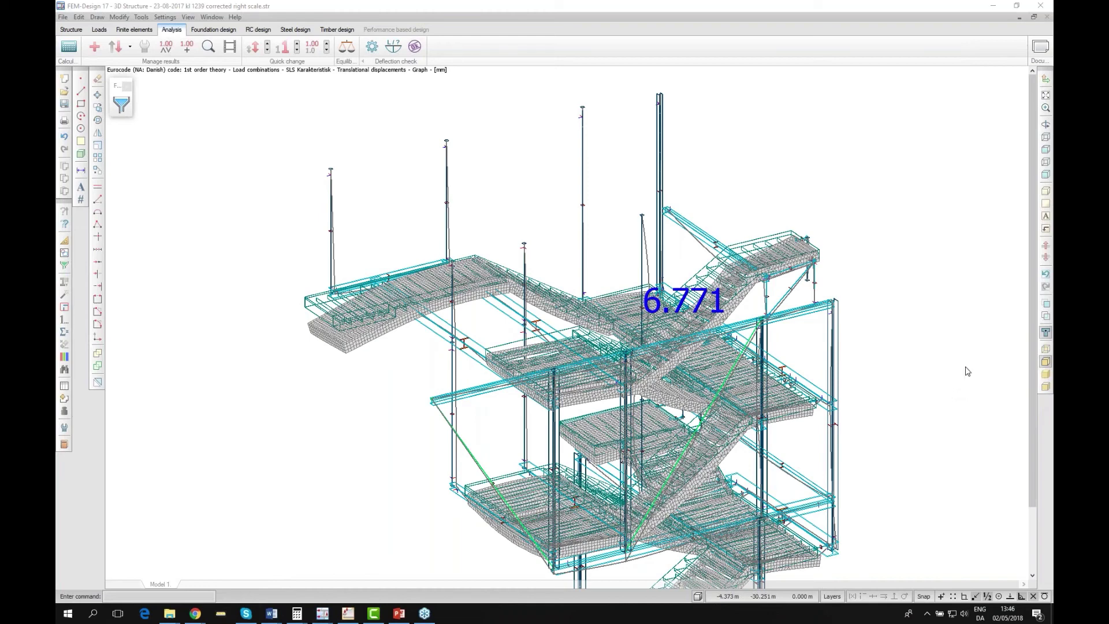
Return to the staircase's structure definition and look through the available foundation object types.
click(73, 30)
click(157, 47)
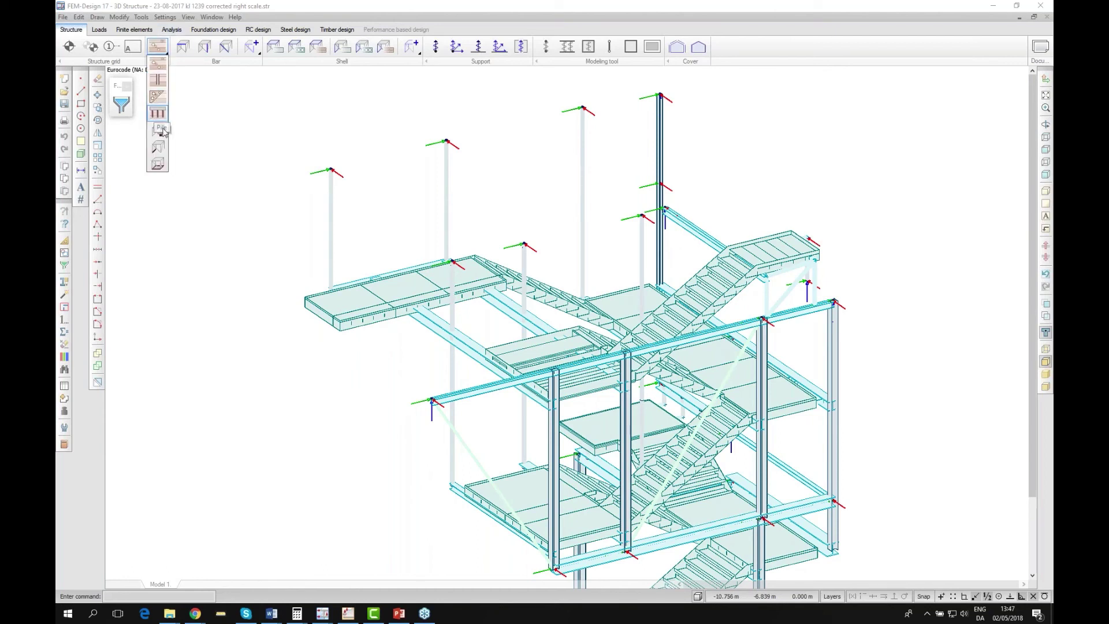
click(161, 167)
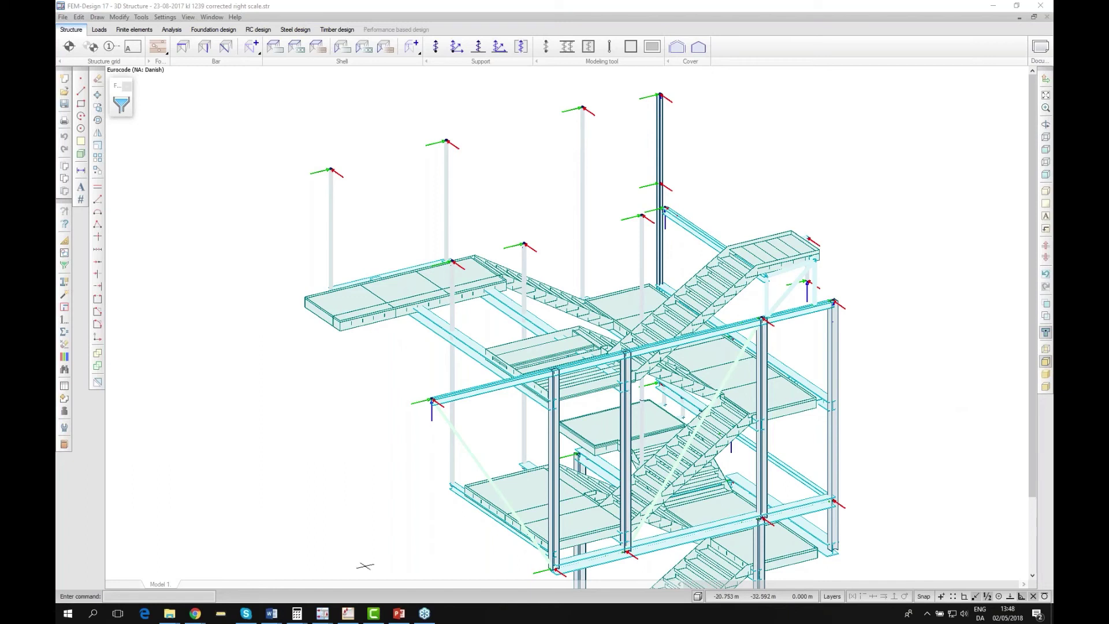
Switch to the Plate model Model Rev H - Pile location changed (1).pla.
mouse_move(396, 615)
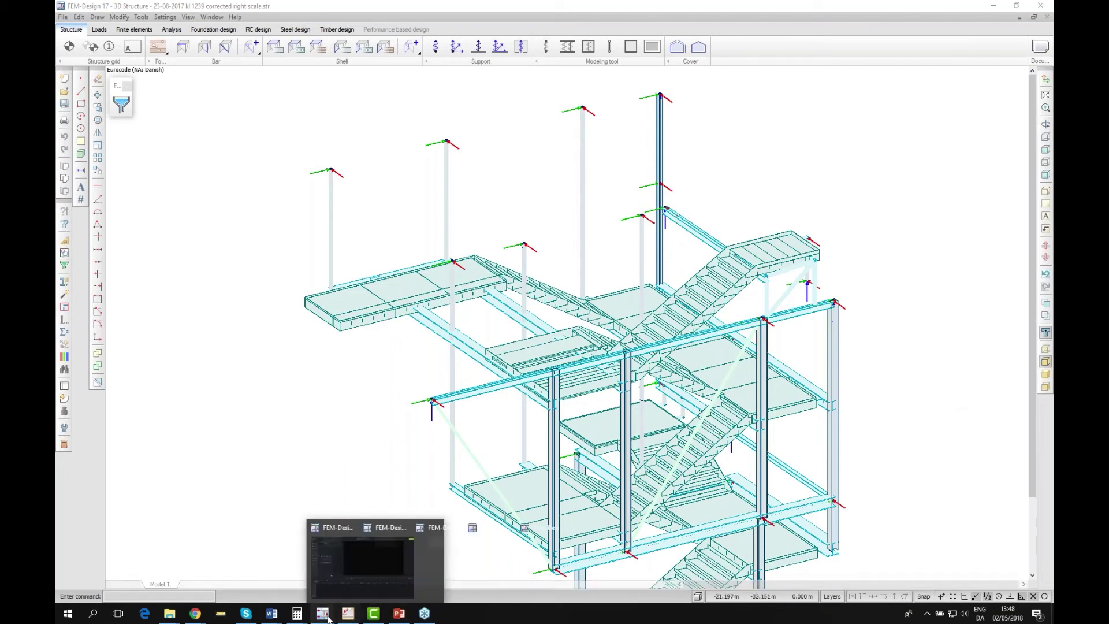
mouse_move(326, 616)
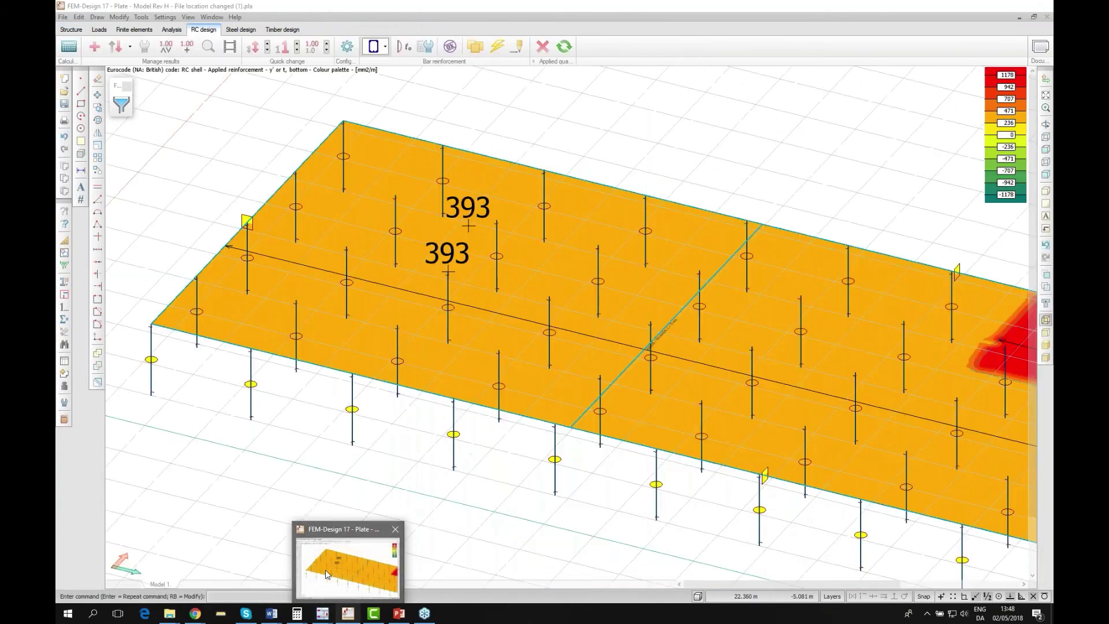
click(325, 570)
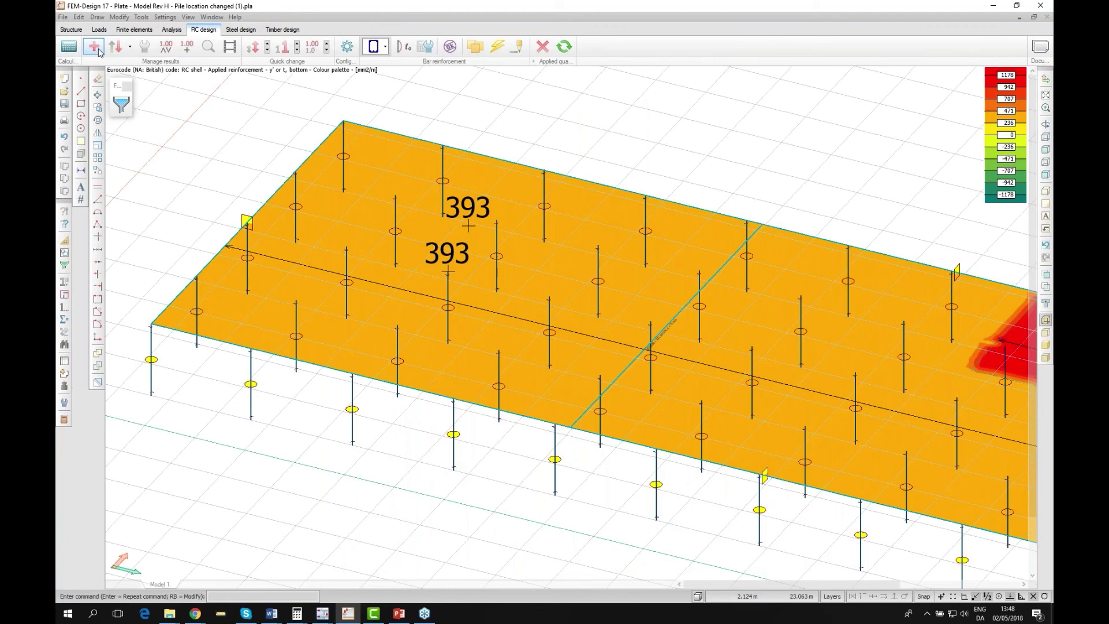
Display the RC bar utilization for the maximum of the load combinations.
click(98, 51)
scroll(497, 237, up, 6)
click(422, 213)
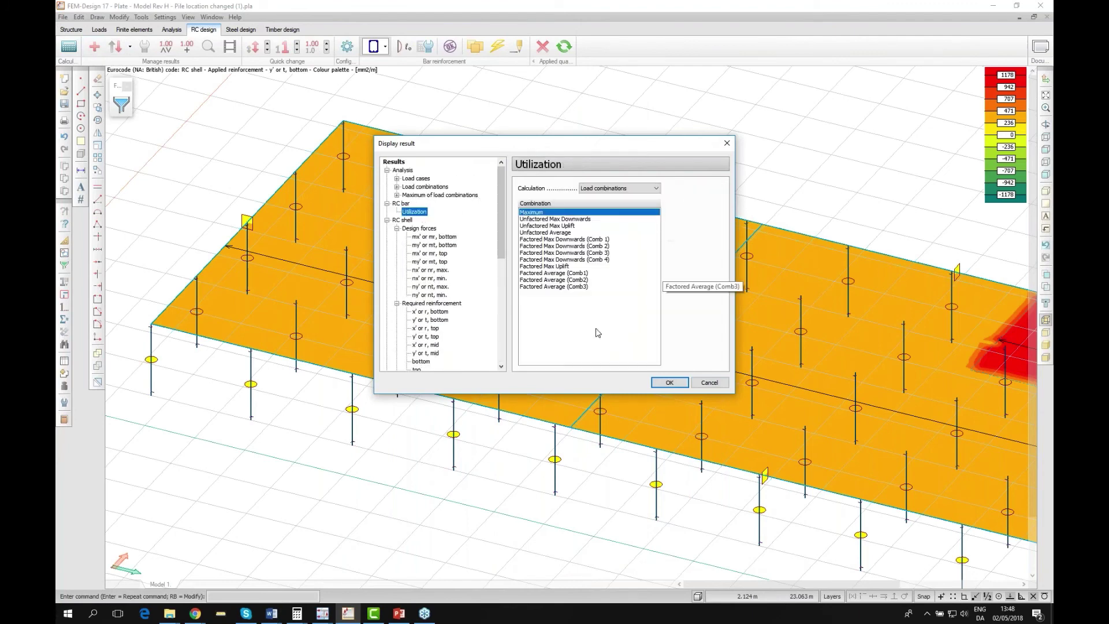
click(669, 383)
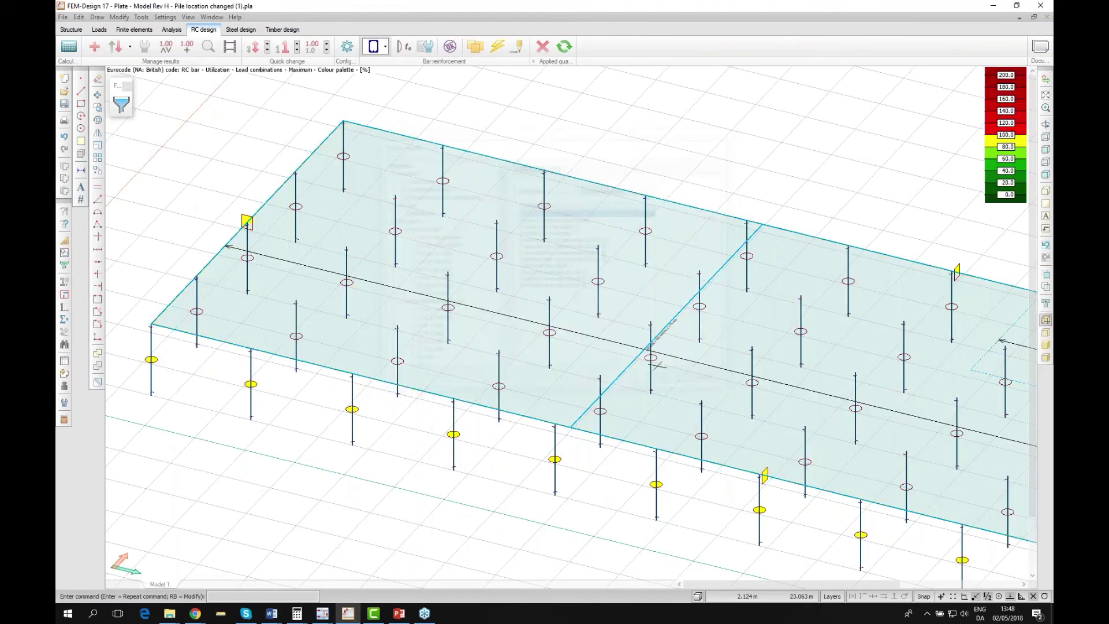
Check the reinforced beam B.4.1 on the plate's short edge for load combinations and open its detailed result.
click(450, 47)
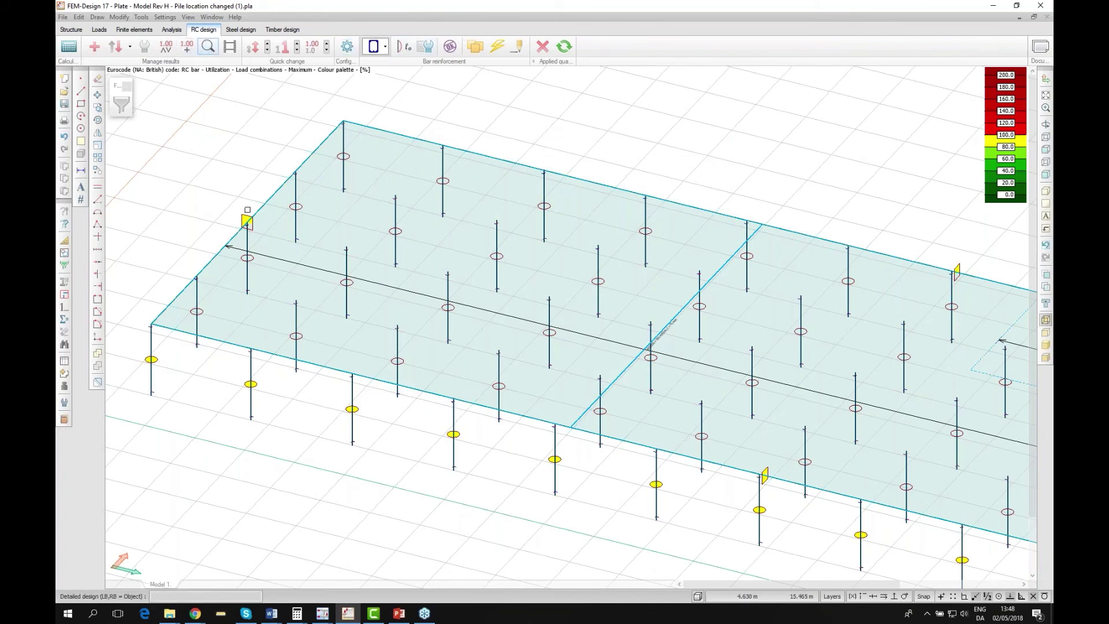
click(268, 200)
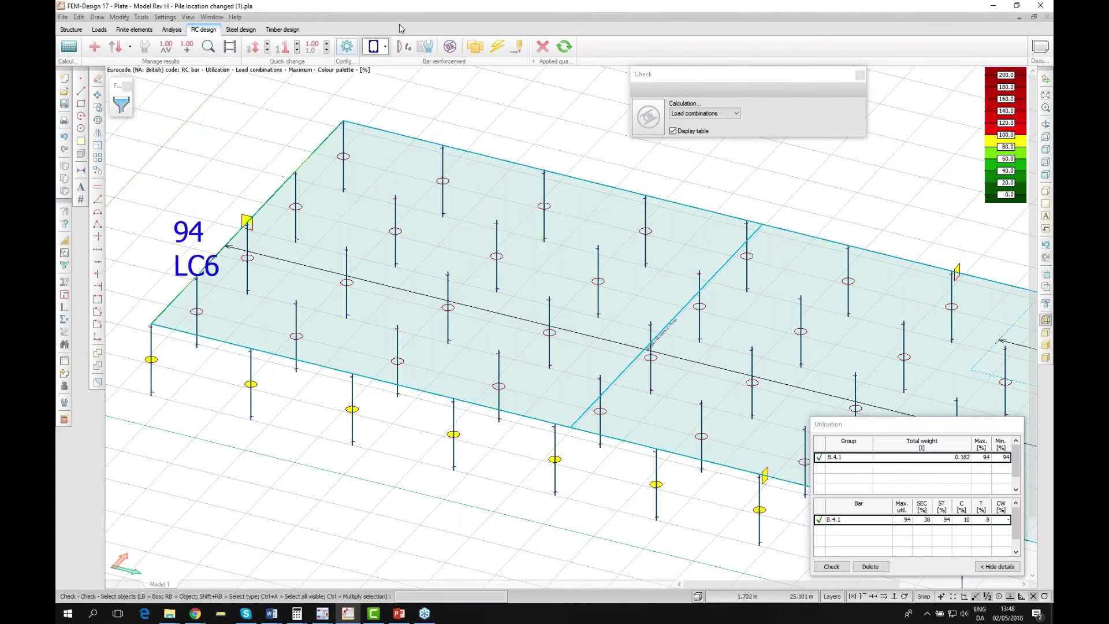
click(208, 46)
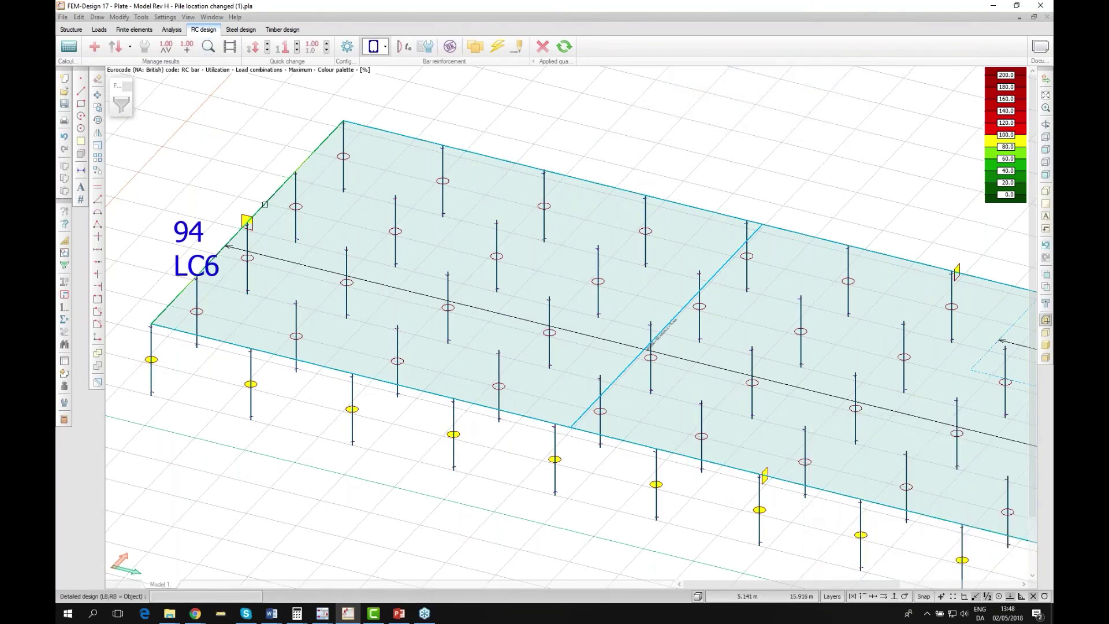
click(264, 204)
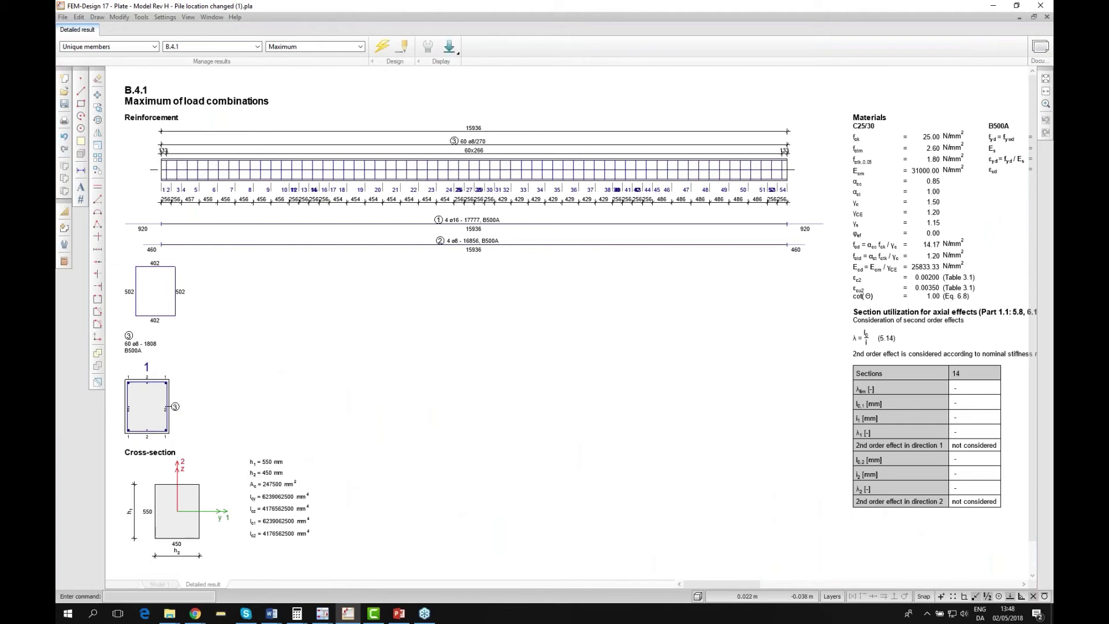
Examine beam B.4.1's detailed result from the reinforcement drawing and cross-section through the materials, second-order effects and section utilization.
scroll(170, 166, up, 1)
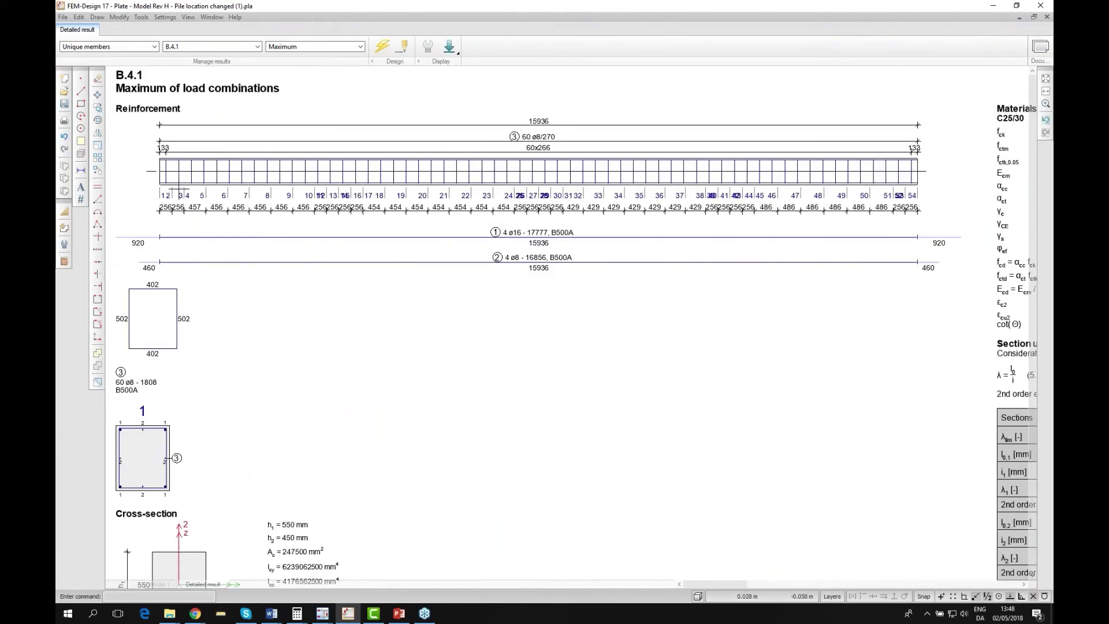
scroll(135, 217, down, 1)
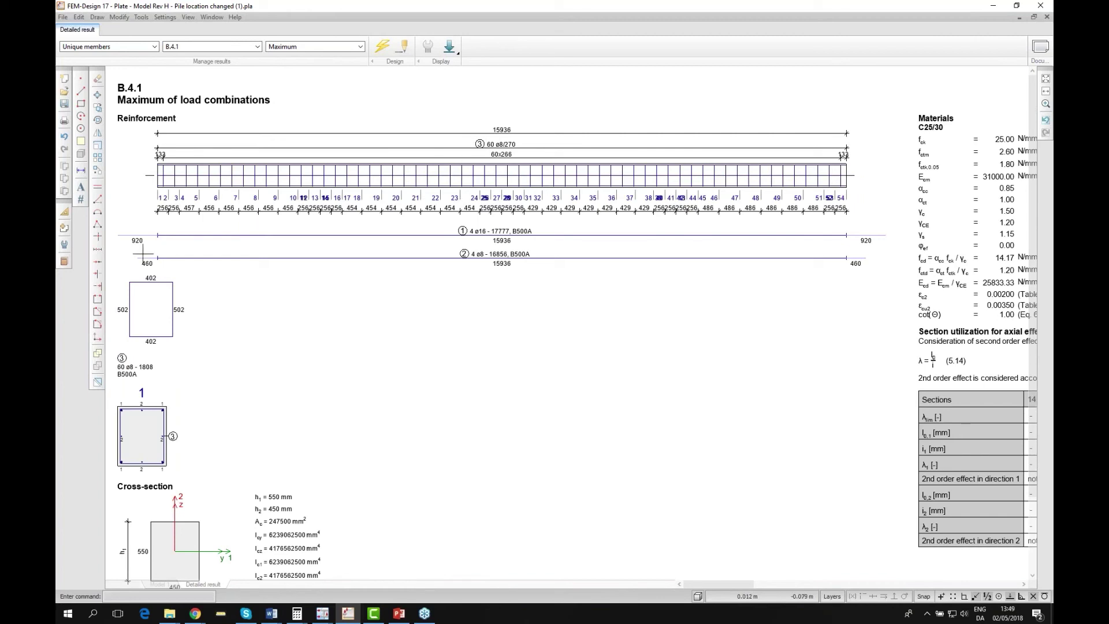
scroll(704, 374, down, 1)
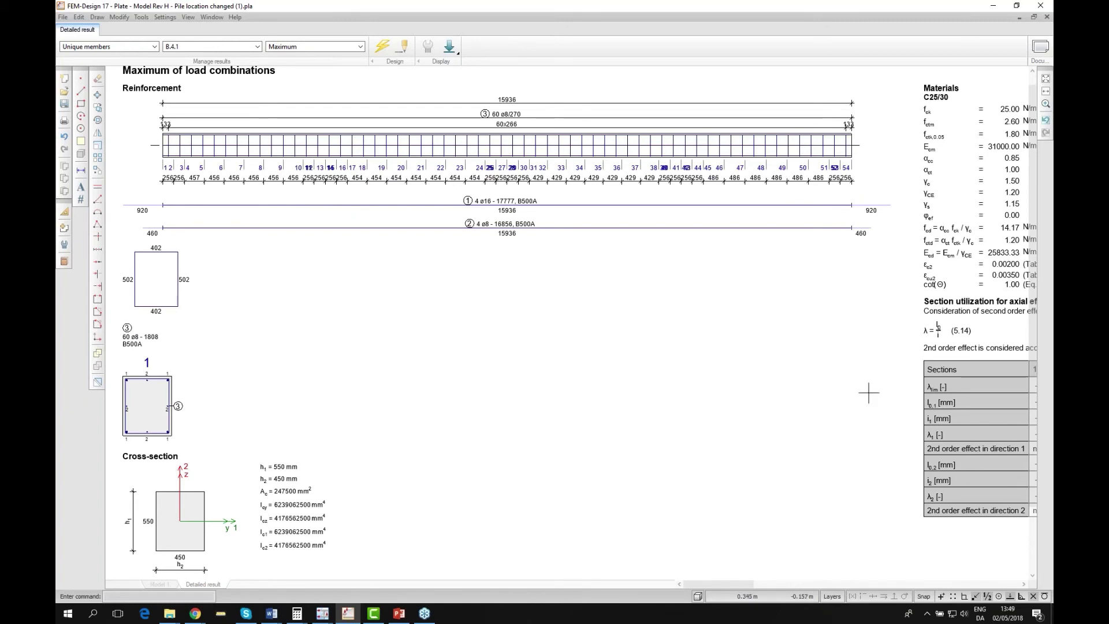
mouse_move(726, 395)
middle_down()
mouse_move(725, 265)
mouse_move(706, 307)
mouse_move(575, 354)
mouse_move(404, 356)
middle_up()
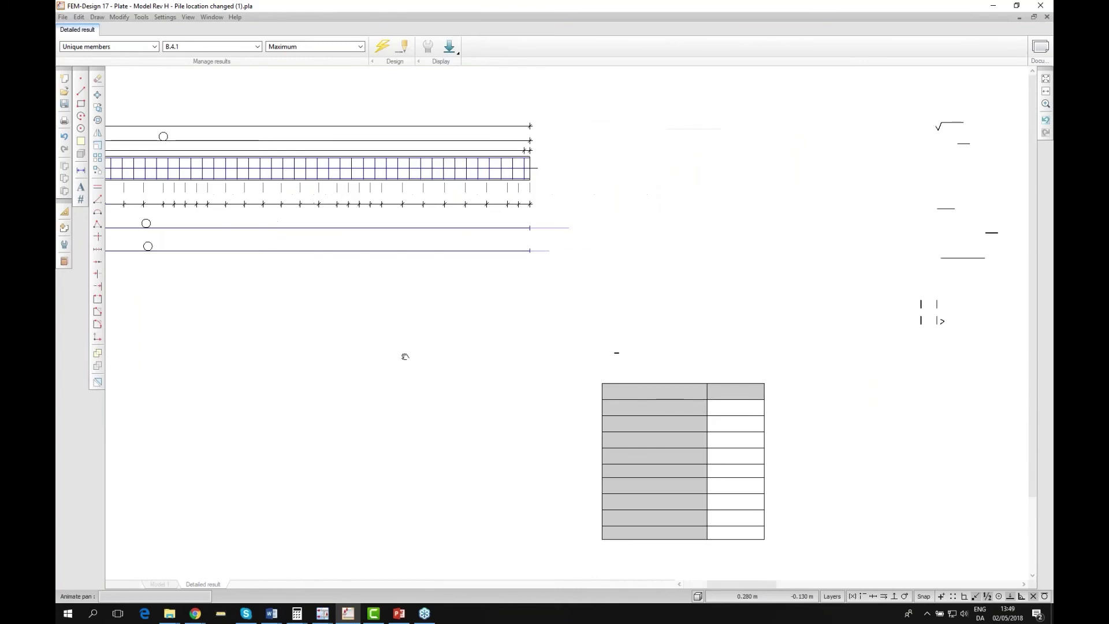
mouse_move(705, 289)
middle_down()
mouse_move(622, 322)
mouse_move(560, 322)
middle_up()
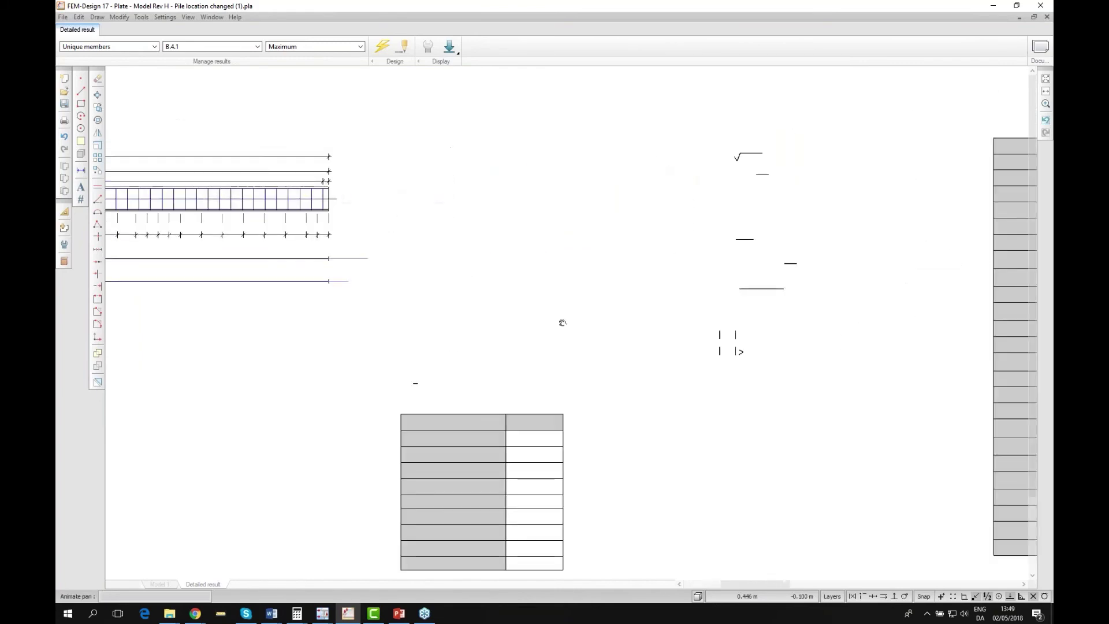
middle_drag(722, 335, 609, 296)
middle_drag(696, 306, 501, 299)
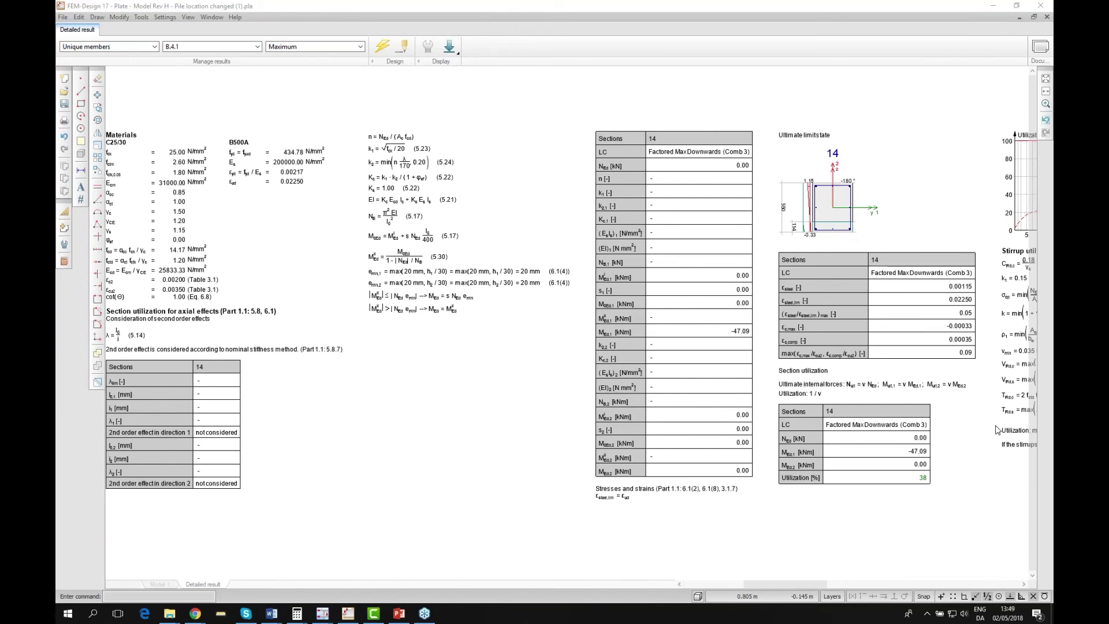
Find and start FEM-Design 17 Steel Joint, dismissing the code configuration without choosing a national annex.
click(71, 614)
text(steel joint)
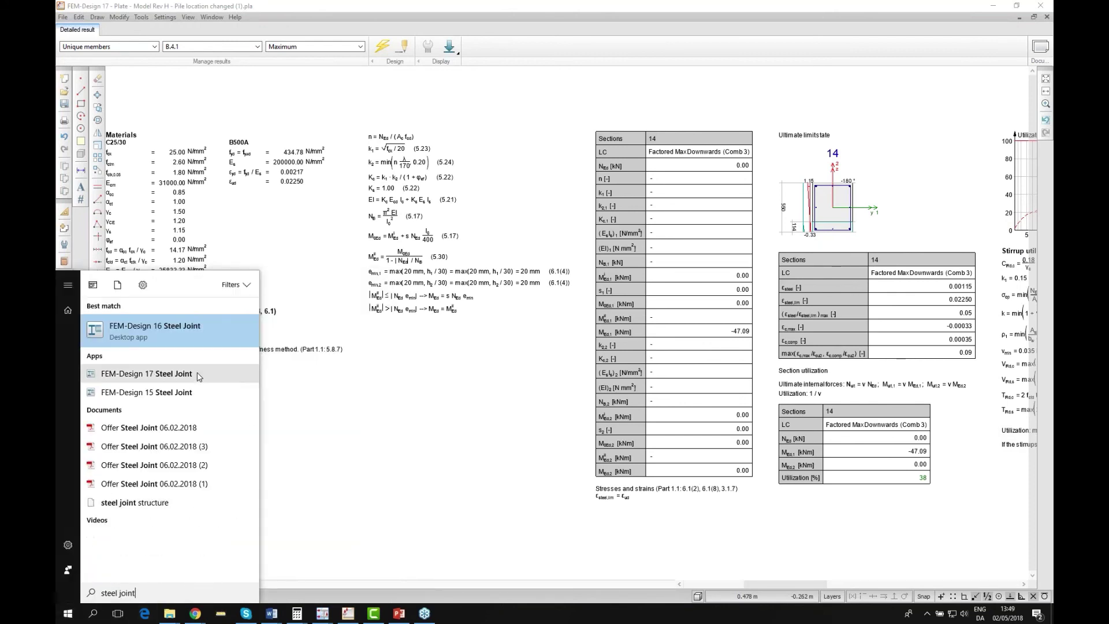
click(161, 373)
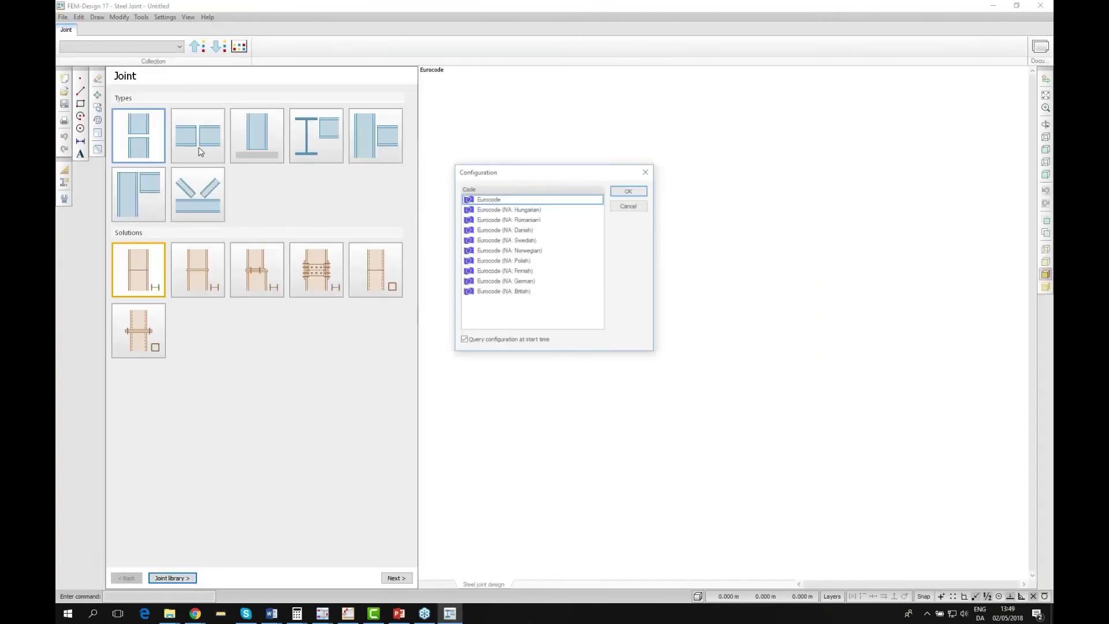
click(636, 206)
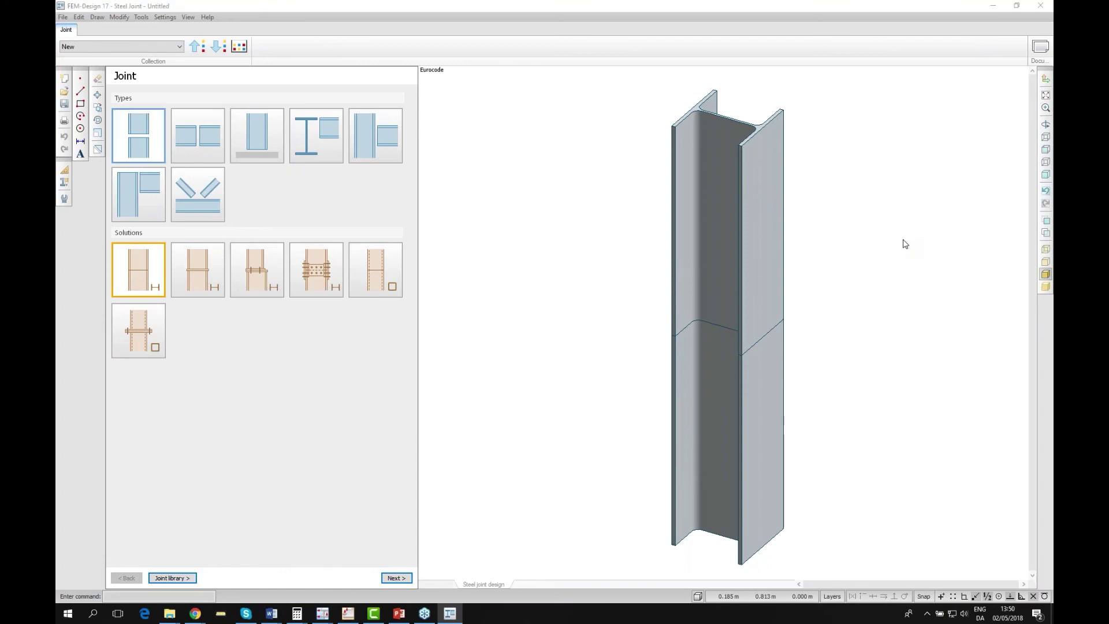
Preview the frame corner, truss, column splice and column base joint types, including the column base solution for hollow sections.
click(133, 195)
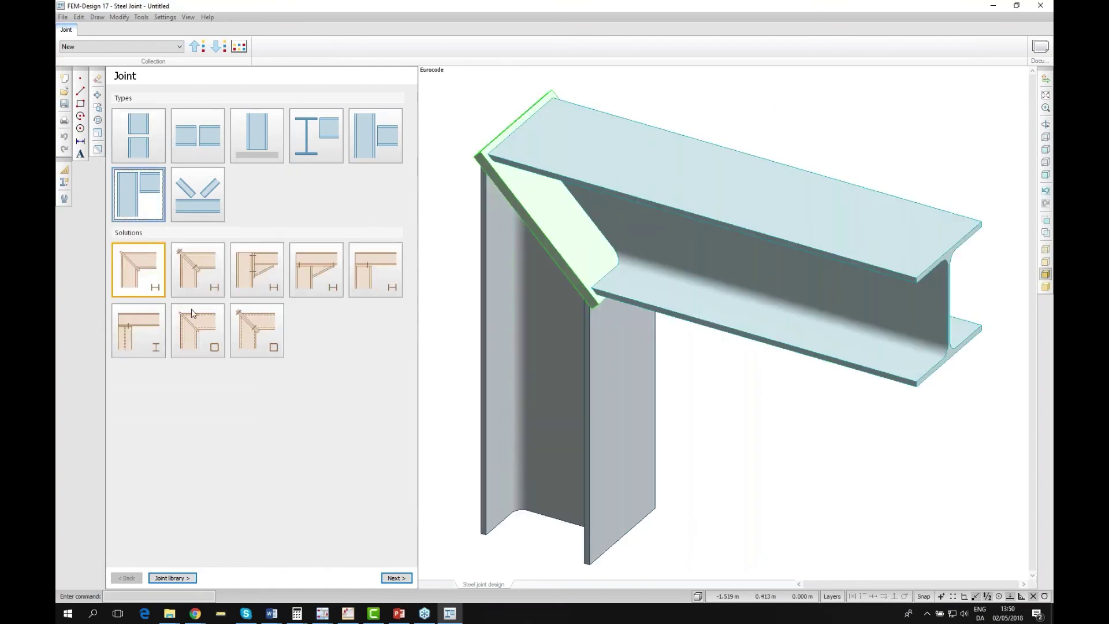
click(194, 197)
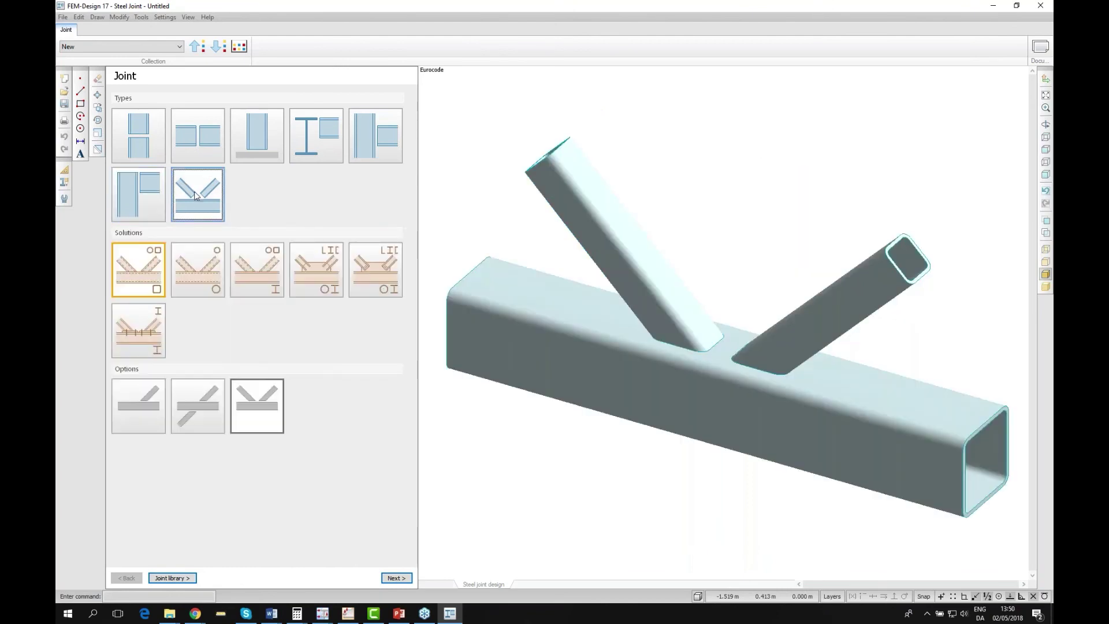
click(144, 134)
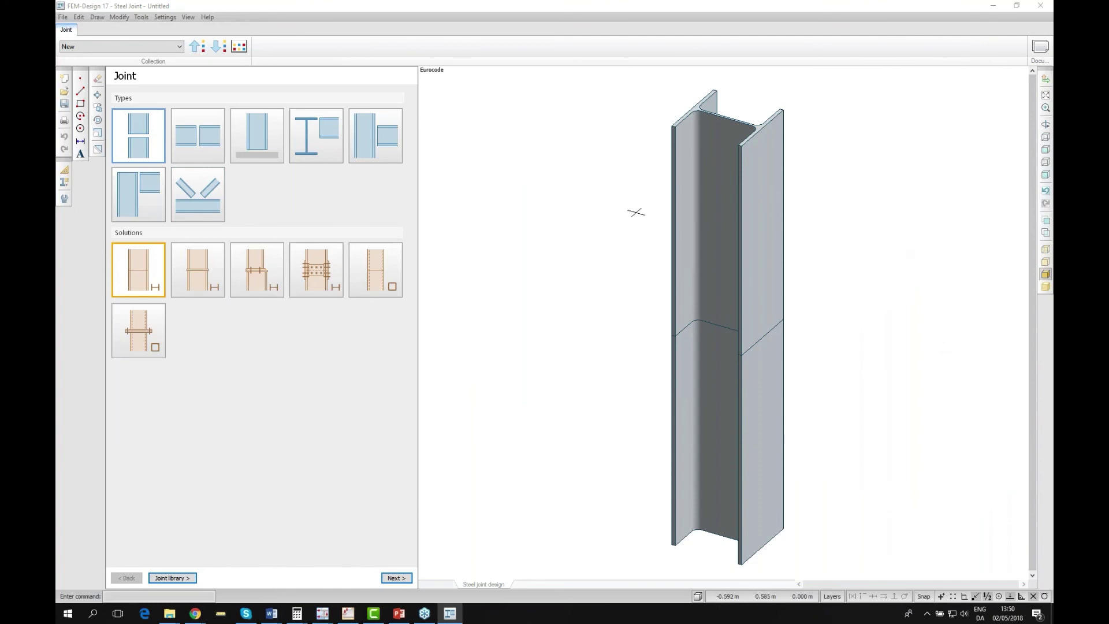
click(258, 147)
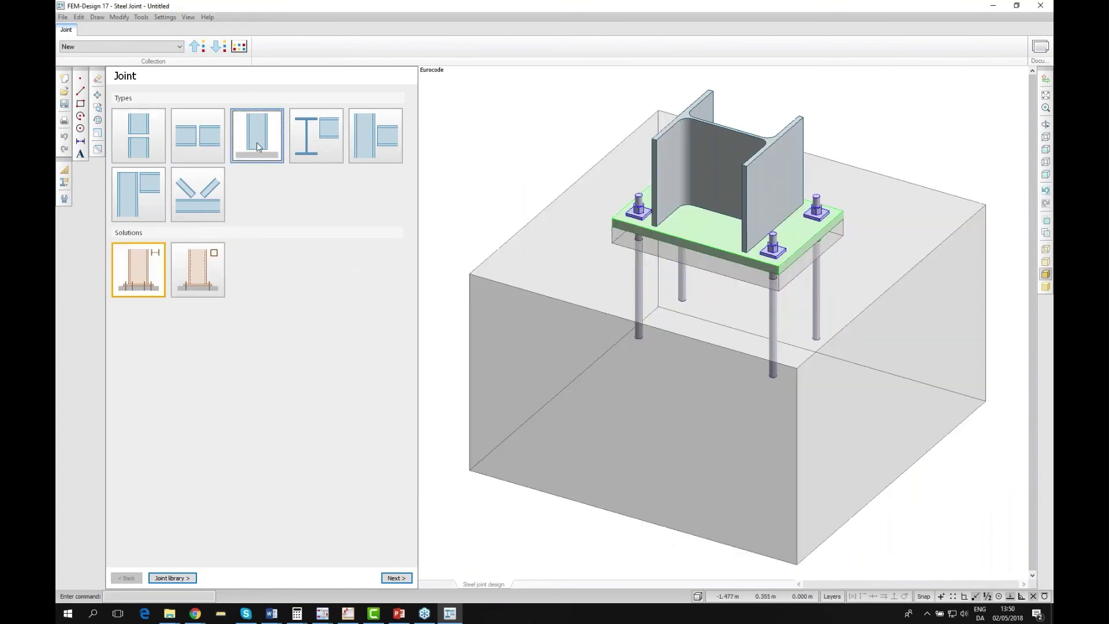
click(197, 285)
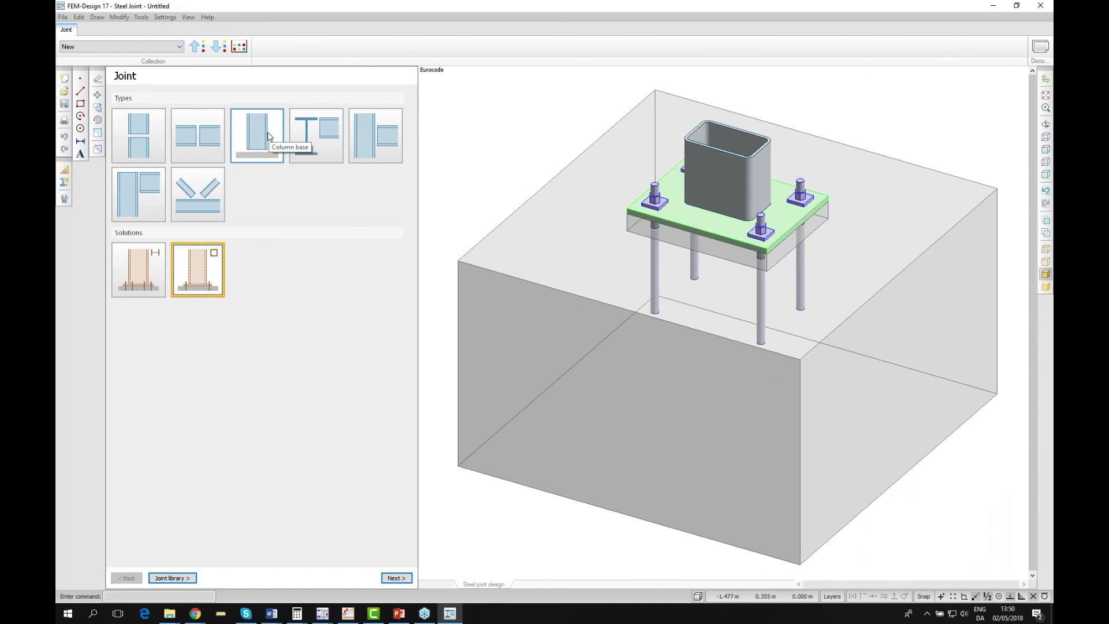
Preview the beam-to-beam, beam-to-column, frame corner and truss joint types, including the truss solution for circular hollow sections.
click(316, 130)
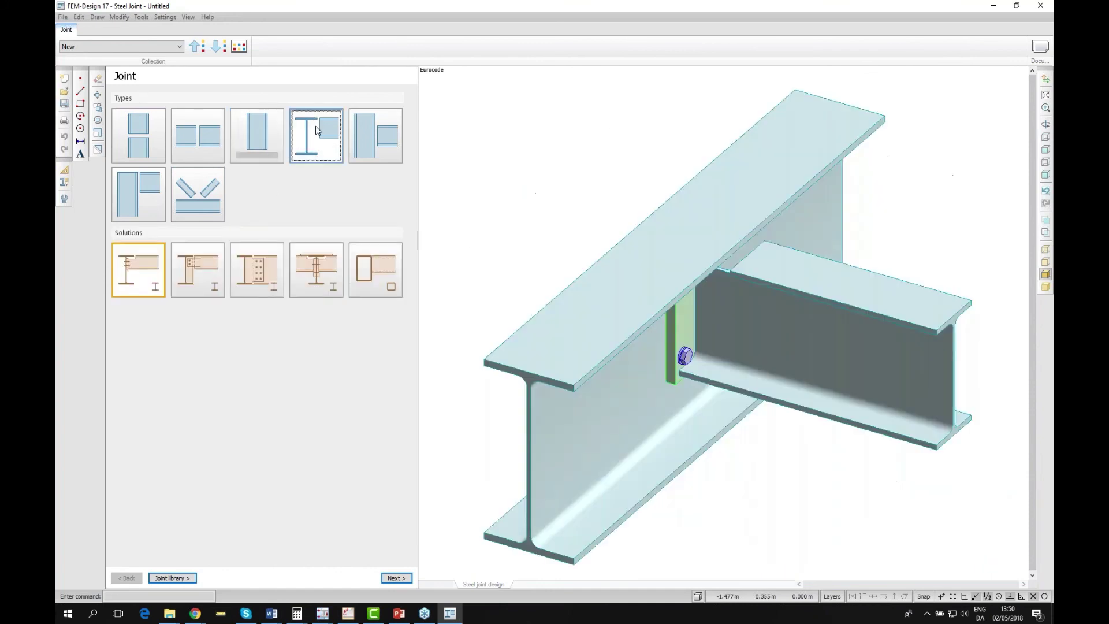
click(367, 136)
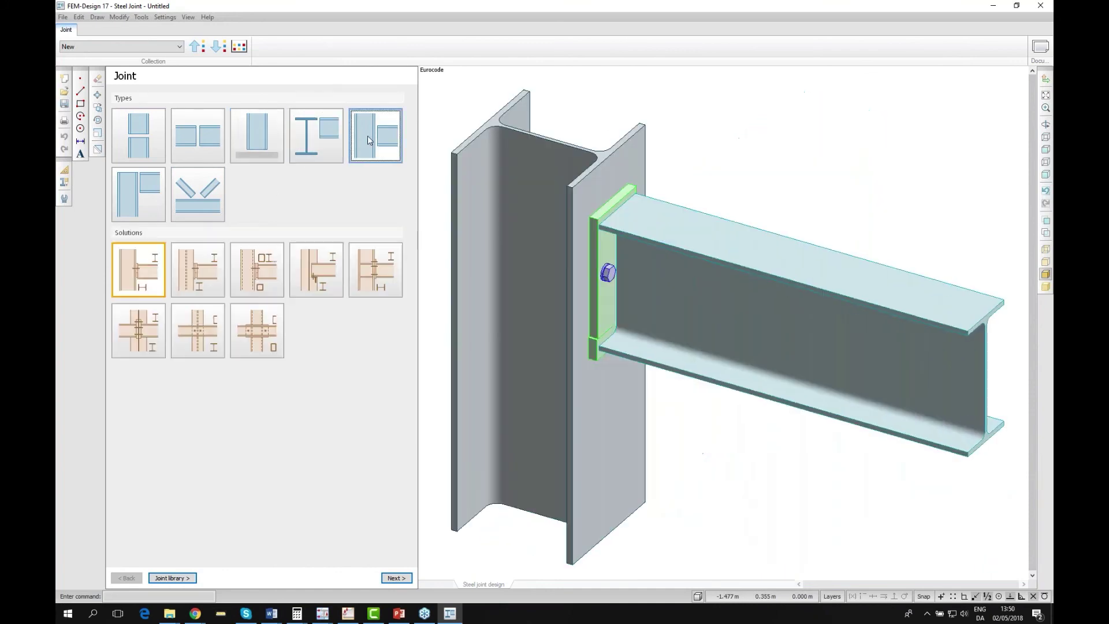
click(138, 217)
click(195, 200)
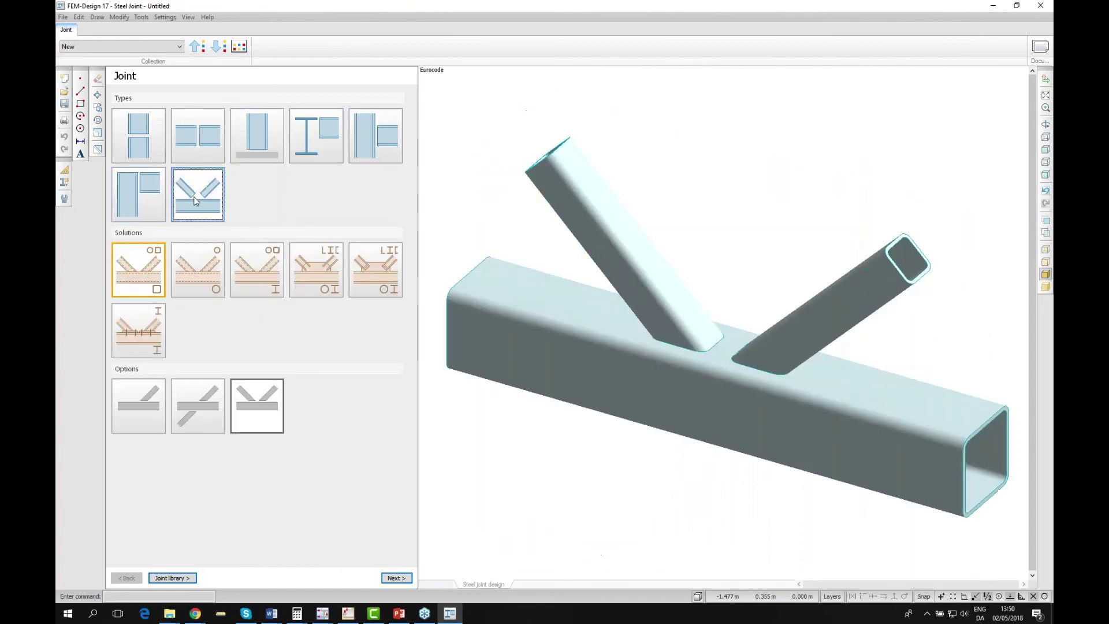
click(214, 271)
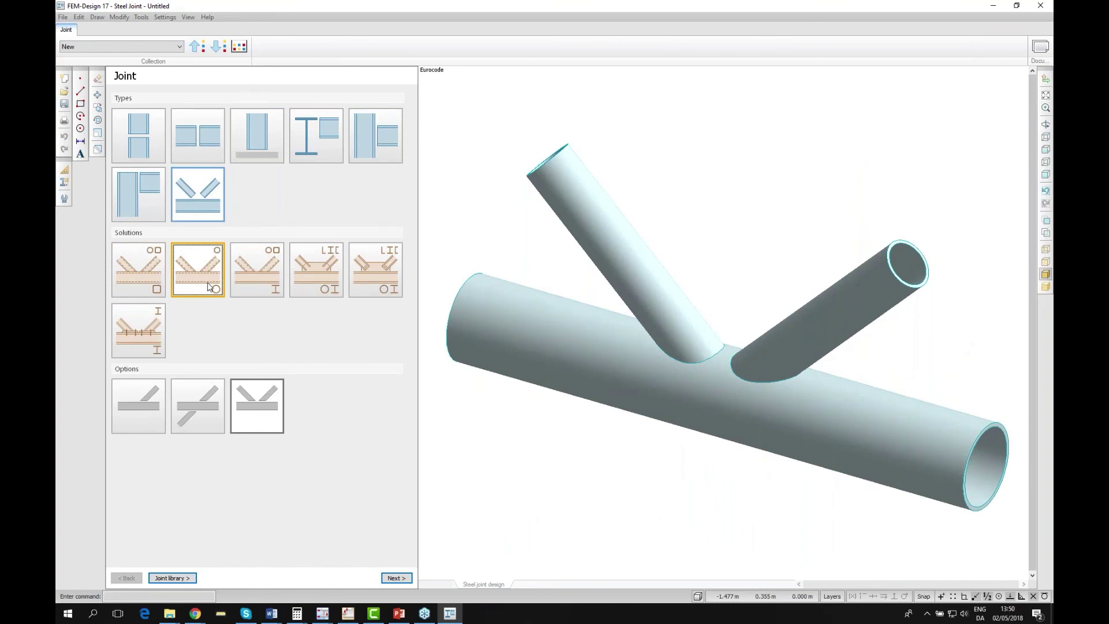
Compare the default solutions of the column splice, beam splice, column base and beam-to-beam joint types.
click(138, 151)
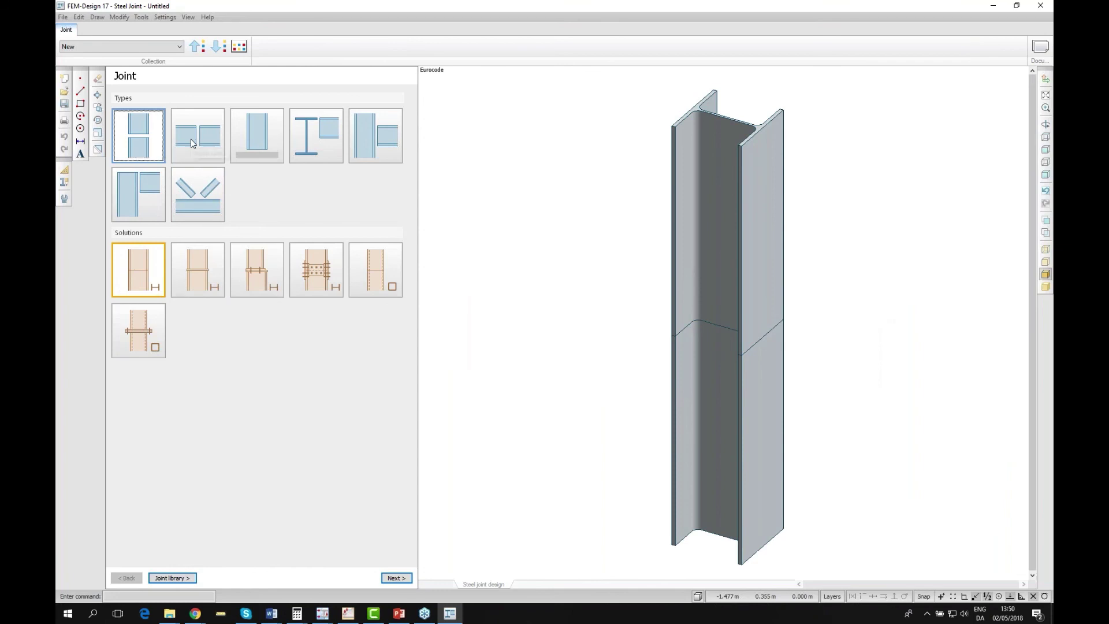
click(211, 138)
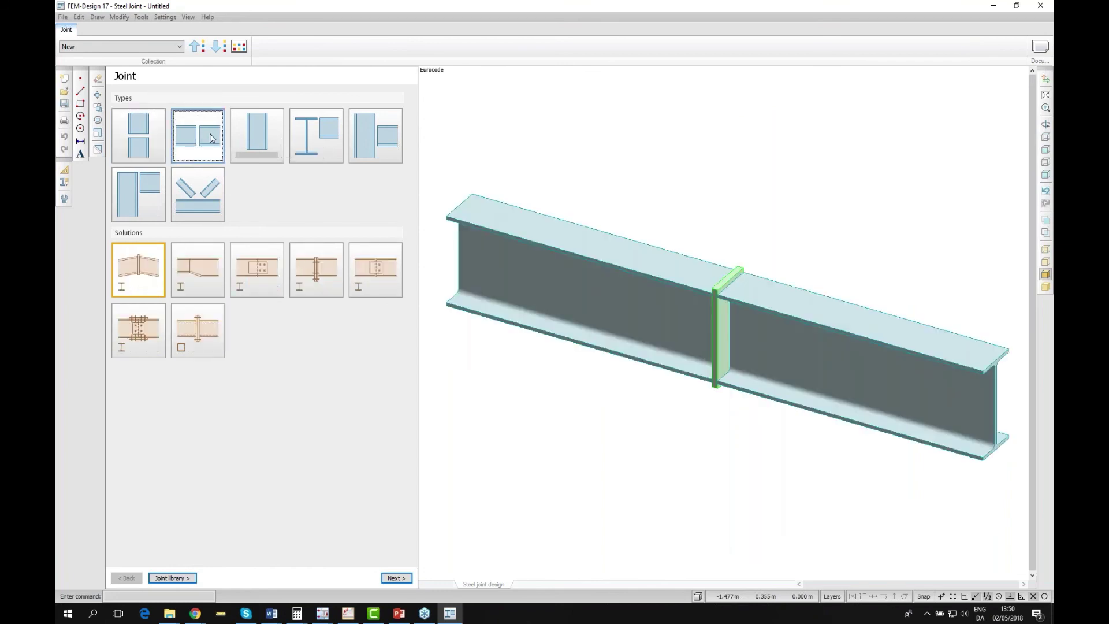
click(256, 135)
click(308, 133)
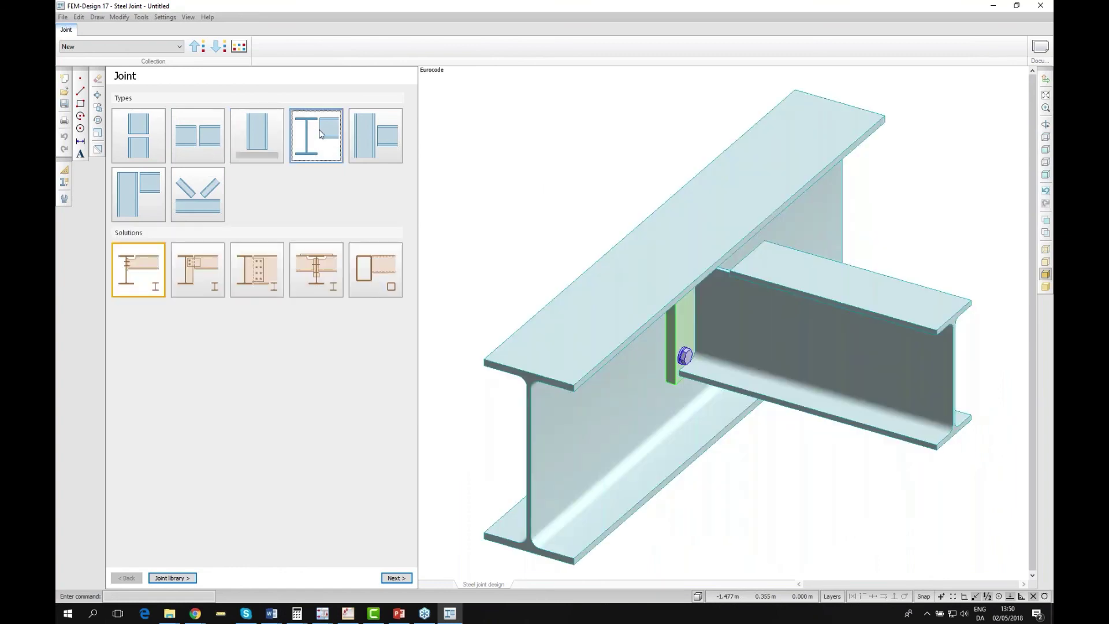
Preview the beam-to-column, frame corner and truss joint types.
click(369, 133)
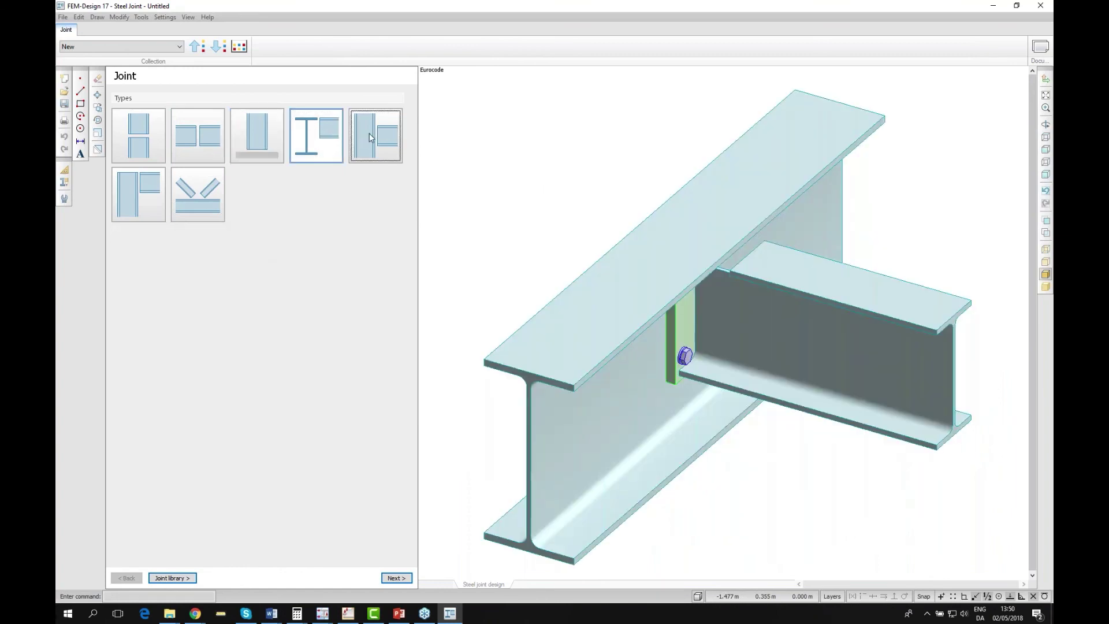
click(139, 203)
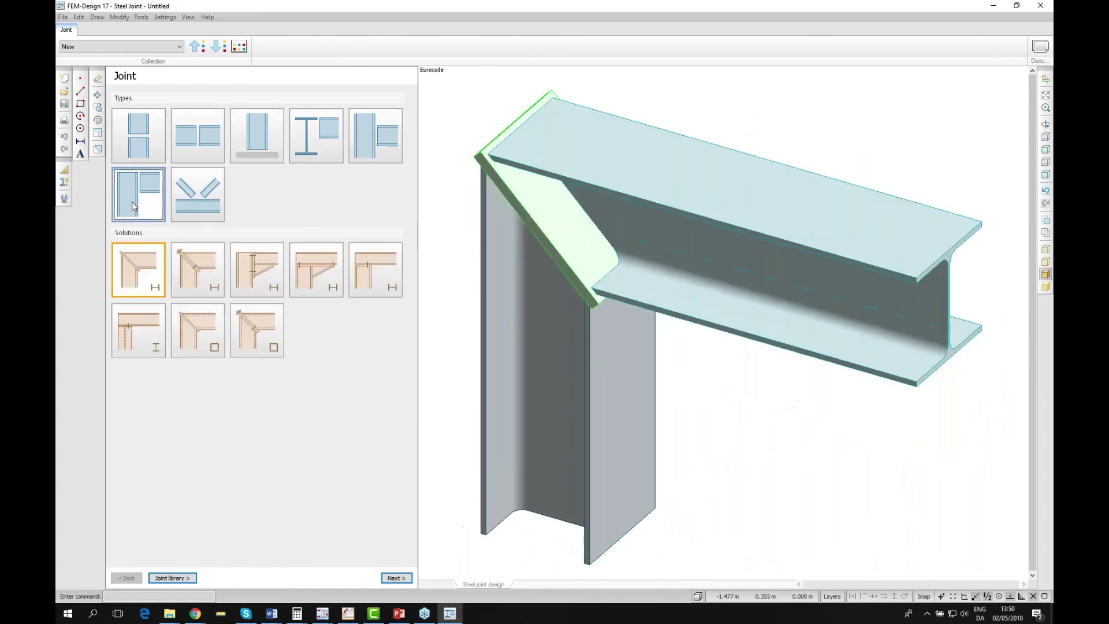
click(205, 196)
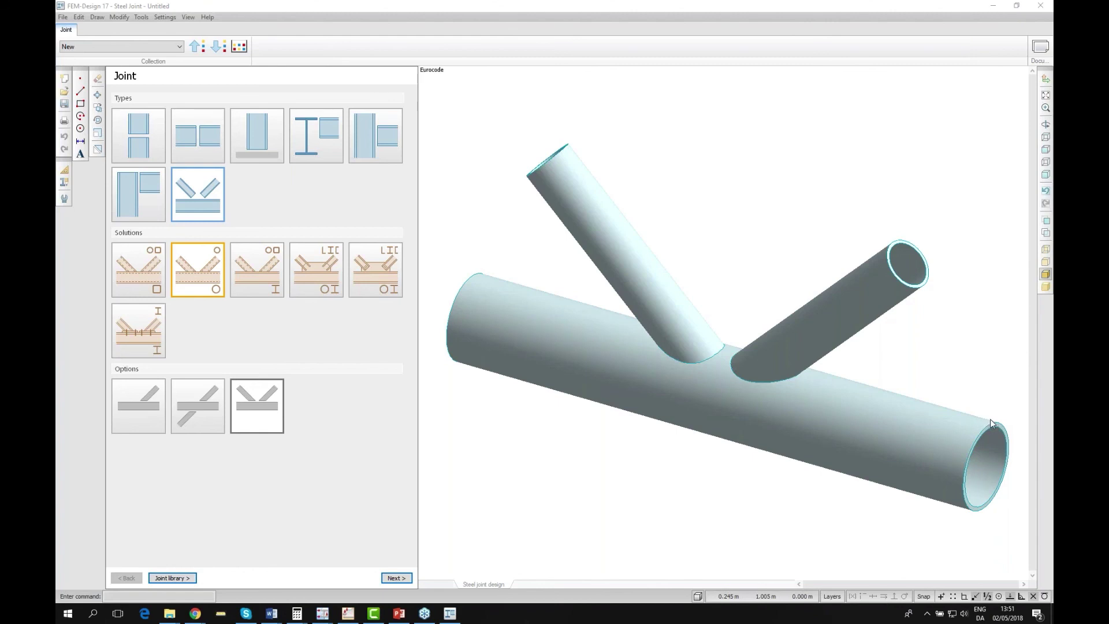
Return to the FEM-Design Plate model, close the detailed result, and display the required shell shear capacity for the maximum of load combinations as a colour palette.
click(354, 619)
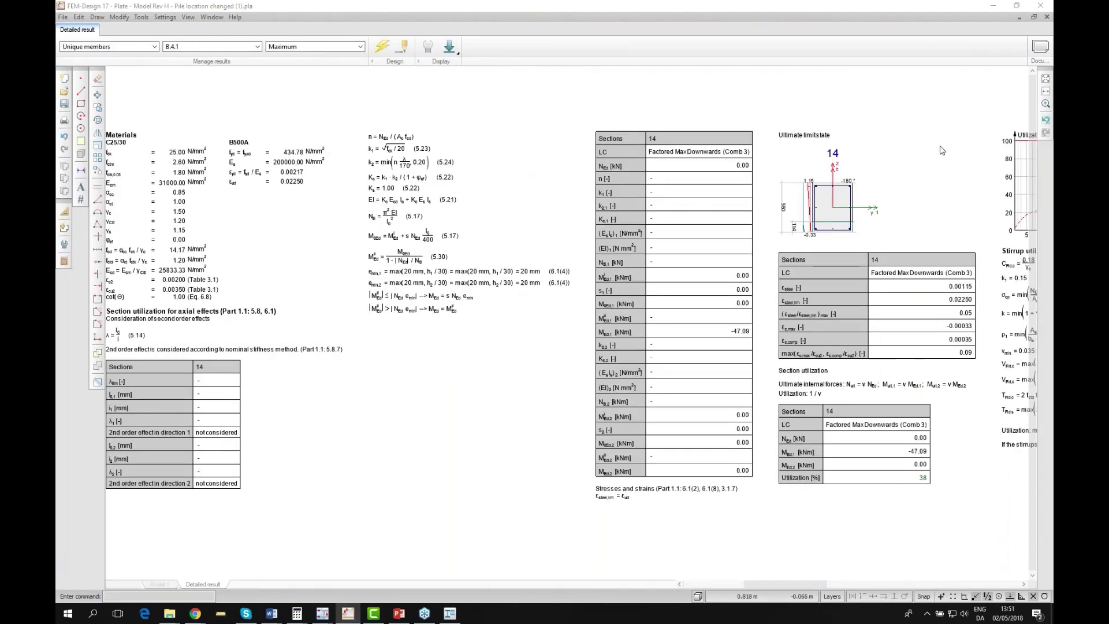
click(1047, 17)
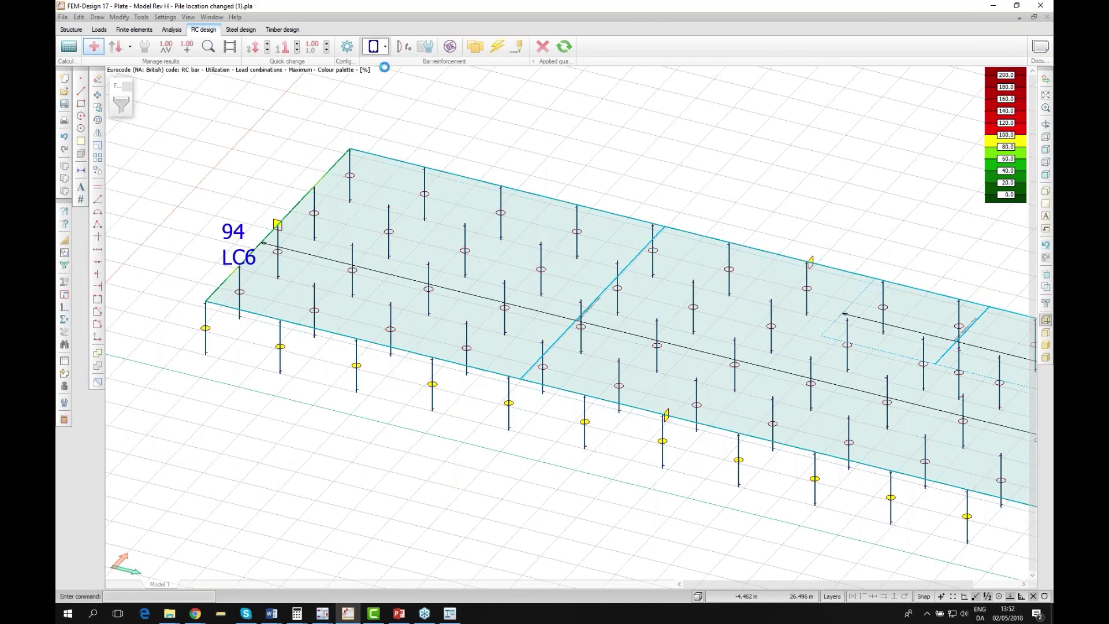
scroll(514, 355, down, 3)
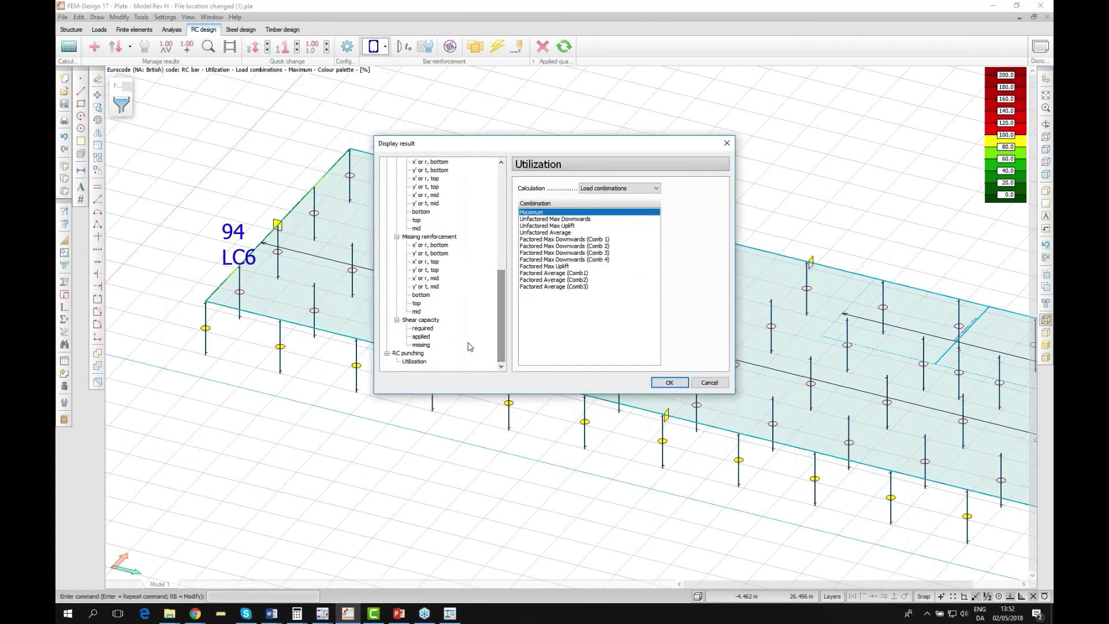
click(422, 328)
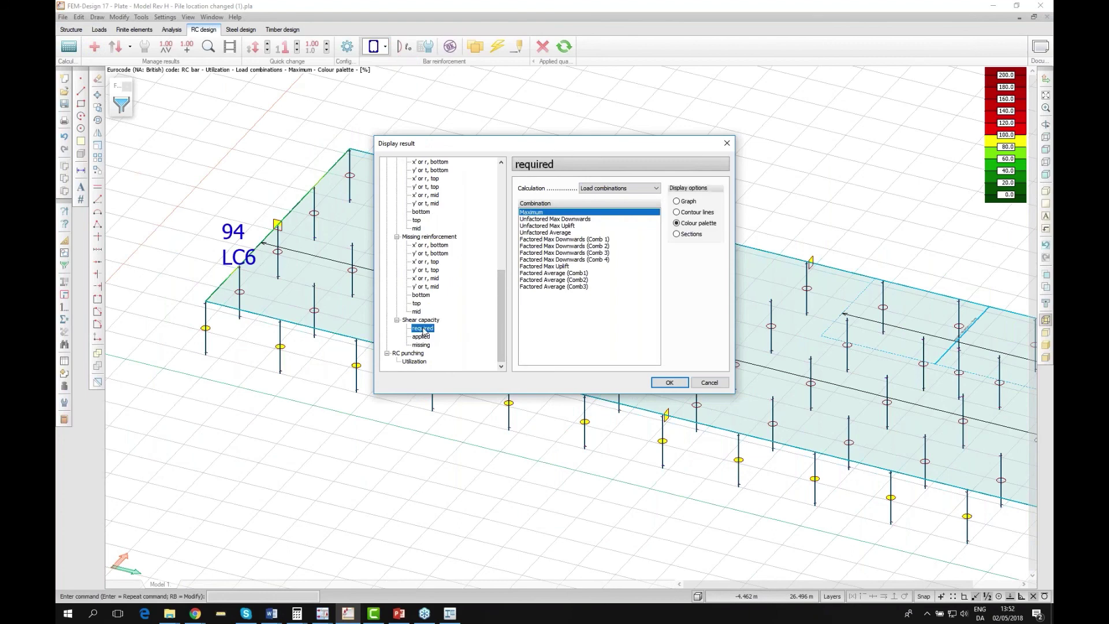
click(672, 382)
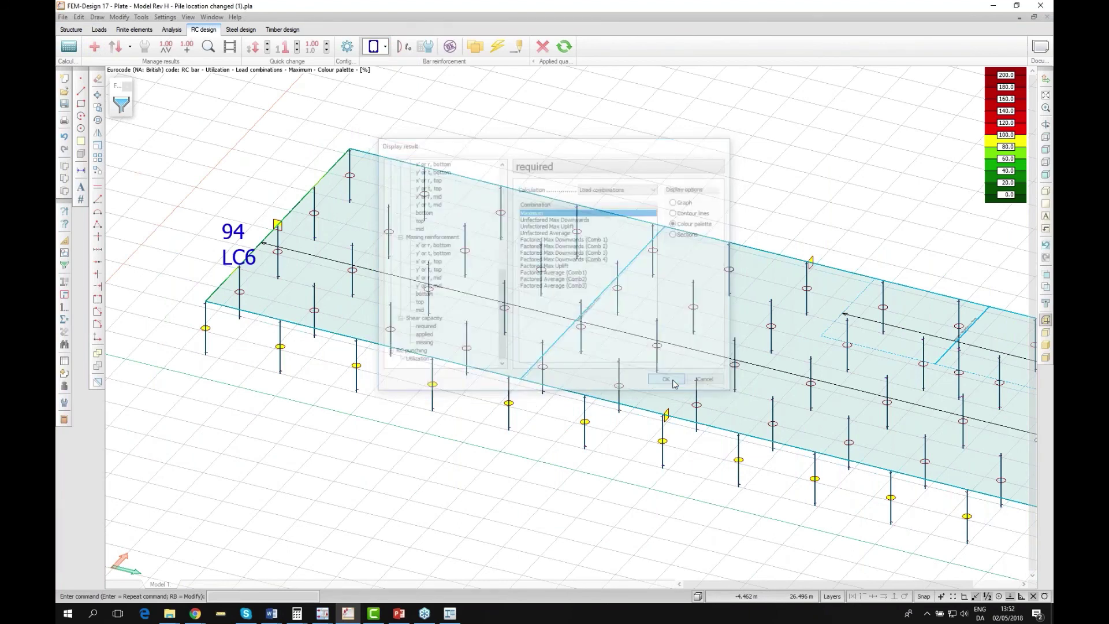
Examine the required shear capacity across the whole piled slab, including its peak value and the zones around the piles.
middle_drag(405, 256, 141, 281)
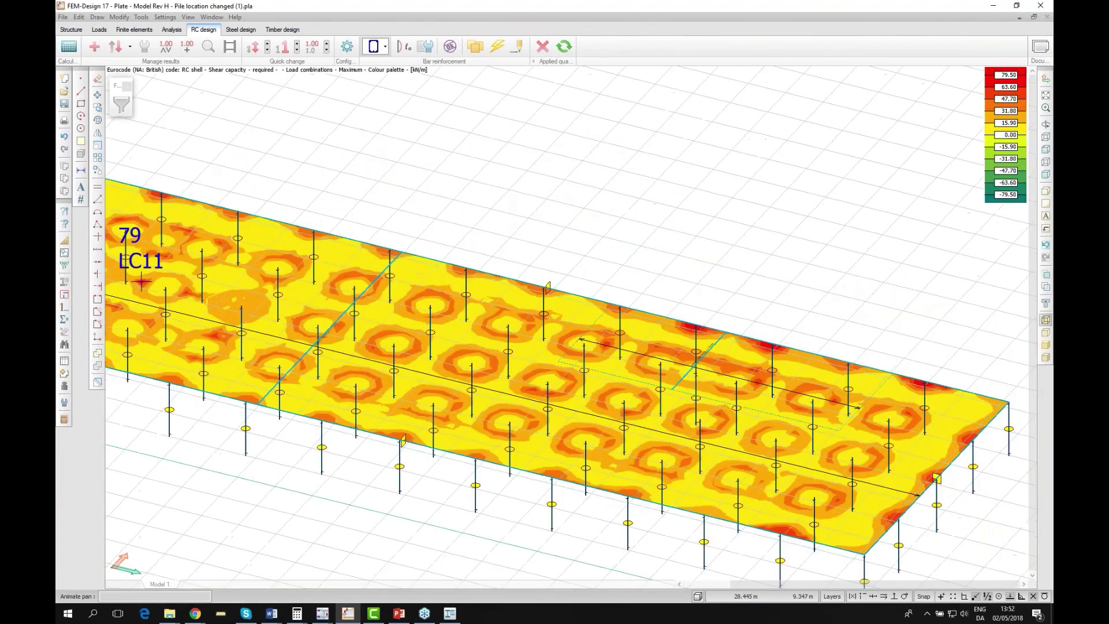
scroll(820, 316, down, 2)
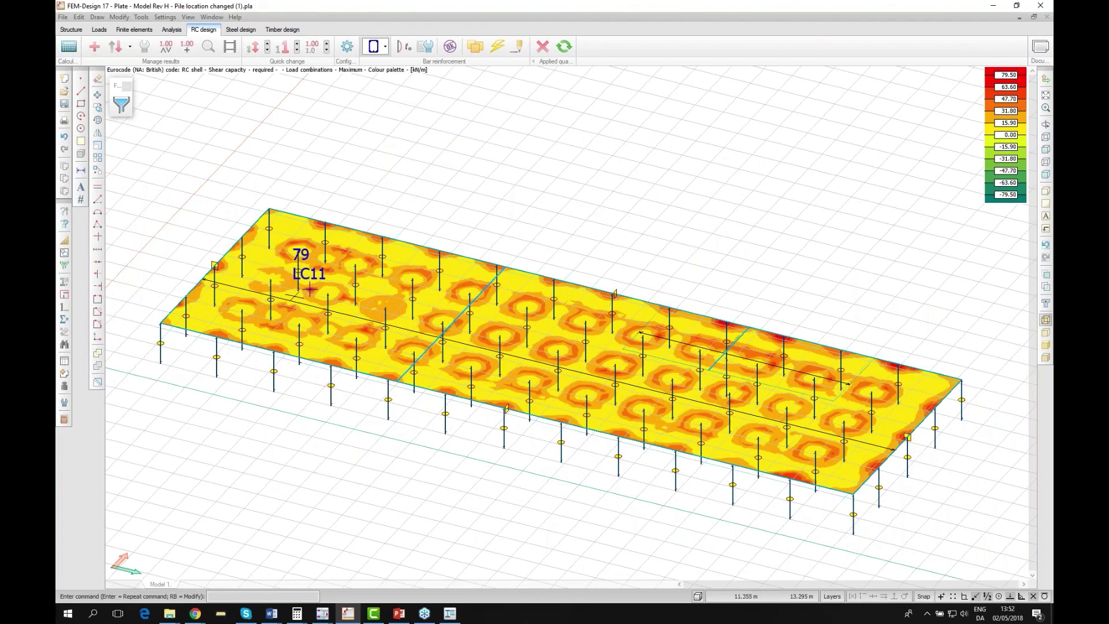
scroll(310, 289, up, 1)
middle_drag(571, 399, 539, 378)
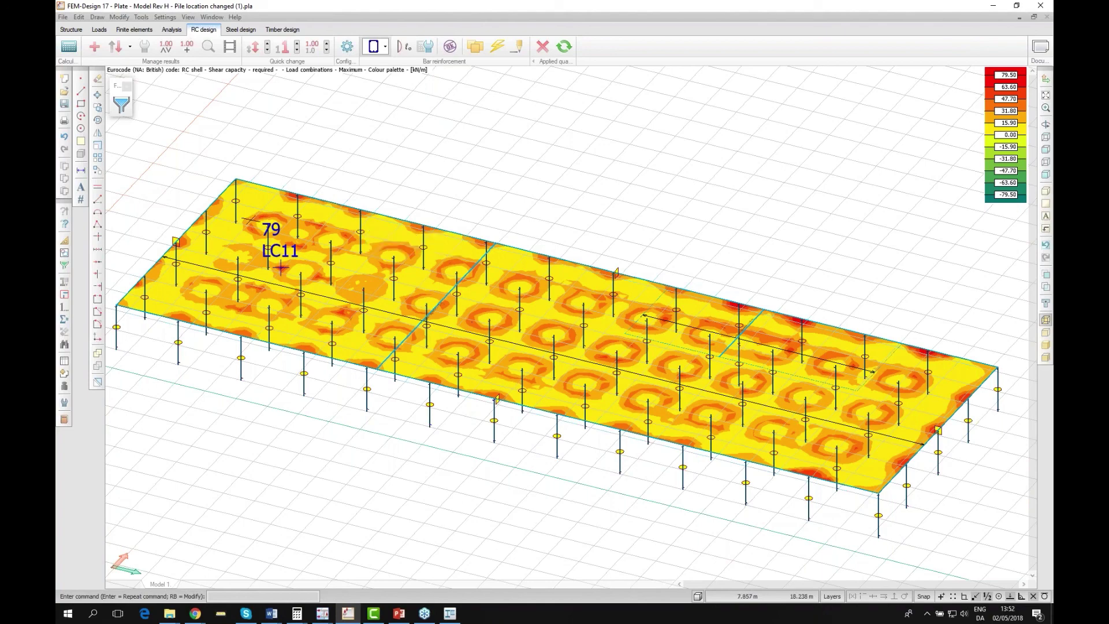
scroll(282, 268, up, 1)
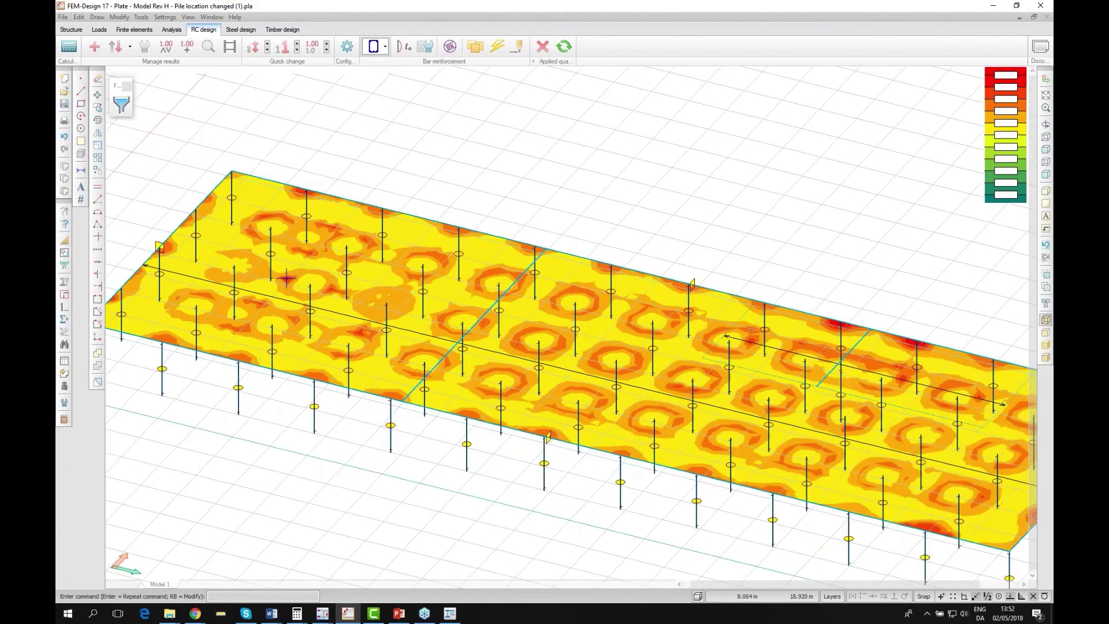
scroll(287, 281, up, 1)
scroll(290, 285, down, 2)
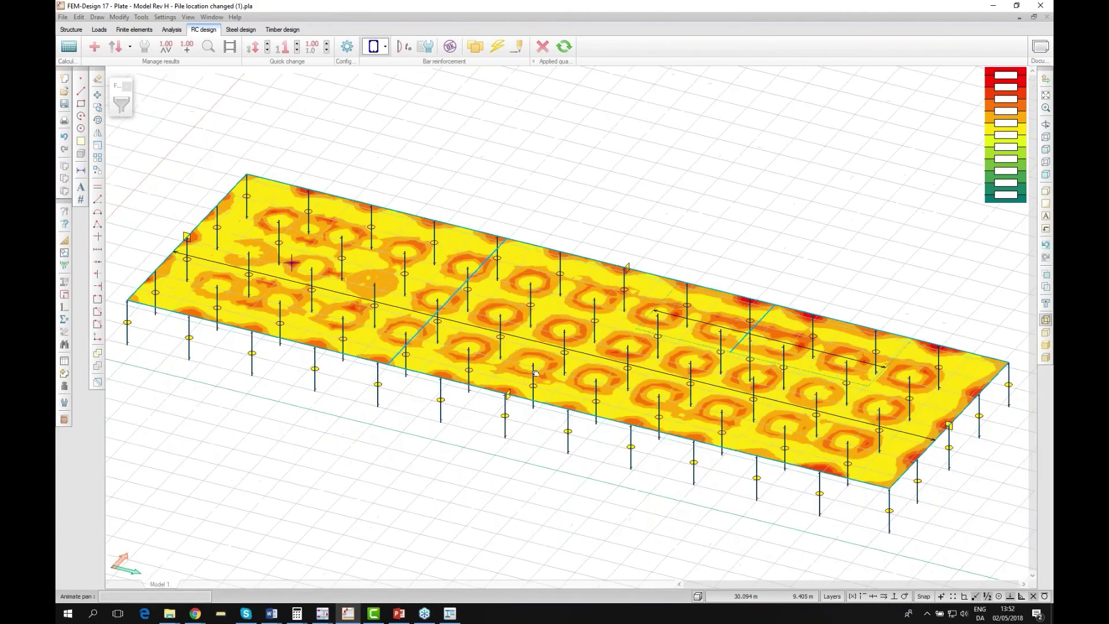
Switch to surface reinforcement and check the slab for load combinations with the utilization table displayed.
click(385, 47)
click(374, 72)
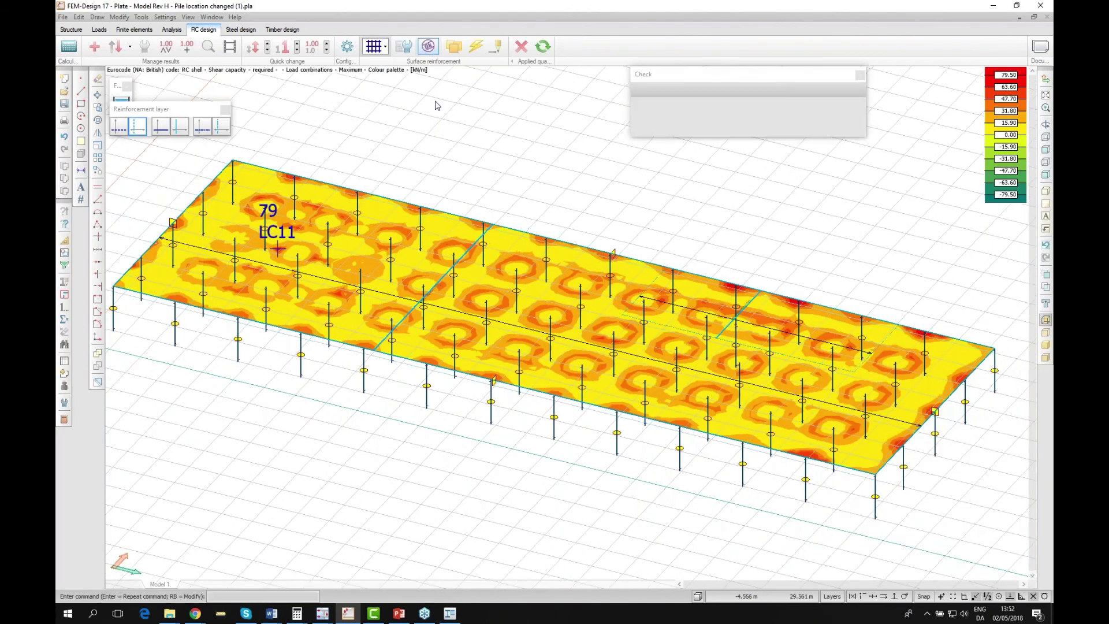
click(278, 249)
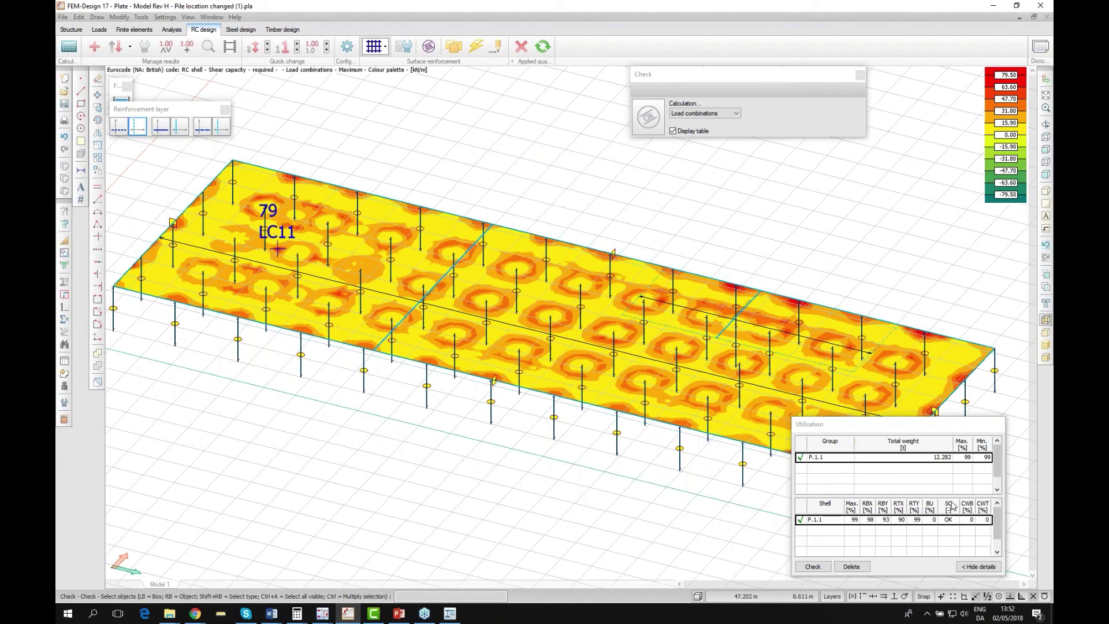
Display the slab's applied shear capacity for the Unfactored Max Downwards combination as a colour palette.
click(94, 46)
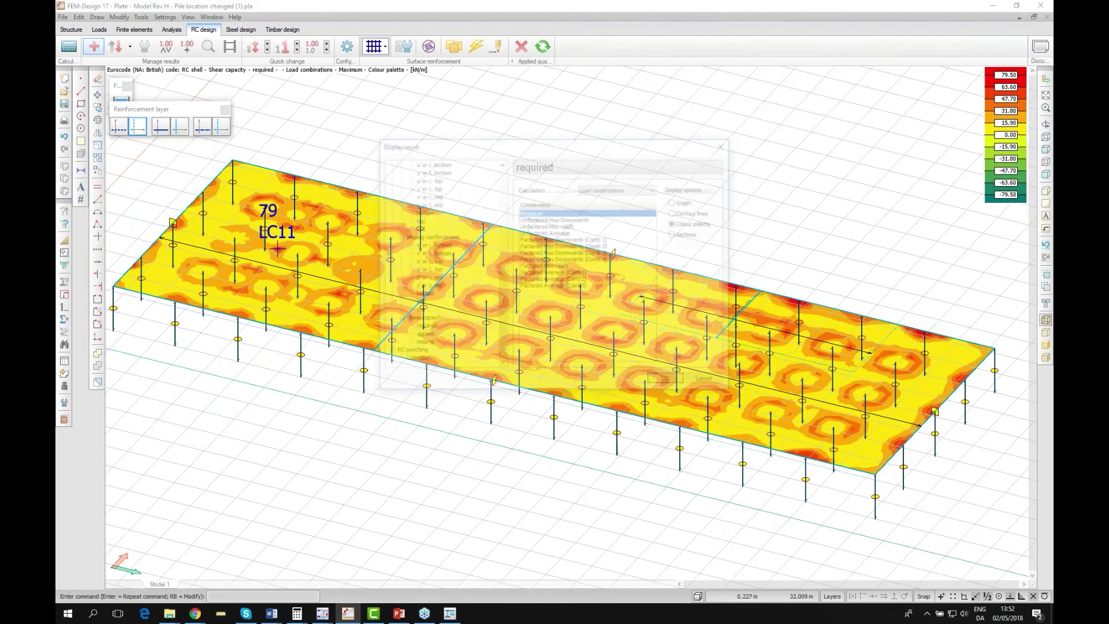
click(424, 328)
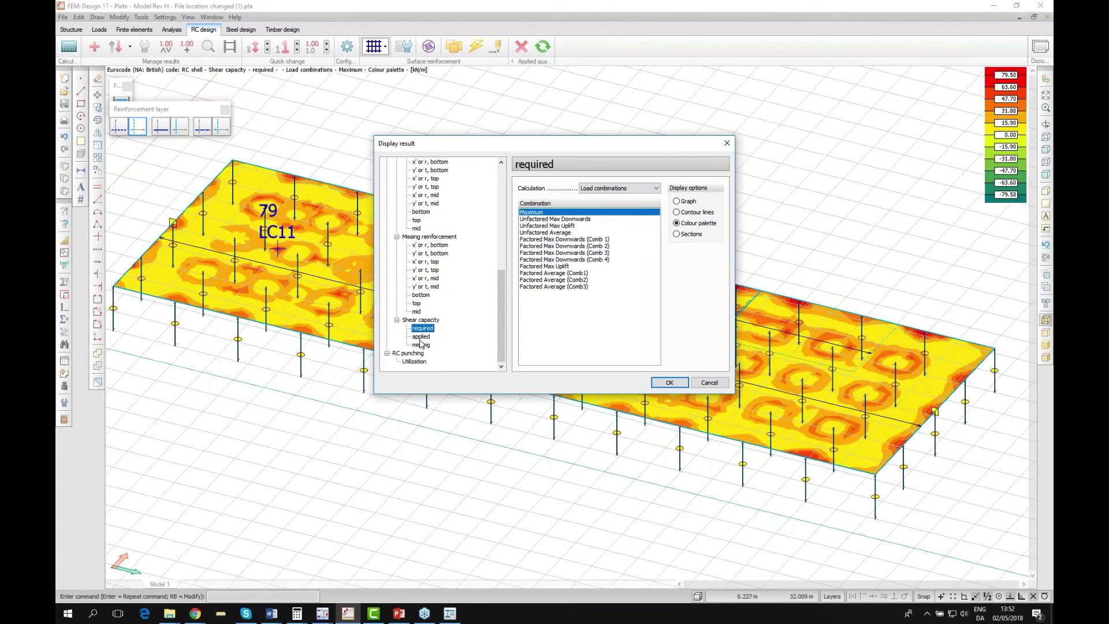
click(421, 337)
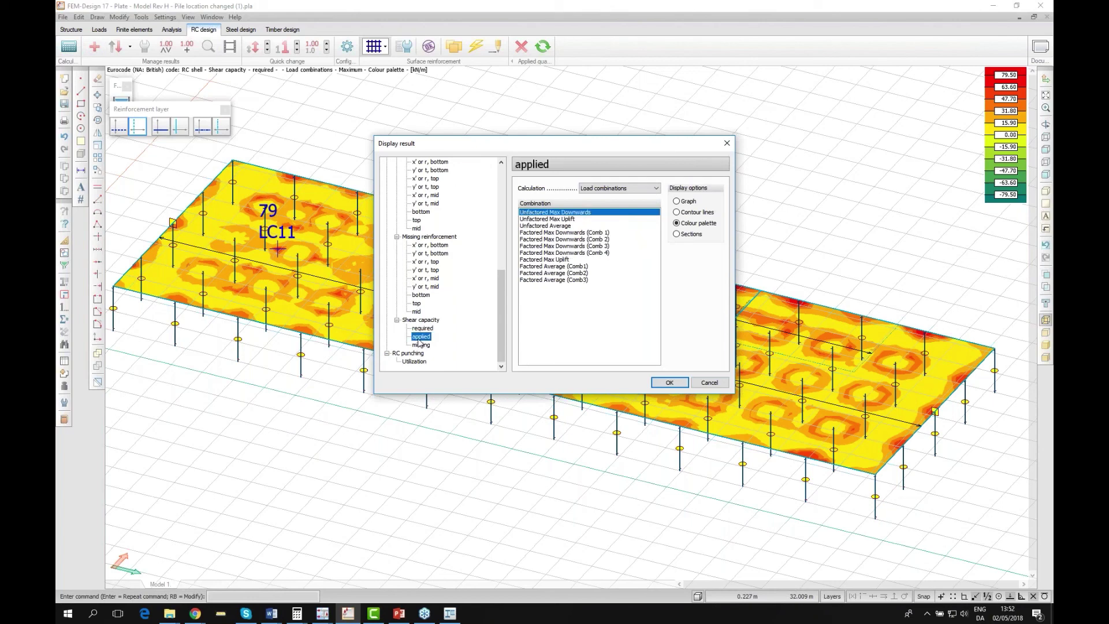
click(668, 385)
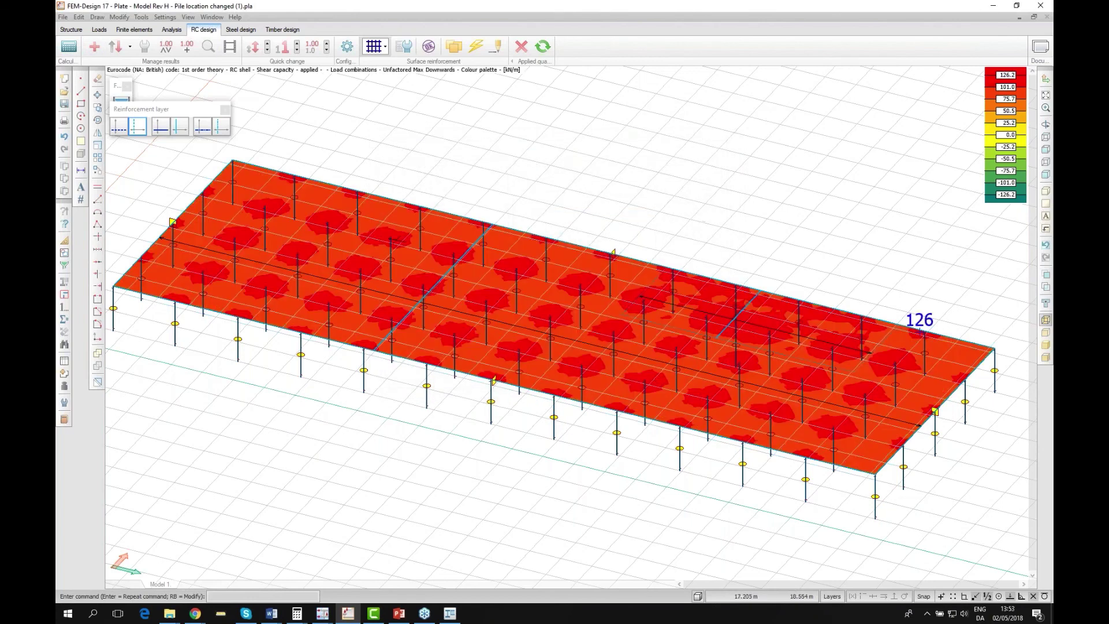
Display the slab's missing shear capacity for the Unfactored Max Downwards combination and examine the critical point.
click(97, 51)
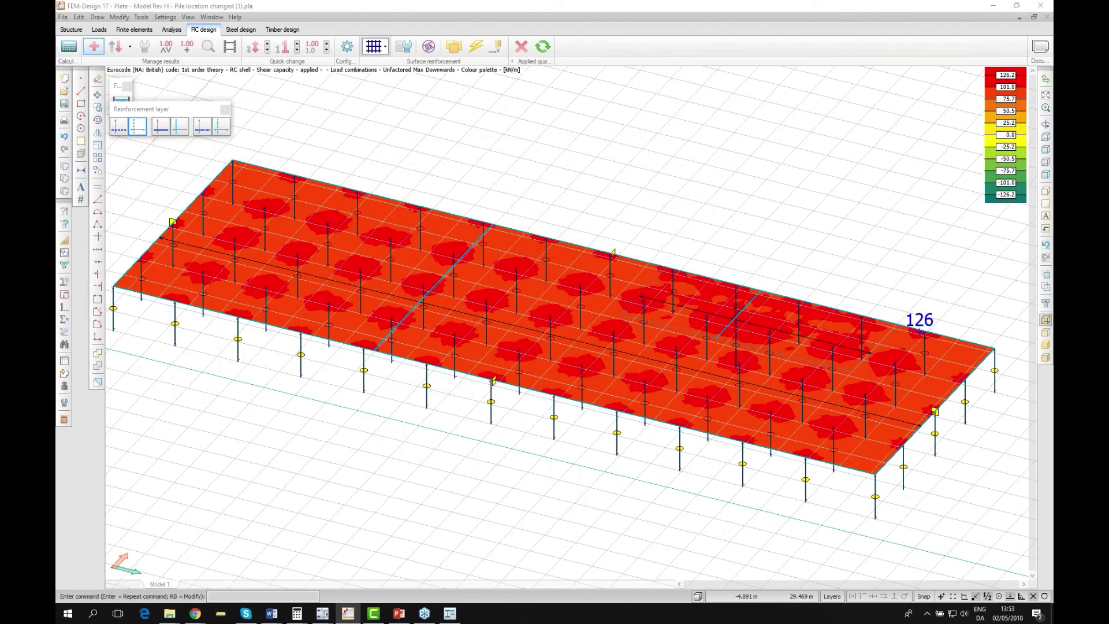
click(677, 388)
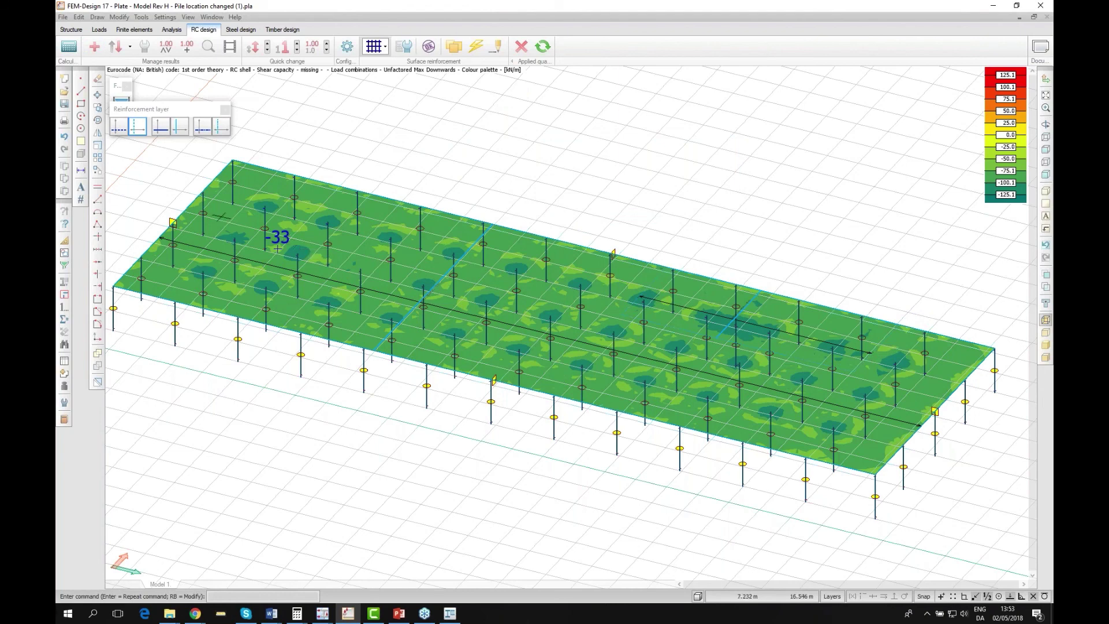
middle_drag(278, 249, 283, 231)
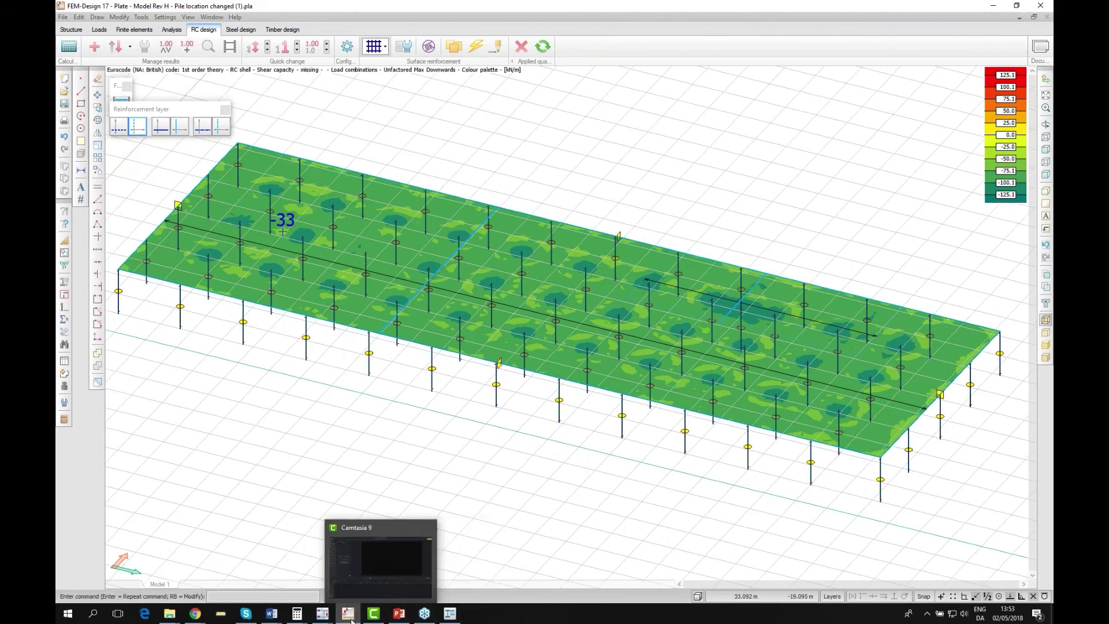
Switch to PowerPoint to show the FEM-Design 17 webinar slide with the presenter's contact details.
click(422, 617)
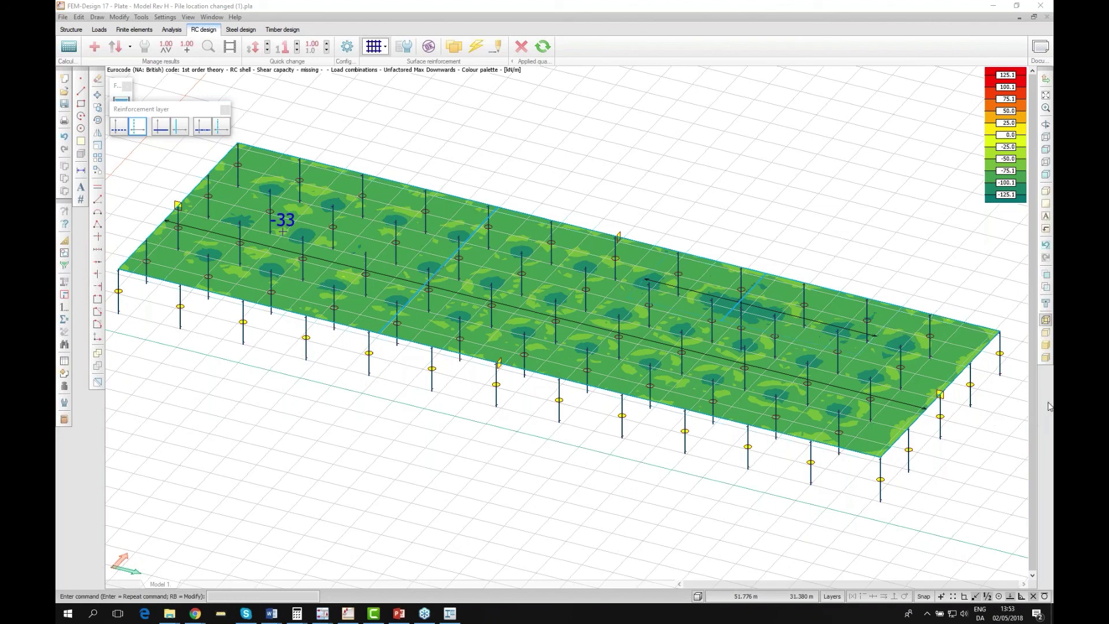
click(400, 613)
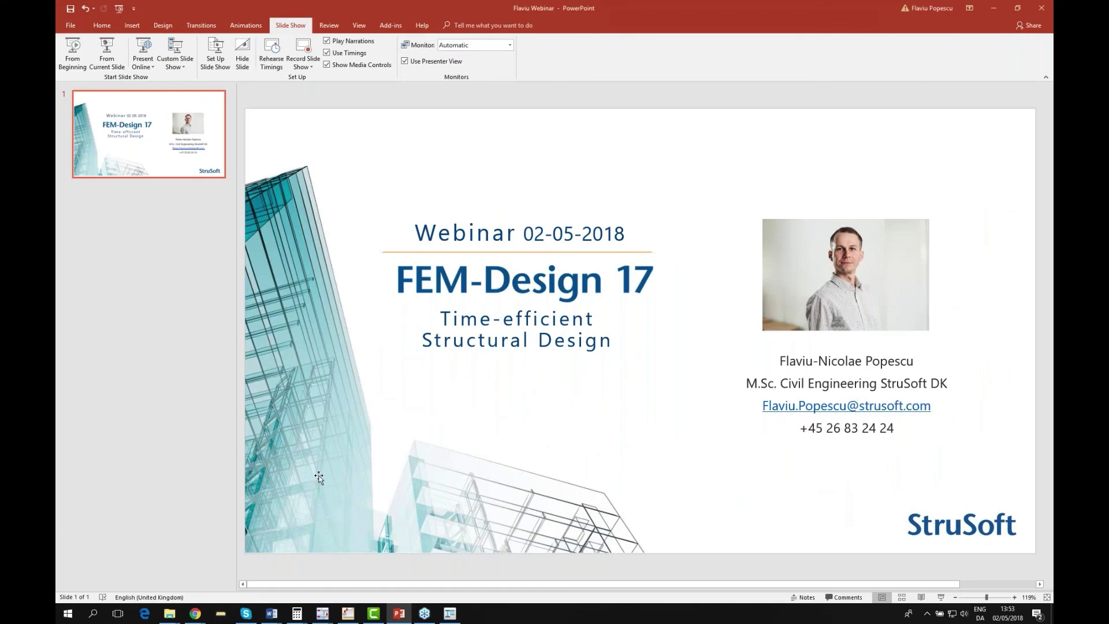
Open strusoft.com in a new tab of the My Webinars Chrome window and go from the FEM-Design product page to the free trial version.
click(198, 619)
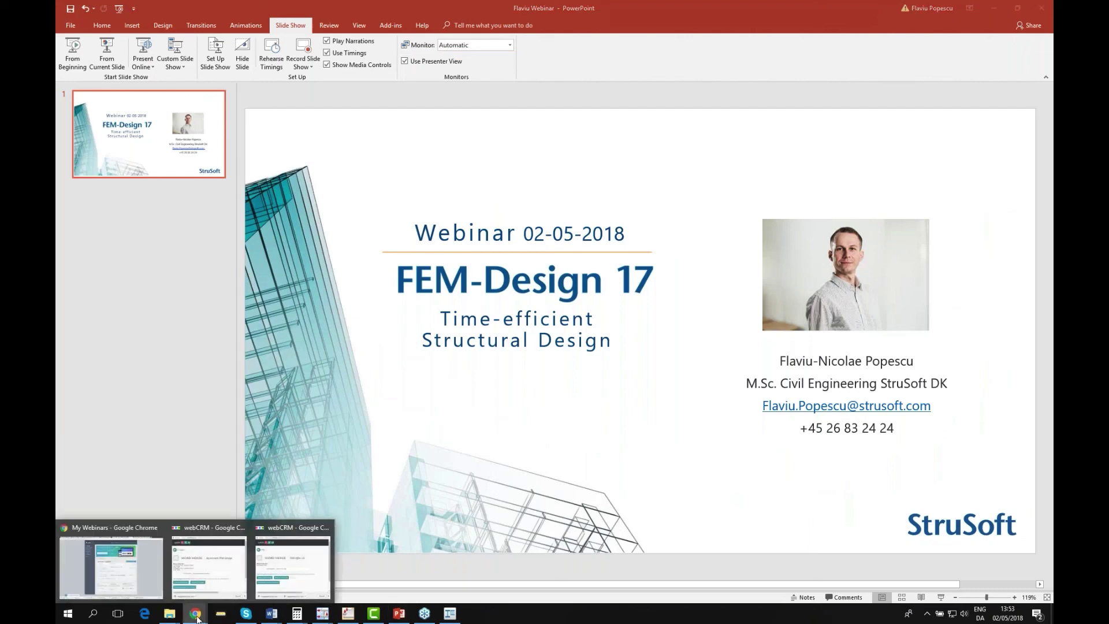
click(126, 574)
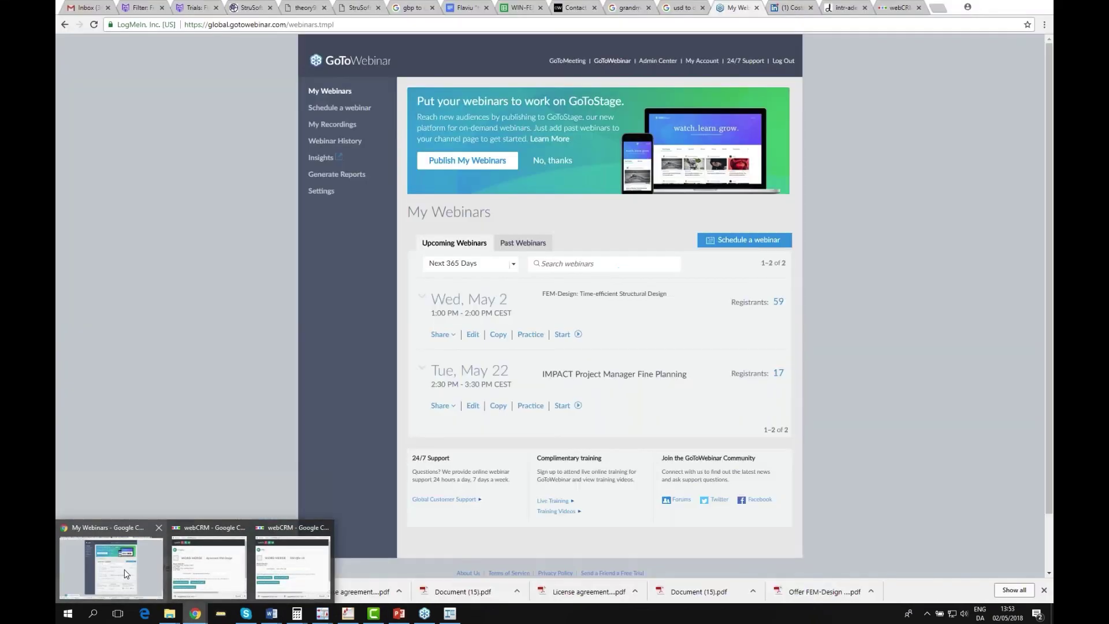
key(ctrl+t)
text(strusoft.com)
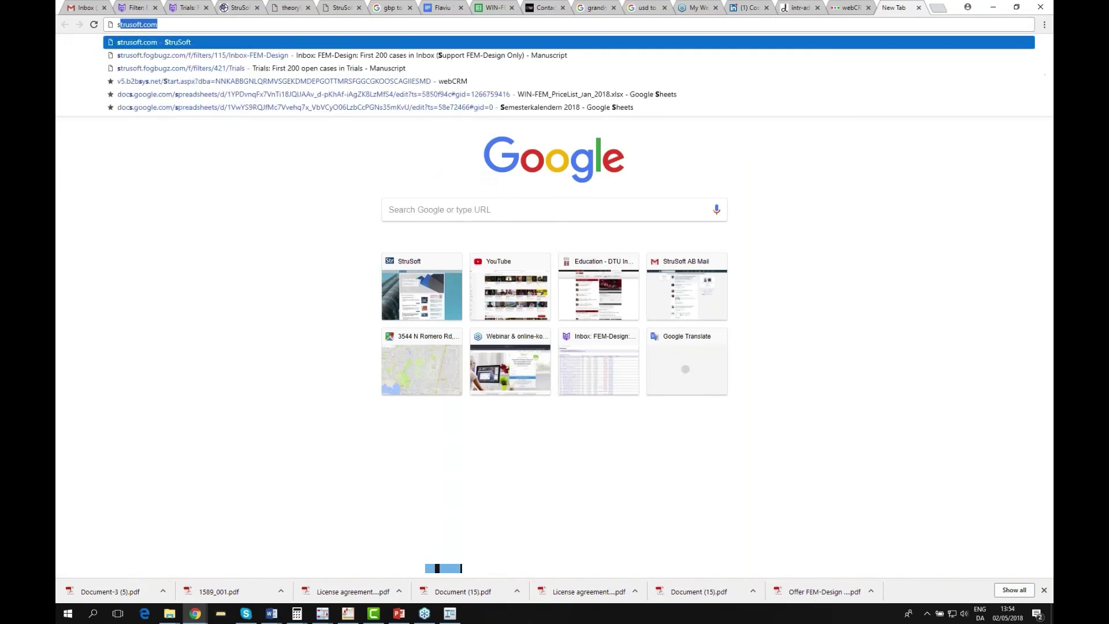
key(Return)
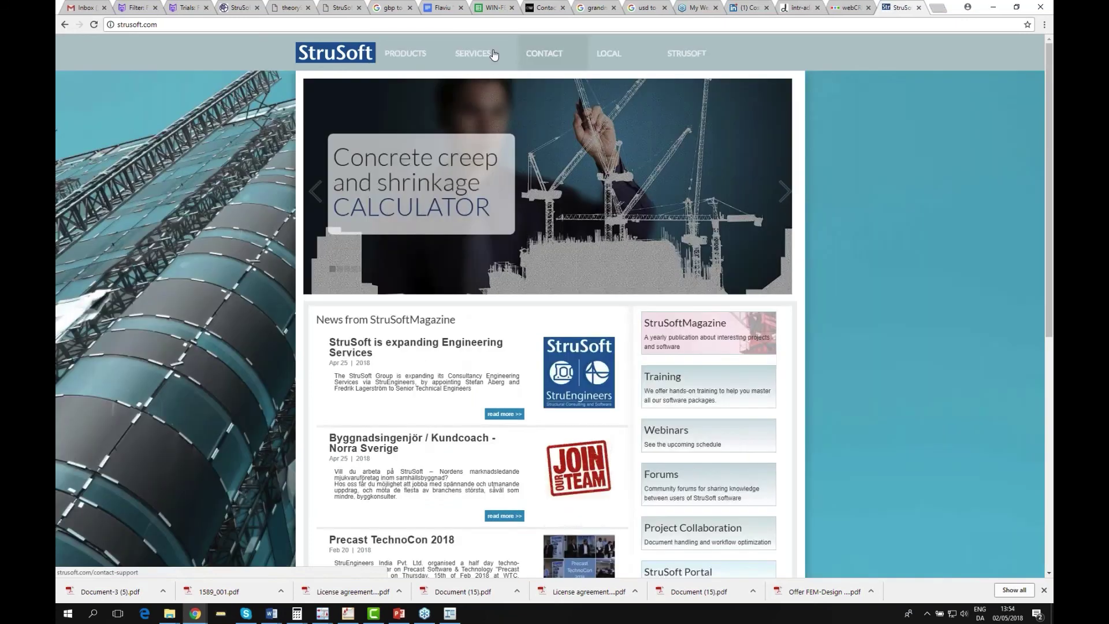
click(409, 86)
click(674, 407)
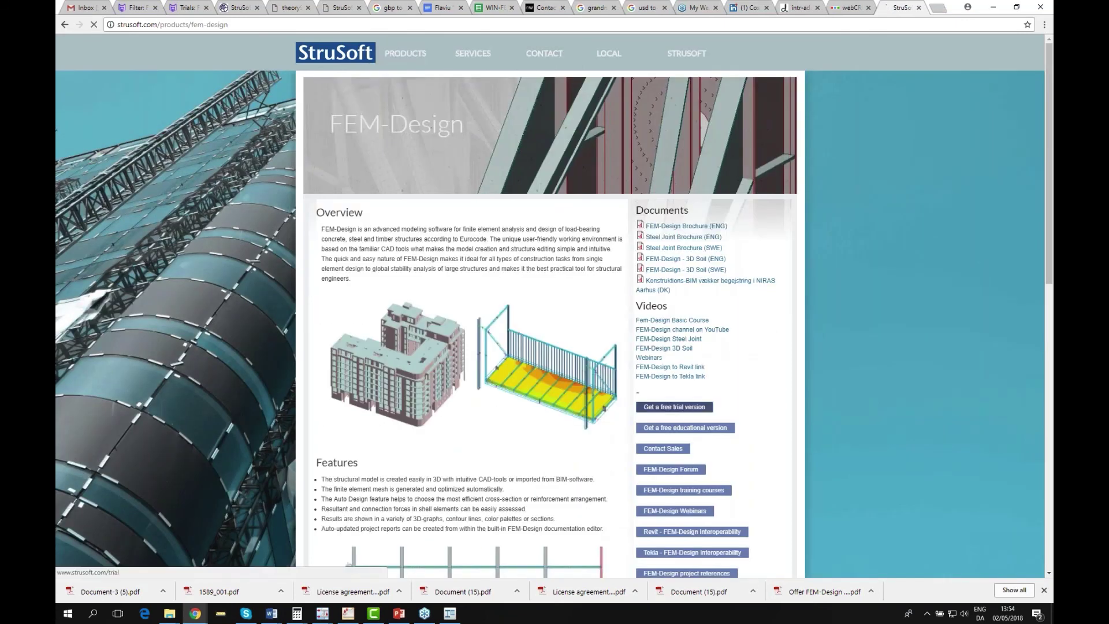